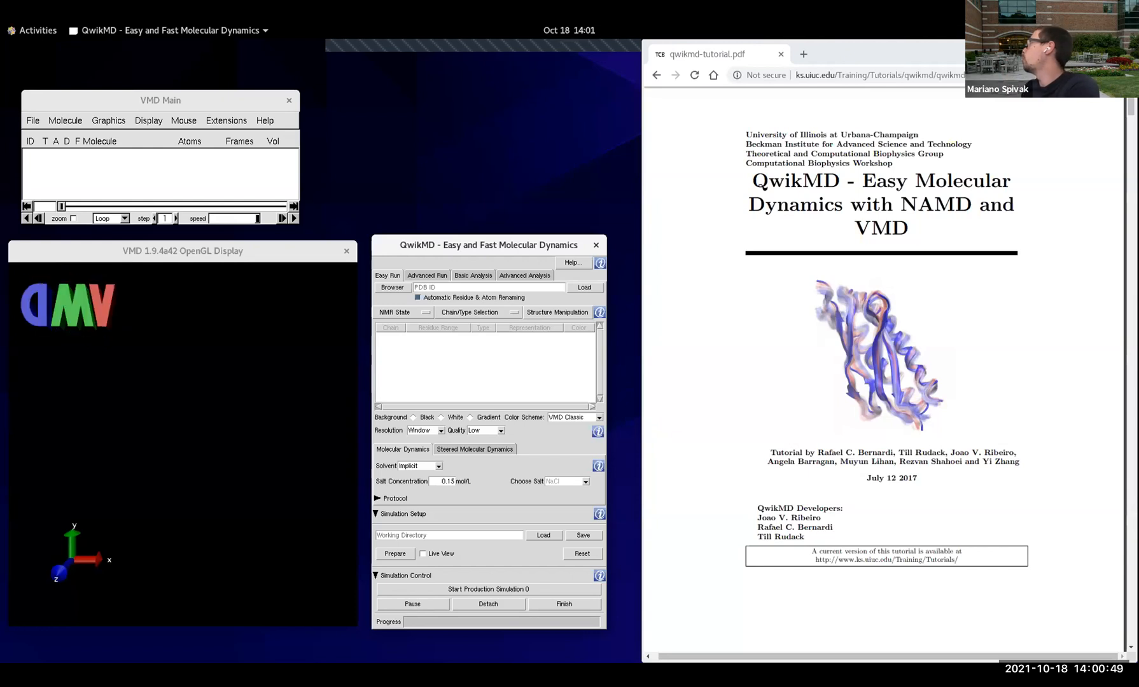
Step: Open ks.uiuc.edu in a new browser tab and enlarge the browser window to show the whole page
{"action": "left_click", "coordinate": [829, 58]}
{"action": "left_click_drag", "start_coordinate": [830, 57], "coordinate": [768, 114]}
{"action": "key", "text": "ctrl+t"}
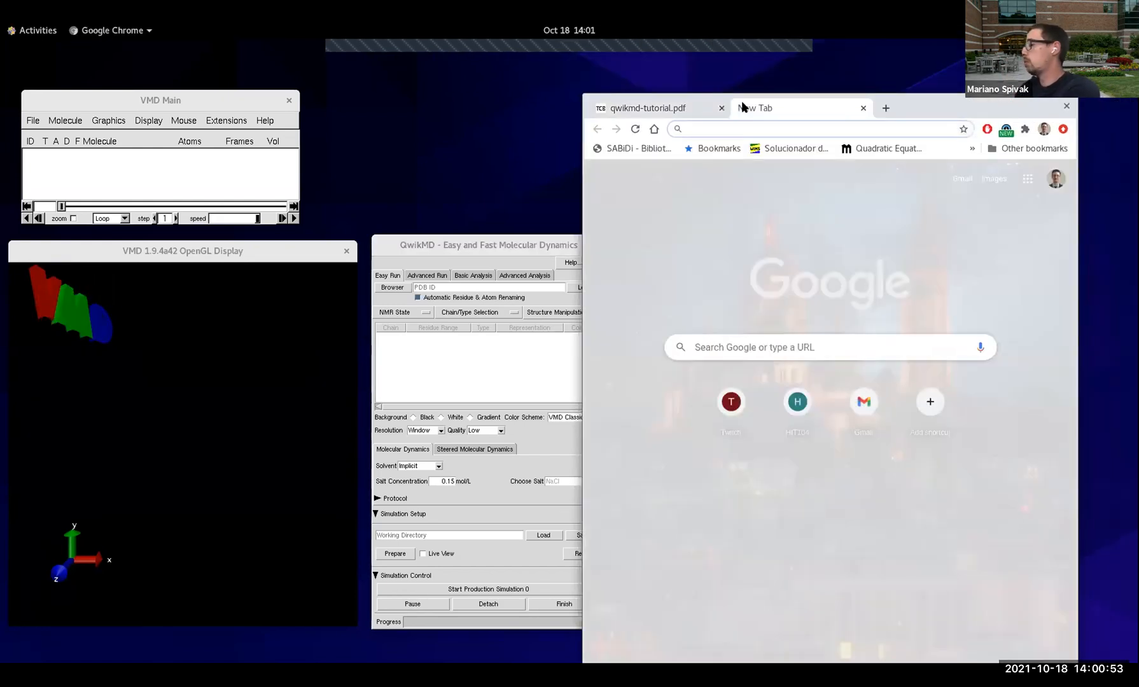
{"action": "type", "text": "ks.uiuc.edu"}
{"action": "key", "text": "Return"}
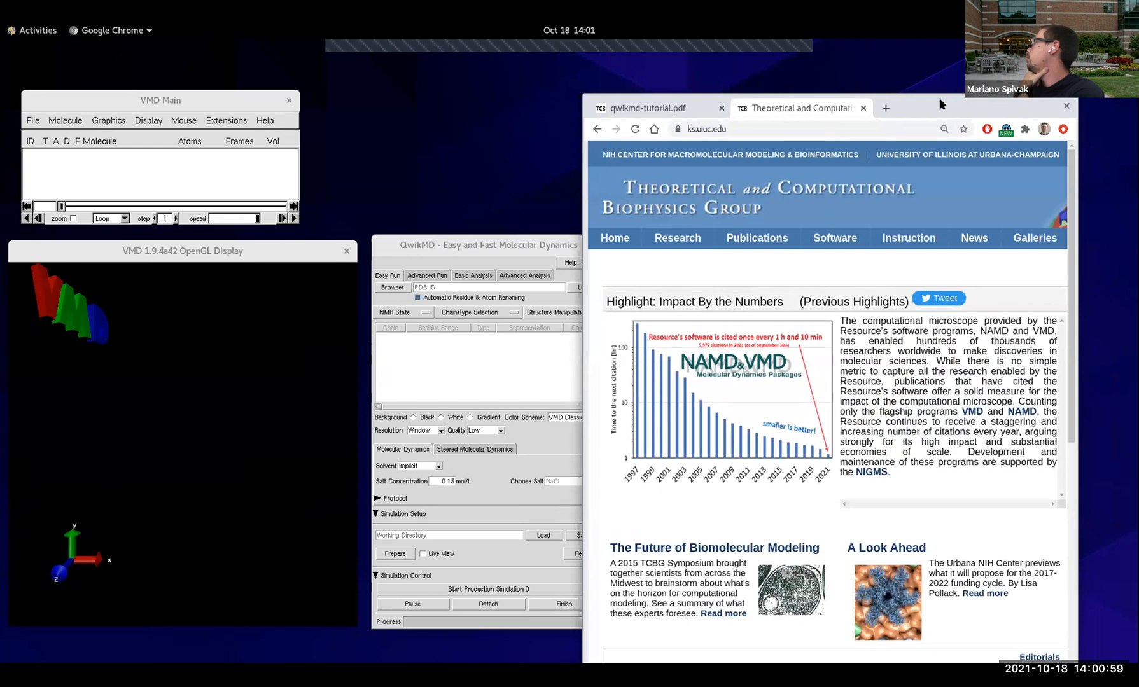
{"action": "left_click_drag", "start_coordinate": [939, 99], "coordinate": [751, 94]}
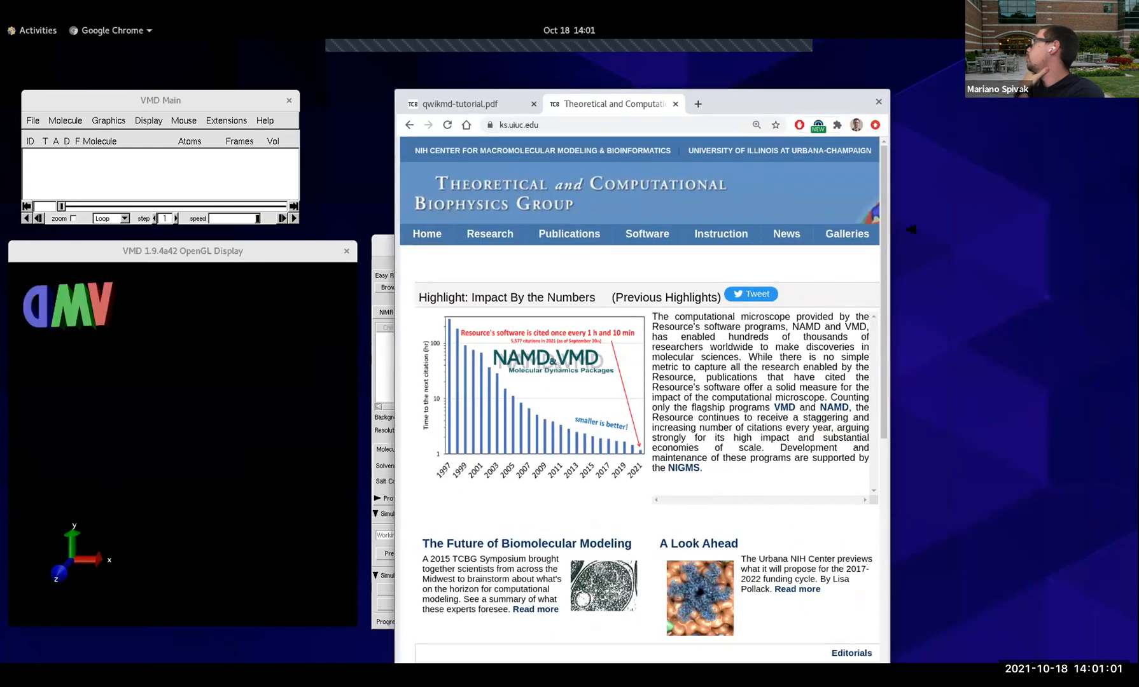
{"action": "left_click_drag", "start_coordinate": [890, 229], "coordinate": [1056, 229]}
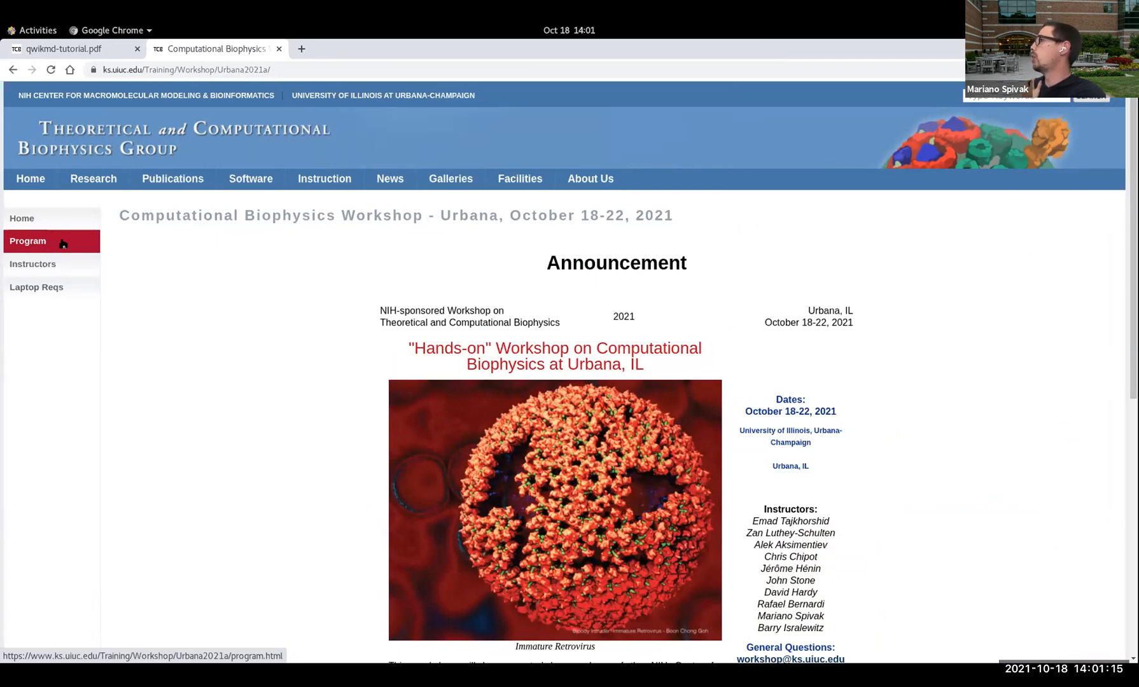
Step: Open the workshop's Program page and review the hands-on tutorial sessions for Monday and Tuesday
{"action": "left_click", "coordinate": [63, 242]}
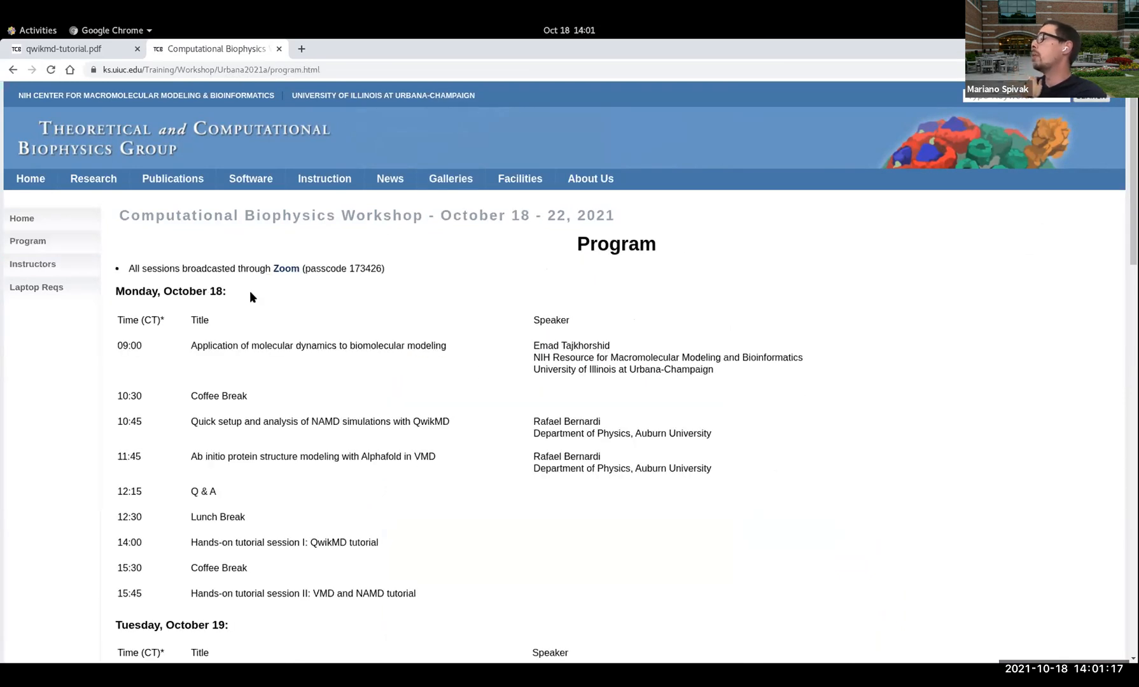
{"action": "scroll", "coordinate": [399, 355], "scroll_direction": "down", "scroll_amount": 5}
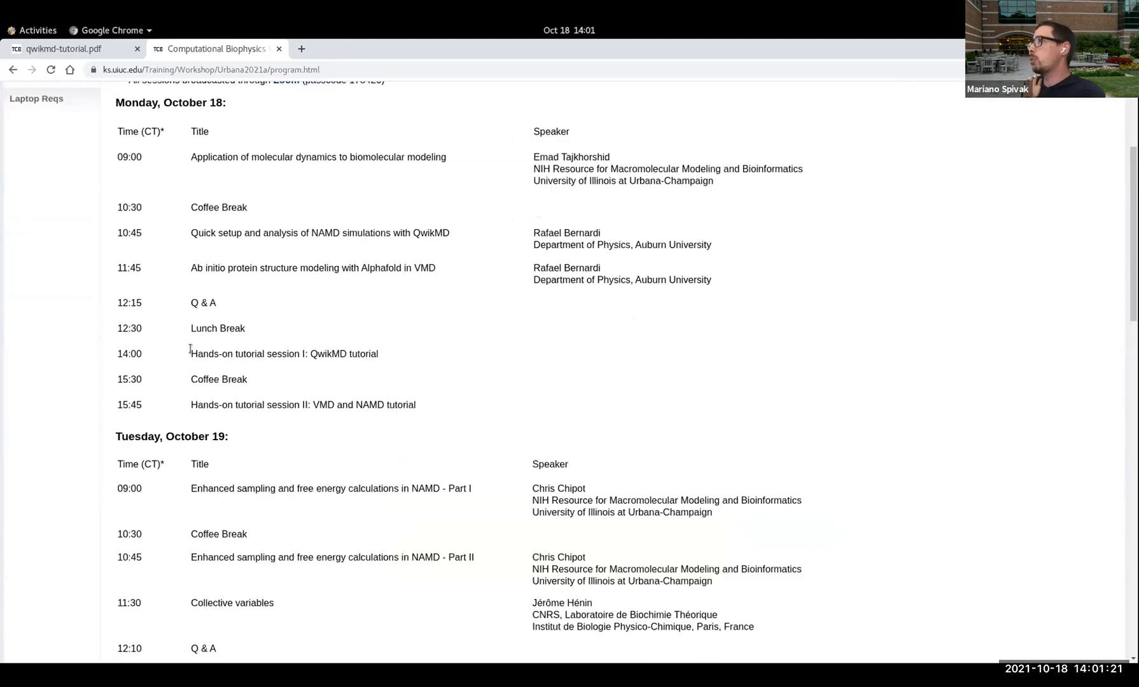
{"action": "left_click_drag", "start_coordinate": [189, 350], "coordinate": [374, 367]}
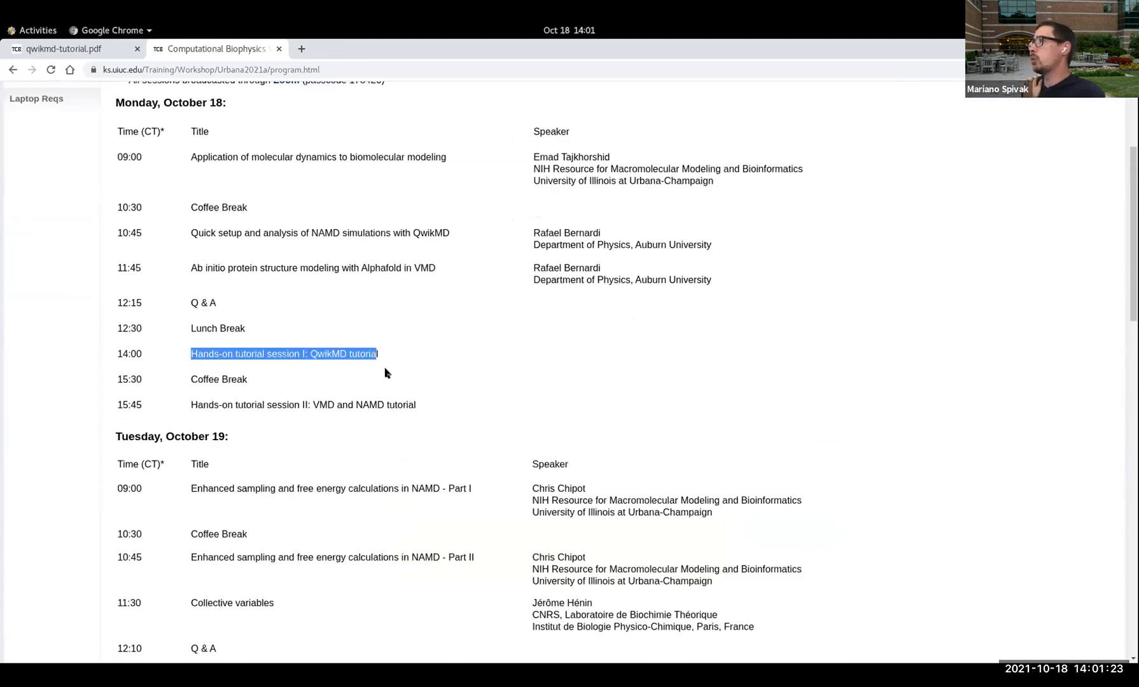
{"action": "left_click", "coordinate": [243, 361]}
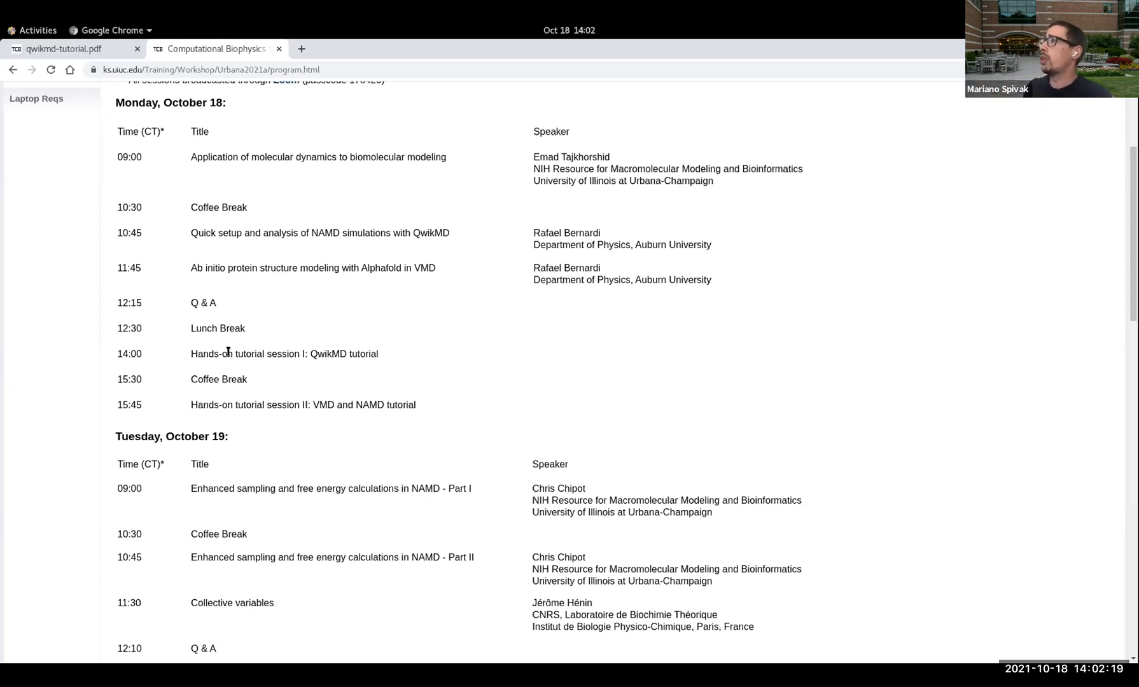
{"action": "scroll", "coordinate": [228, 352], "scroll_direction": "down", "scroll_amount": 4}
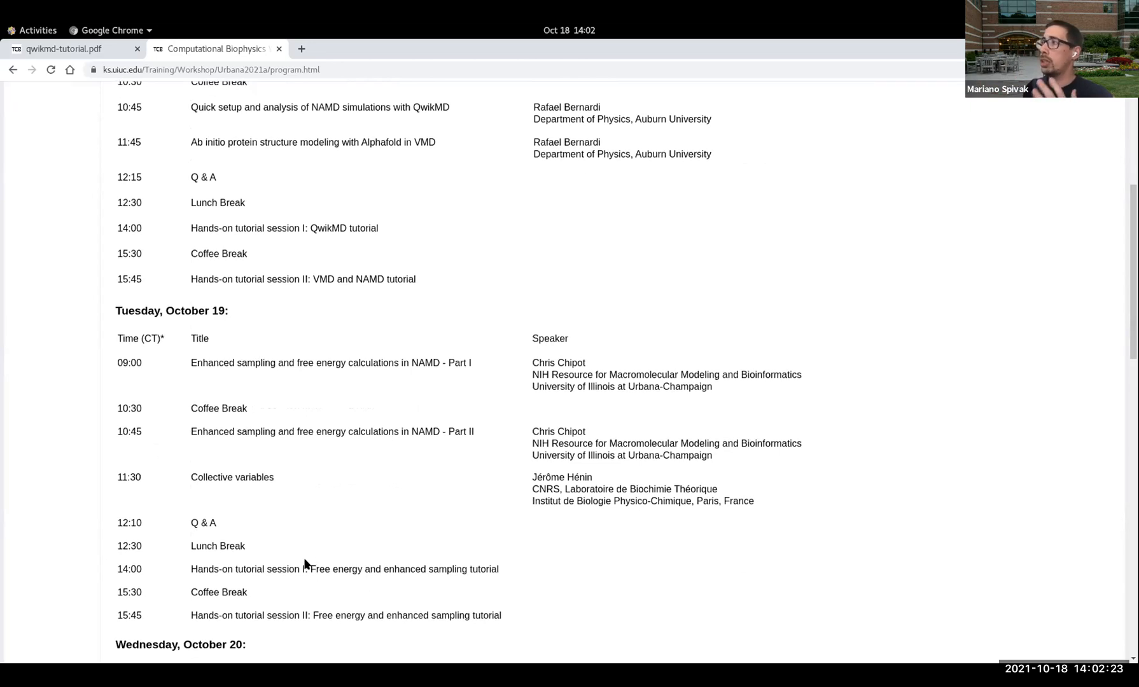
{"action": "scroll", "coordinate": [272, 314], "scroll_direction": "up", "scroll_amount": 1}
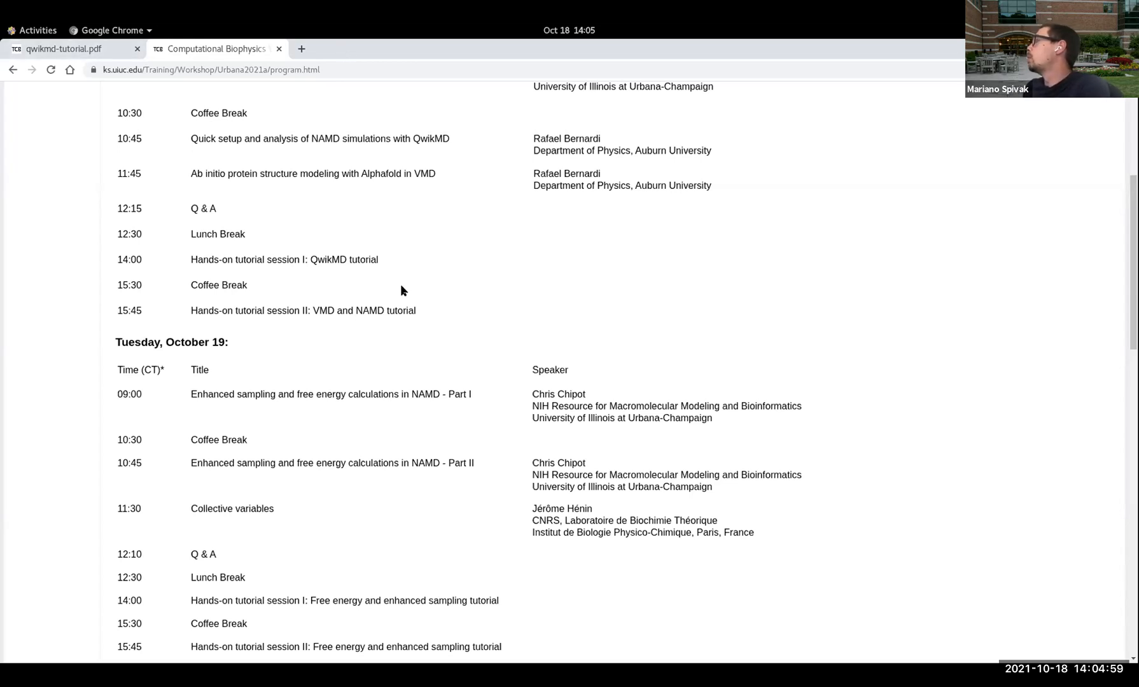
Step: Resize the browser window to fit beside the QwikMD window and bring qwikmd-tutorial.pdf back into view
{"action": "left_click_drag", "start_coordinate": [807, 53], "coordinate": [1010, 37]}
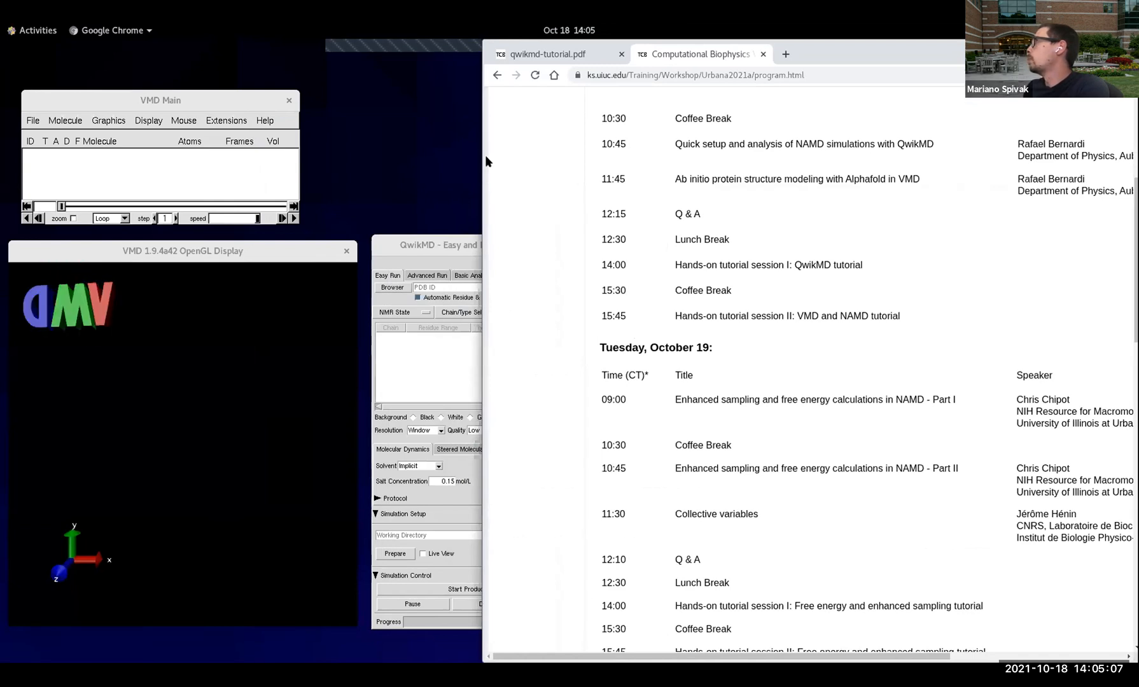
{"action": "left_click_drag", "start_coordinate": [480, 159], "coordinate": [626, 157]}
{"action": "left_click", "coordinate": [724, 55]}
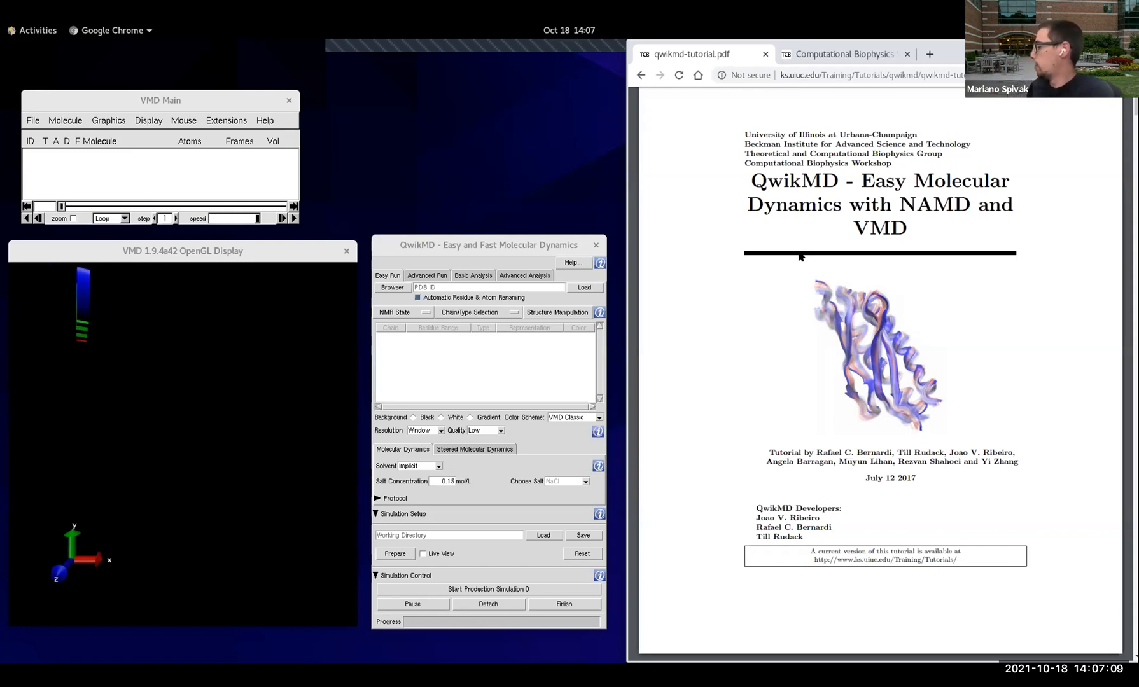
{"action": "key", "text": "super"}
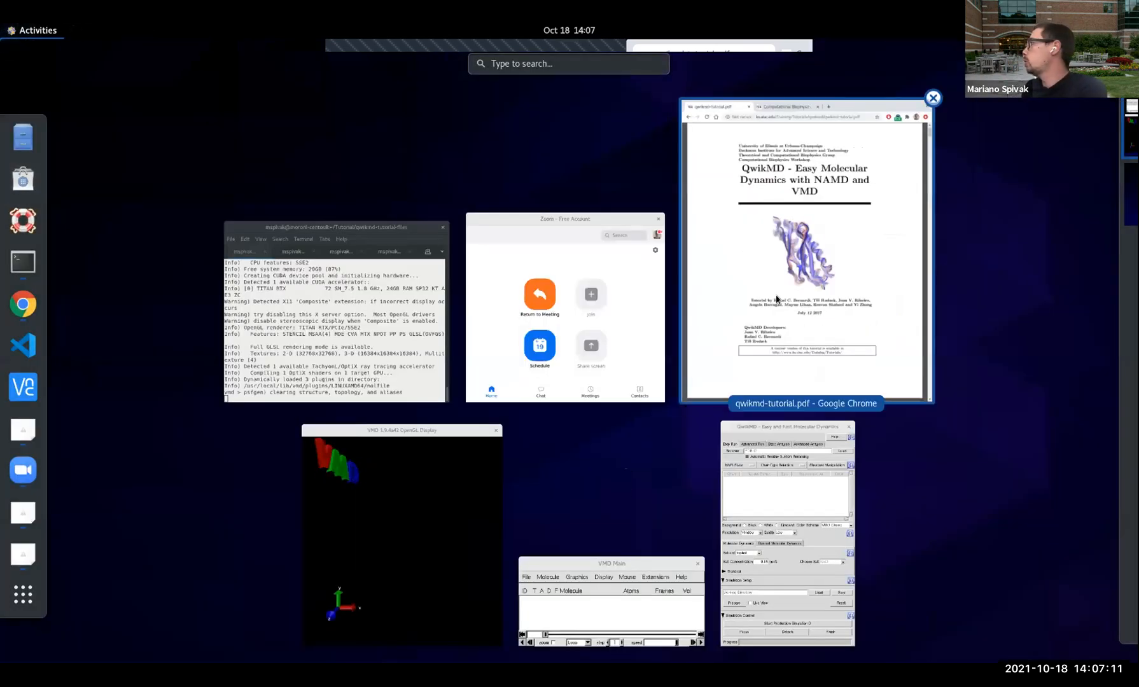
{"action": "left_click", "coordinate": [695, 291]}
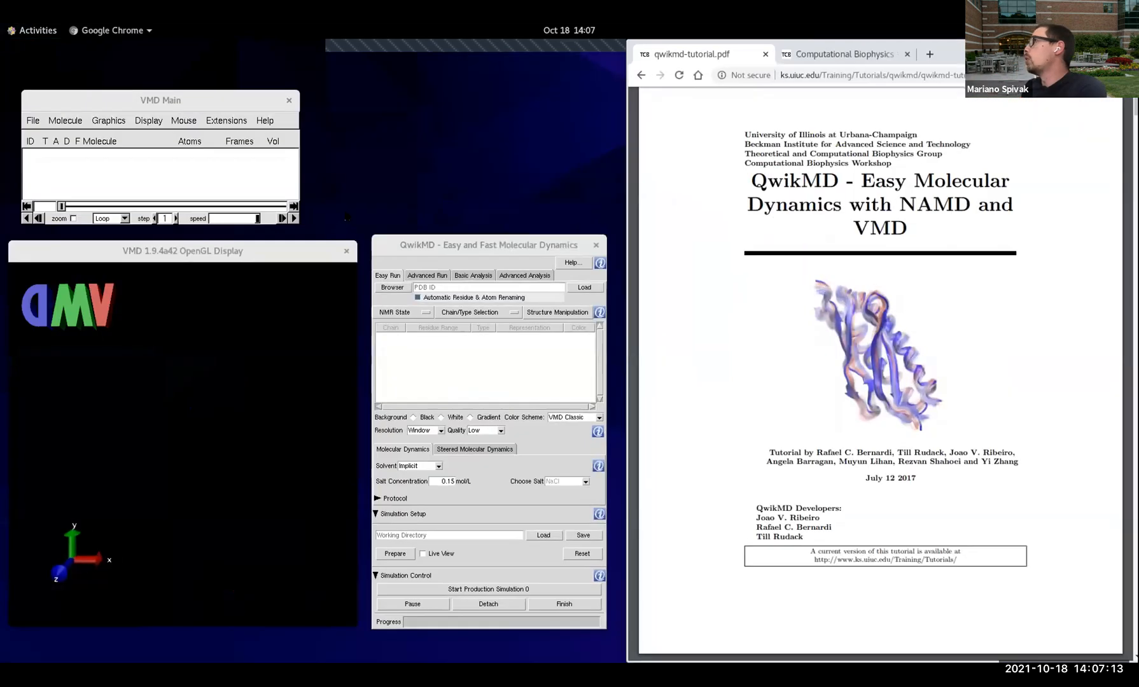
Step: Locate the QwikMD entry among the simulation extensions of VMD Main
{"action": "left_click", "coordinate": [235, 119]}
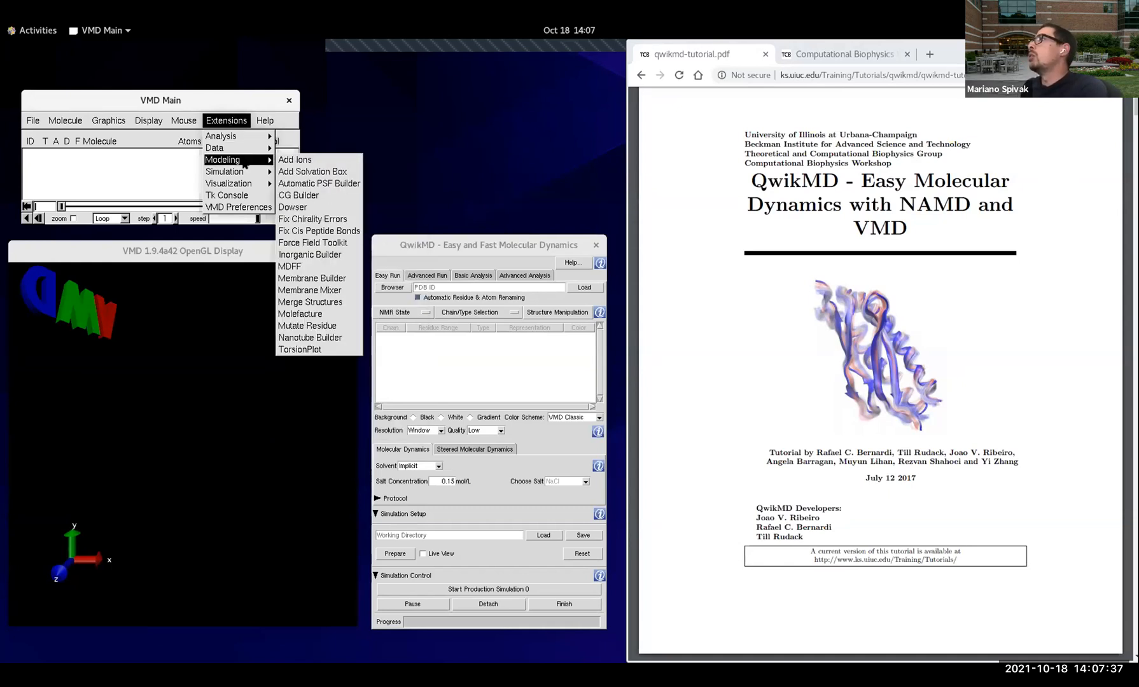
{"action": "mouse_move", "coordinate": [272, 171]}
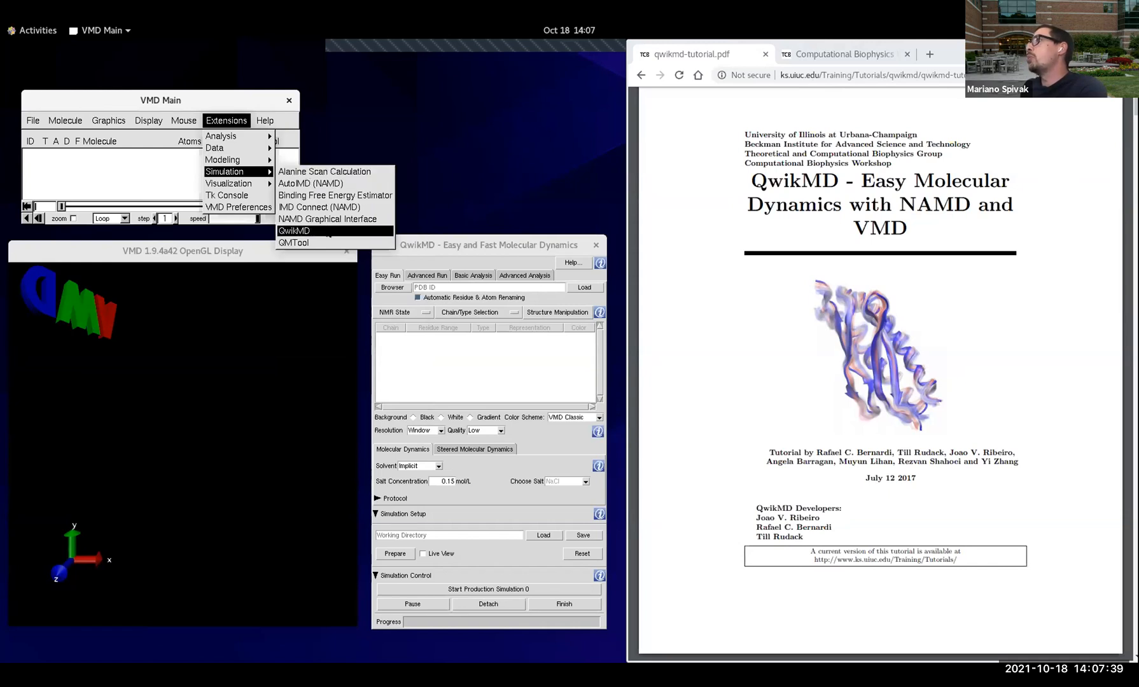
{"action": "left_click", "coordinate": [445, 249]}
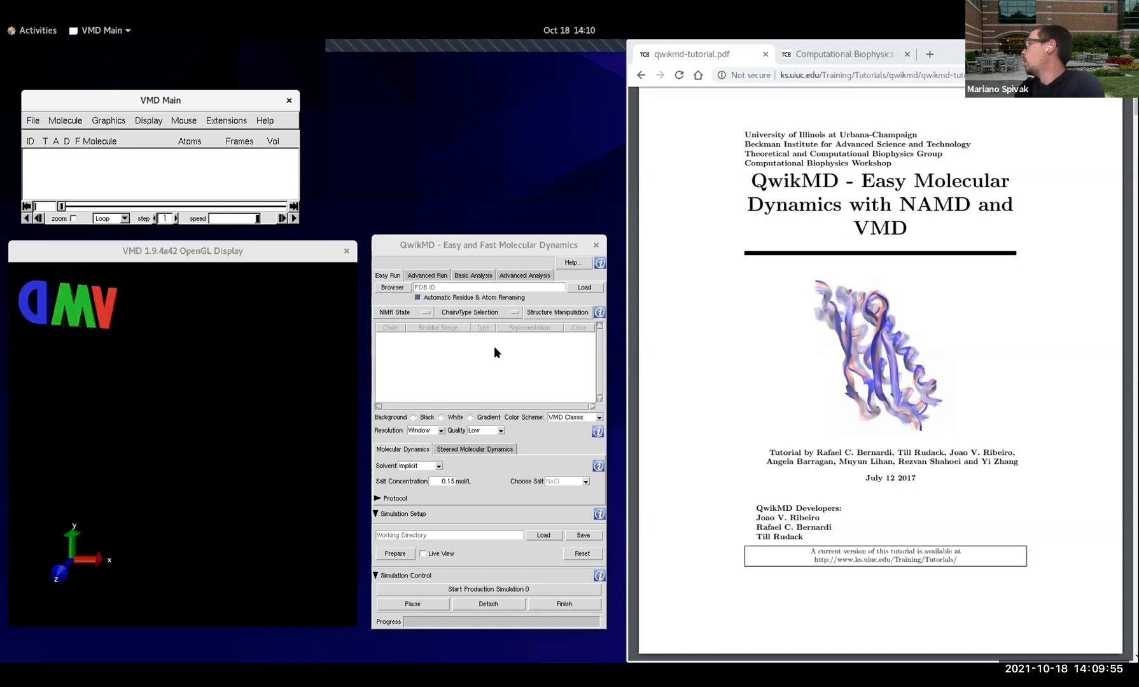
Step: Check the tutorial's contents page, then return to the Tutorials web page and examine the QwikMD Tutorial's instructions and required files
{"action": "scroll", "coordinate": [902, 385], "scroll_direction": "down", "scroll_amount": 6}
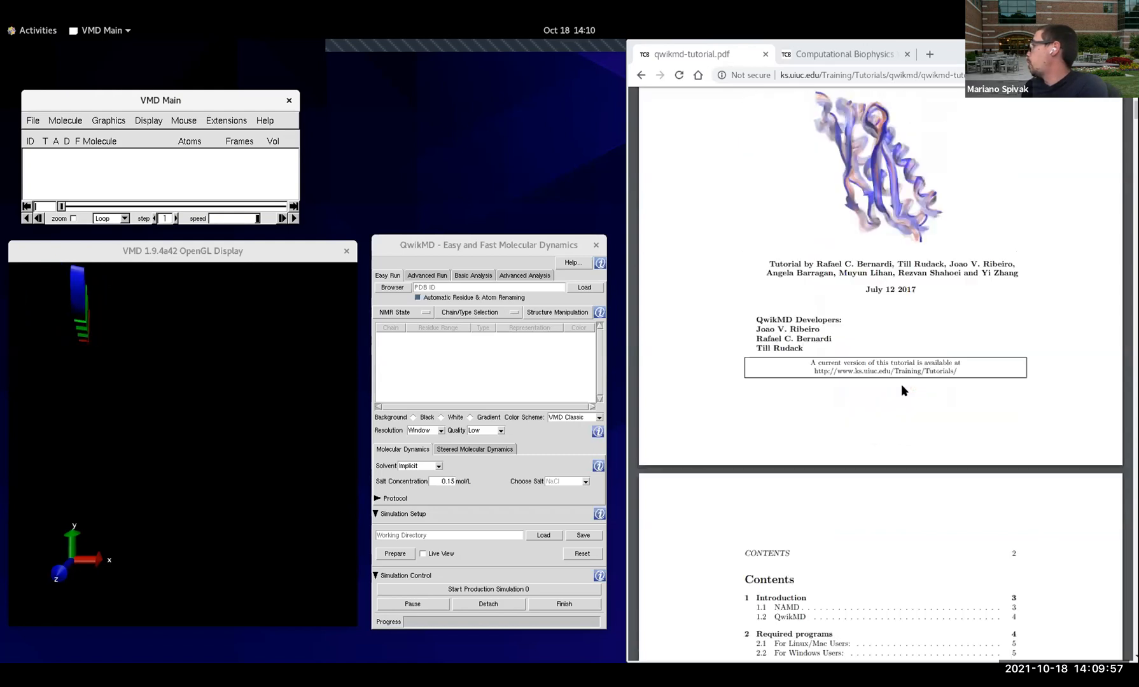
{"action": "scroll", "coordinate": [892, 386], "scroll_direction": "down", "scroll_amount": 3}
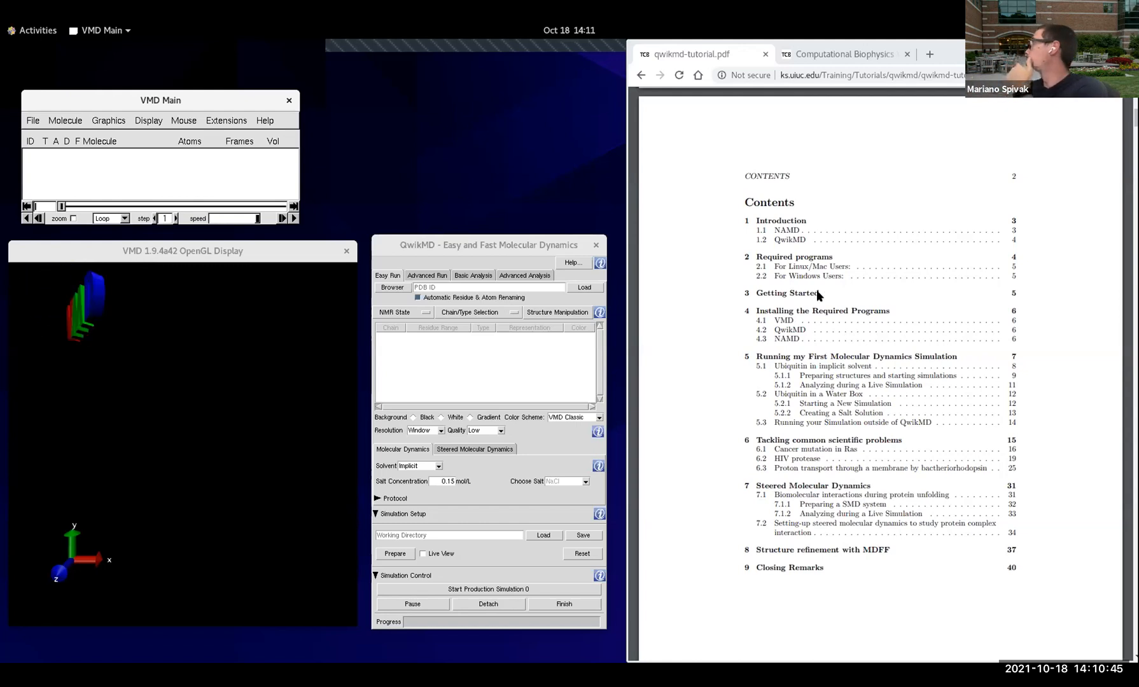
{"action": "left_click", "coordinate": [641, 76]}
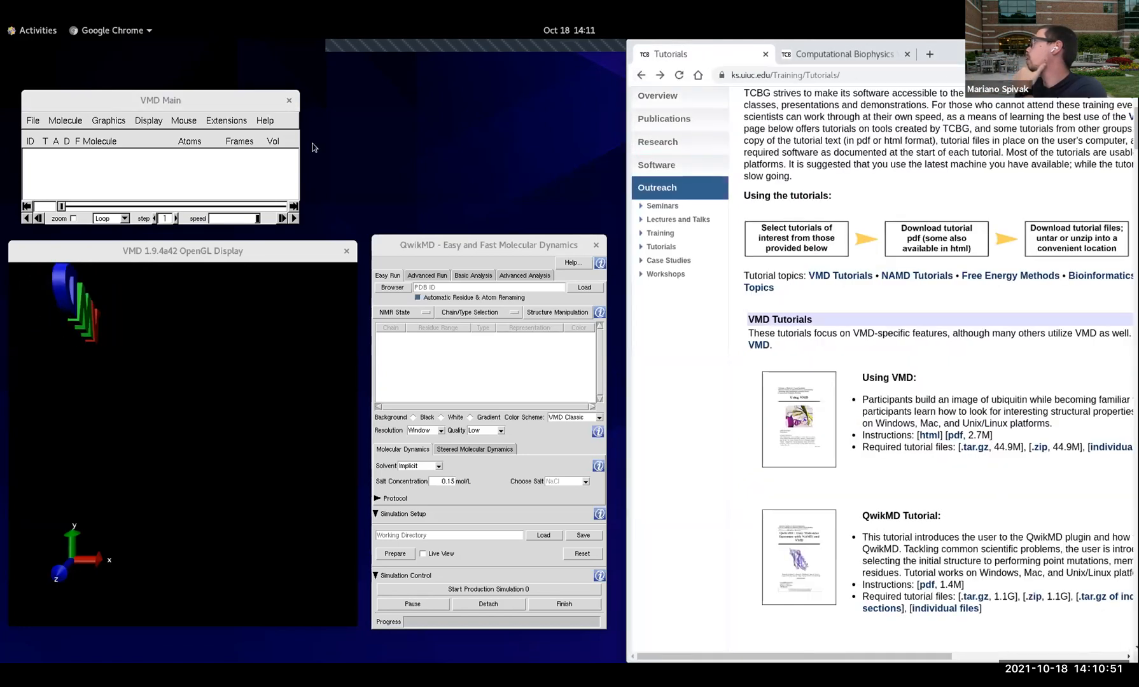
{"action": "left_click_drag", "start_coordinate": [626, 144], "coordinate": [312, 144]}
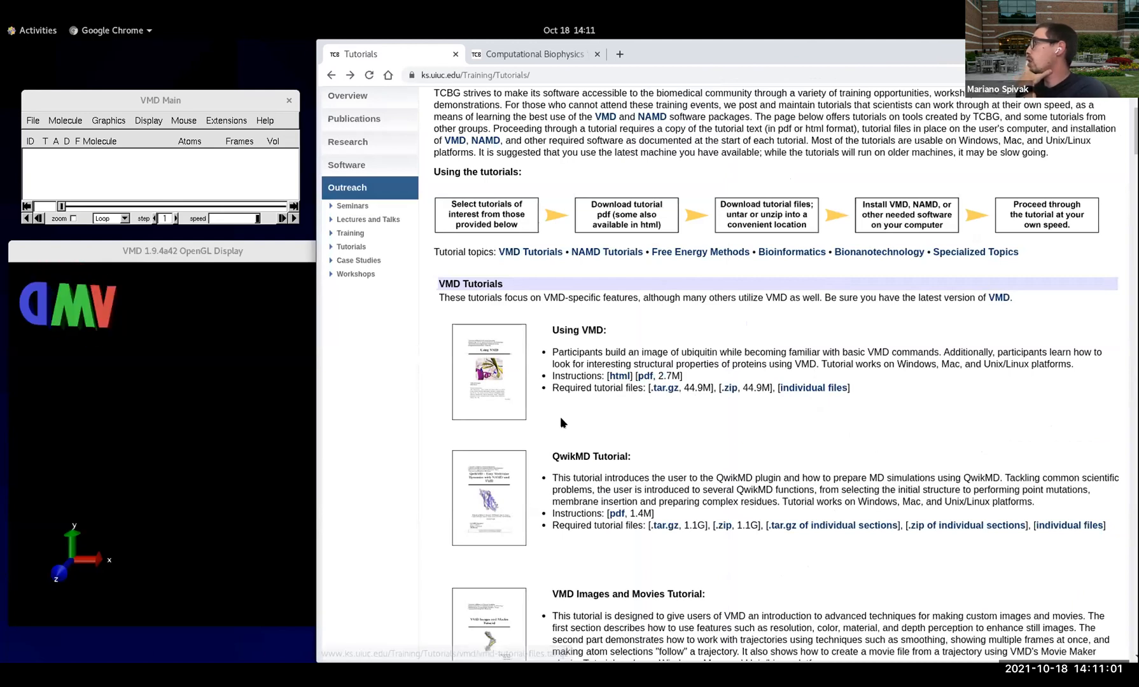
{"action": "scroll", "coordinate": [662, 356], "scroll_direction": "down", "scroll_amount": 1}
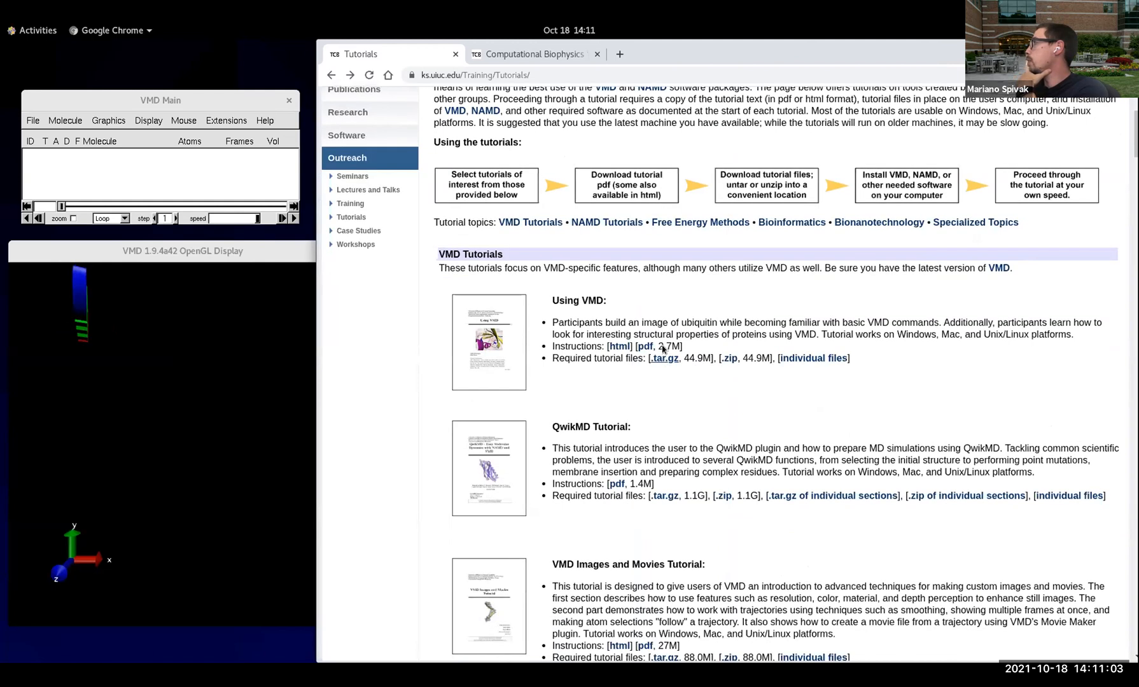
{"action": "scroll", "coordinate": [662, 348], "scroll_direction": "down", "scroll_amount": 2}
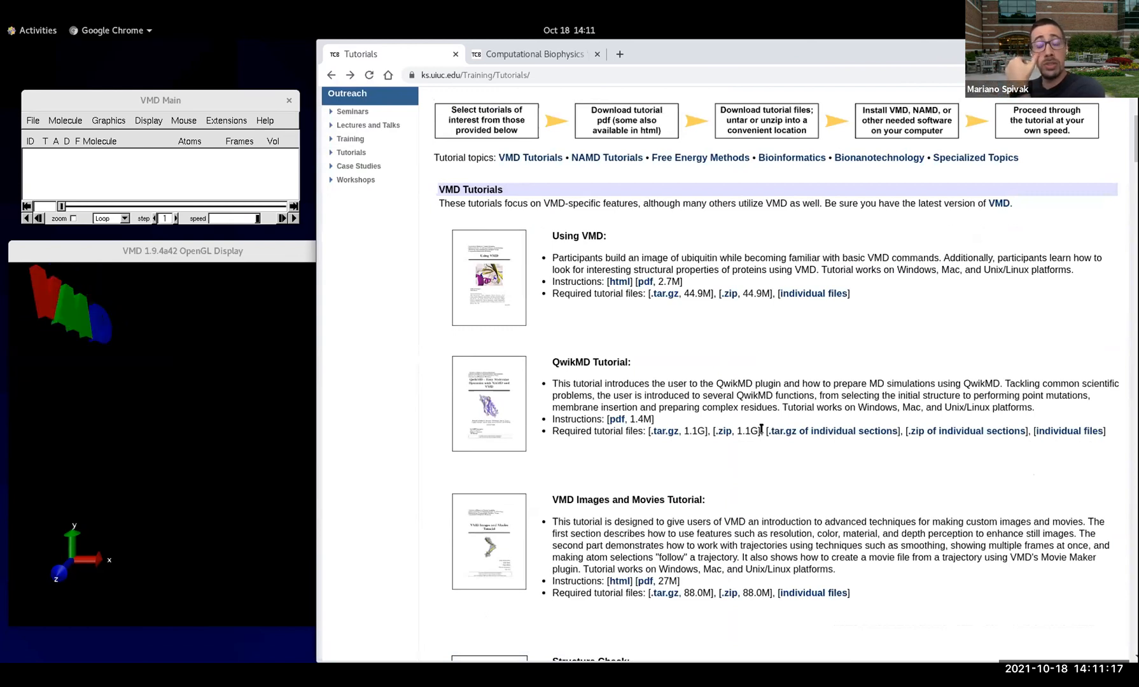
{"action": "scroll", "coordinate": [761, 430], "scroll_direction": "up", "scroll_amount": 3}
{"action": "scroll", "coordinate": [761, 428], "scroll_direction": "down", "scroll_amount": 3}
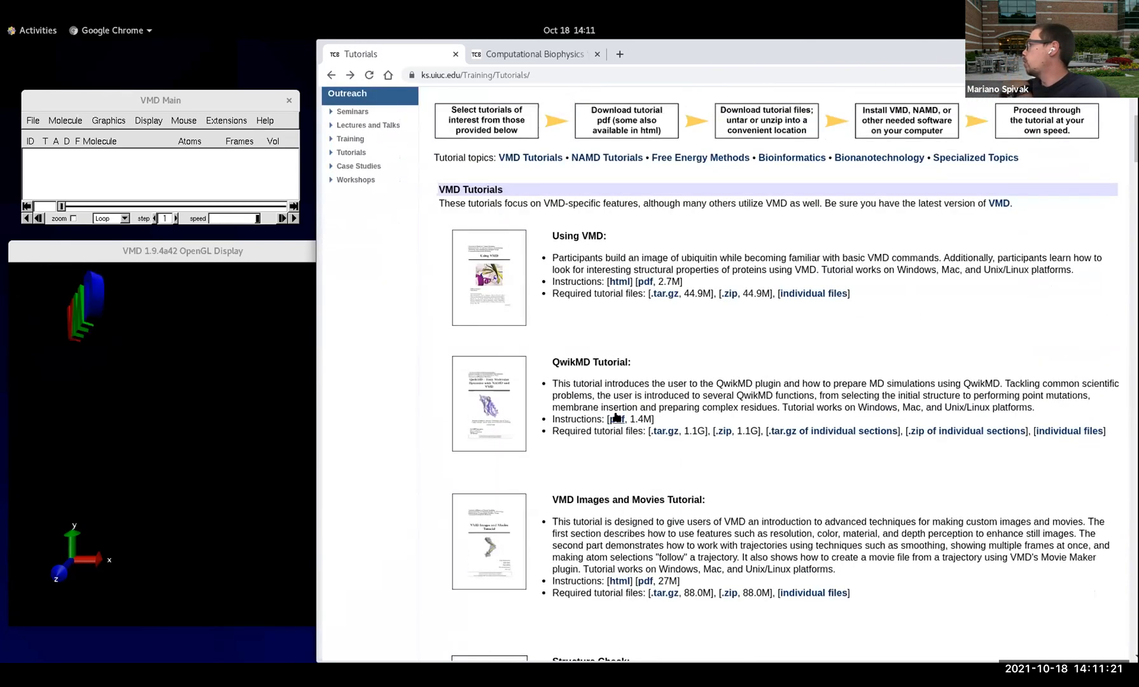
Step: Open the QwikMD tutorial PDF beside the QwikMD window and go to section 5, Running my First Molecular Dynamics Simulation
{"action": "left_click", "coordinate": [615, 417]}
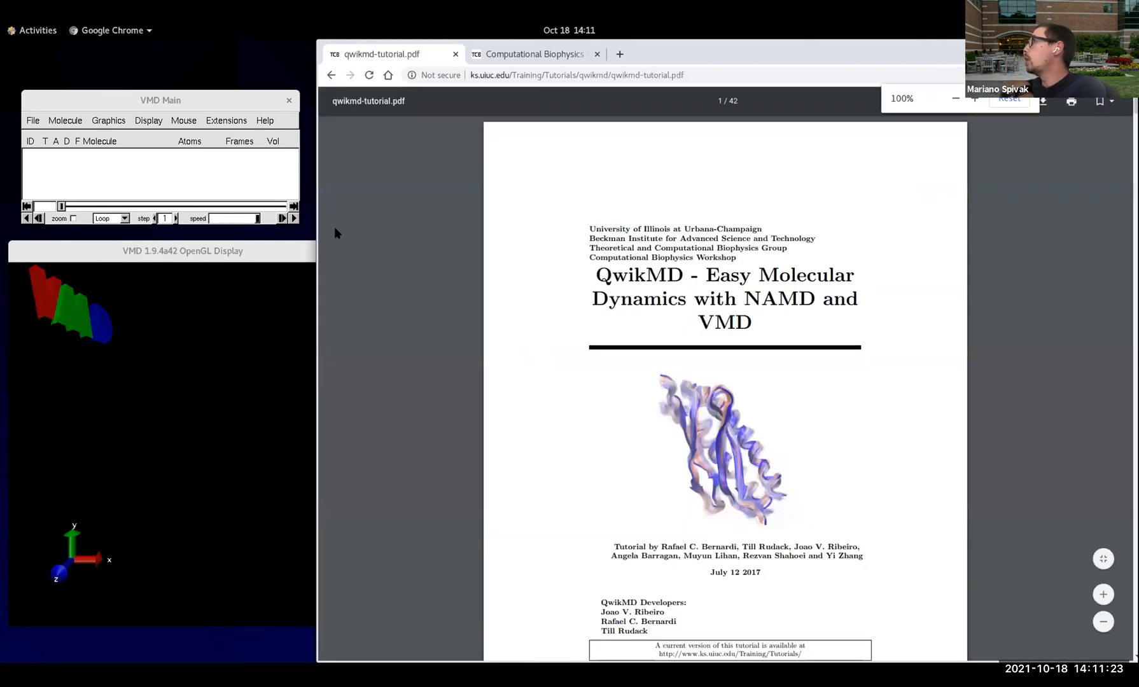
{"action": "left_click_drag", "start_coordinate": [526, 230], "coordinate": [635, 232]}
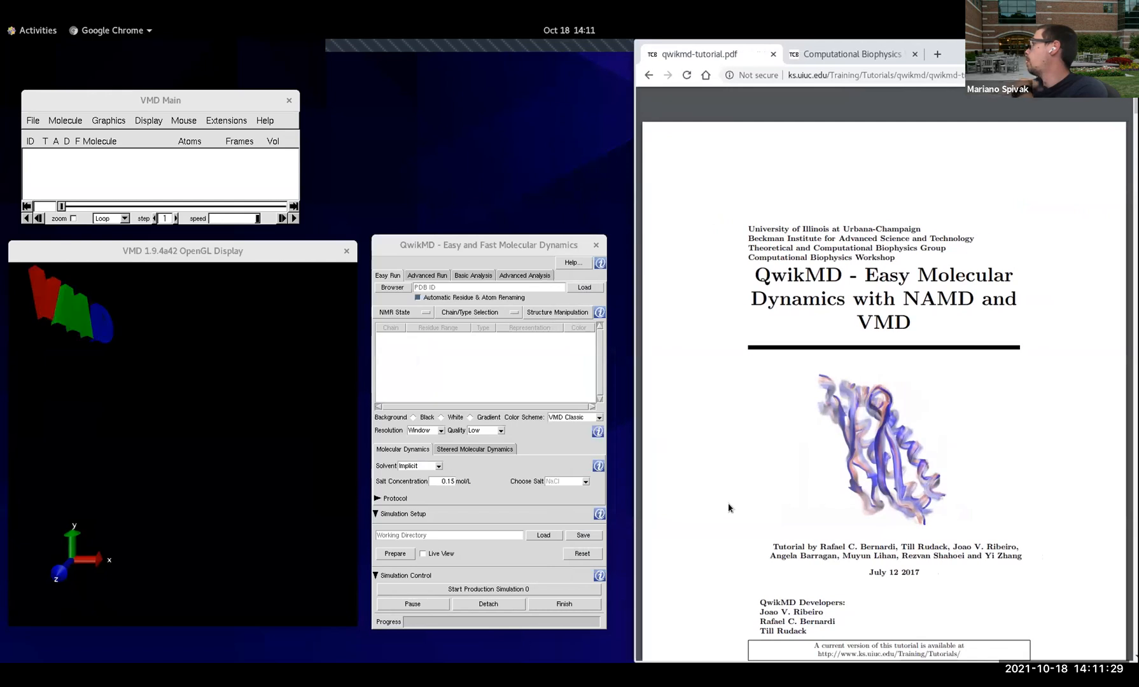
{"action": "scroll", "coordinate": [777, 485], "scroll_direction": "down", "scroll_amount": 9}
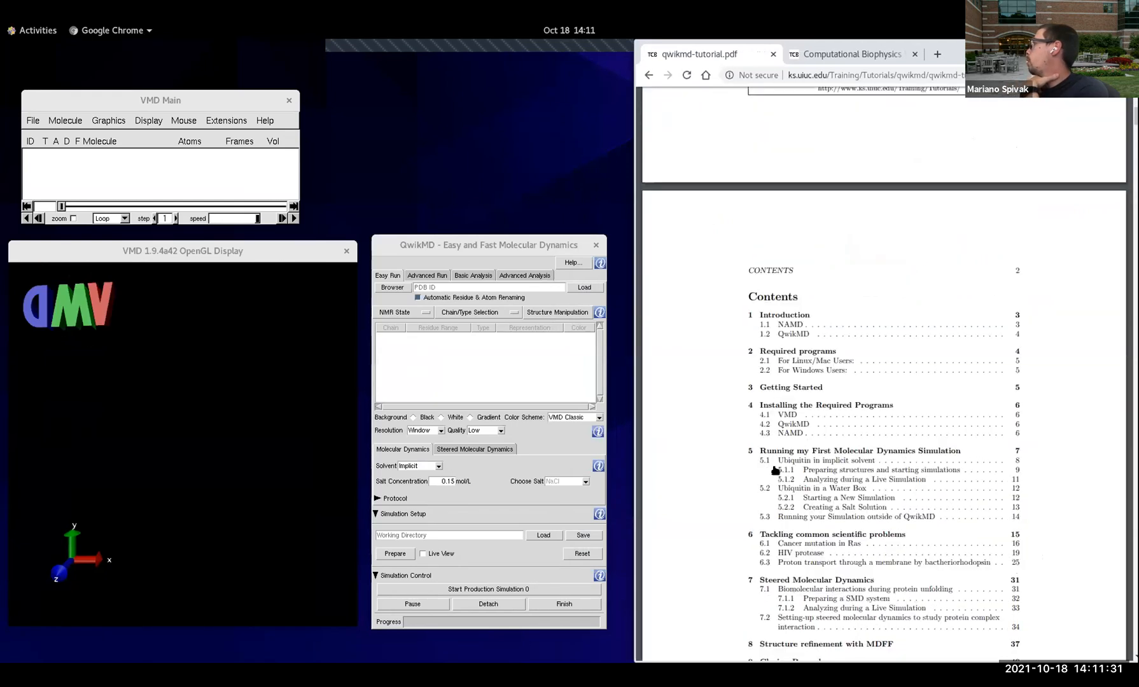
{"action": "scroll", "coordinate": [775, 471], "scroll_direction": "down", "scroll_amount": 1}
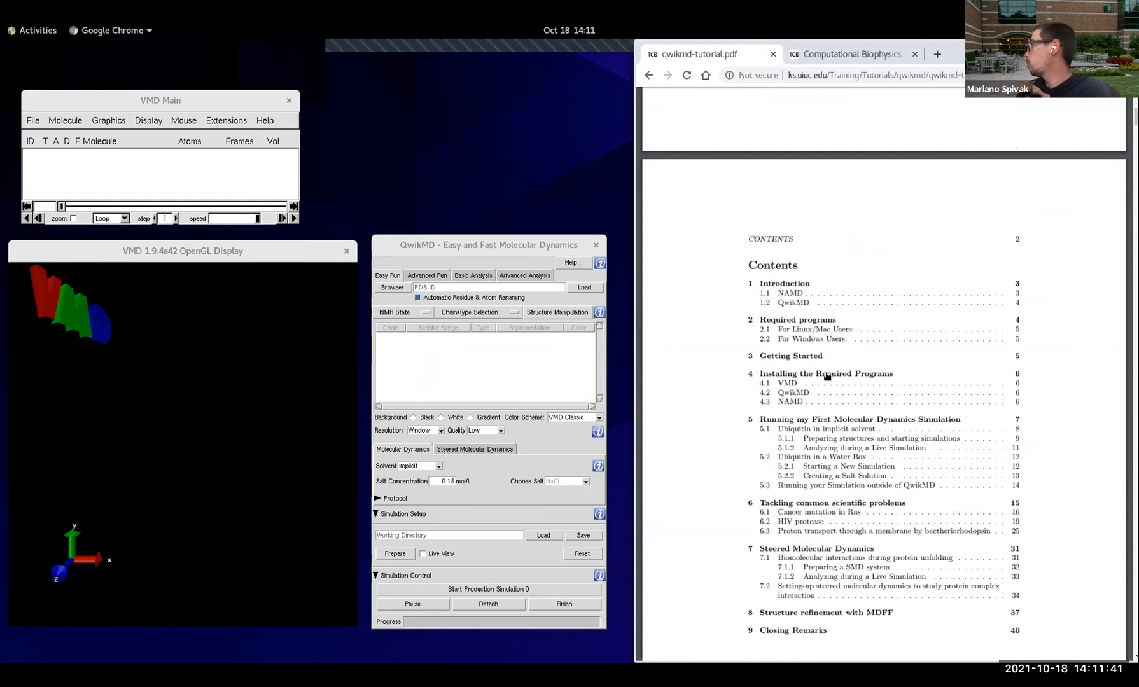
{"action": "scroll", "coordinate": [827, 376], "scroll_direction": "down", "scroll_amount": 3}
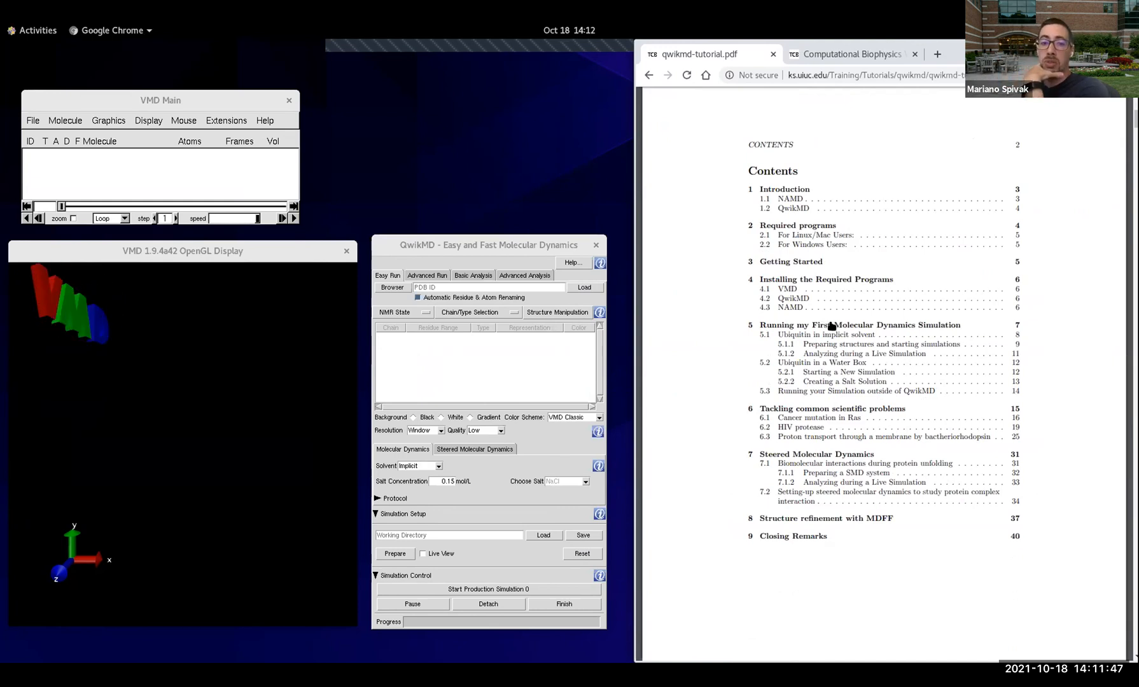
{"action": "left_click", "coordinate": [832, 326]}
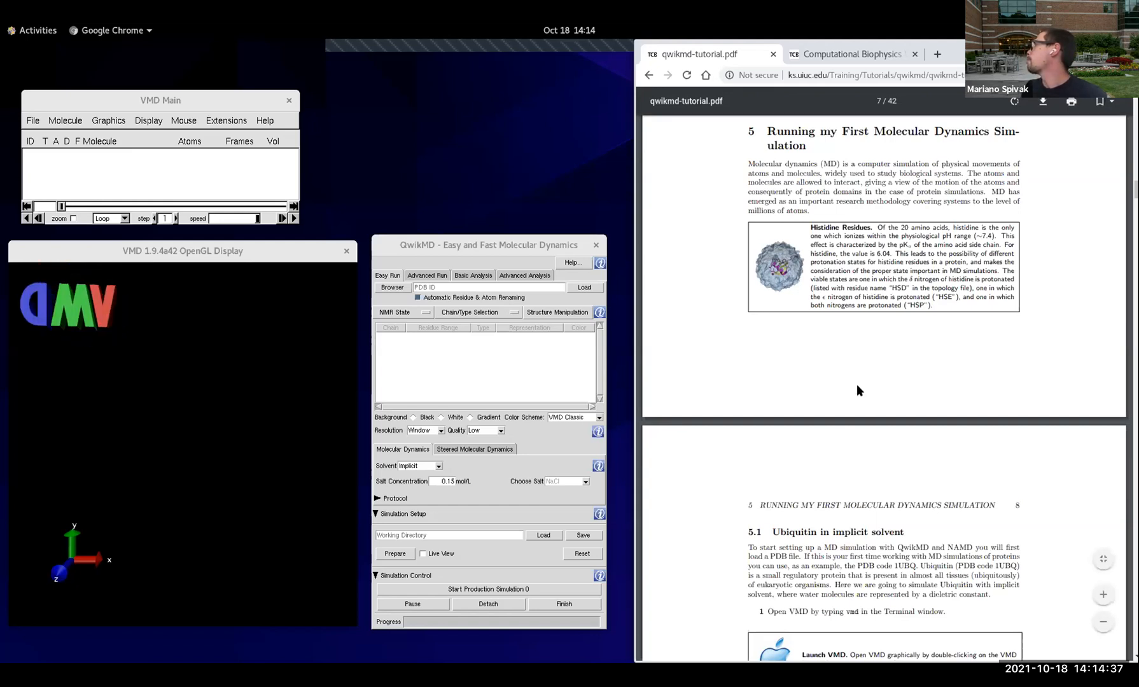
Step: Read section 5.1, Ubiquitin in implicit solvent, for the instructions on loading the PDB
{"action": "scroll", "coordinate": [857, 384], "scroll_direction": "down", "scroll_amount": 1}
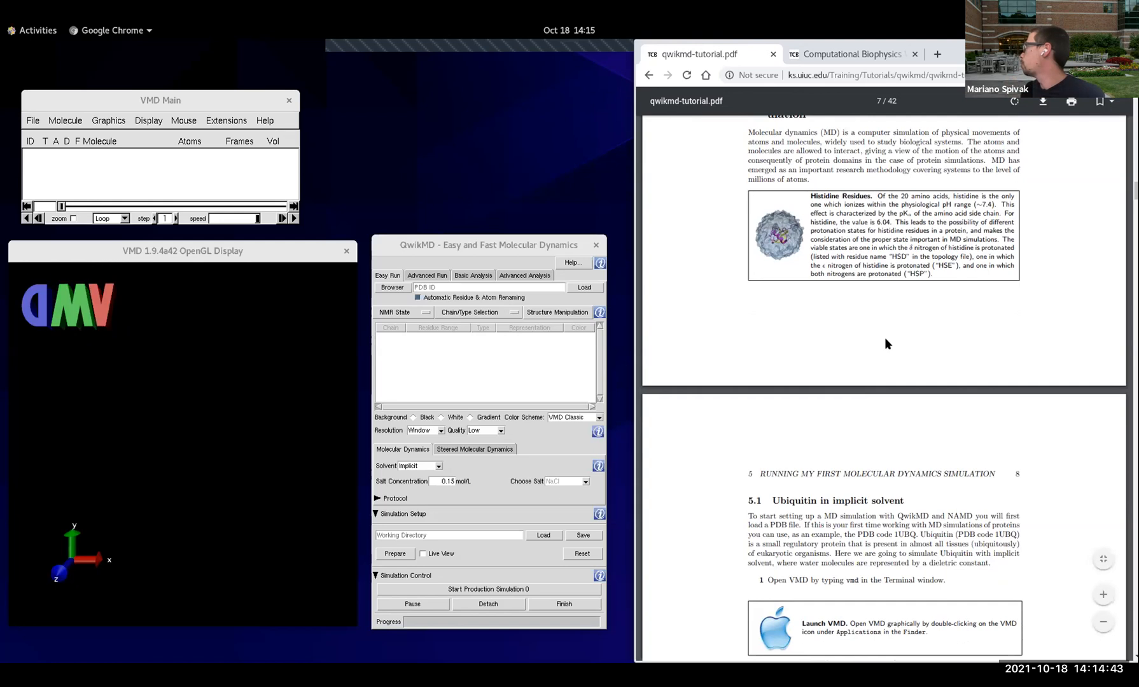
{"action": "scroll", "coordinate": [883, 339], "scroll_direction": "down", "scroll_amount": 3}
{"action": "scroll", "coordinate": [878, 346], "scroll_direction": "down", "scroll_amount": 8}
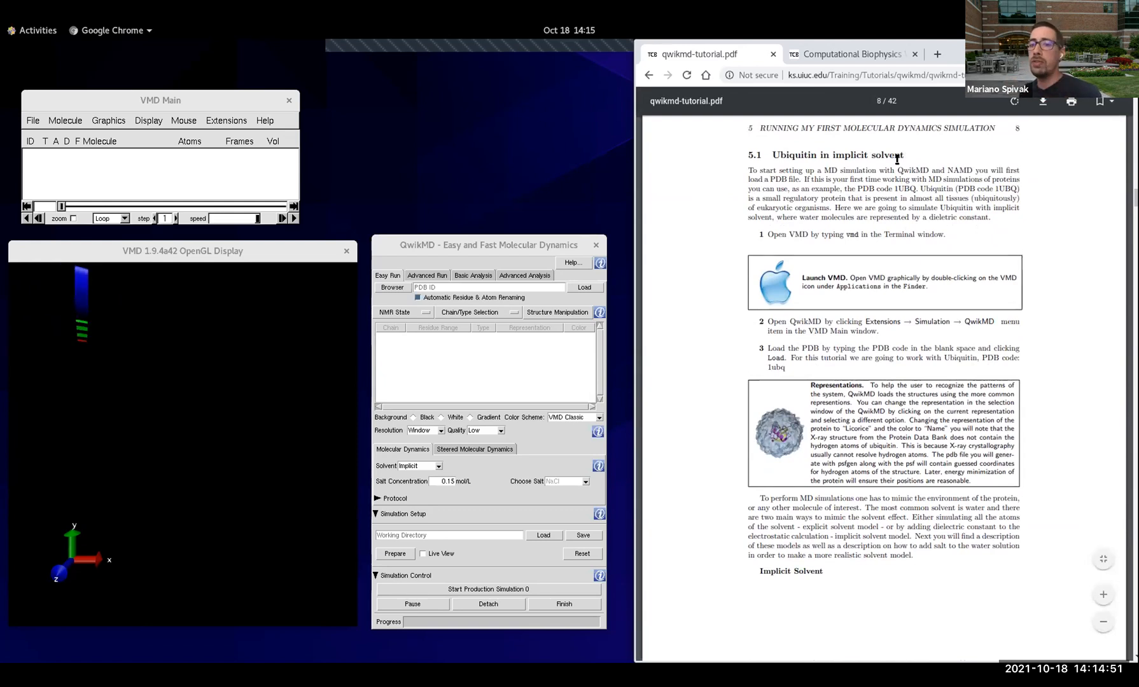
Step: Load the ubiquitin structure with PDB code 1ubq into QwikMD and accept the automatic residue and atom renaming
{"action": "left_click", "coordinate": [399, 268]}
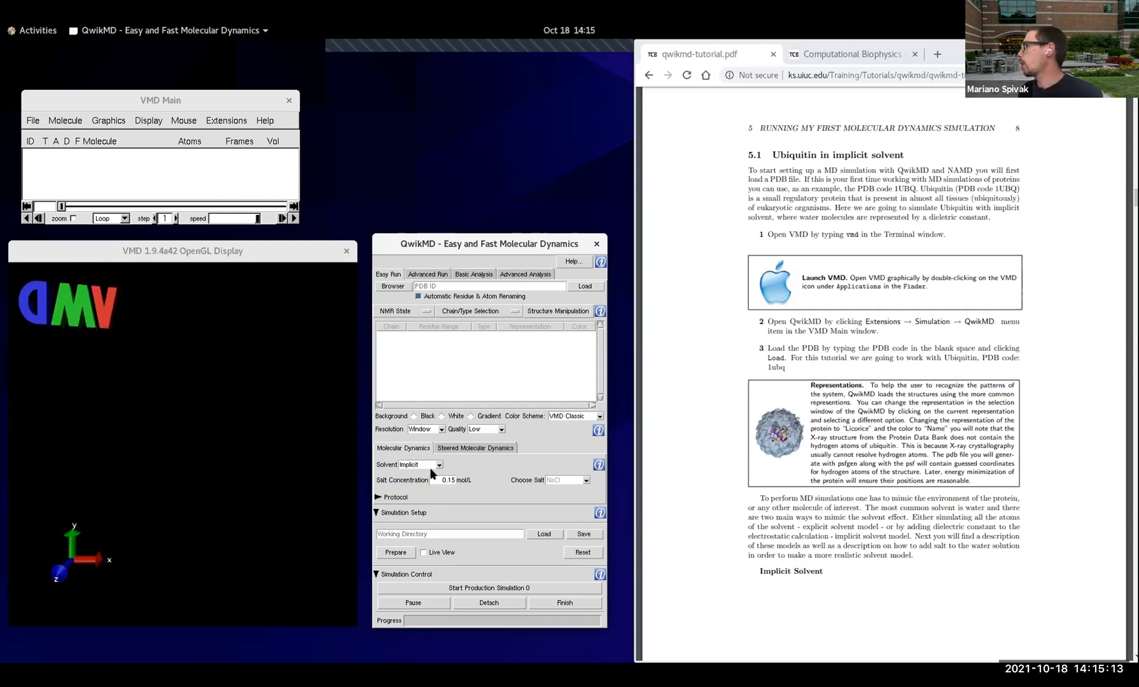
{"action": "left_click", "coordinate": [475, 284]}
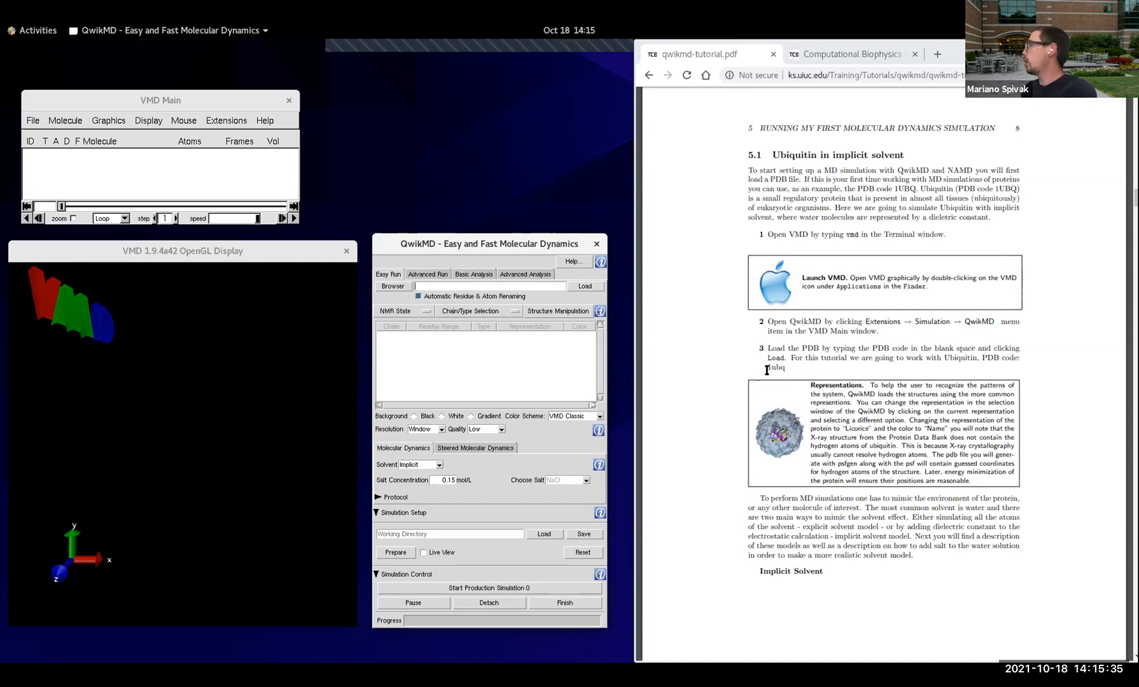
{"action": "left_click", "coordinate": [500, 287]}
{"action": "type", "text": "1ubq"}
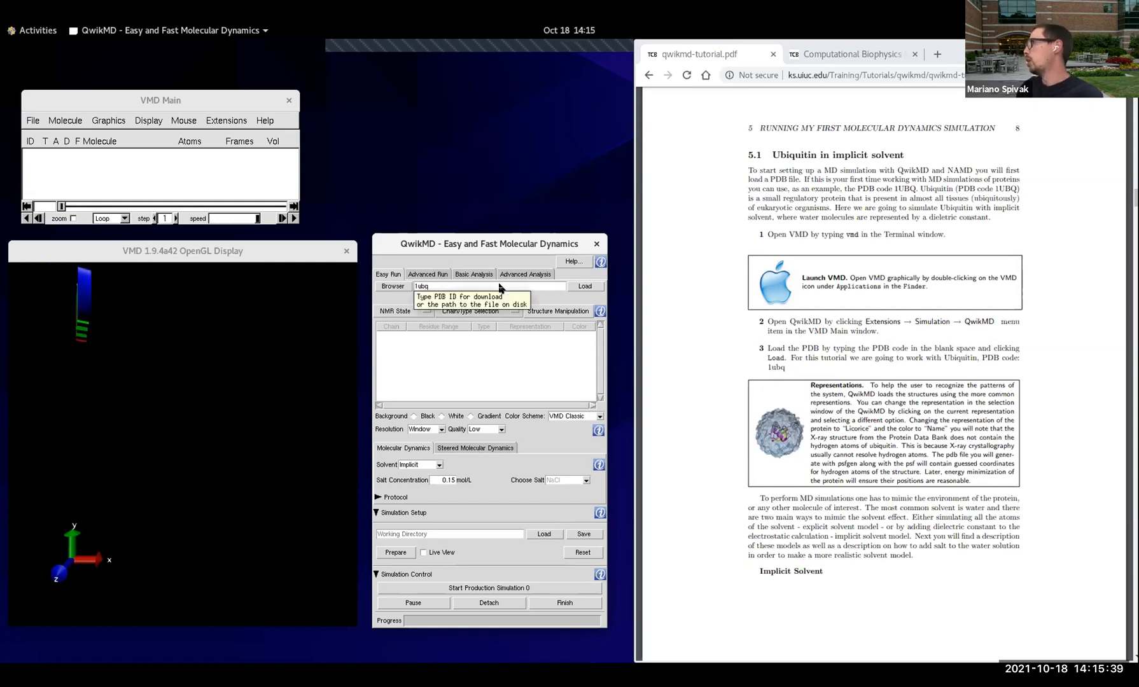
{"action": "left_click", "coordinate": [591, 286]}
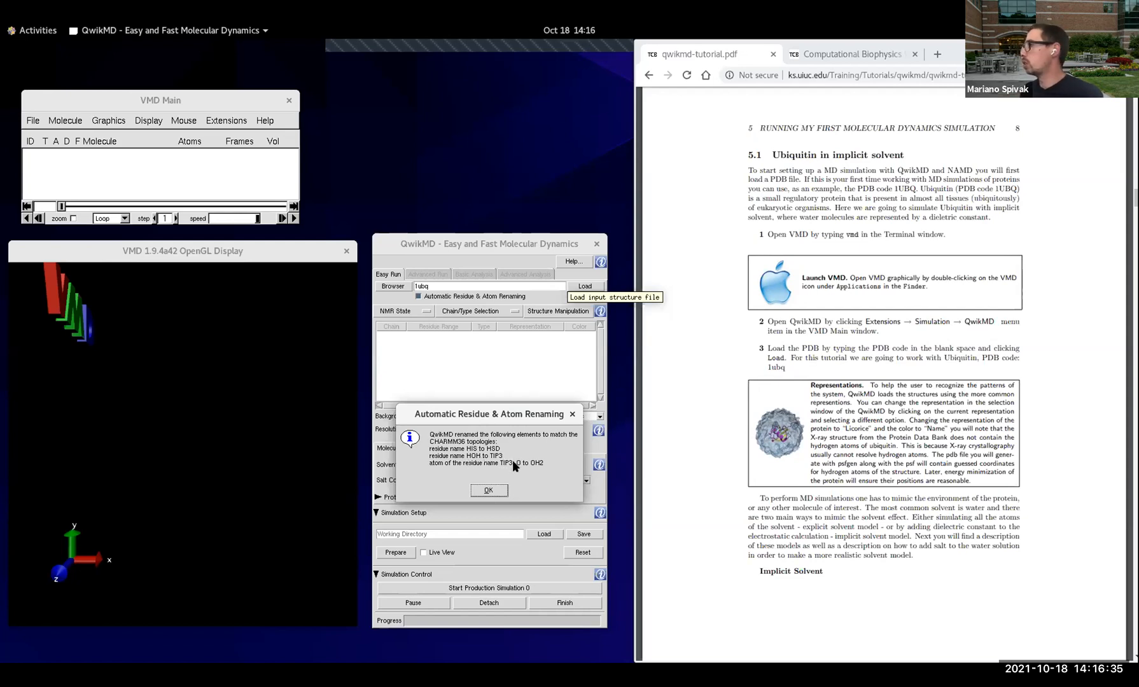
{"action": "left_click", "coordinate": [491, 490]}
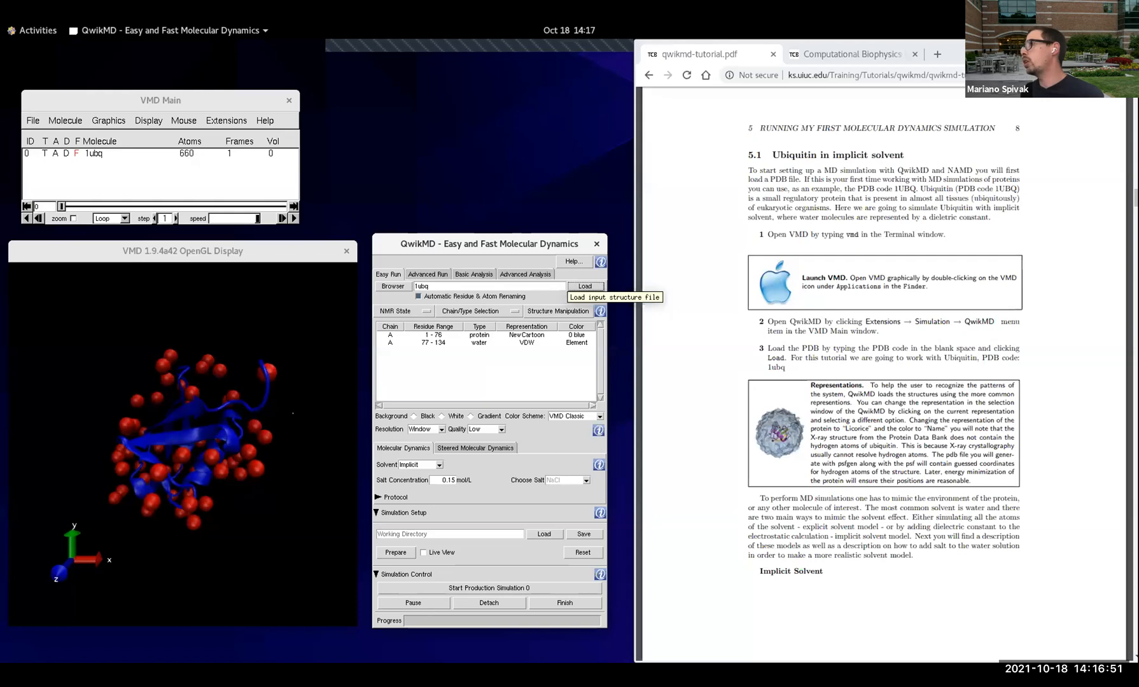
Step: Set the display background to white and rotate the structure to inspect the protein and its crystal water molecules
{"action": "left_click", "coordinate": [441, 416]}
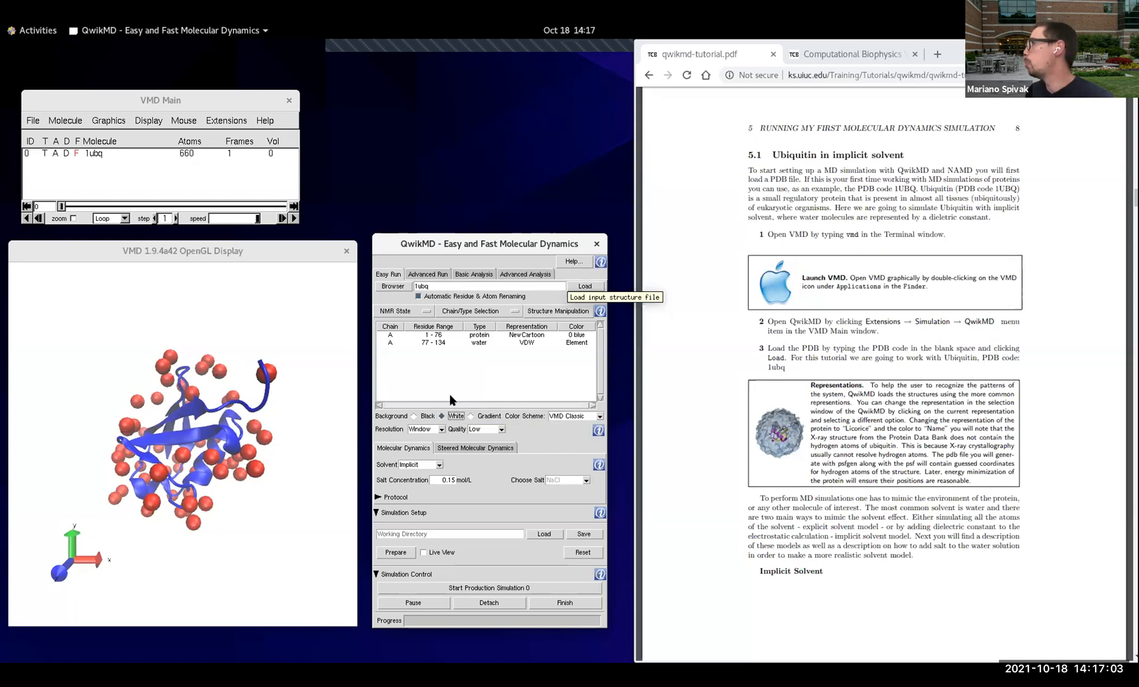
{"action": "left_click_drag", "start_coordinate": [270, 396], "coordinate": [312, 403]}
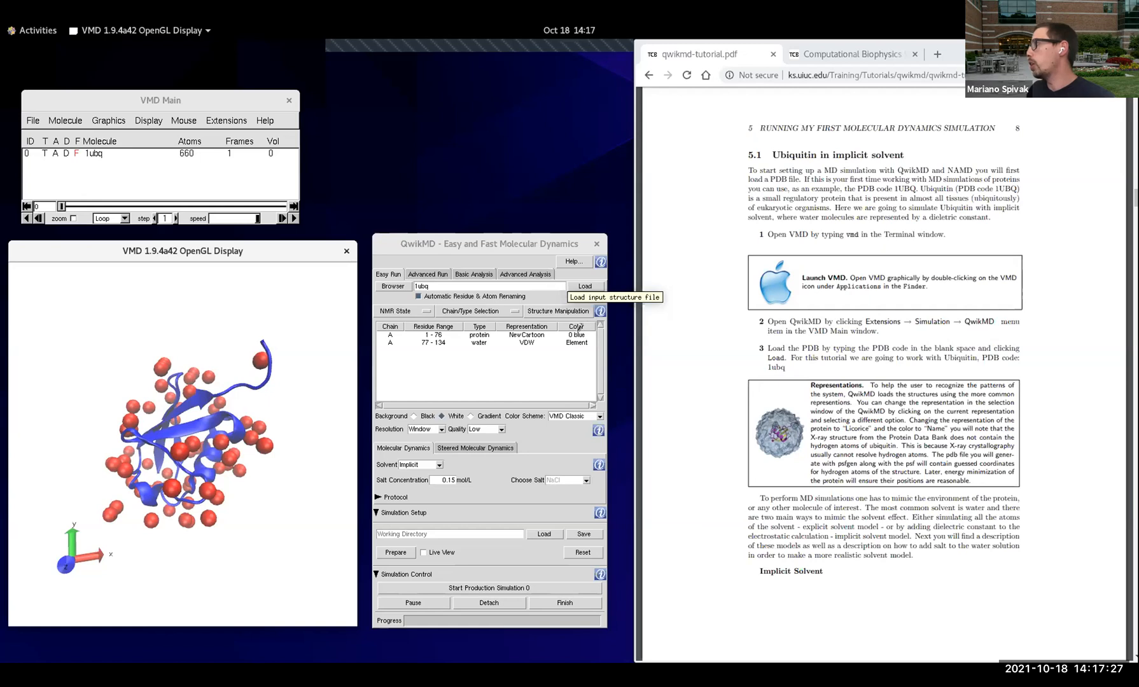
{"action": "left_click", "coordinate": [478, 344]}
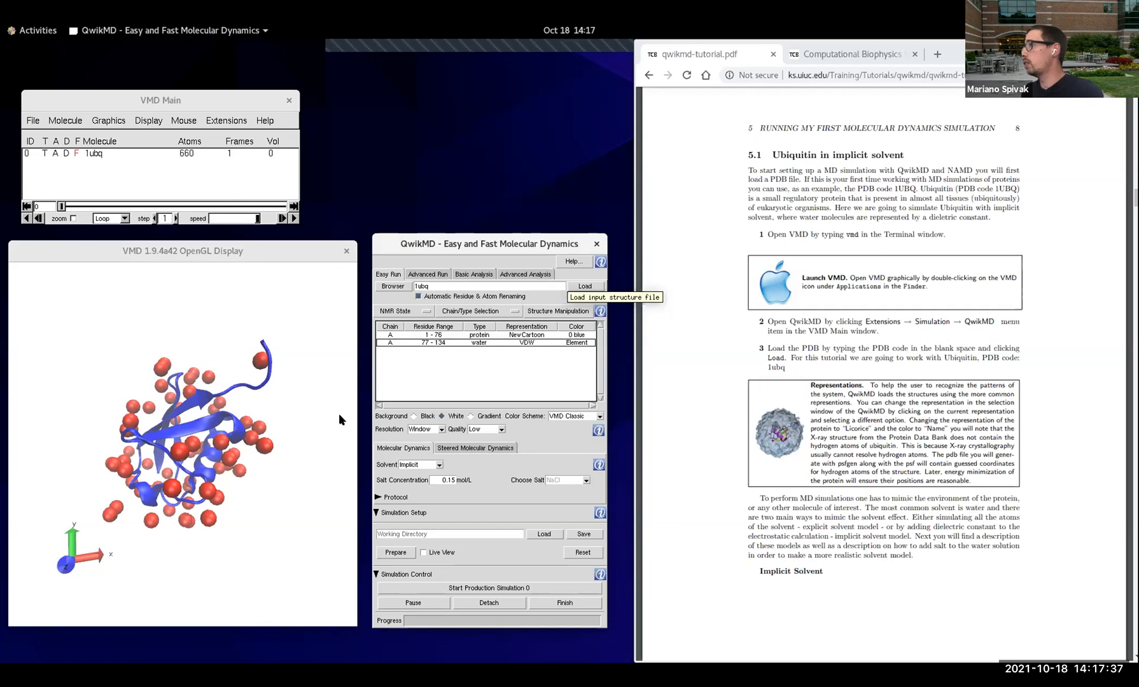
{"action": "mouse_move", "coordinate": [275, 421]}
{"action": "left_mouse_down"}
{"action": "mouse_move", "coordinate": [278, 463]}
{"action": "mouse_move", "coordinate": [261, 435]}
{"action": "left_mouse_up"}
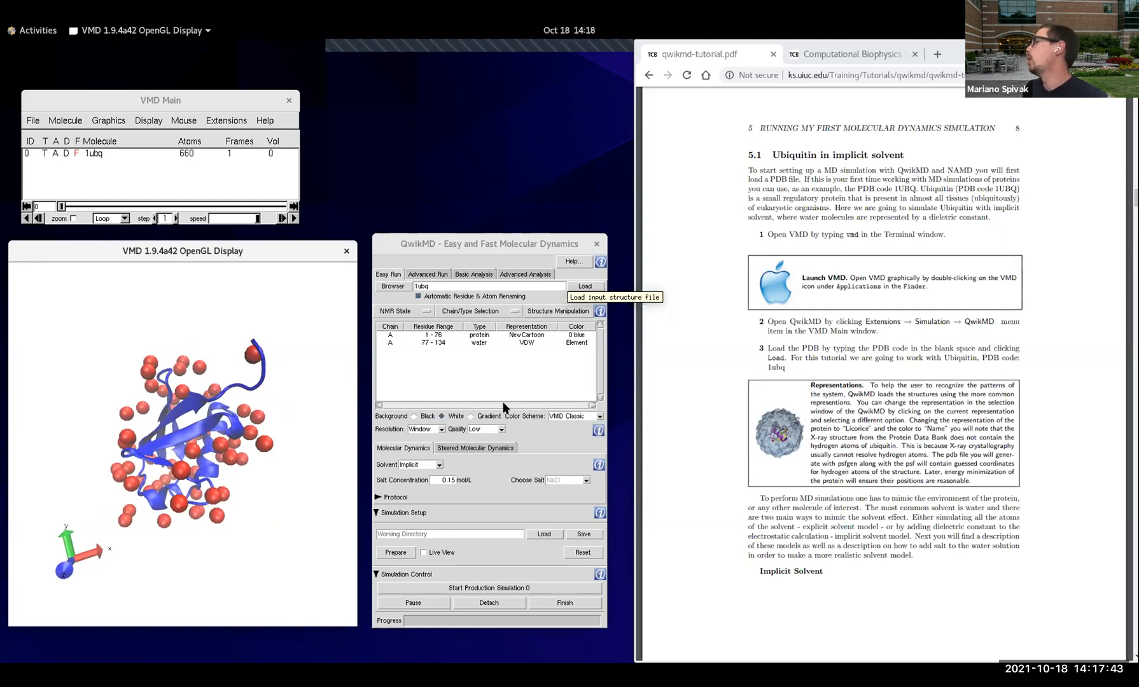
Step: Remove the crystal water molecules by deselecting A and water in the chain/type selection, leaving only the protein chain
{"action": "scroll", "coordinate": [787, 348], "scroll_direction": "down", "scroll_amount": 5}
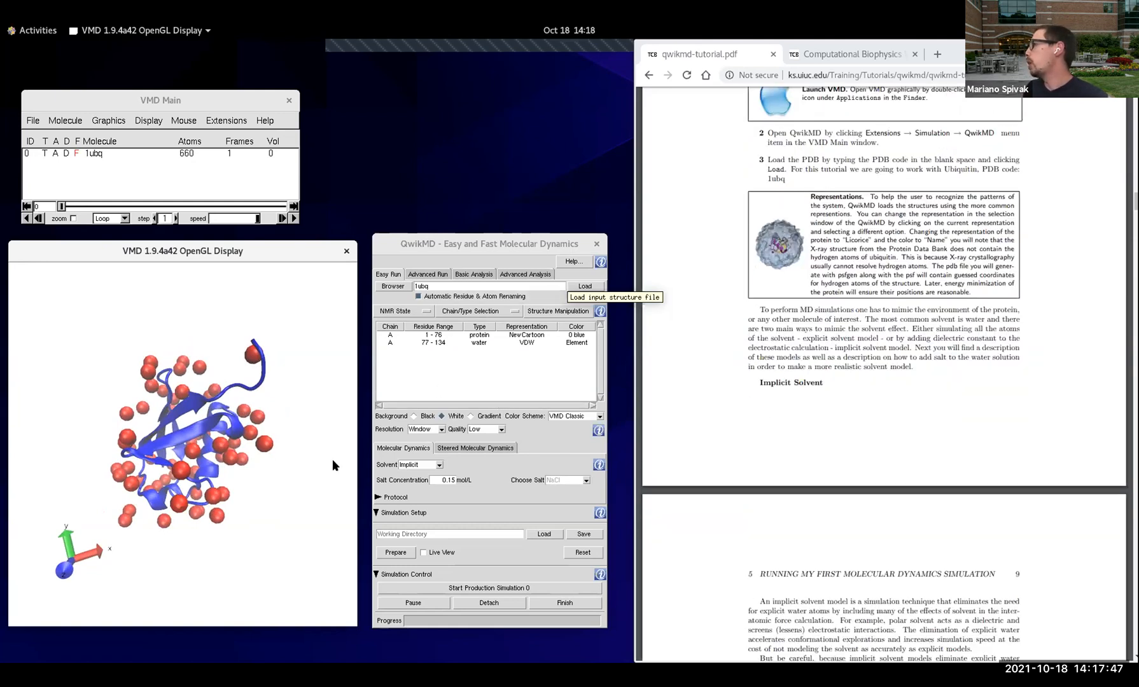
{"action": "scroll", "coordinate": [850, 347], "scroll_direction": "down", "scroll_amount": 3}
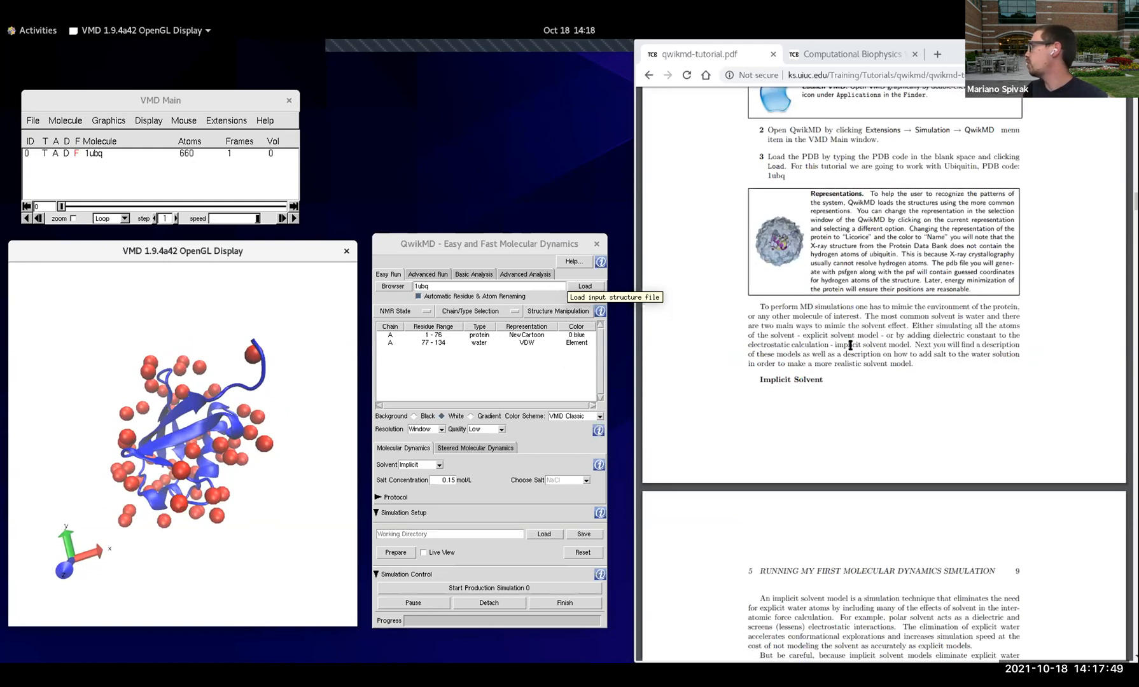
{"action": "scroll", "coordinate": [849, 348], "scroll_direction": "down", "scroll_amount": 2}
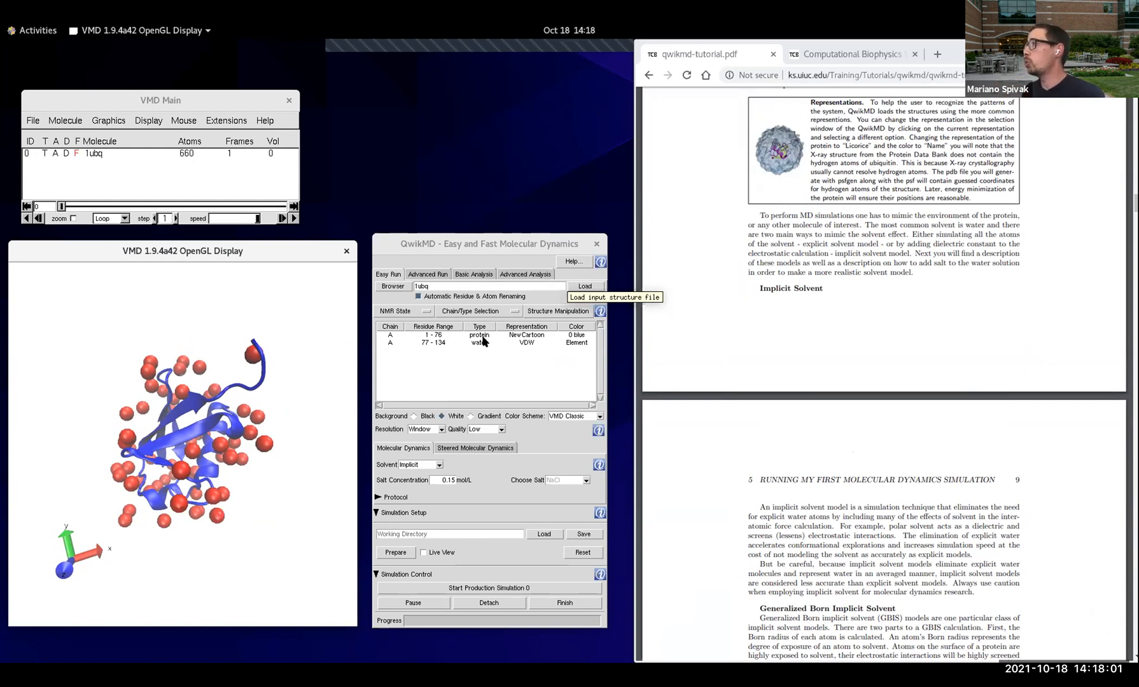
{"action": "left_click", "coordinate": [484, 338]}
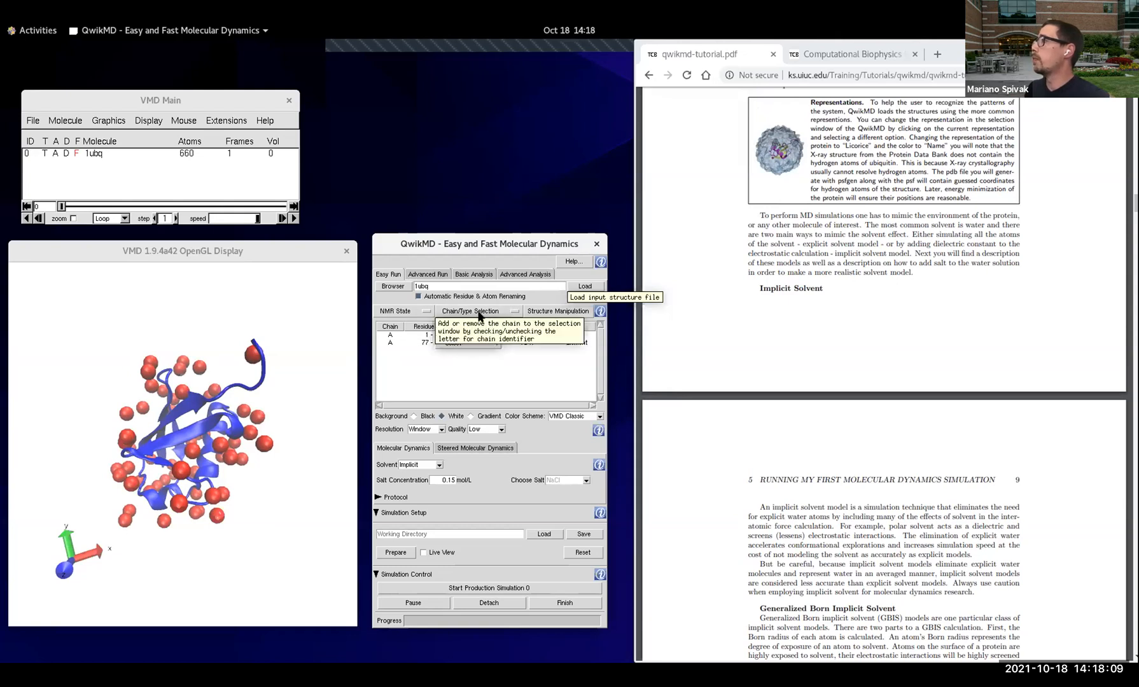
{"action": "left_click", "coordinate": [509, 311]}
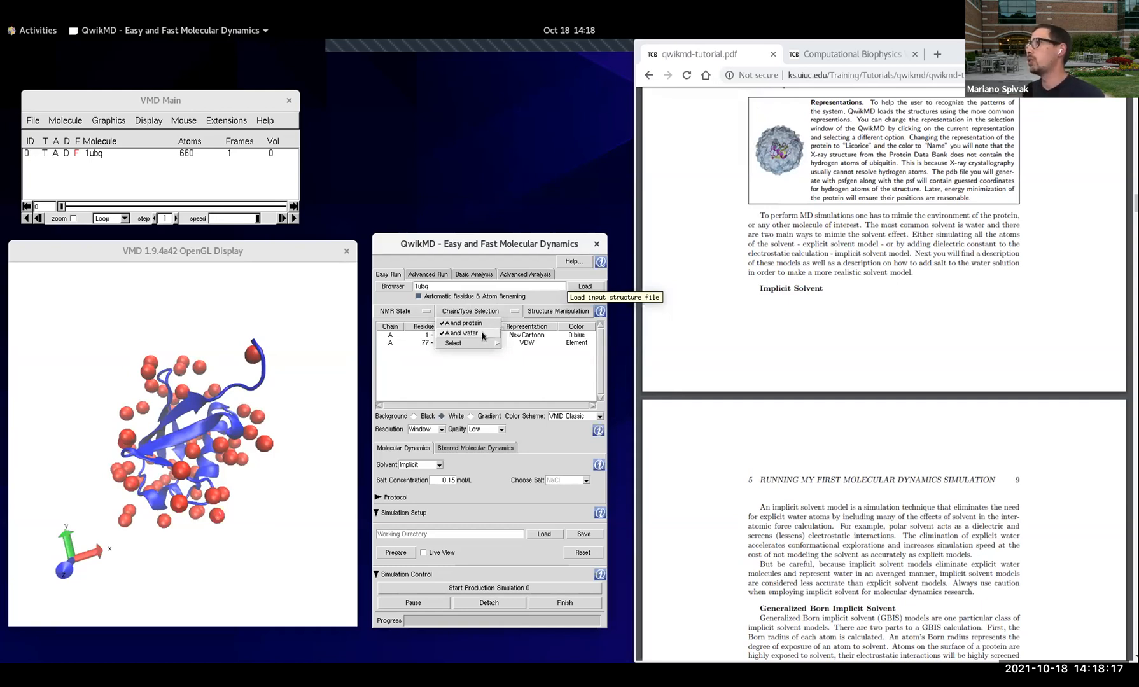
{"action": "left_click", "coordinate": [482, 334]}
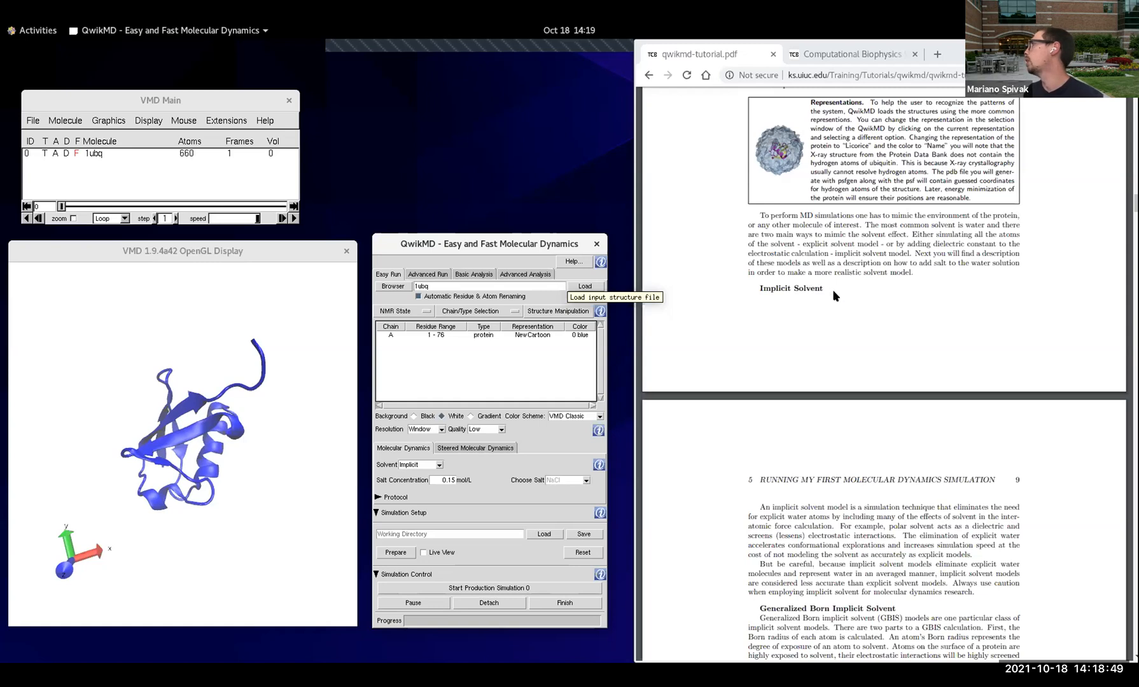
Step: Read the tutorial's Implicit Solvent section and check the available solvent models, keeping the solvent set to Implicit
{"action": "scroll", "coordinate": [840, 350], "scroll_direction": "down", "scroll_amount": 5}
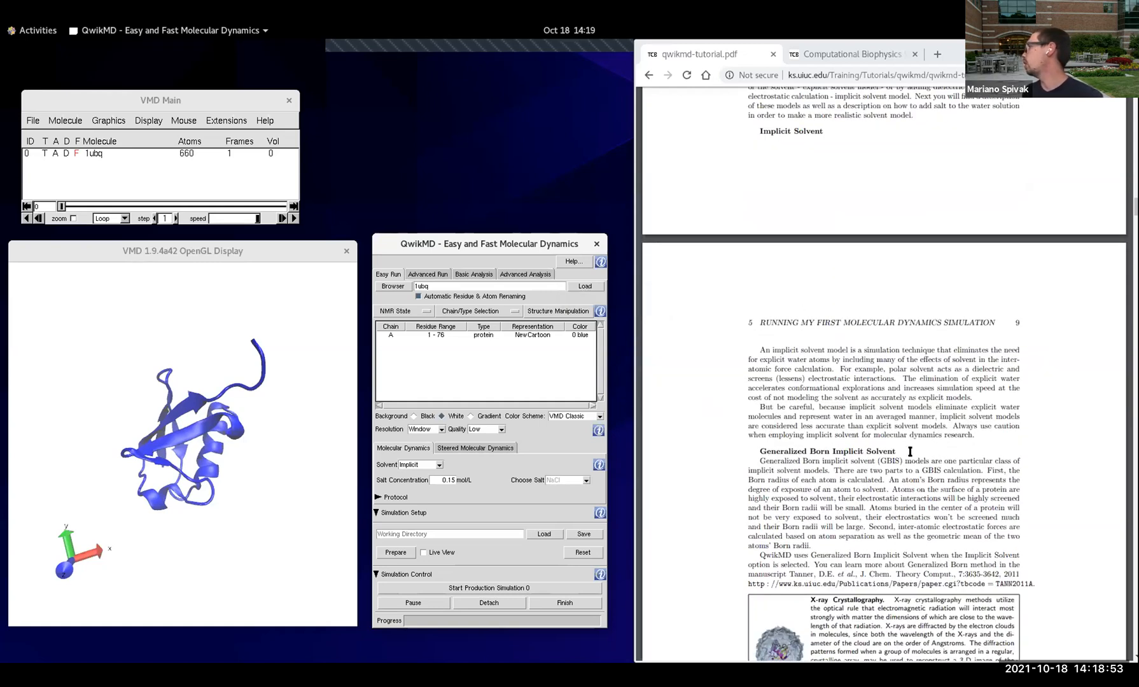
{"action": "scroll", "coordinate": [910, 452], "scroll_direction": "down", "scroll_amount": 2}
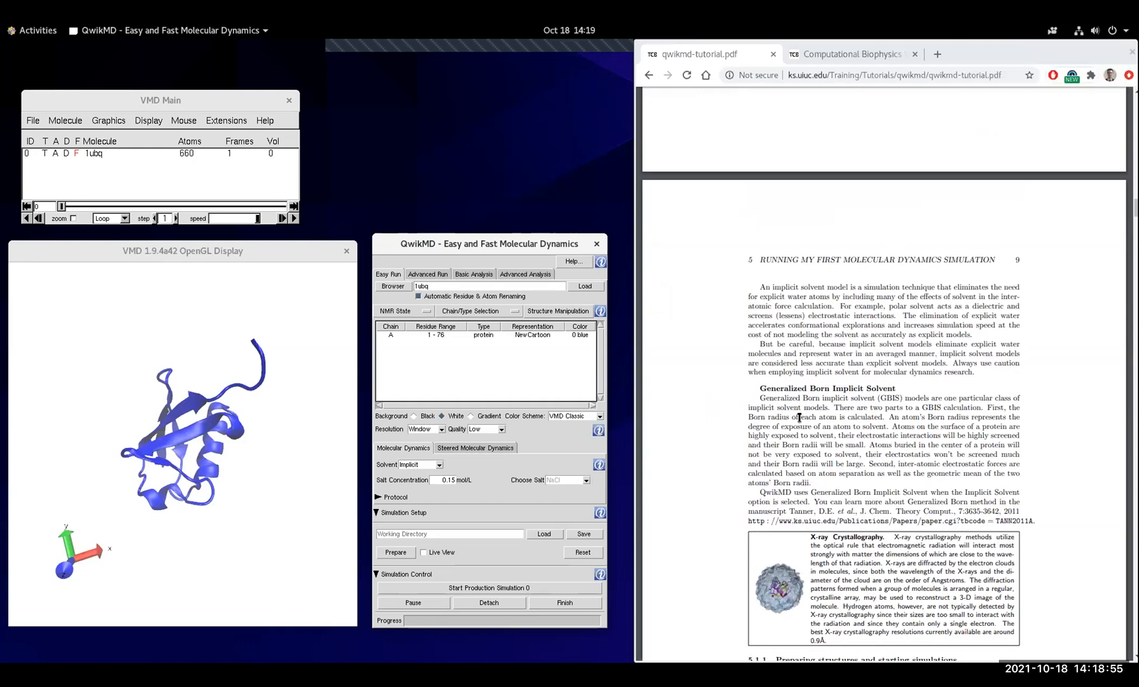
{"action": "scroll", "coordinate": [827, 407], "scroll_direction": "down", "scroll_amount": 2}
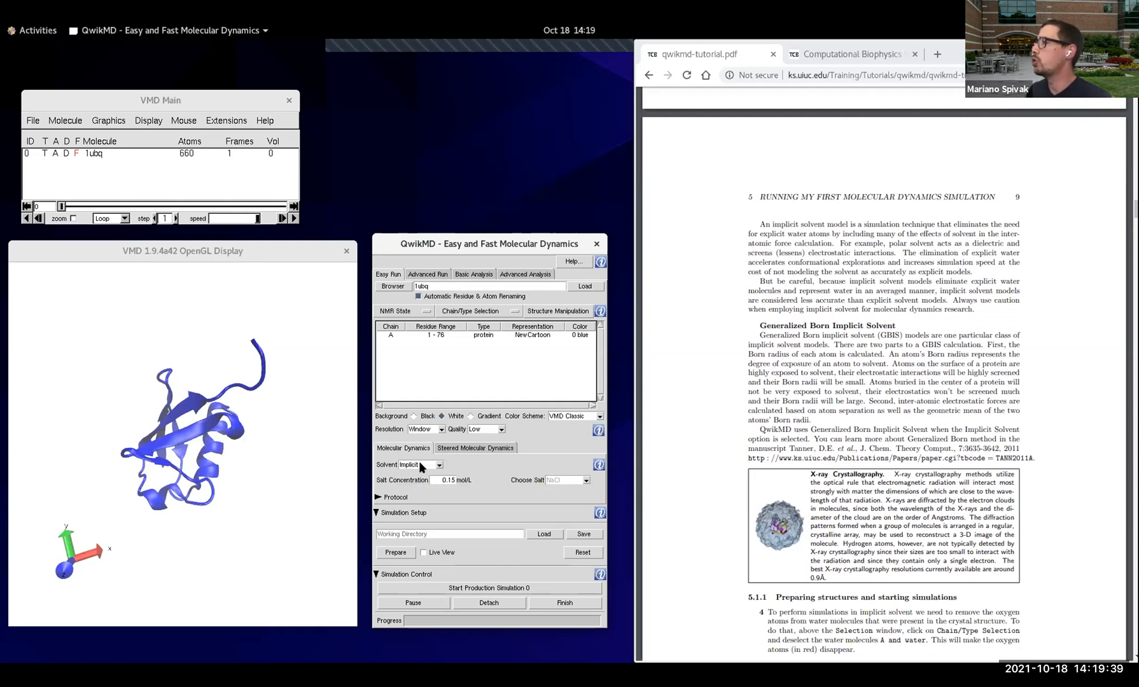
{"action": "left_click", "coordinate": [439, 467]}
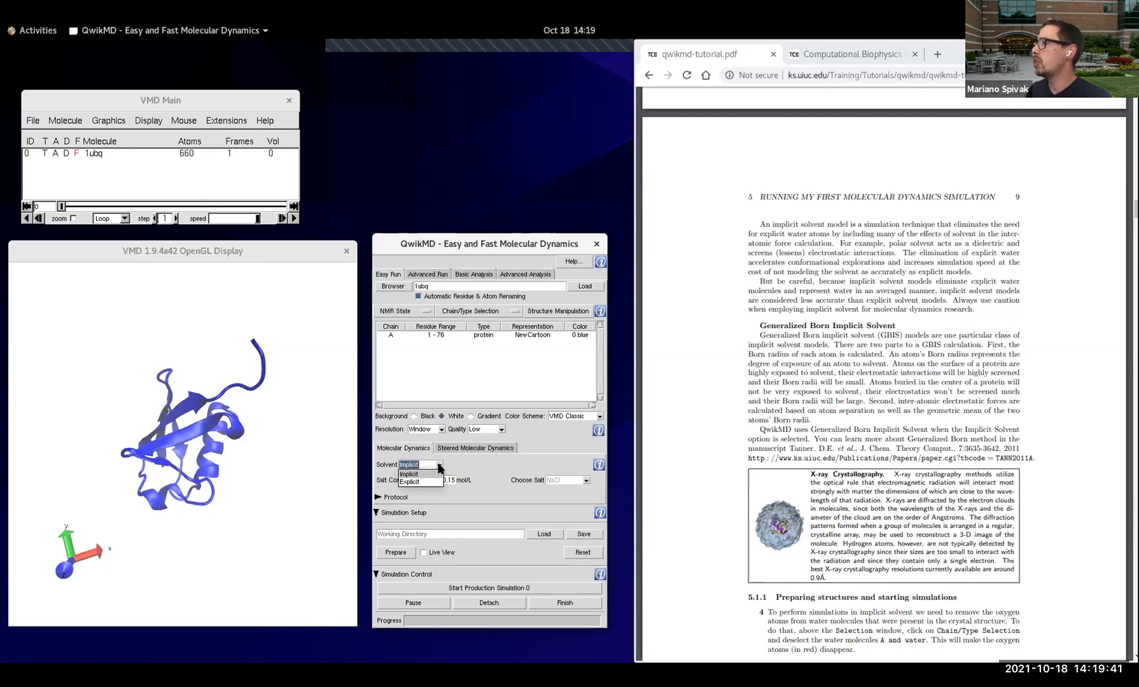
{"action": "left_click", "coordinate": [414, 486]}
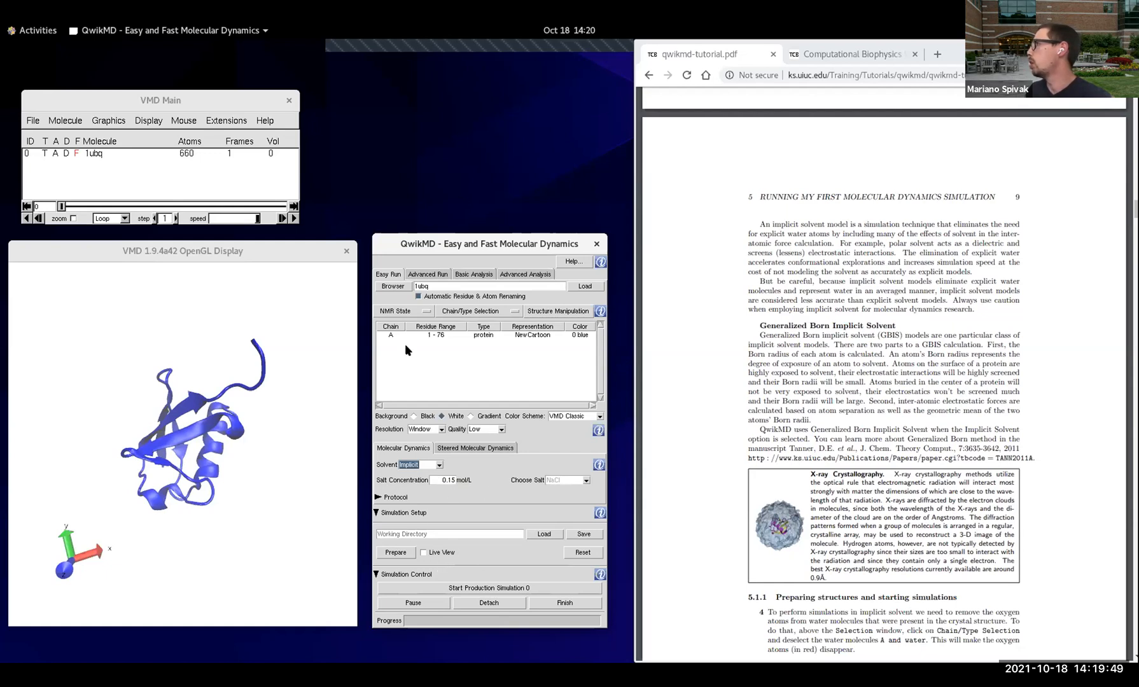
Step: Move the QwikMD window higher and expand the Protocol section to review the equilibration, MD, temperature and simulation time settings
{"action": "left_click_drag", "start_coordinate": [448, 234], "coordinate": [450, 100]}
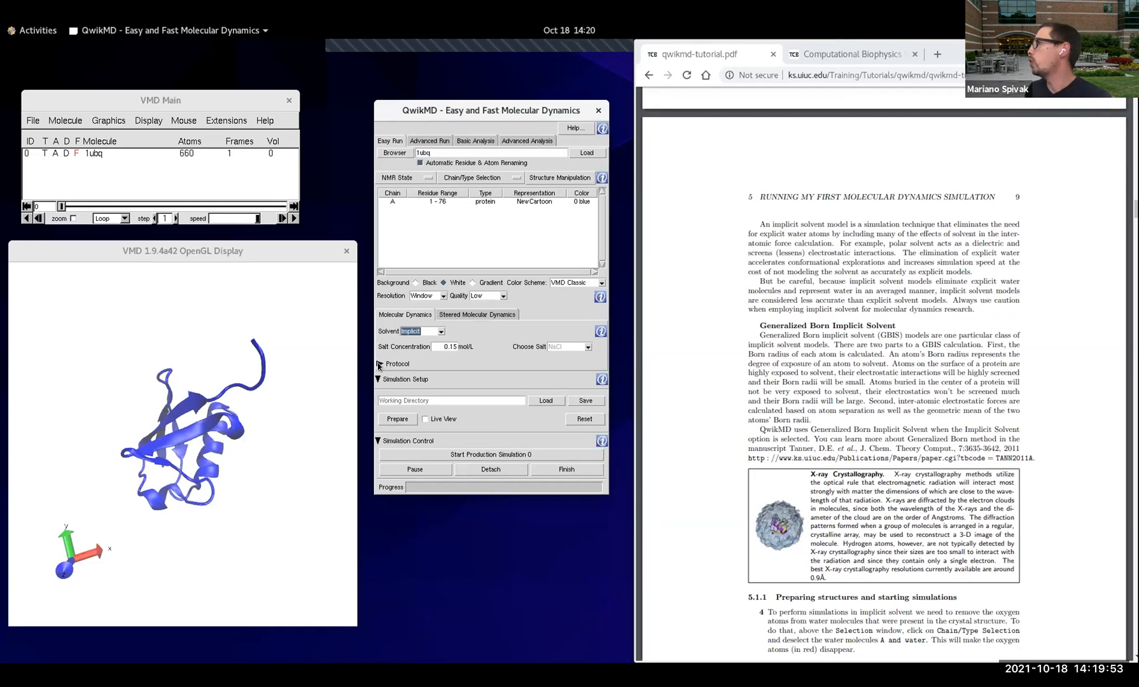
{"action": "left_click", "coordinate": [380, 364]}
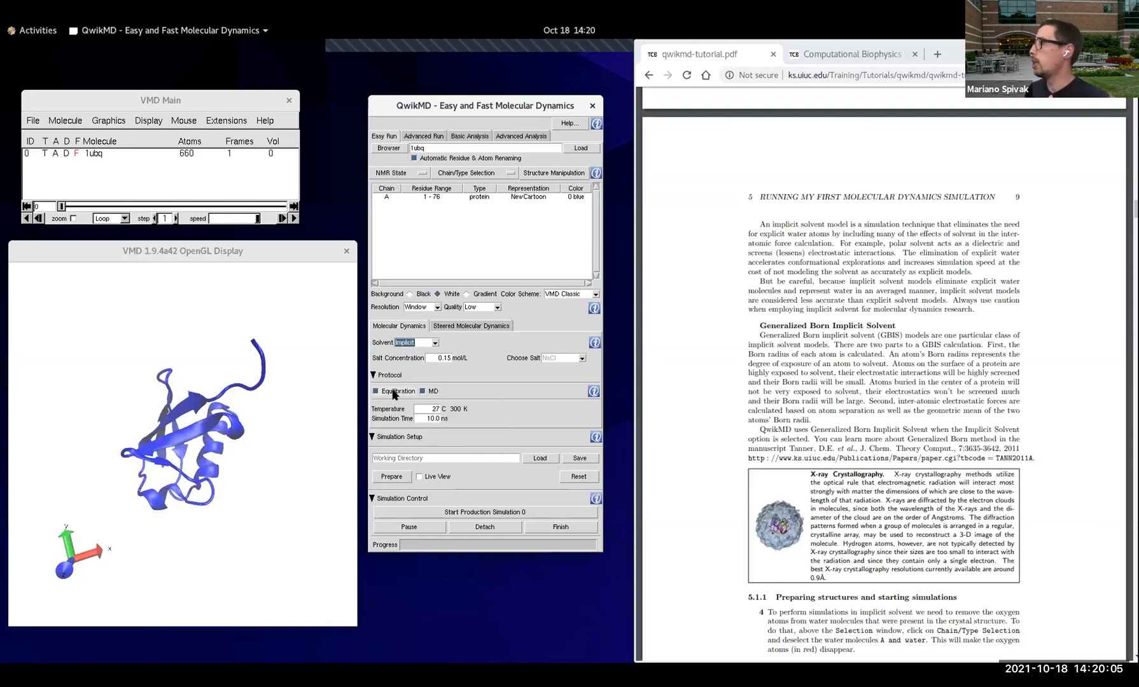
{"action": "mouse_move", "coordinate": [392, 392]}
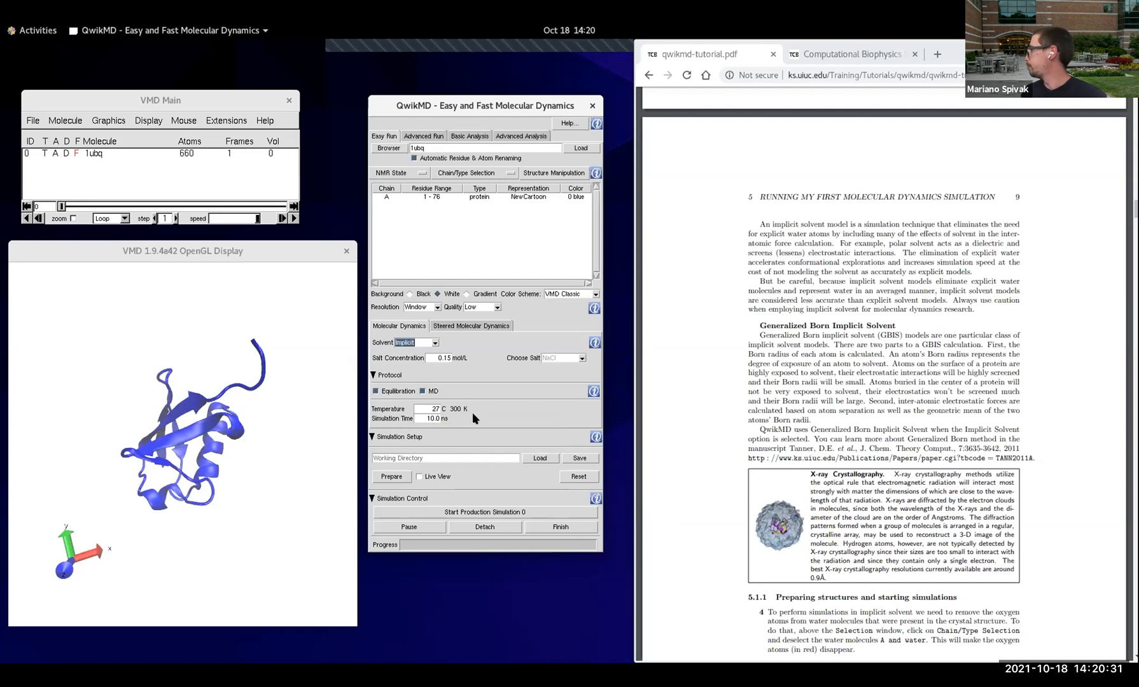
Step: Follow the tutorial's section 5.1.1 on preparing structures and enable Live View for the simulation
{"action": "scroll", "coordinate": [845, 412], "scroll_direction": "down", "scroll_amount": 3}
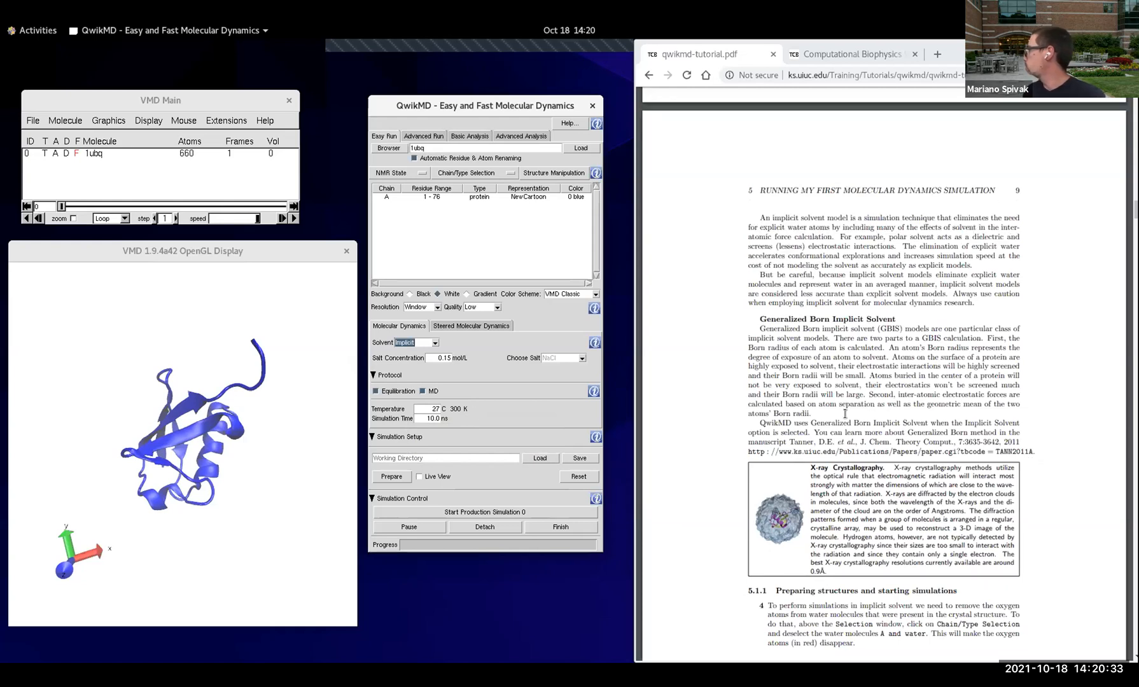
{"action": "scroll", "coordinate": [845, 412], "scroll_direction": "down", "scroll_amount": 3}
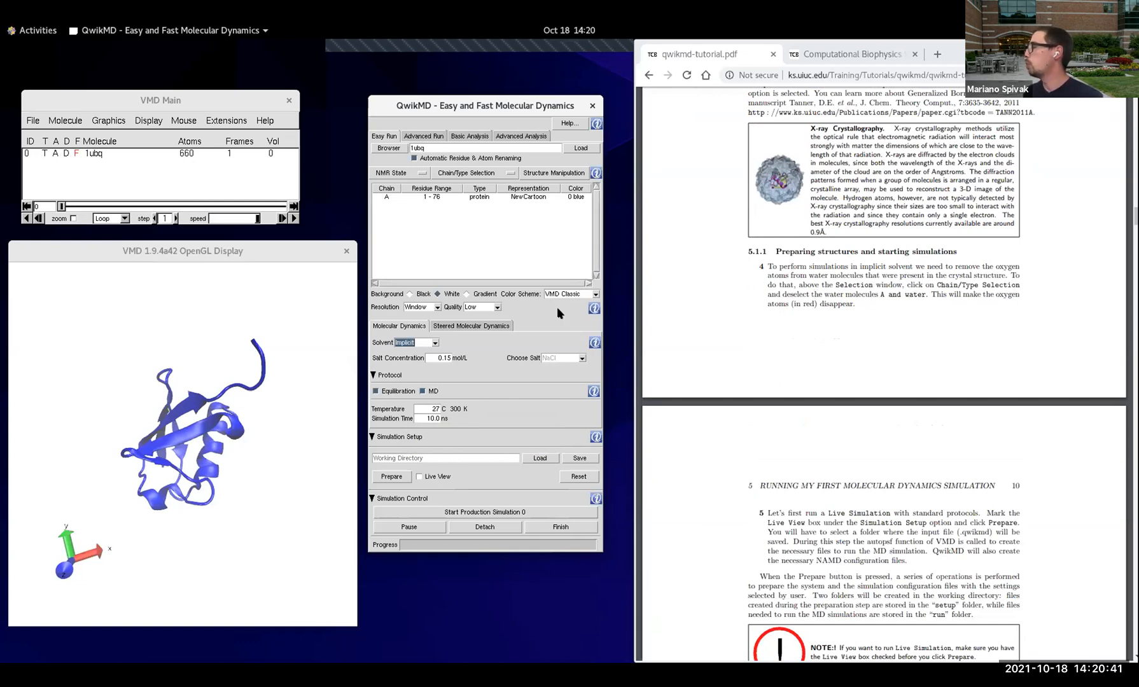
{"action": "scroll", "coordinate": [842, 328], "scroll_direction": "down", "scroll_amount": 3}
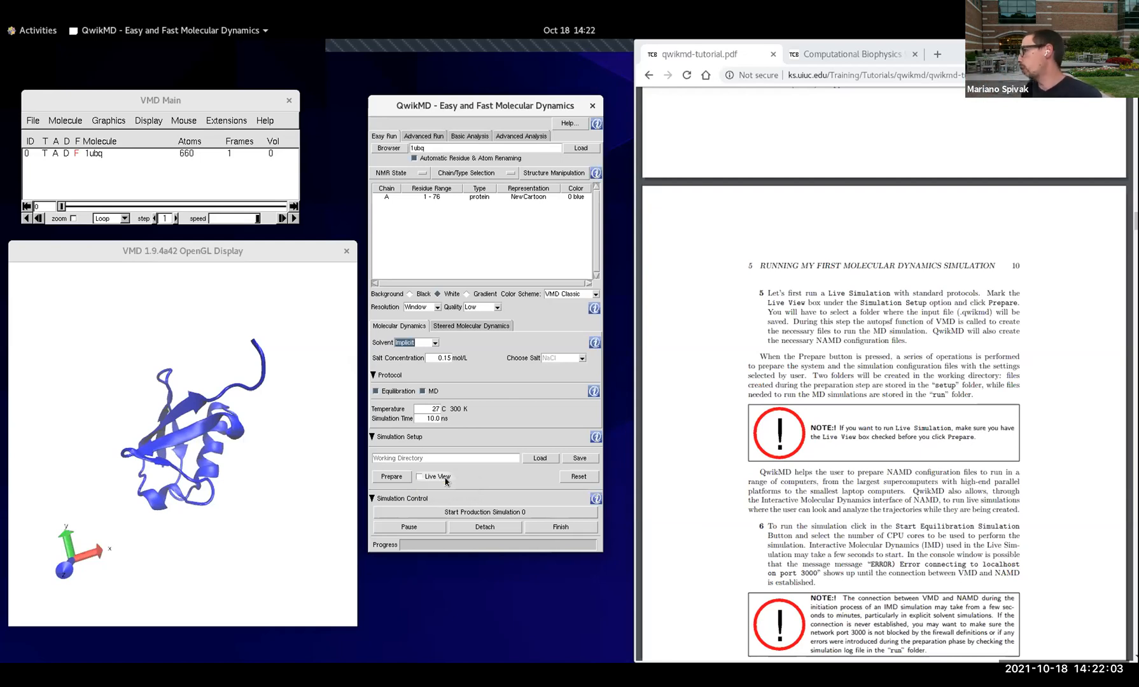
{"action": "left_click", "coordinate": [440, 475]}
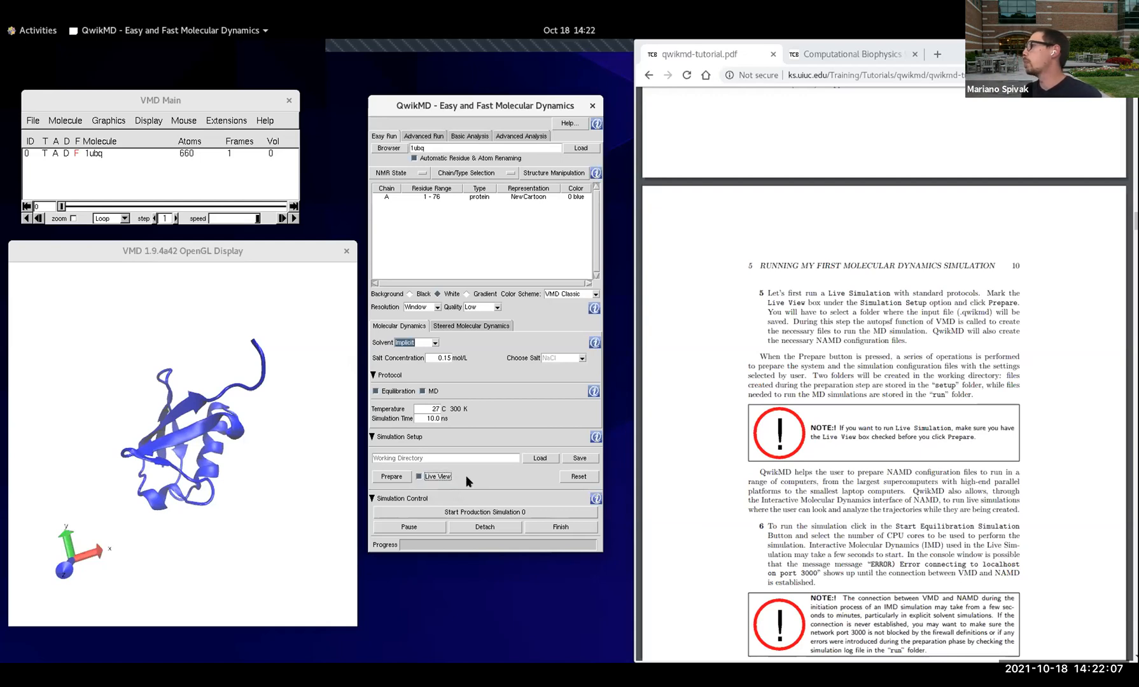
{"action": "scroll", "coordinate": [811, 484], "scroll_direction": "down", "scroll_amount": 2}
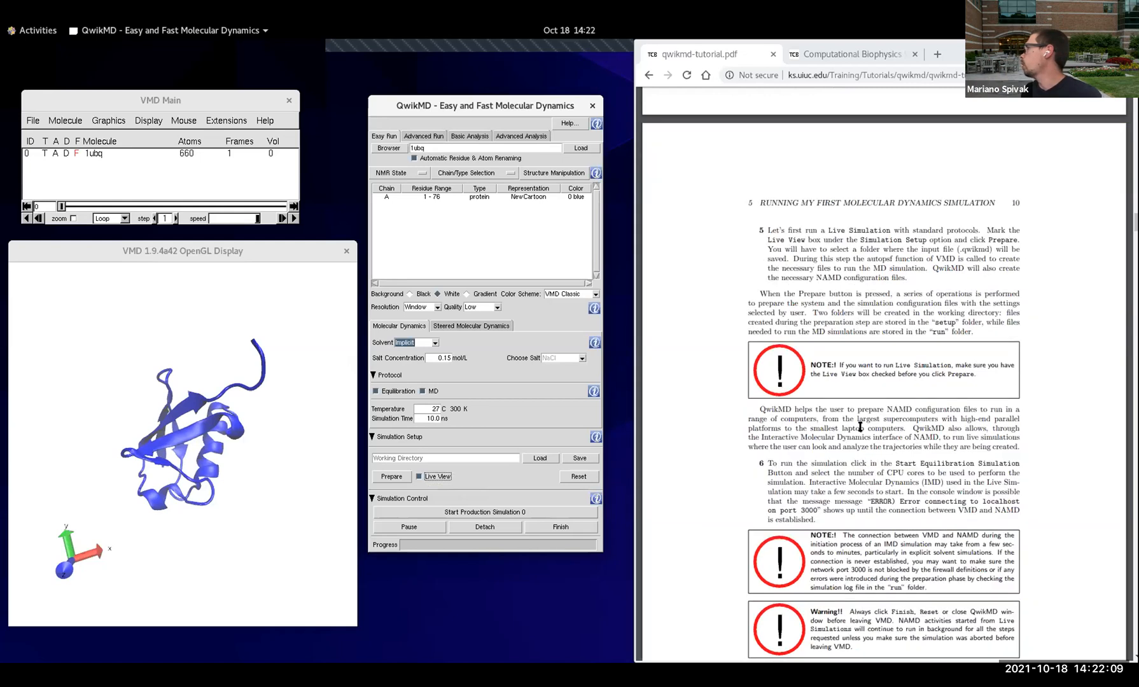
{"action": "scroll", "coordinate": [861, 427], "scroll_direction": "down", "scroll_amount": 3}
{"action": "scroll", "coordinate": [859, 407], "scroll_direction": "up", "scroll_amount": 3}
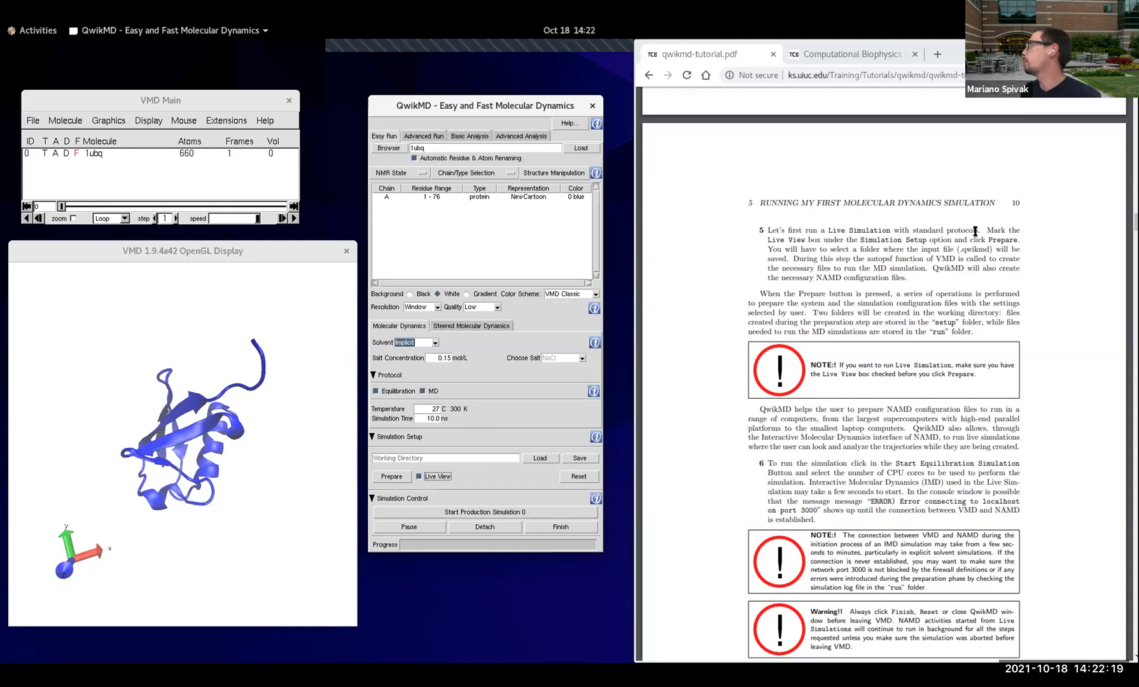
Step: Prepare the simulation, saving the QwikMD input file as test-1ubq in the qwikmd-tutorial-files folder
{"action": "left_click", "coordinate": [387, 478]}
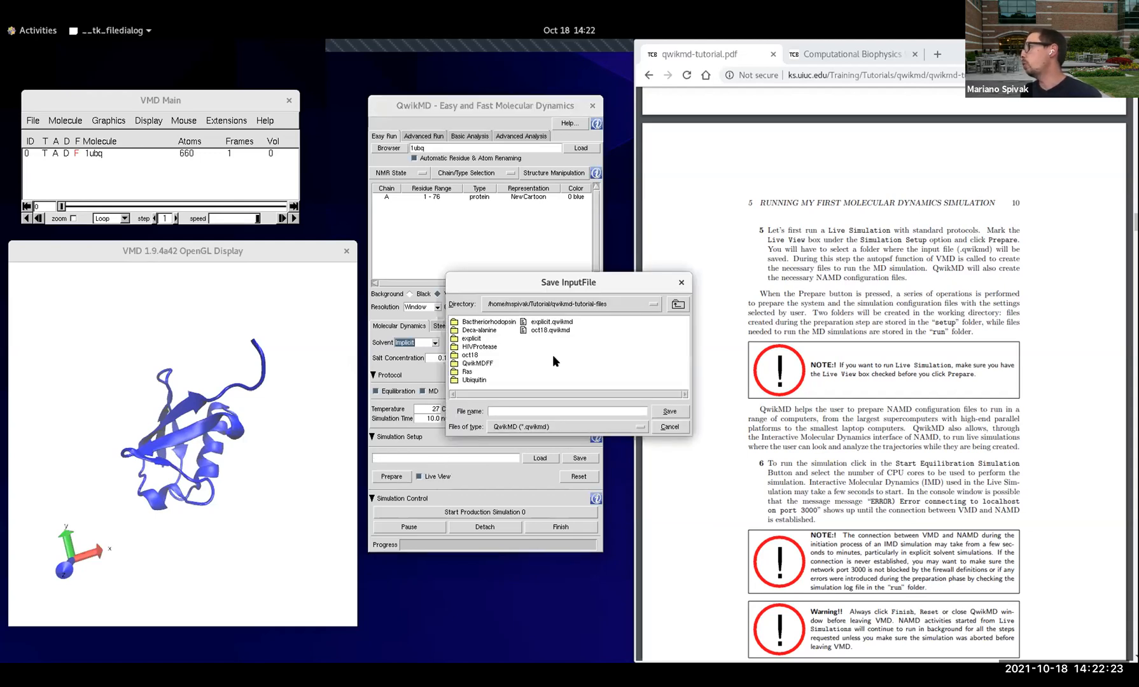
{"action": "left_click_drag", "start_coordinate": [528, 281], "coordinate": [469, 274]}
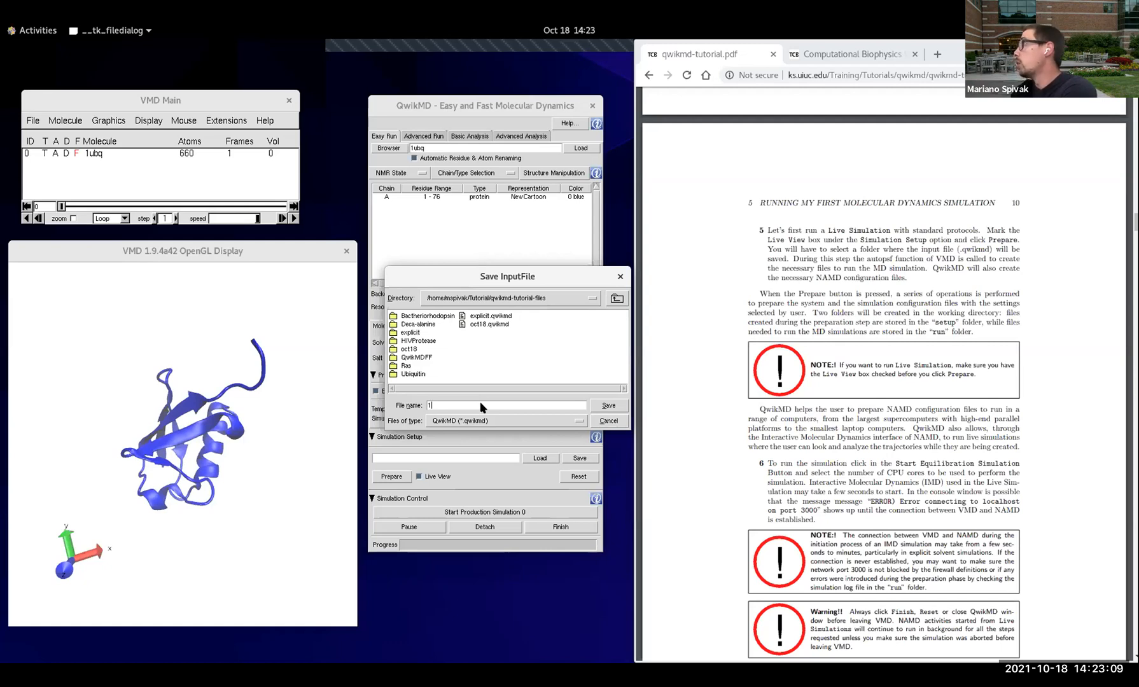
{"action": "key", "text": "BackSpace"}
{"action": "type", "text": "e"}
{"action": "key", "text": "BackSpace"}
{"action": "type", "text": "test-1ubq"}
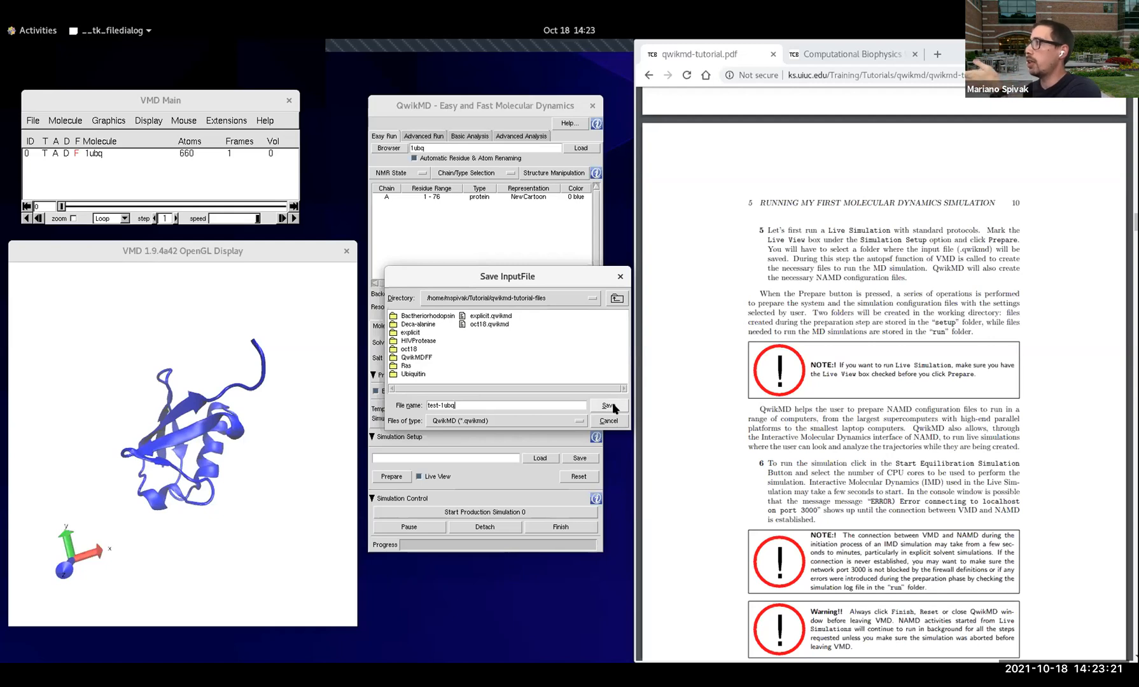
{"action": "left_click", "coordinate": [610, 406]}
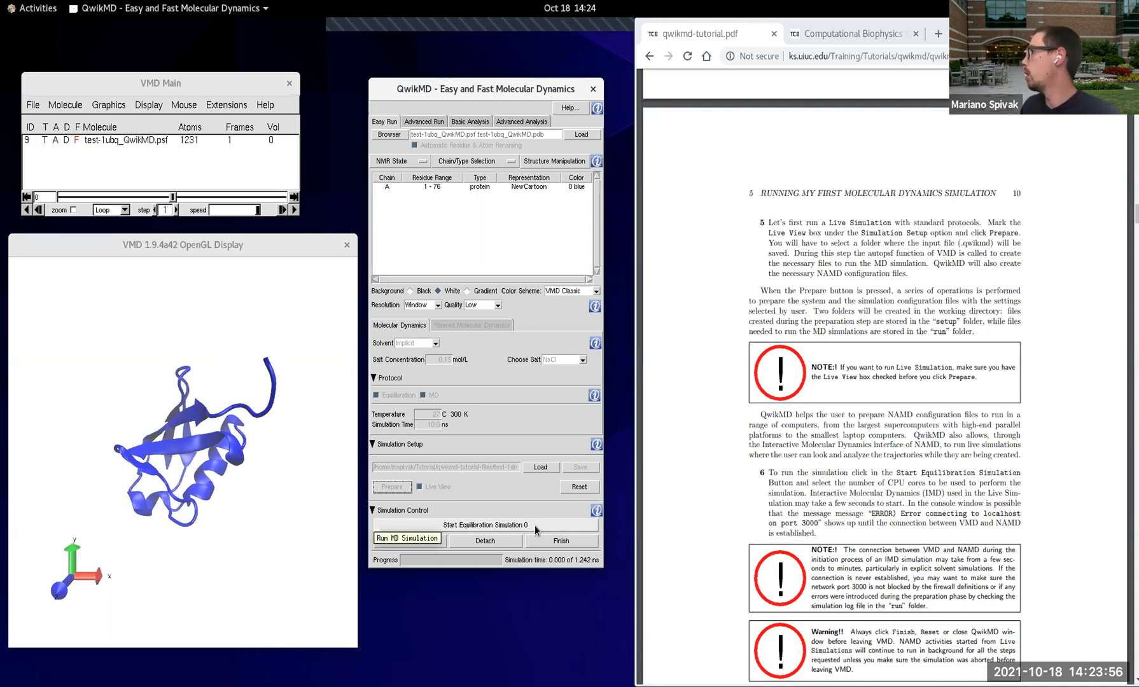
Step: Start the live equilibration simulation of the prepared ubiquitin system using 4 processors
{"action": "scroll", "coordinate": [915, 463], "scroll_direction": "down", "scroll_amount": 3}
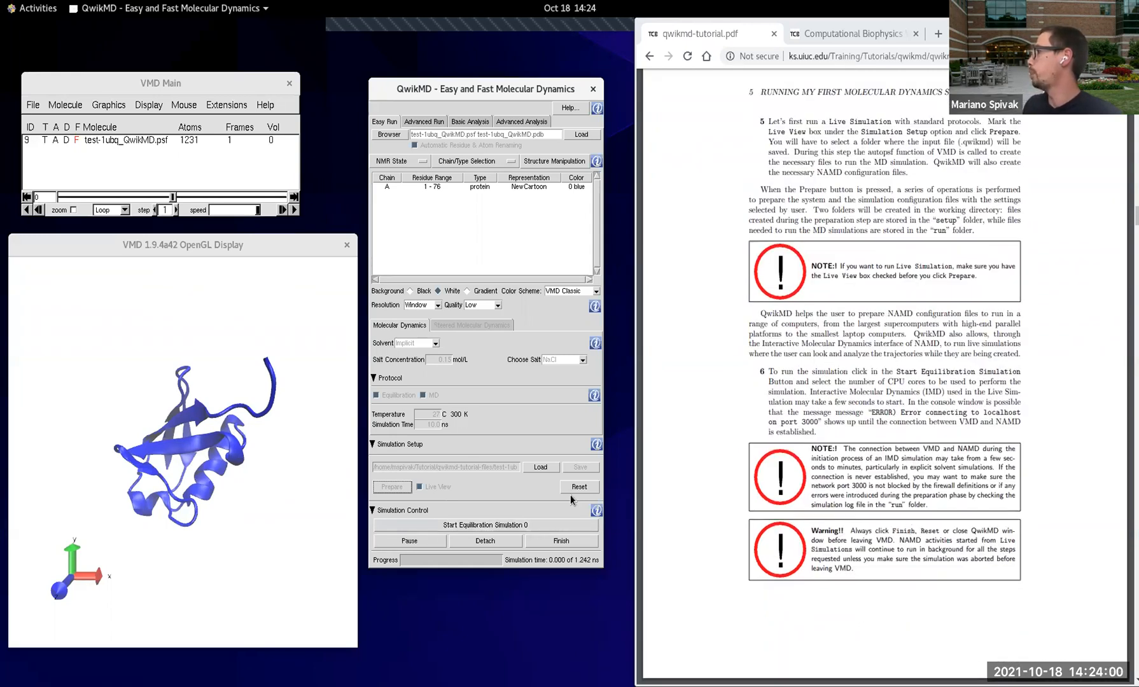
{"action": "left_click", "coordinate": [546, 525]}
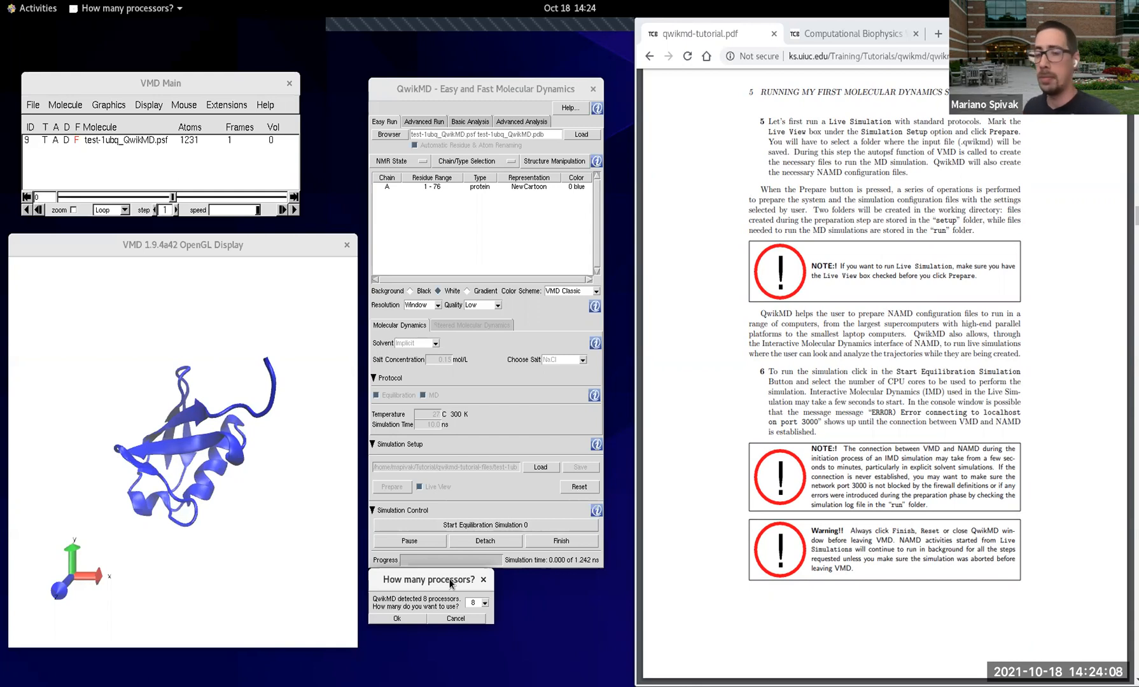
{"action": "left_click", "coordinate": [484, 603]}
{"action": "left_click", "coordinate": [474, 648]}
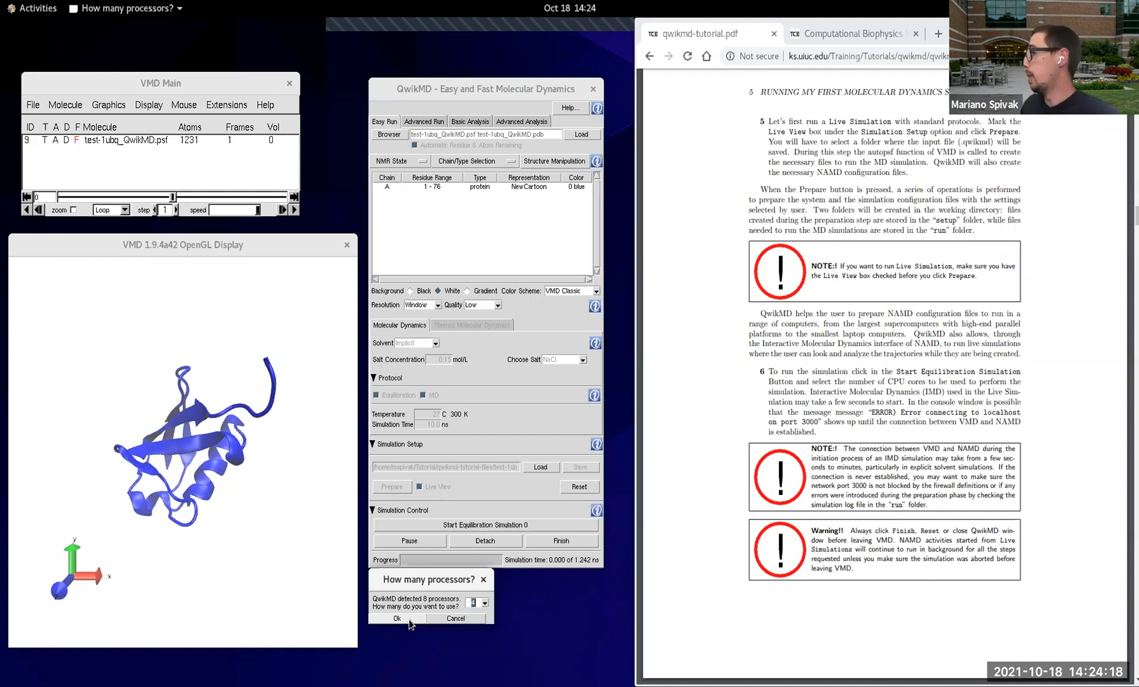
{"action": "left_click", "coordinate": [410, 622]}
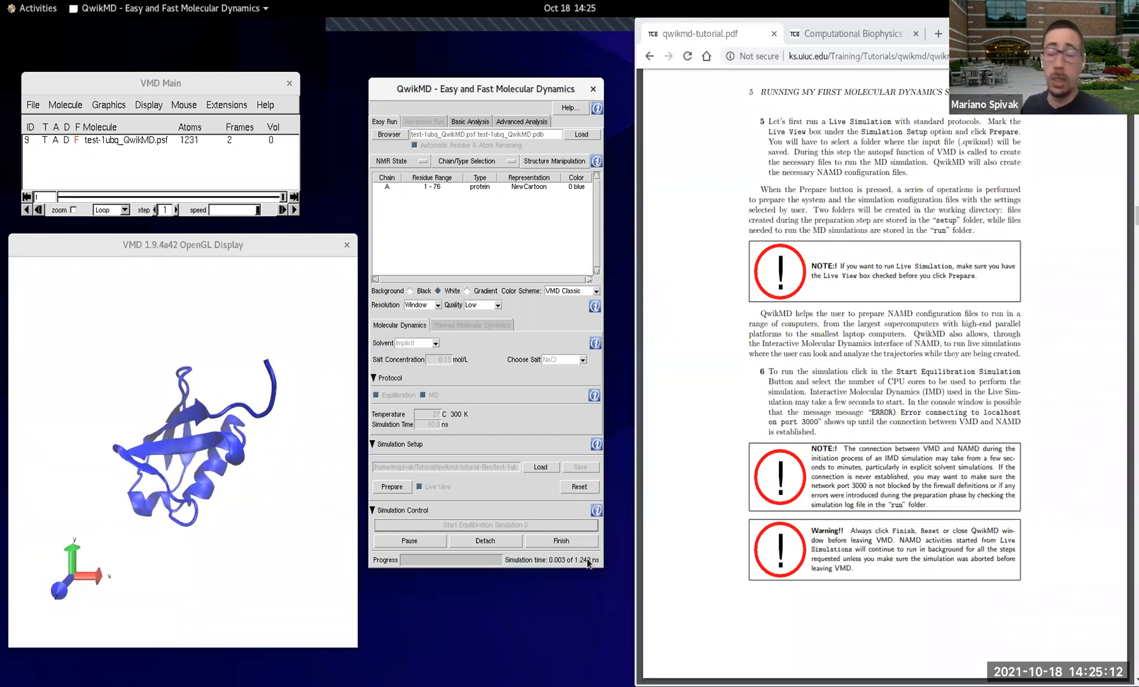
Step: Change the representation of protein chain A from NewCartoon to Licorice
{"action": "left_click", "coordinate": [257, 457]}
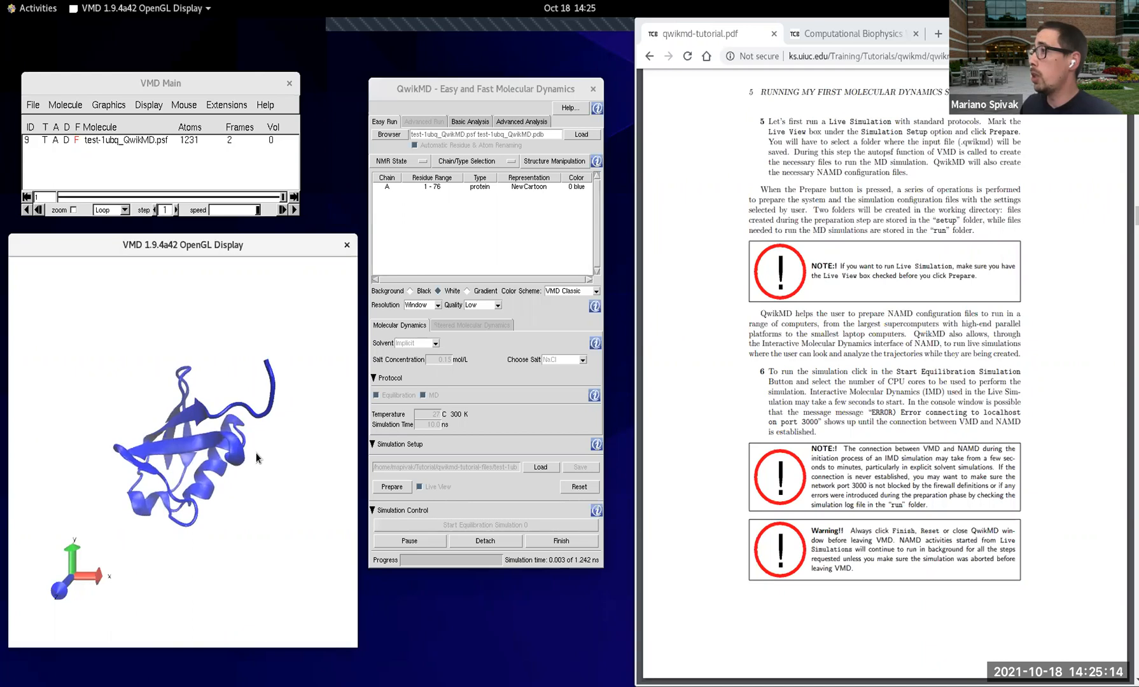
{"action": "scroll", "coordinate": [292, 455], "scroll_direction": "up", "scroll_amount": 3}
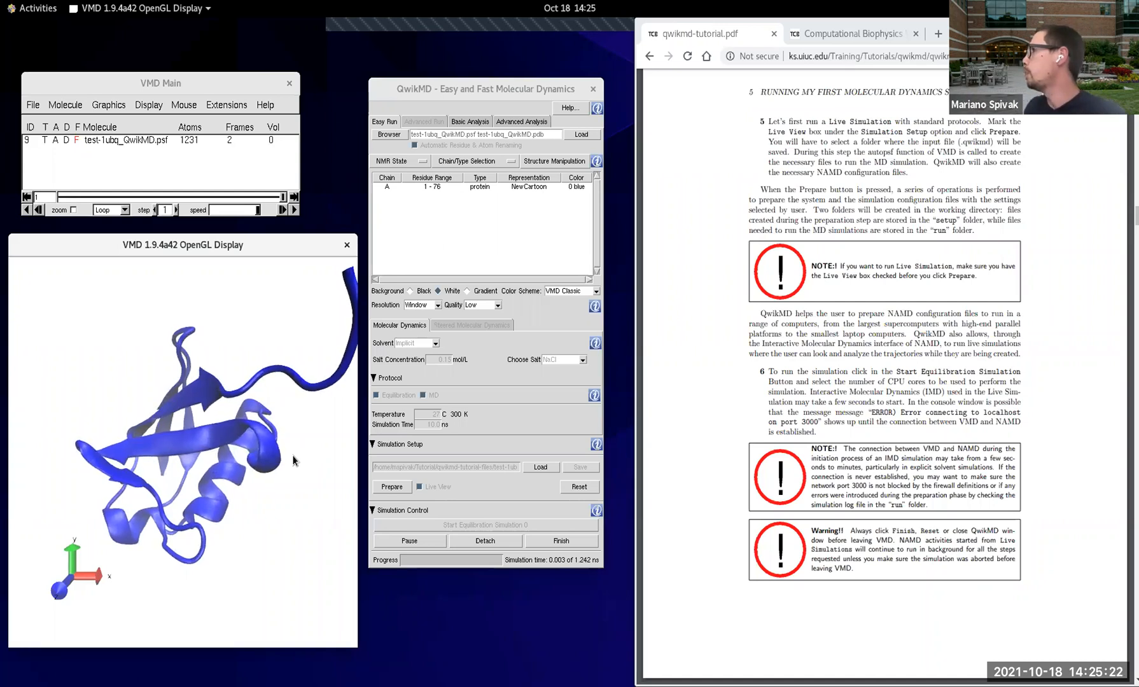
{"action": "left_click_drag", "start_coordinate": [582, 178], "coordinate": [555, 179]}
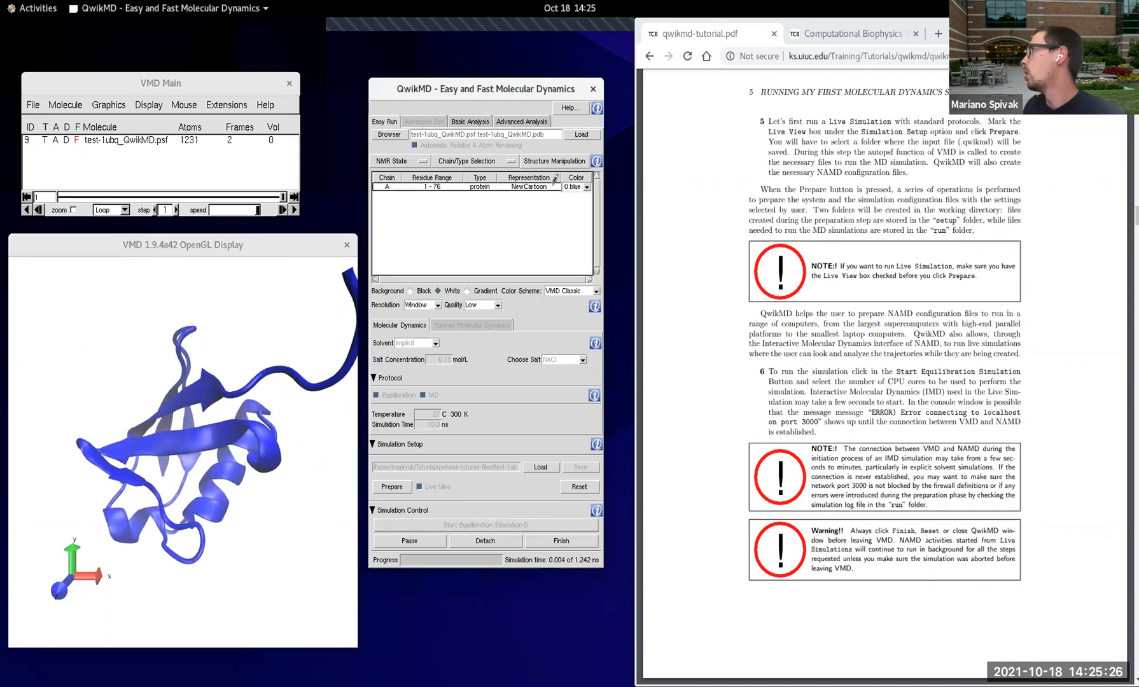
{"action": "left_click", "coordinate": [554, 186]}
{"action": "left_click", "coordinate": [554, 188]}
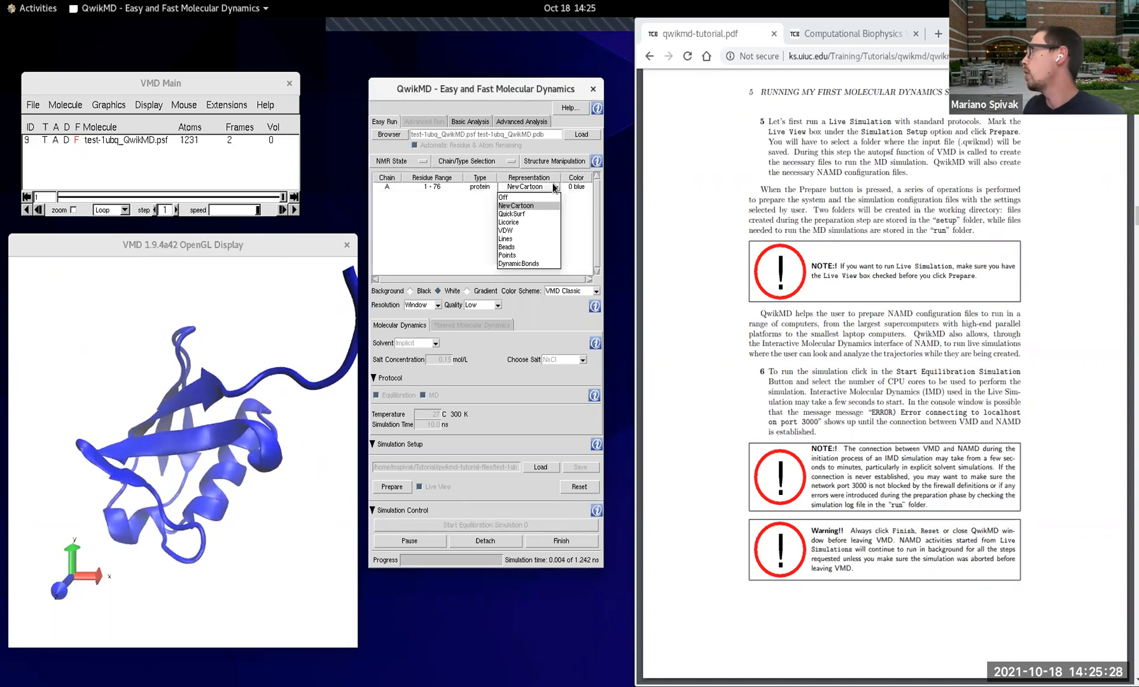
{"action": "left_click", "coordinate": [542, 220]}
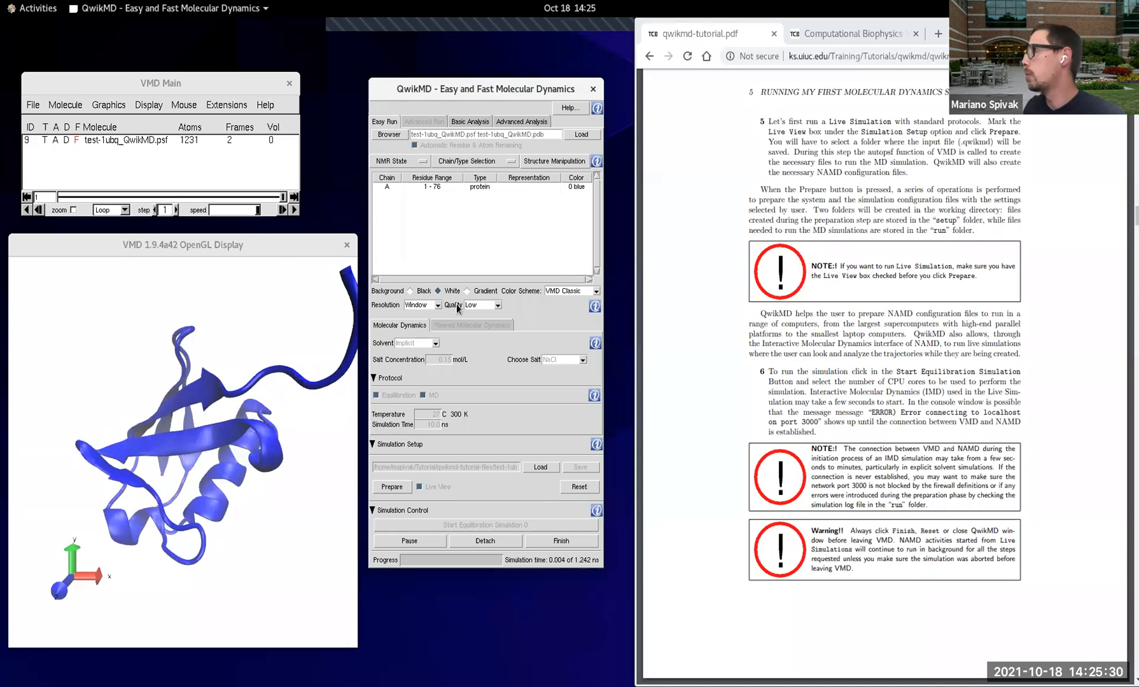
Step: Color protein chain A by atom Name
{"action": "left_click", "coordinate": [579, 186]}
{"action": "left_click", "coordinate": [586, 186]}
{"action": "scroll", "coordinate": [590, 223], "scroll_direction": "up", "scroll_amount": 2}
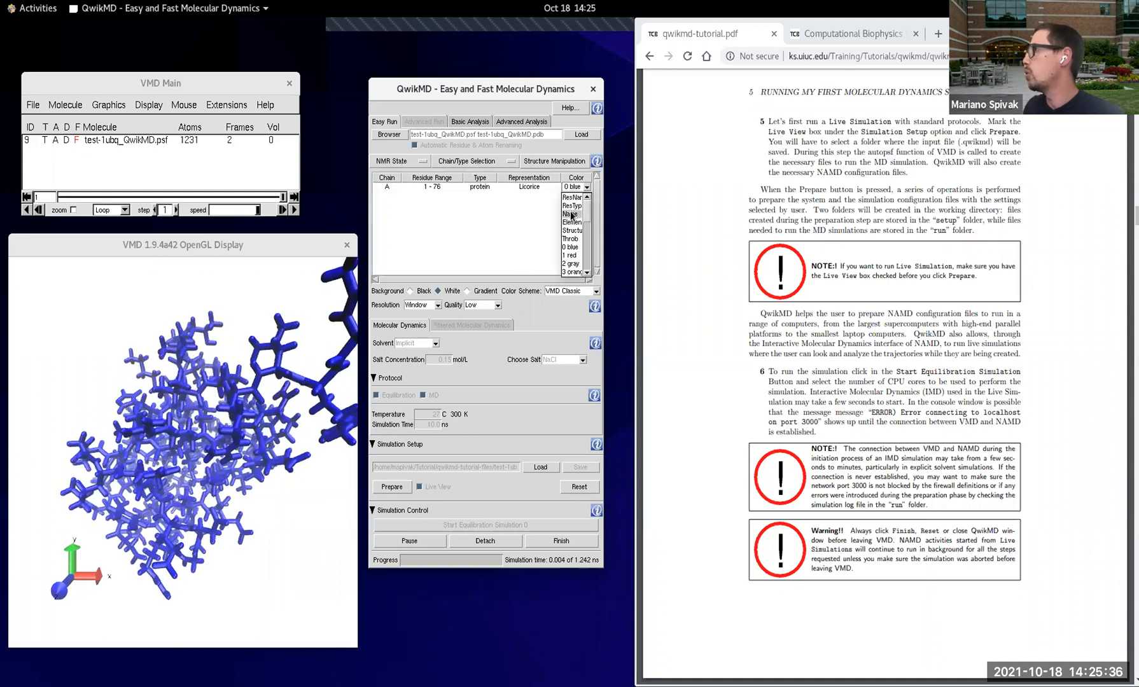
{"action": "left_click", "coordinate": [571, 215]}
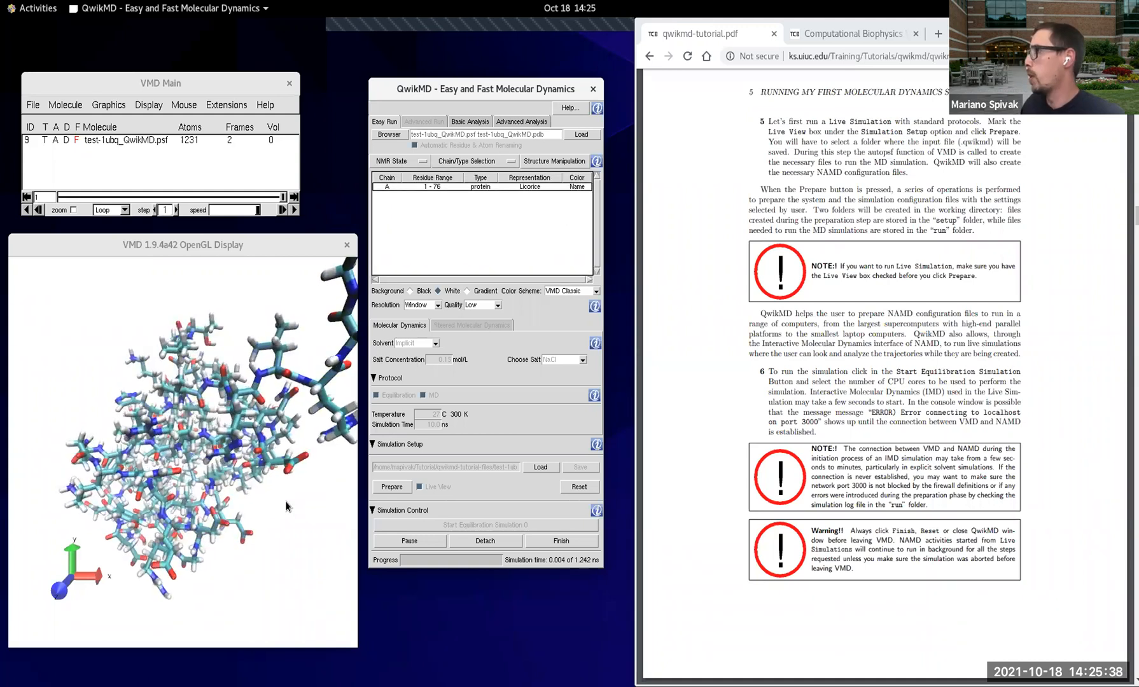
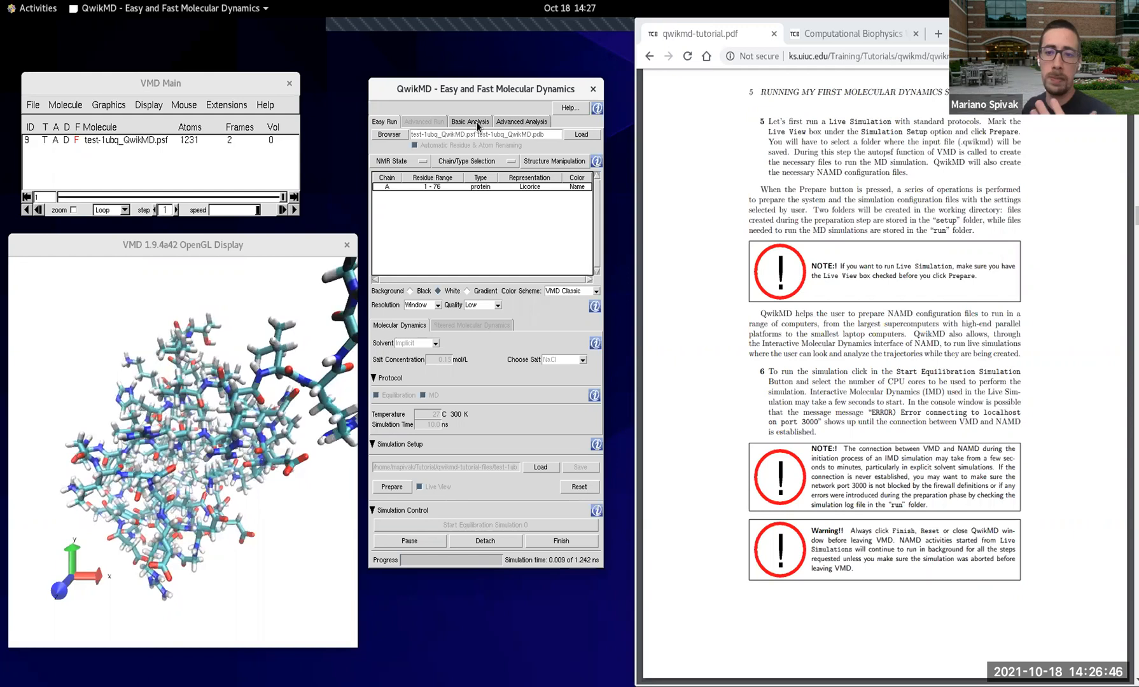
Step: Go to tutorial section 5.1.2 and expand the Energies and RMSD sections of the basic analysis
{"action": "scroll", "coordinate": [853, 371], "scroll_direction": "down", "scroll_amount": 6}
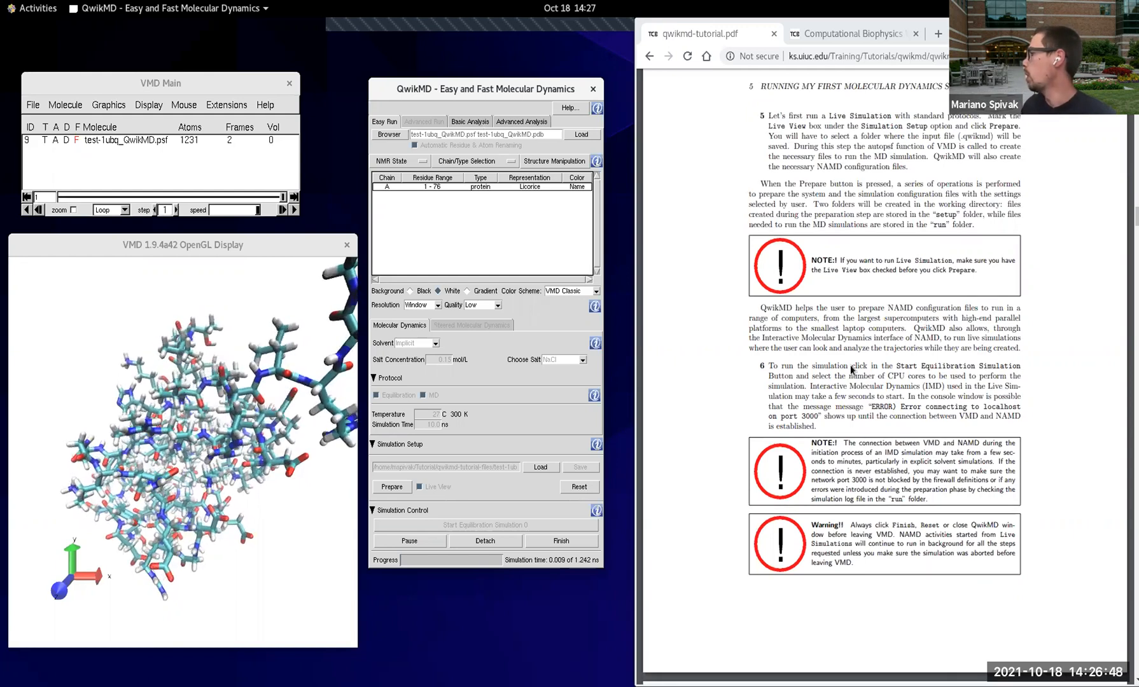
{"action": "scroll", "coordinate": [846, 380], "scroll_direction": "down", "scroll_amount": 3}
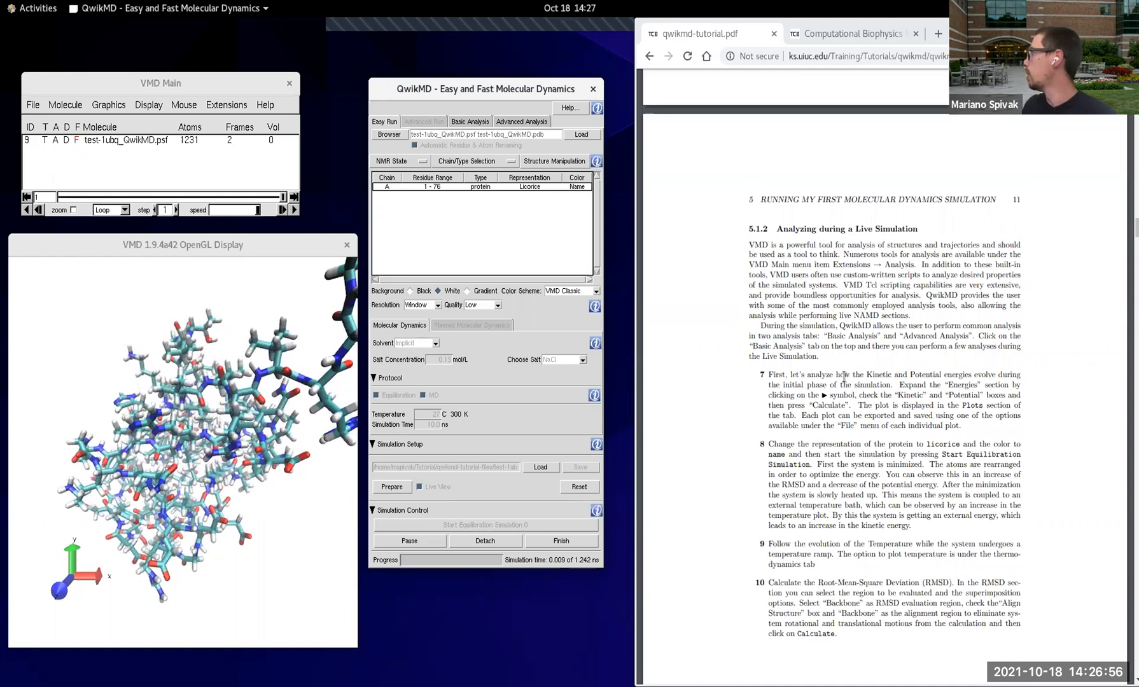
{"action": "scroll", "coordinate": [850, 378], "scroll_direction": "down", "scroll_amount": 1}
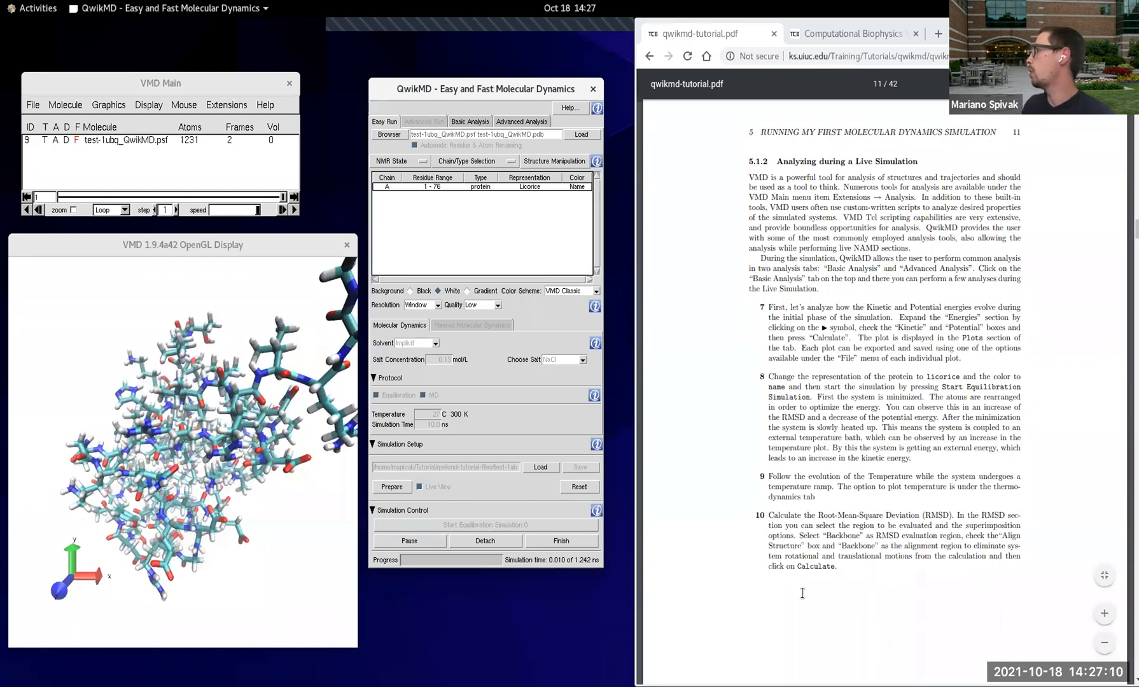
{"action": "left_click", "coordinate": [481, 122]}
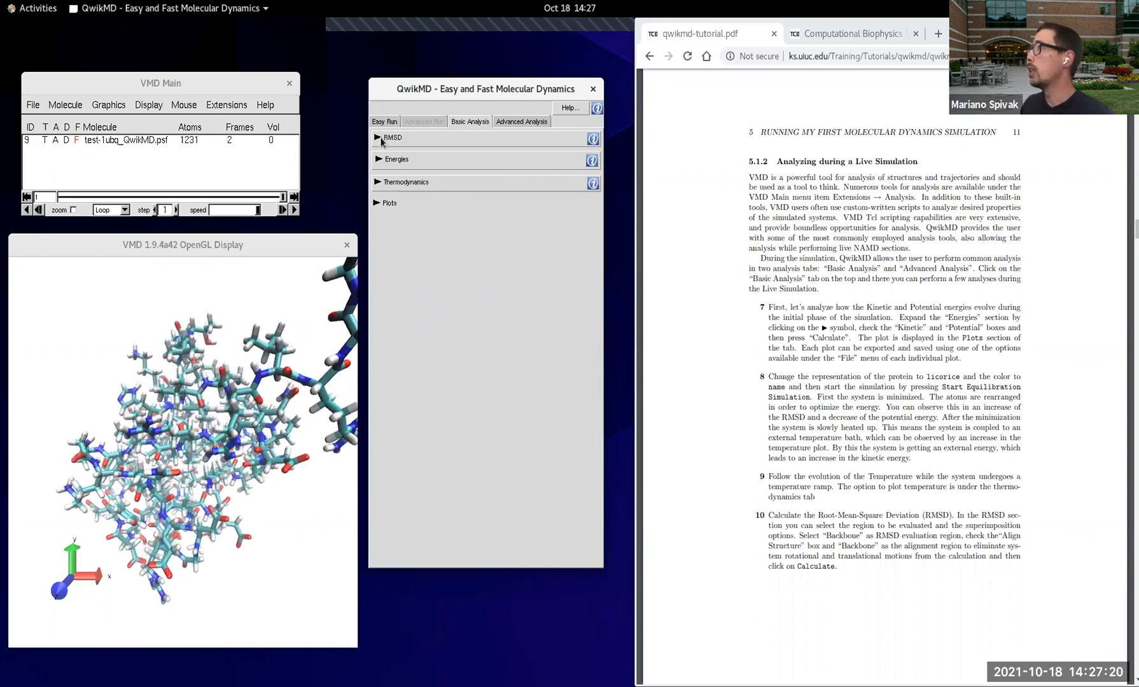
{"action": "left_click", "coordinate": [379, 159]}
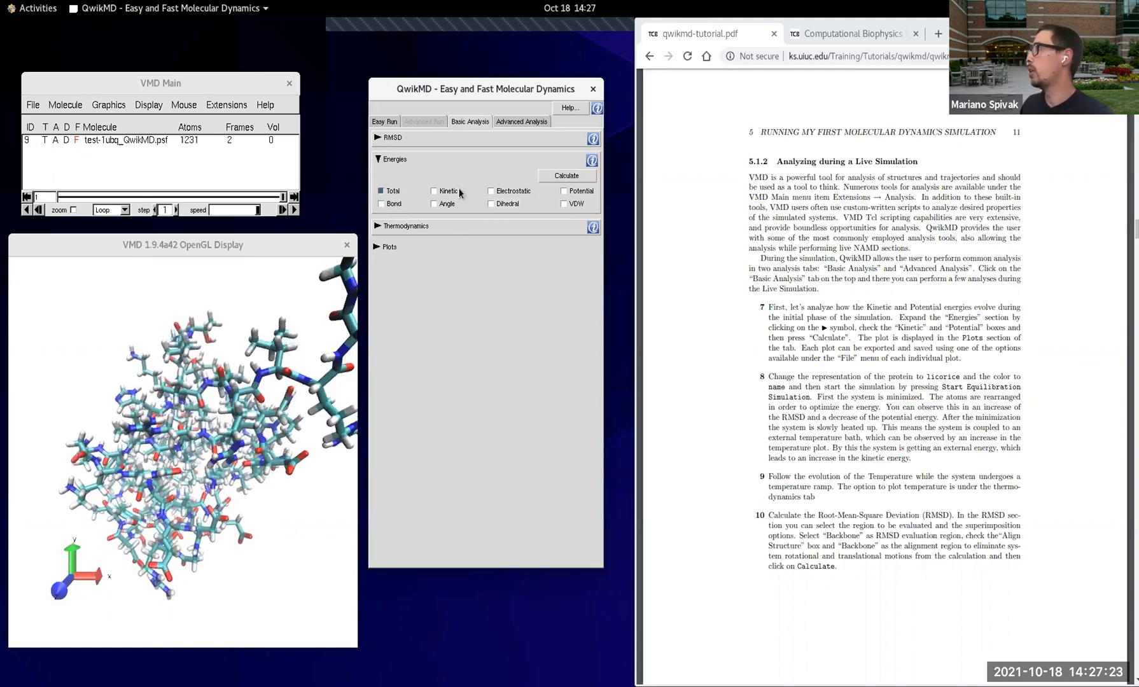
{"action": "left_click", "coordinate": [378, 138]}
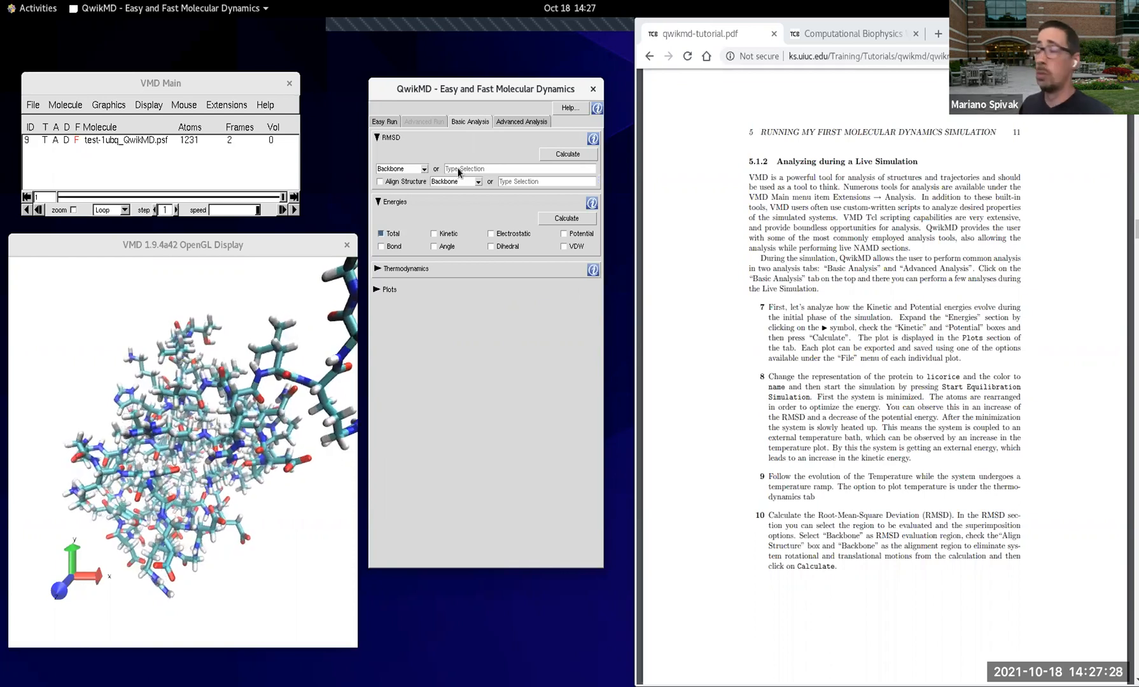
Step: Calculate the Temperature plot under Thermodynamics and enlarge the QwikMD window so the whole graph fits
{"action": "left_click", "coordinate": [379, 270]}
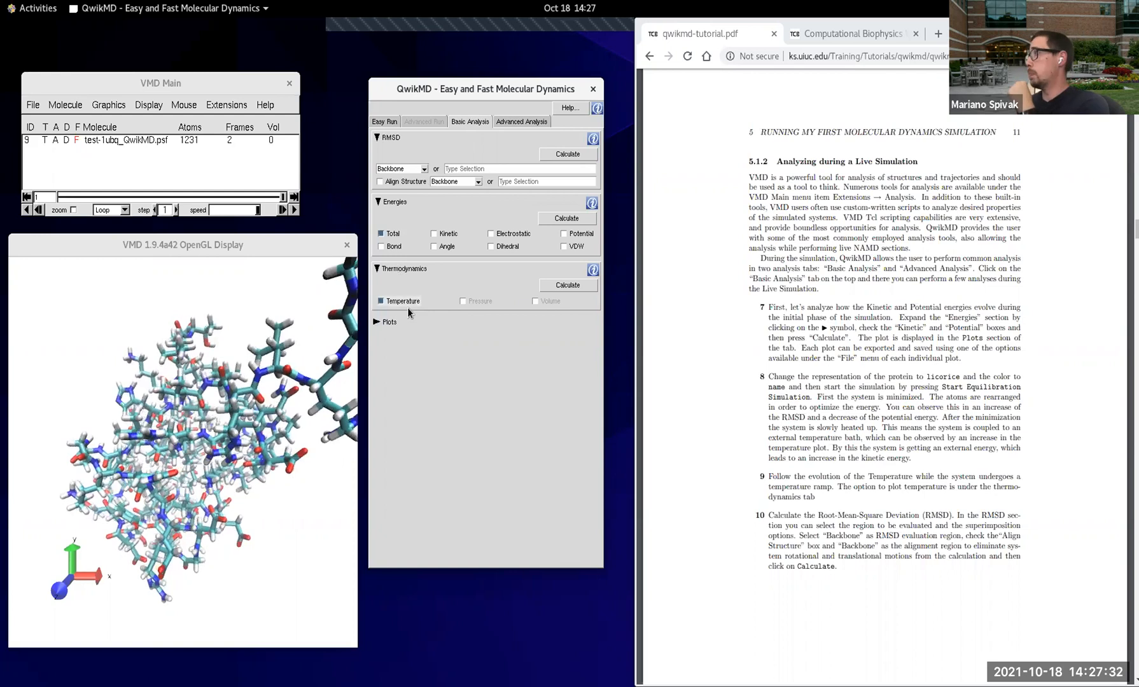
{"action": "left_click", "coordinate": [568, 285]}
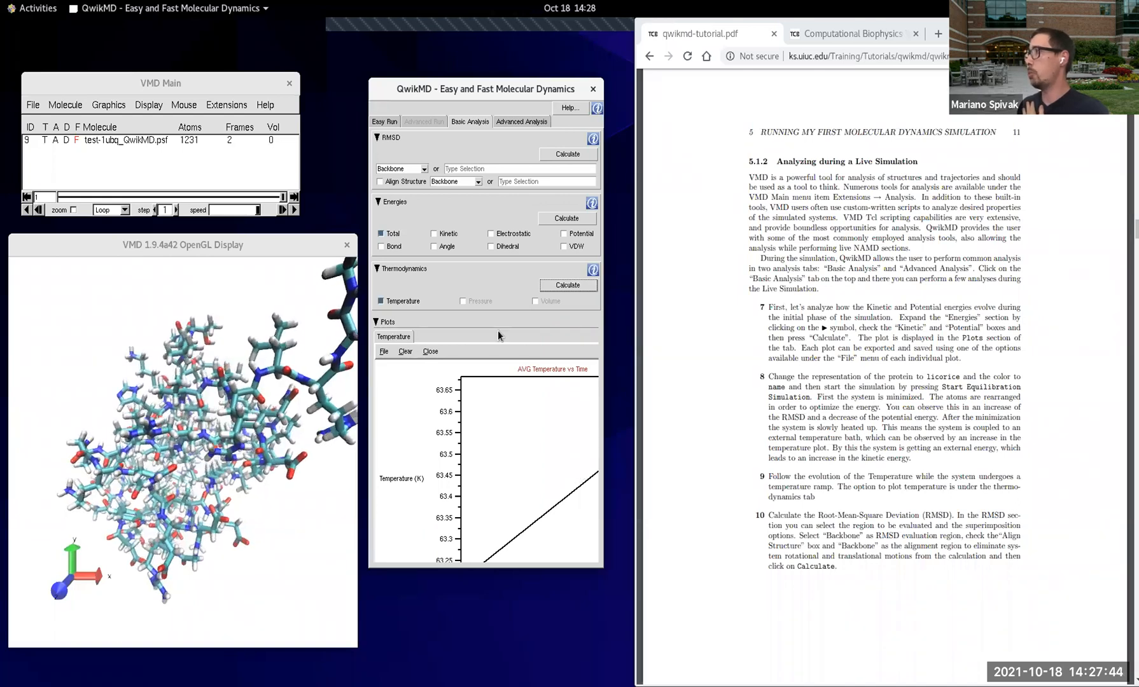
{"action": "left_click_drag", "start_coordinate": [606, 573], "coordinate": [743, 640]}
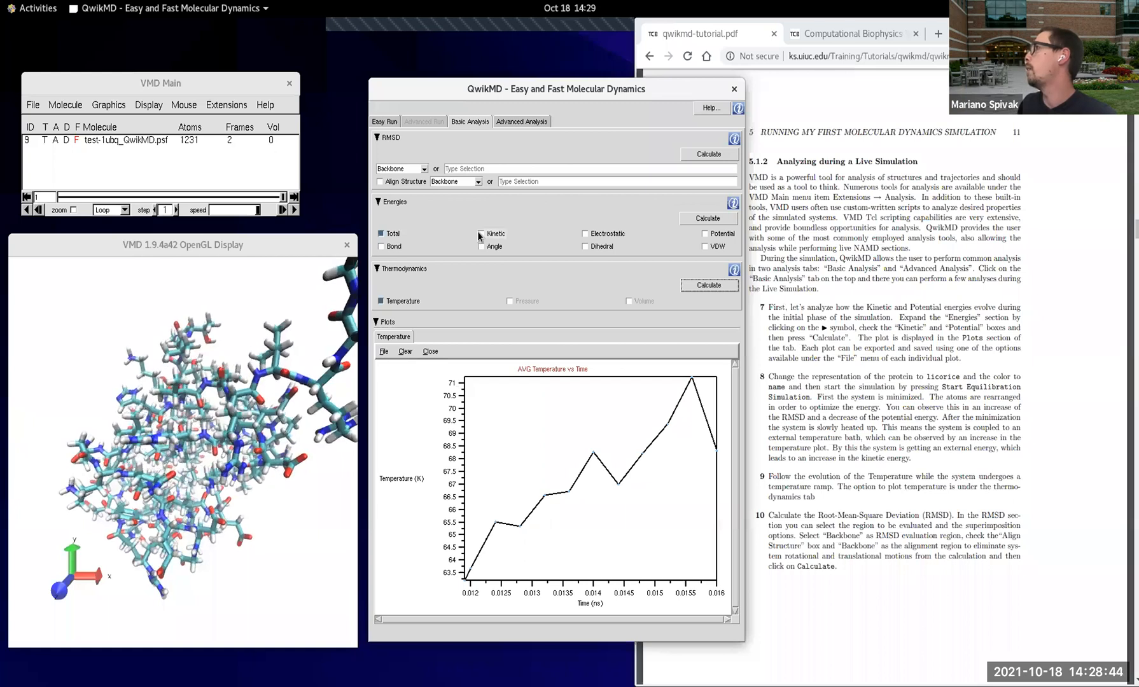
Step: Set the RMSD evaluation region to Alpha Carbon
{"action": "left_click", "coordinate": [489, 168]}
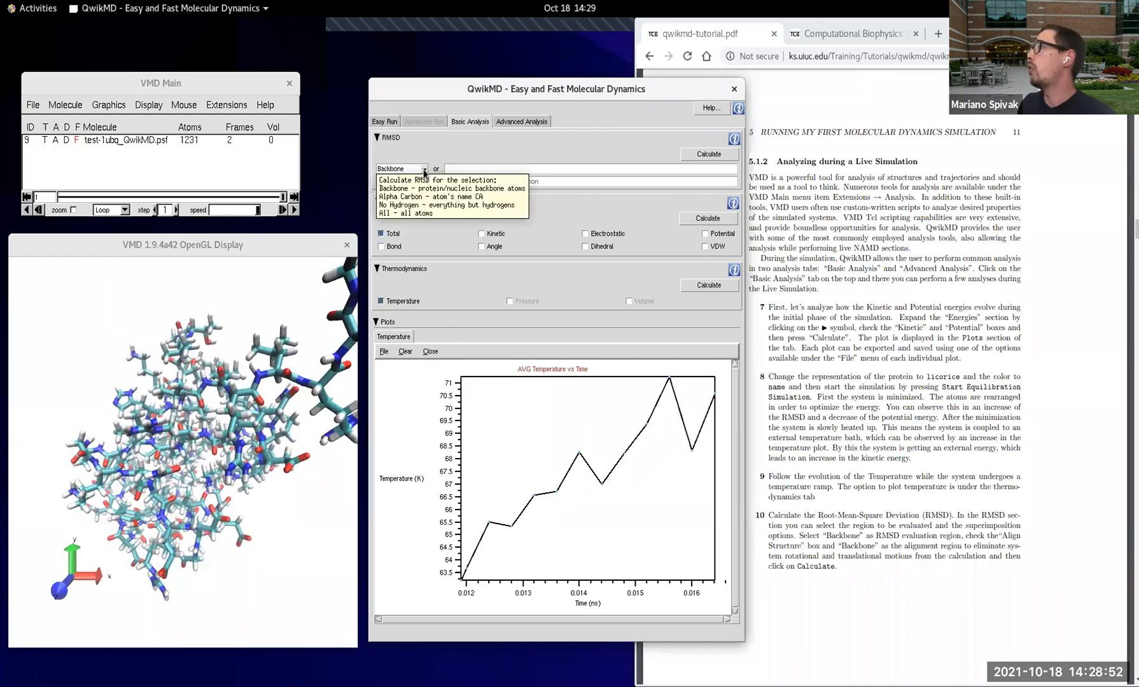
{"action": "left_click", "coordinate": [424, 170]}
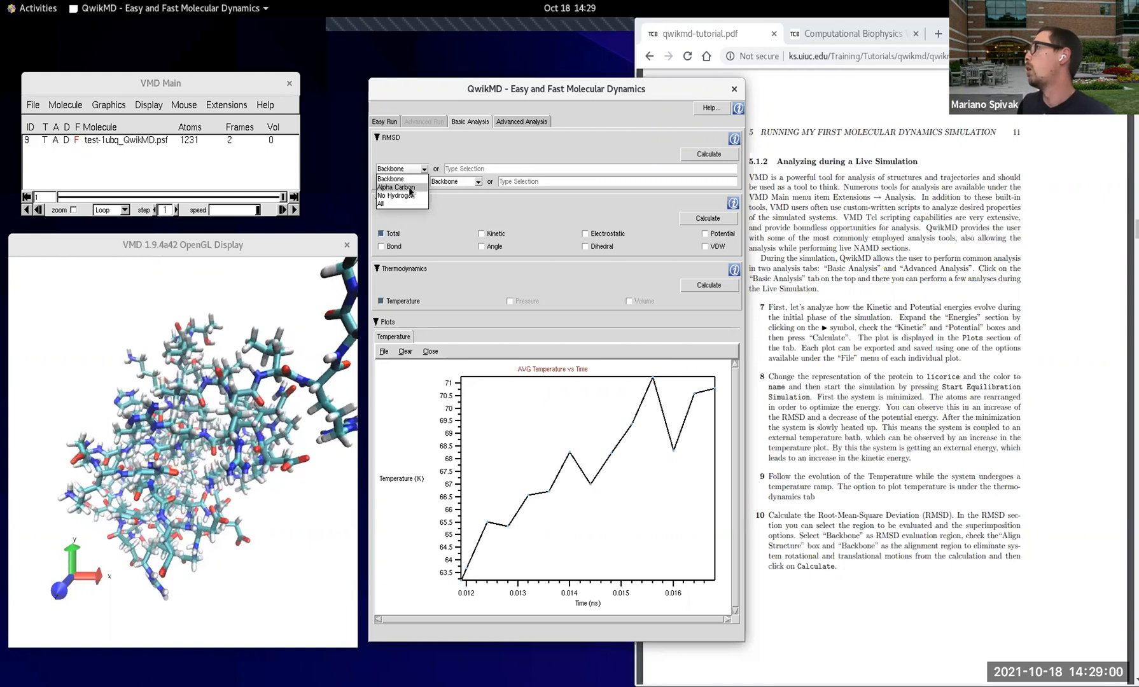
{"action": "left_click", "coordinate": [410, 188]}
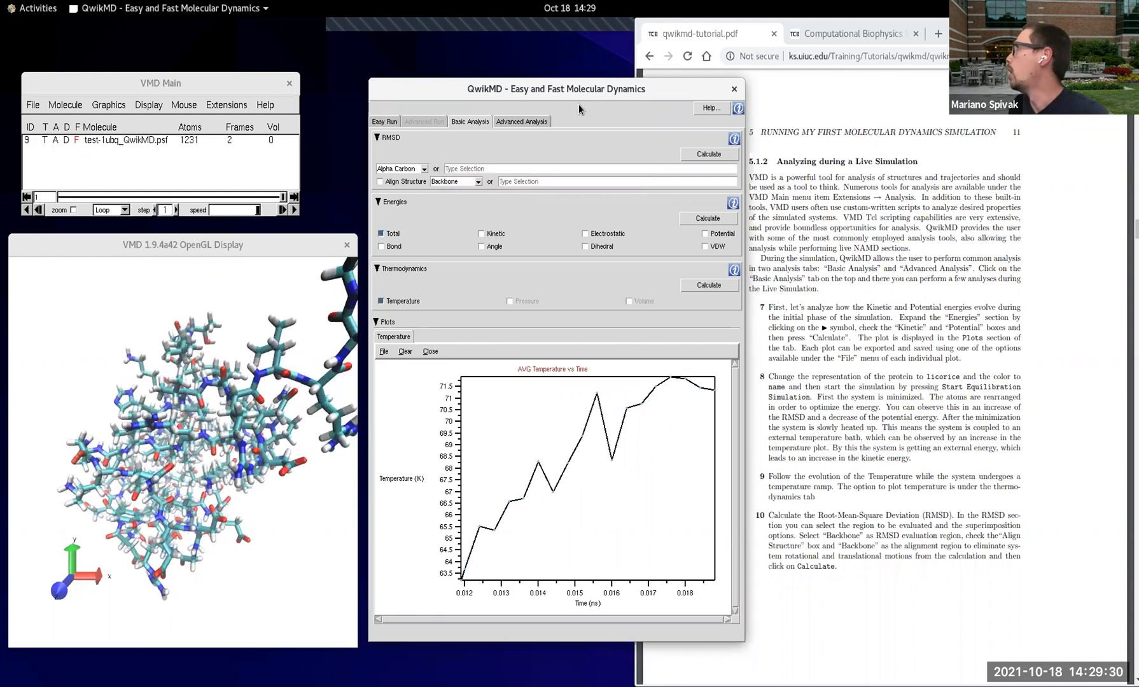
Step: Look at the chain and type selection options of the loaded structure
{"action": "left_click", "coordinate": [385, 122]}
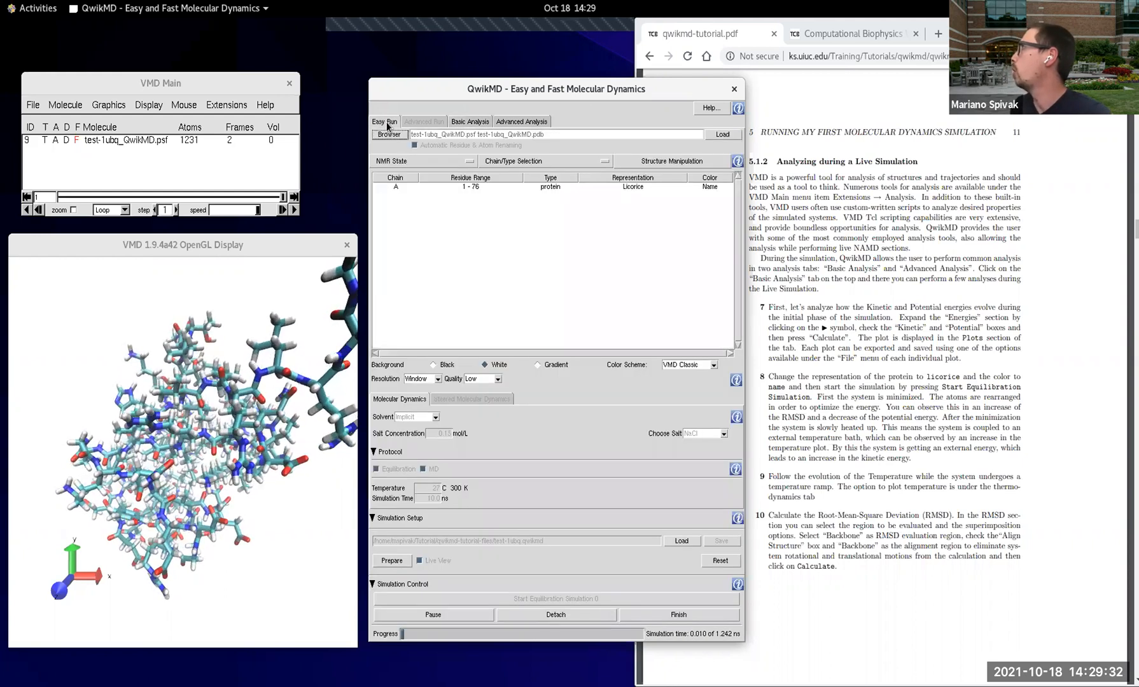
{"action": "left_click", "coordinate": [570, 165]}
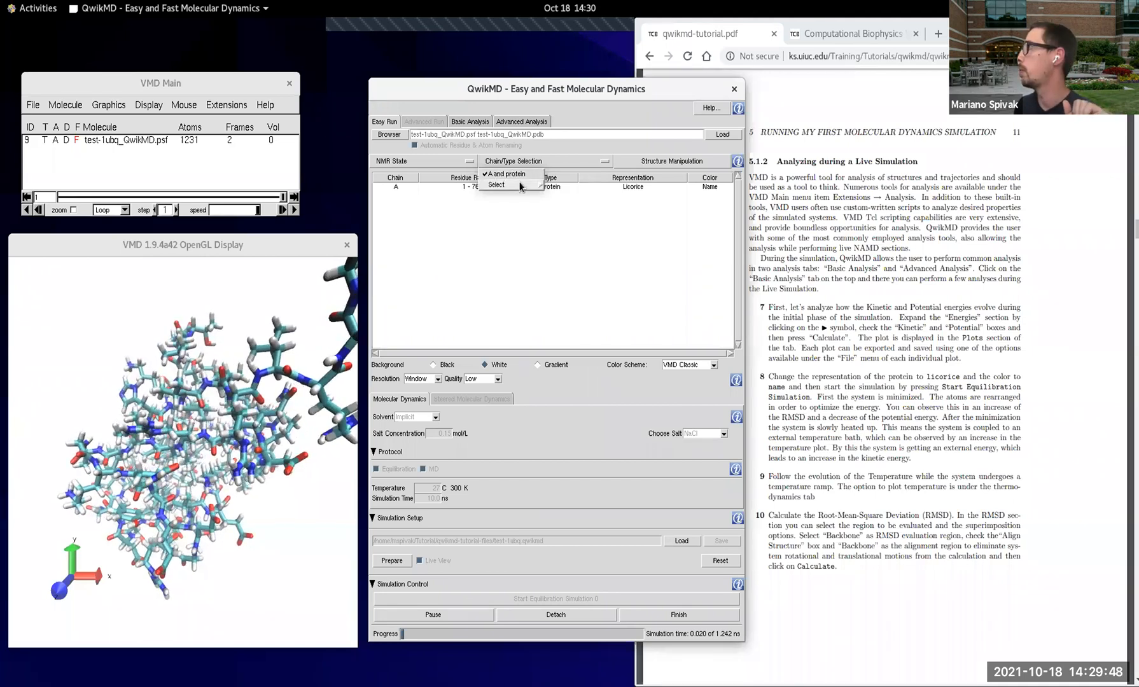
{"action": "left_click", "coordinate": [522, 184]}
{"action": "left_click", "coordinate": [543, 152]}
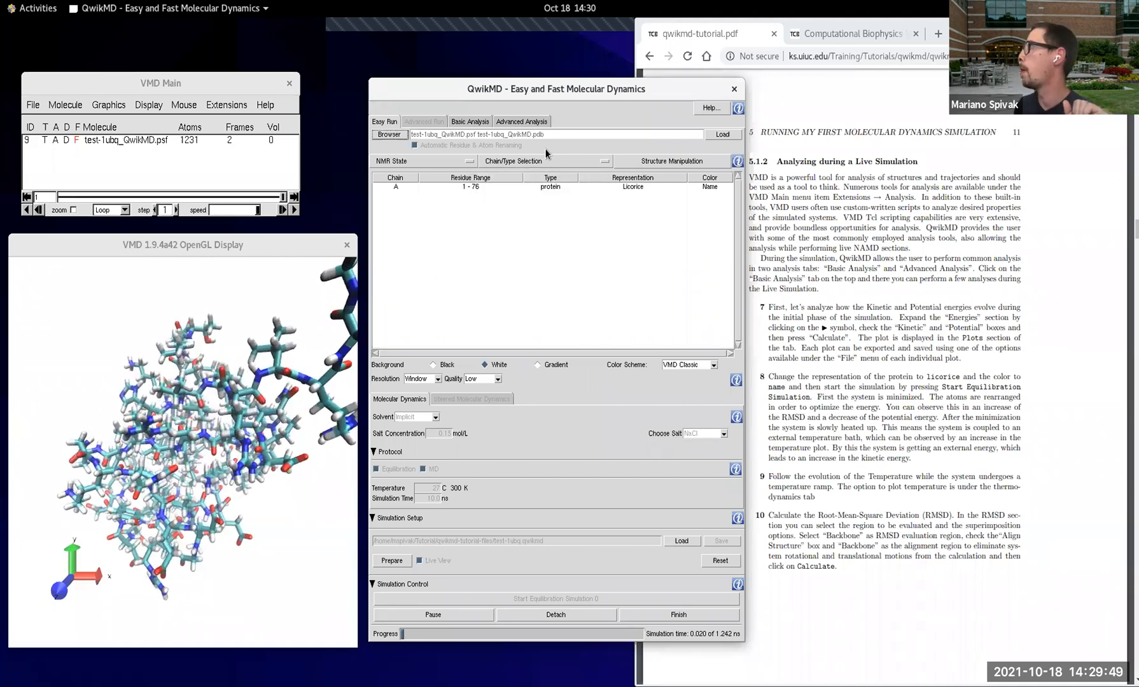
Step: Calculate the RMSD with Backbone as the evaluation region, following tutorial item 10, and display its plot
{"action": "left_click", "coordinate": [471, 122]}
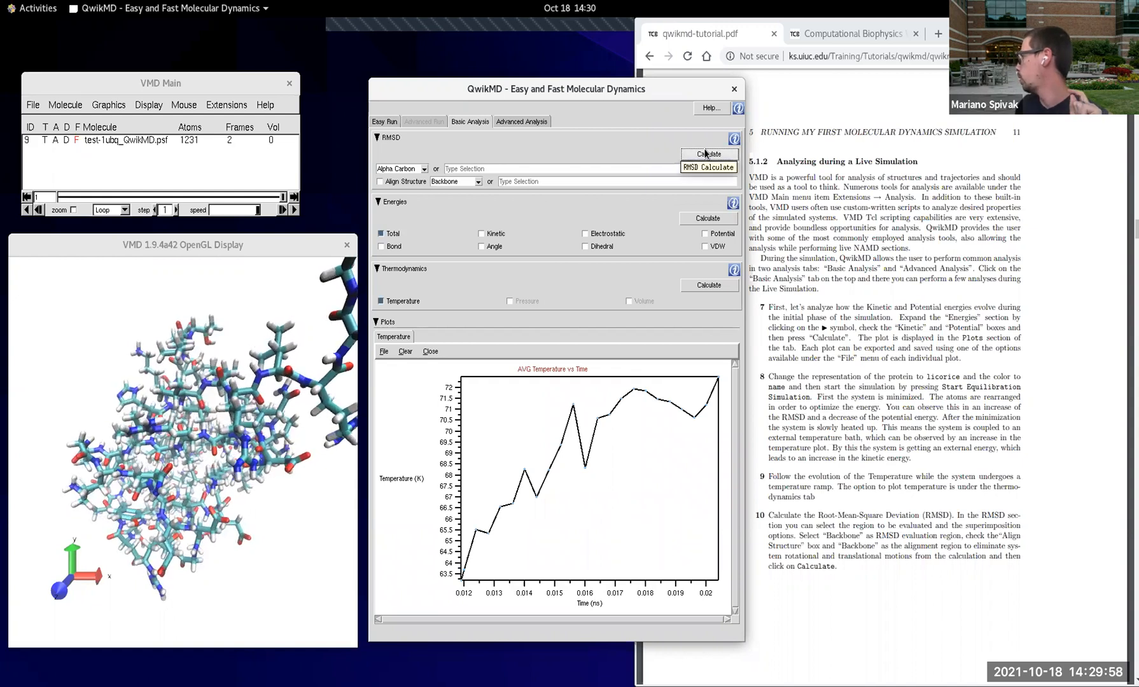
{"action": "left_click", "coordinate": [830, 534]}
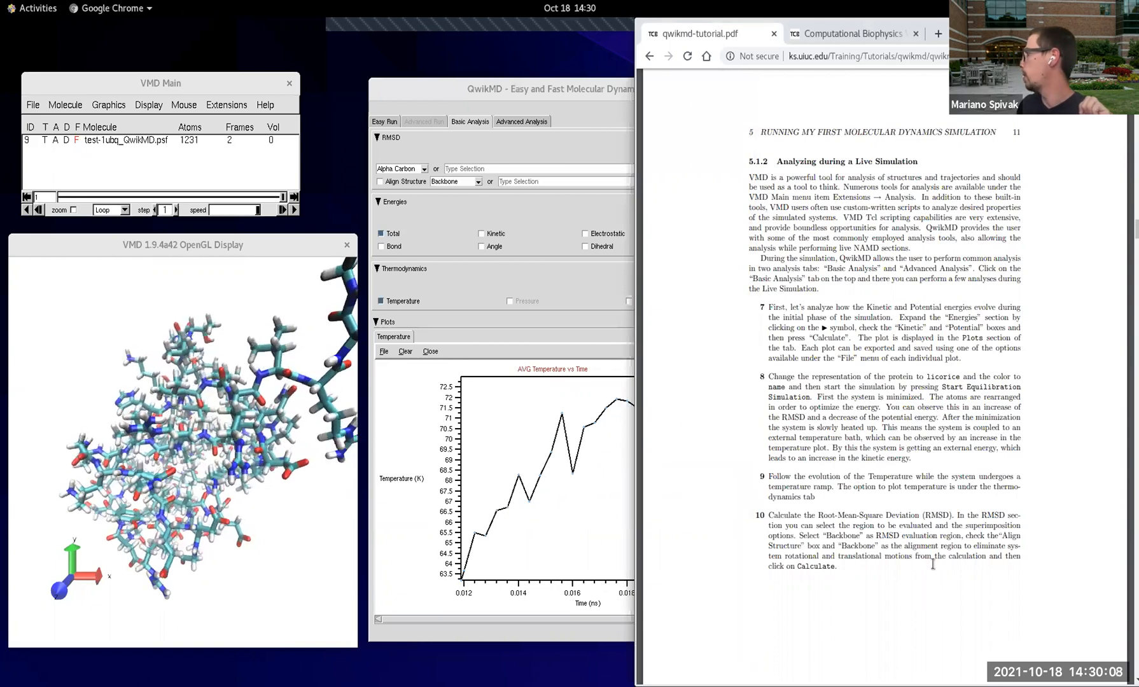
{"action": "left_click", "coordinate": [425, 168]}
{"action": "left_click", "coordinate": [418, 180]}
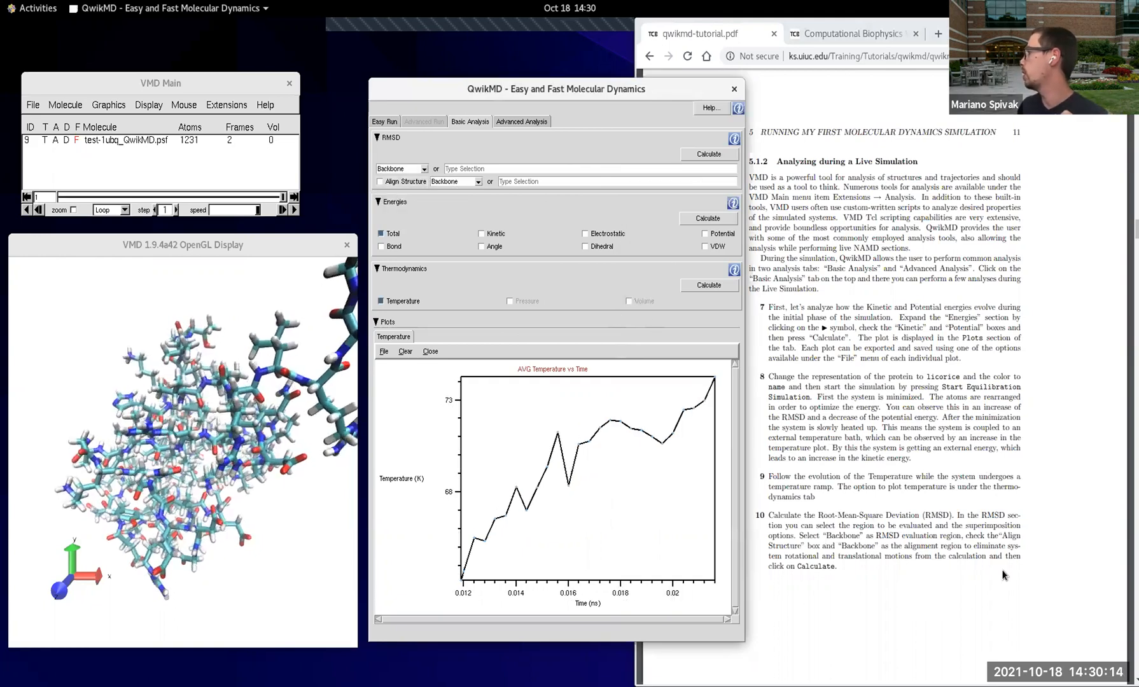
{"action": "left_click", "coordinate": [701, 153]}
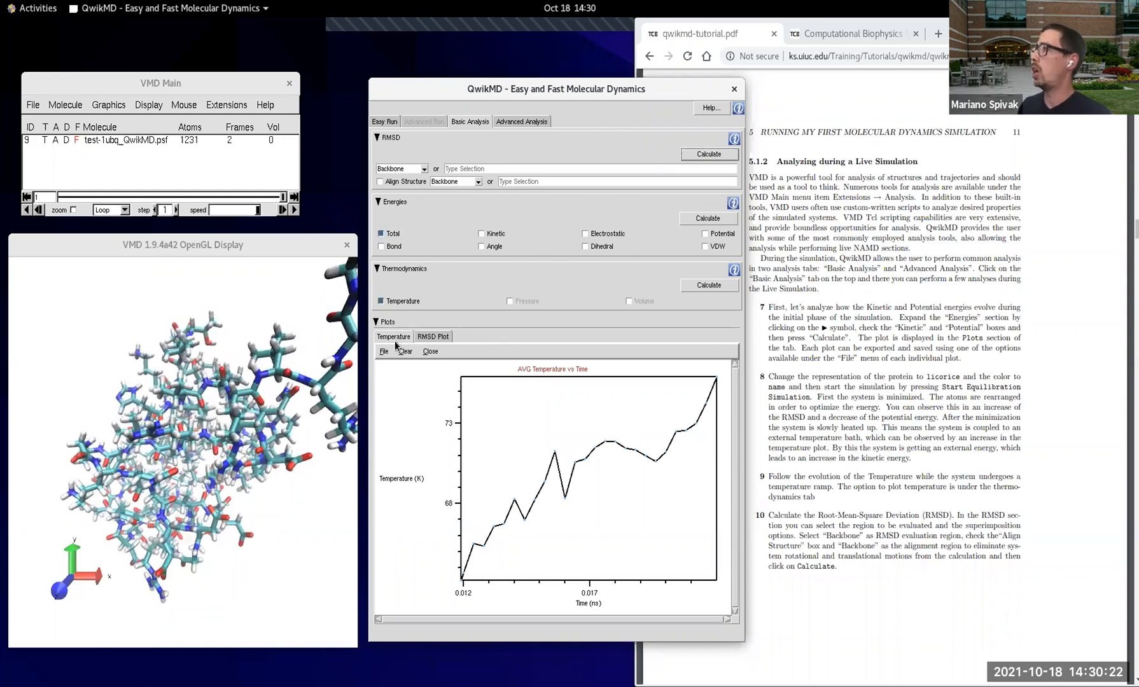
{"action": "left_click", "coordinate": [433, 337]}
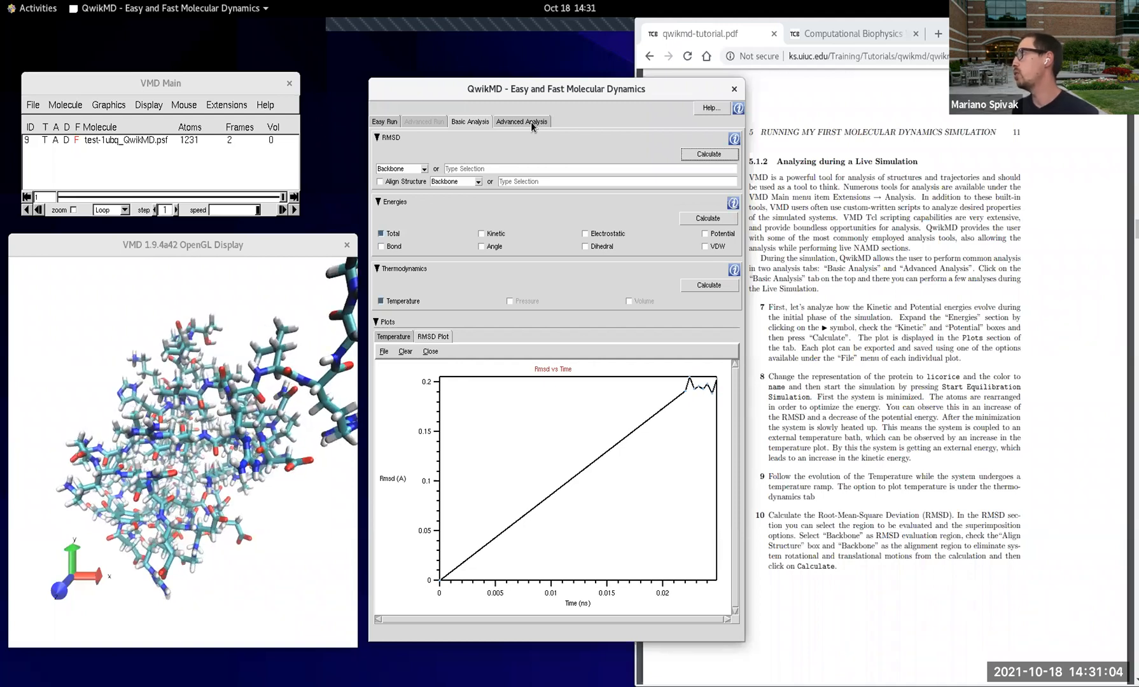
Step: Look through the calculation types offered in the advanced analysis and return to the basic analysis
{"action": "left_click", "coordinate": [530, 122]}
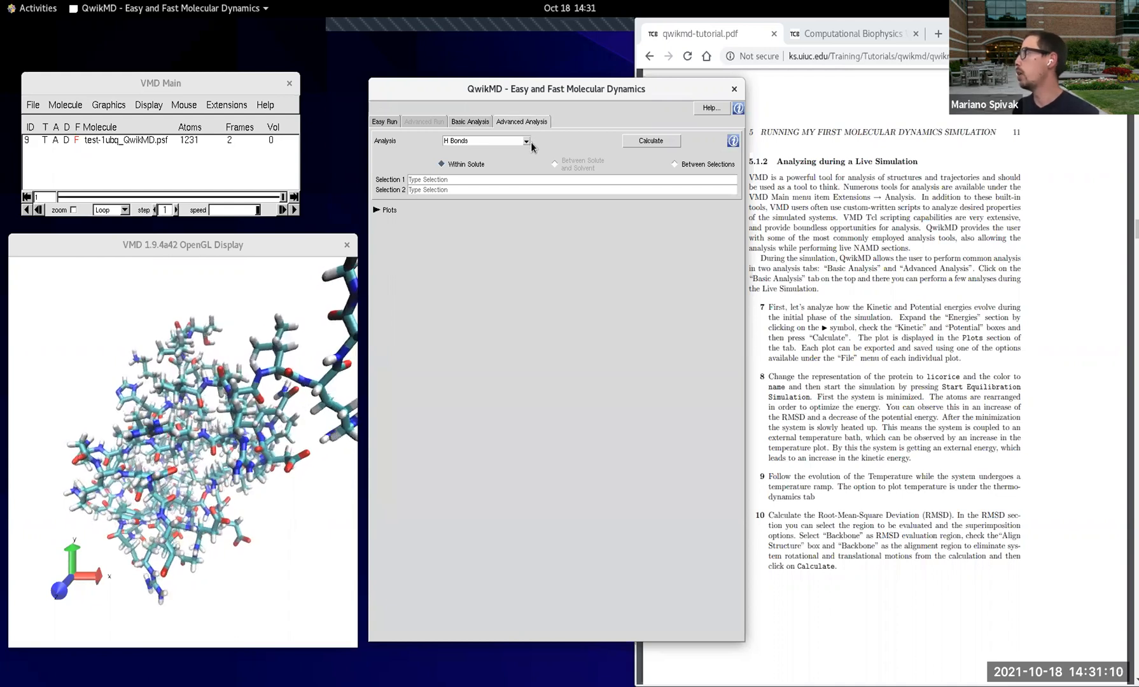
{"action": "left_click", "coordinate": [527, 141]}
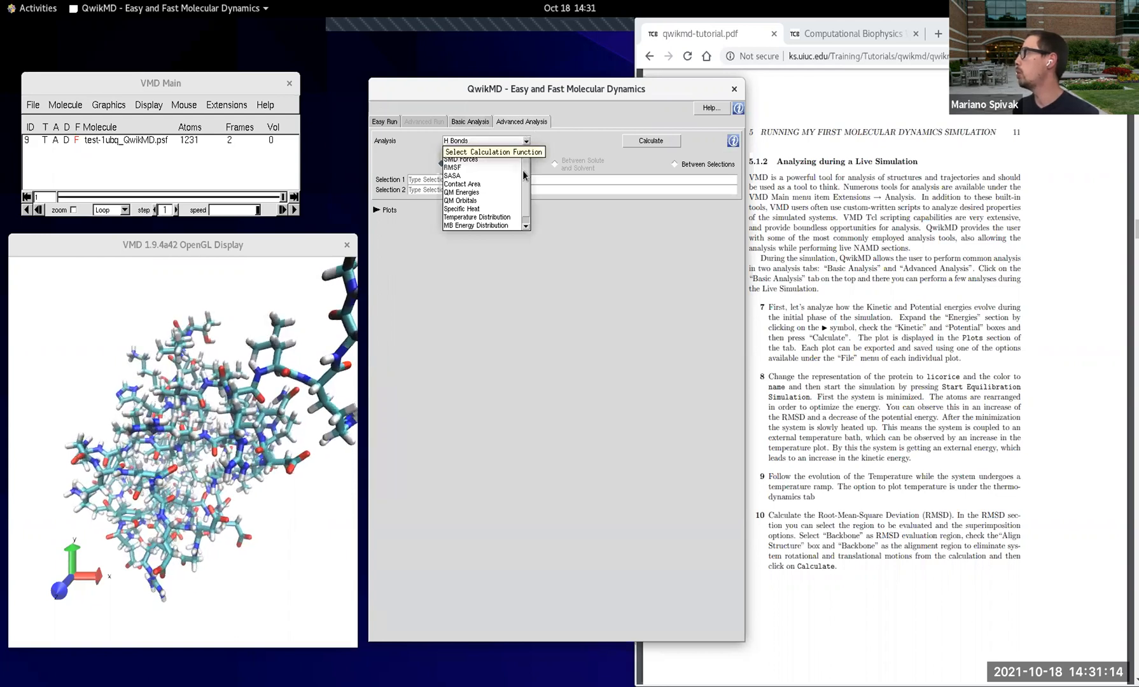
{"action": "left_click", "coordinate": [553, 132]}
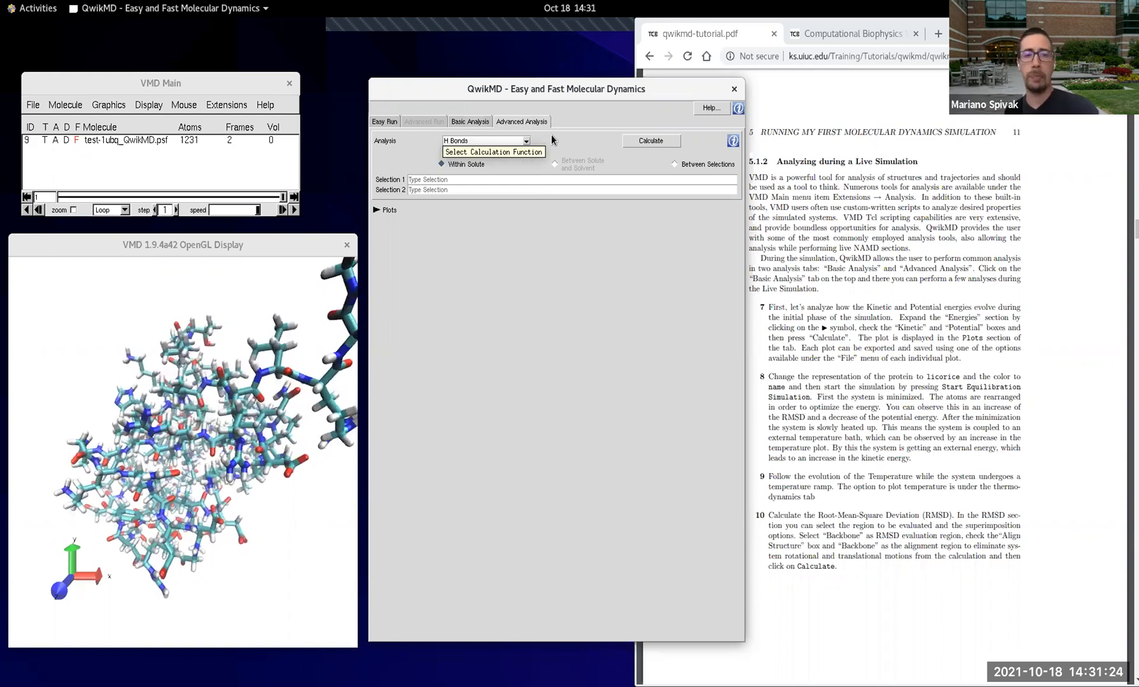
{"action": "left_click", "coordinate": [470, 121]}
Step: Check the live Temperature plot against the RMSD plot
{"action": "left_click", "coordinate": [883, 384]}
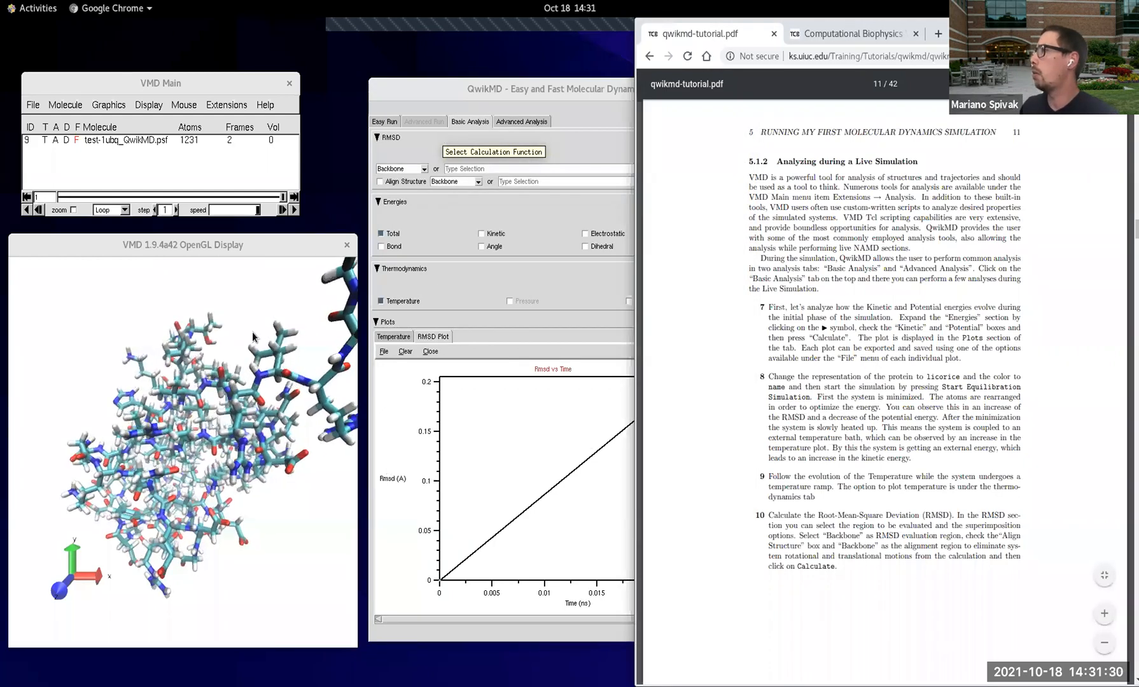
{"action": "left_click", "coordinate": [76, 367]}
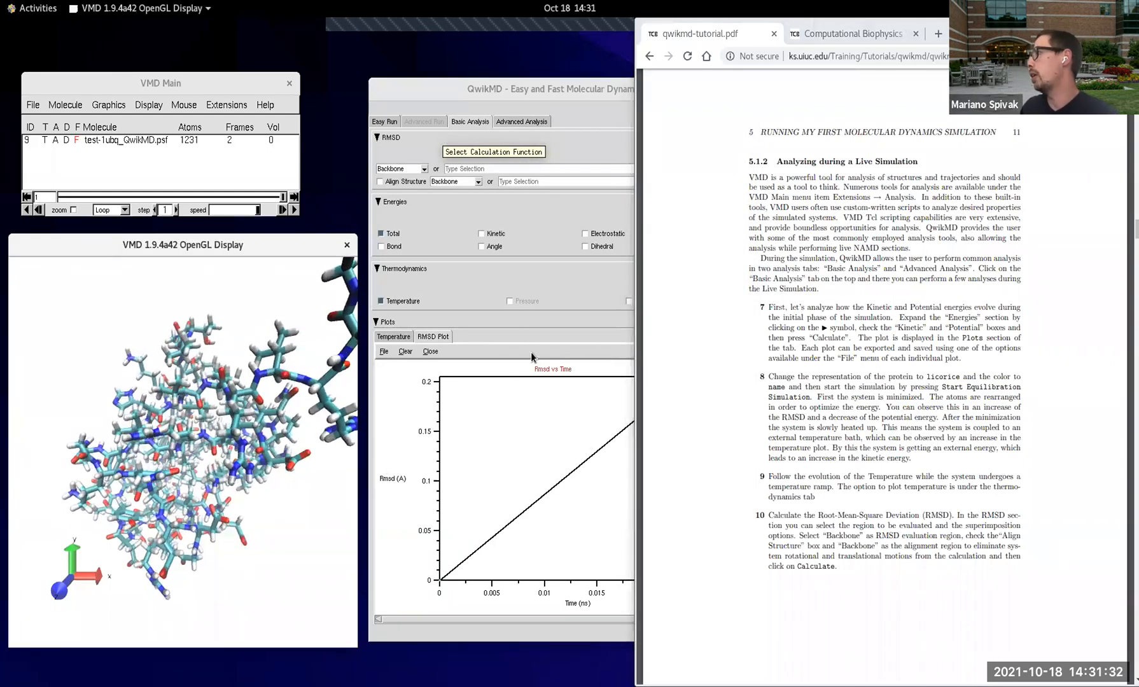
{"action": "left_click", "coordinate": [542, 452]}
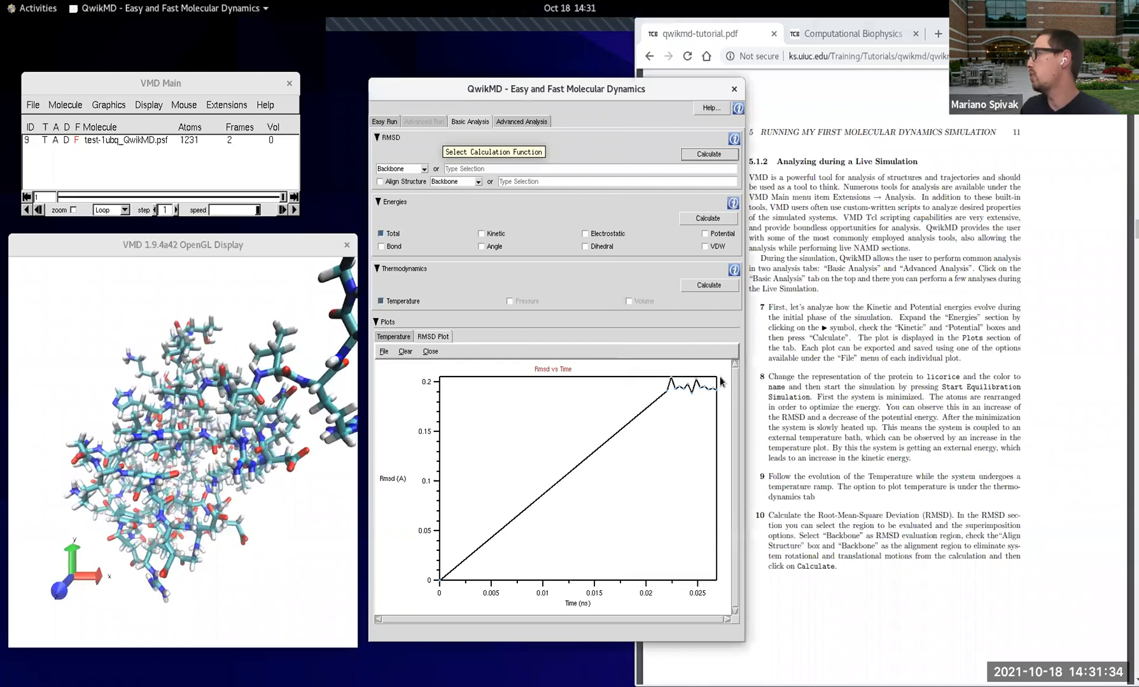
{"action": "left_click", "coordinate": [393, 337]}
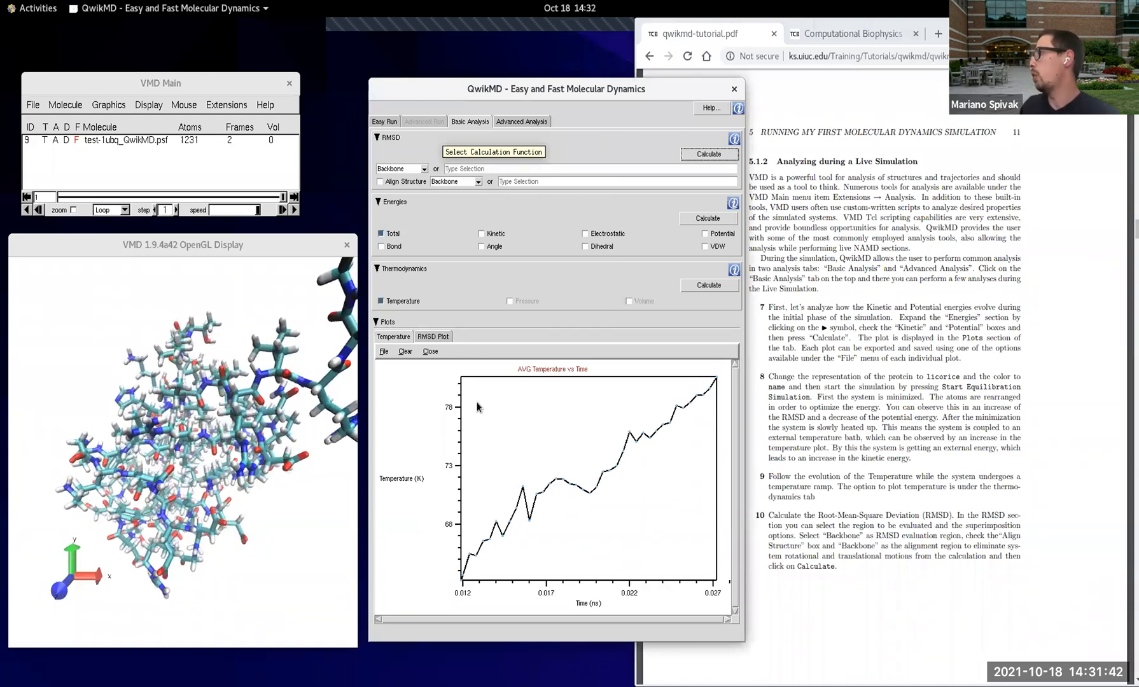
{"action": "left_click", "coordinate": [436, 337]}
Step: Finish the running equilibration simulation, as required before tutorial section 5.2, Ubiquitin in a Water Box
{"action": "left_click", "coordinate": [793, 369]}
{"action": "scroll", "coordinate": [819, 523], "scroll_direction": "down", "scroll_amount": 3}
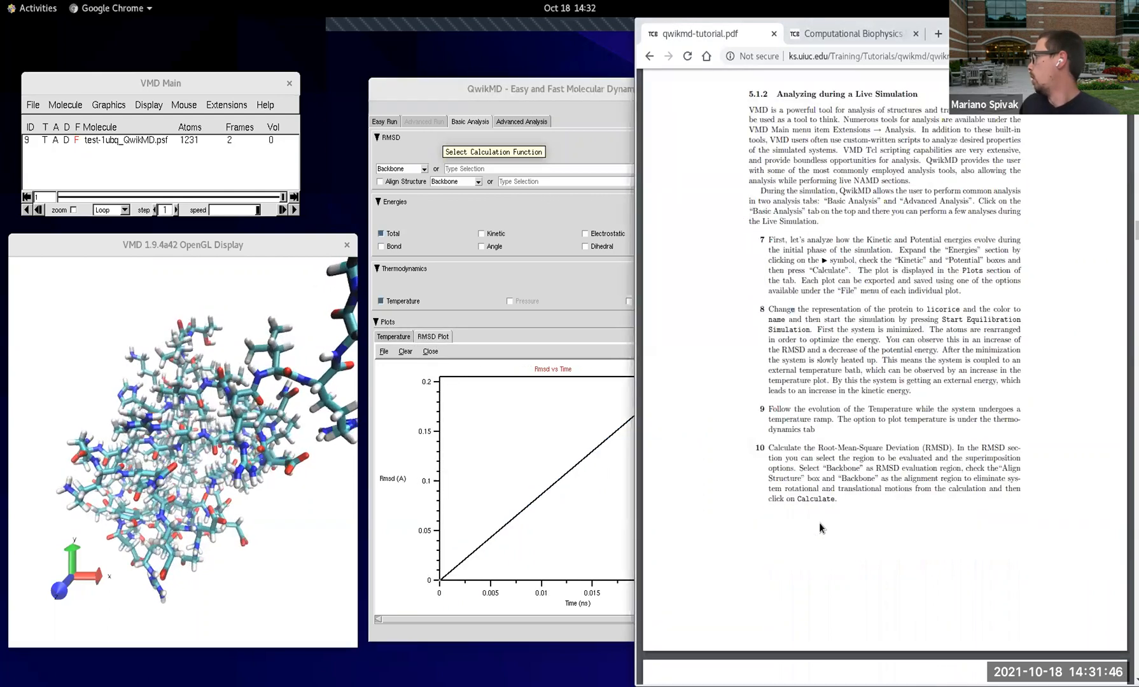
{"action": "scroll", "coordinate": [822, 523], "scroll_direction": "down", "scroll_amount": 10}
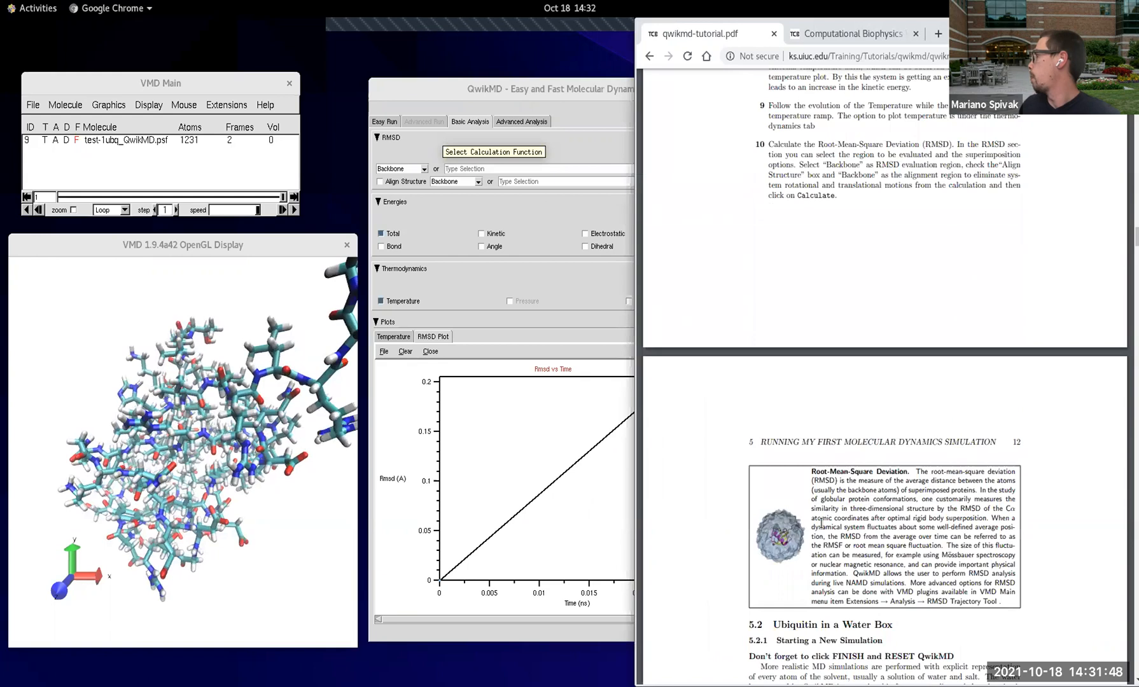
{"action": "scroll", "coordinate": [821, 523], "scroll_direction": "down", "scroll_amount": 2}
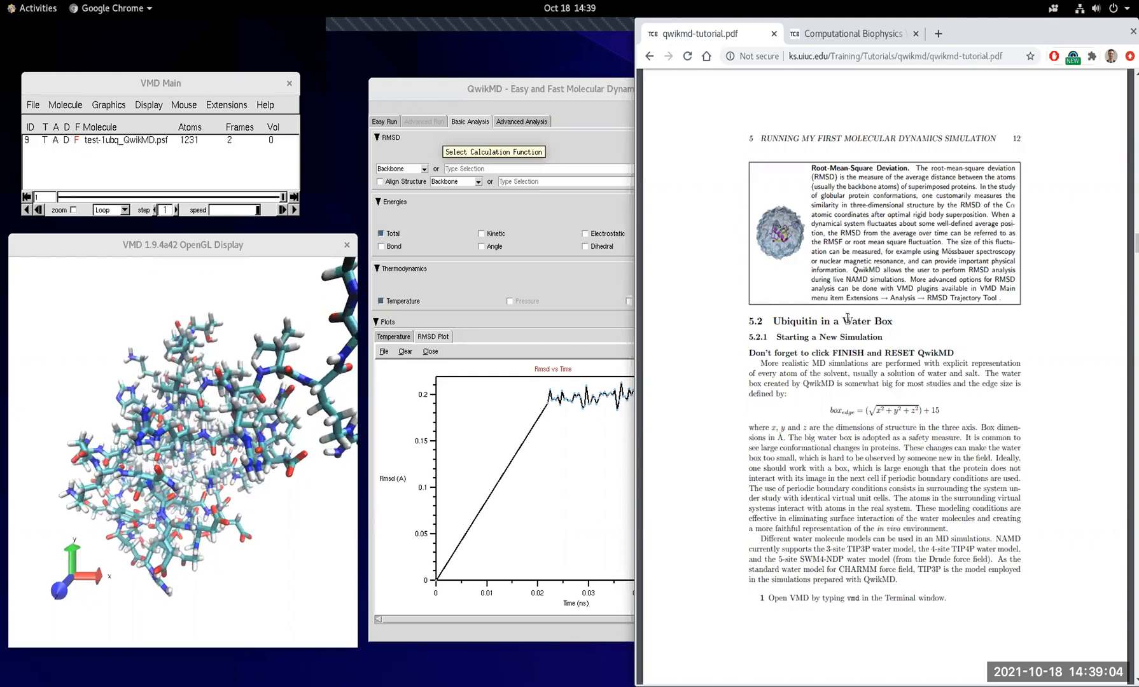
{"action": "left_click", "coordinate": [493, 333]}
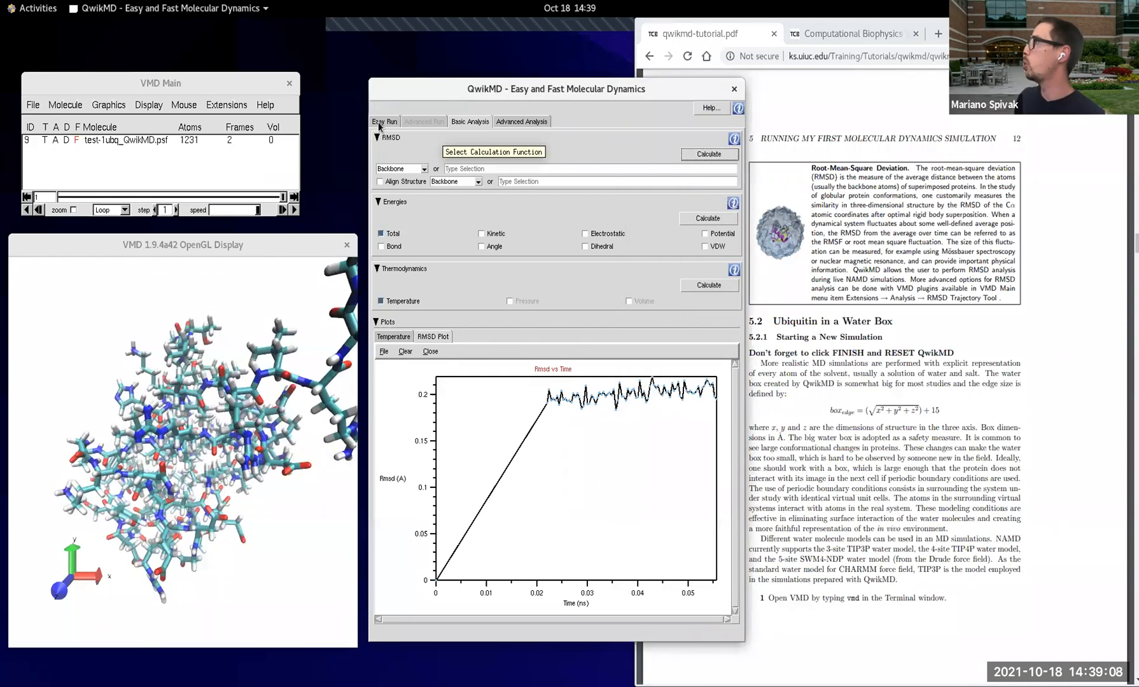
{"action": "left_click", "coordinate": [383, 121]}
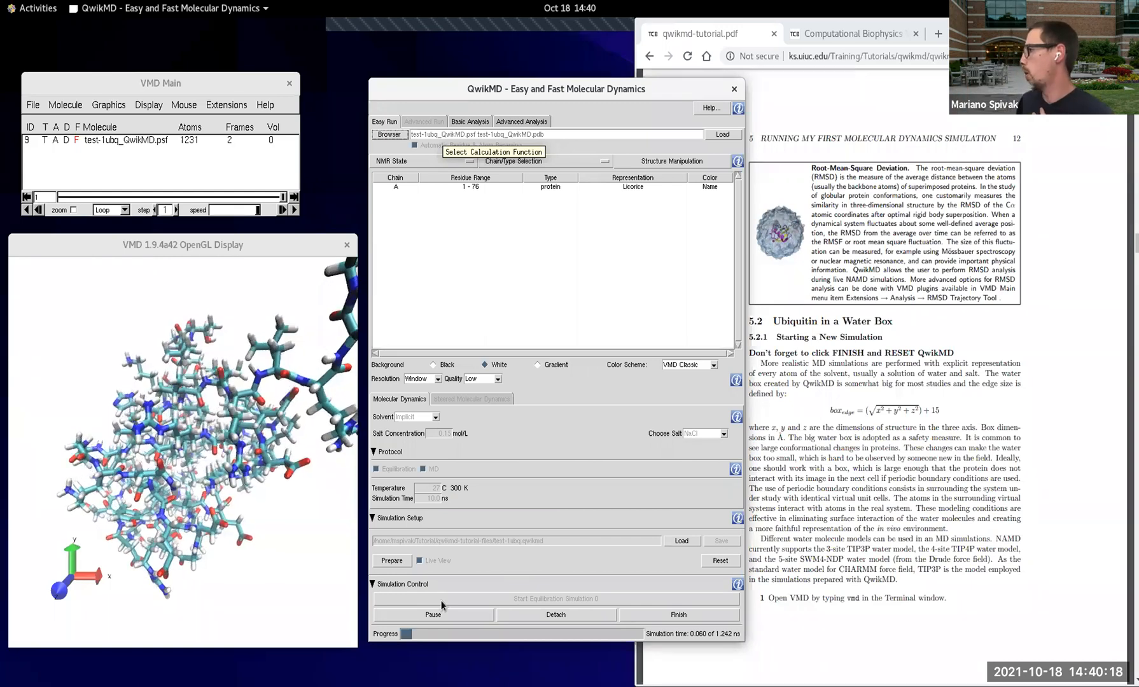
{"action": "left_click", "coordinate": [643, 612]}
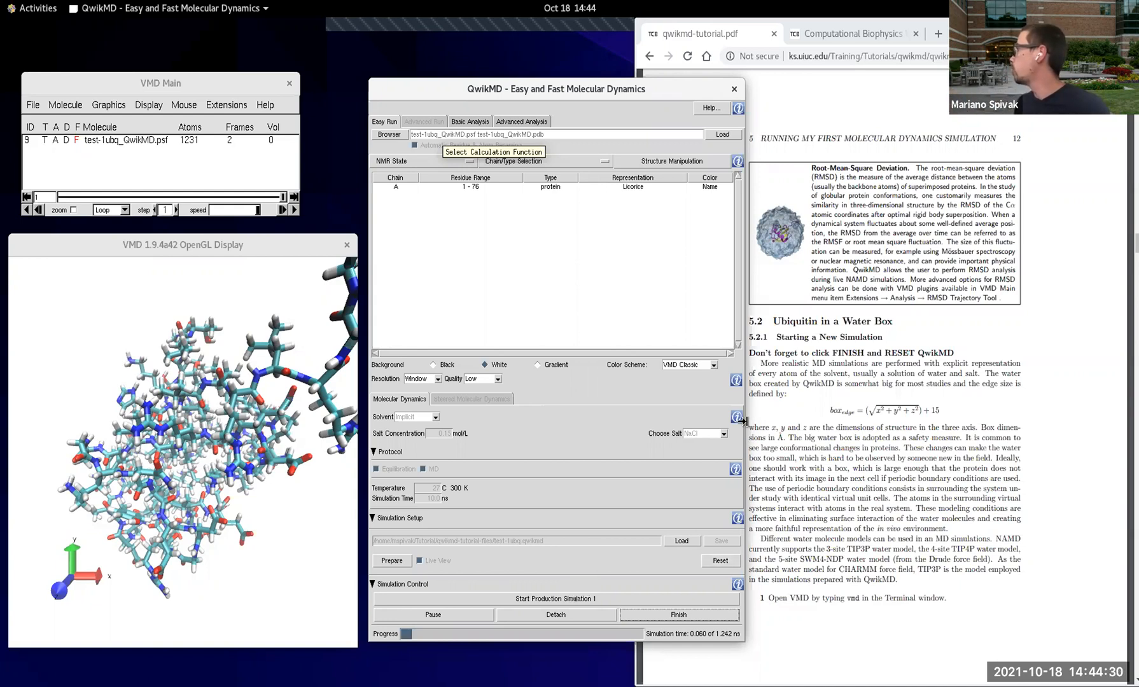
Step: Reset QwikMD to clear the finished ubiquitin simulation, as tutorial section 5.2.1 requires before starting a new one
{"action": "left_click_drag", "start_coordinate": [710, 423], "coordinate": [708, 421]}
{"action": "left_click", "coordinate": [843, 426]}
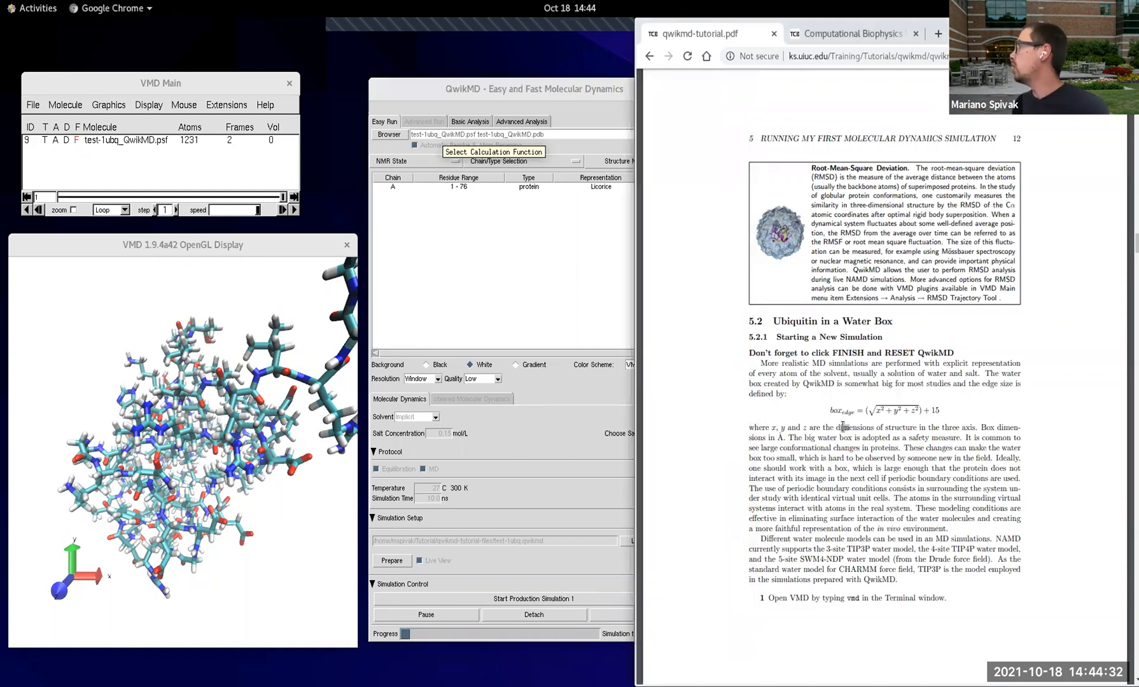
{"action": "scroll", "coordinate": [843, 425], "scroll_direction": "down", "scroll_amount": 3}
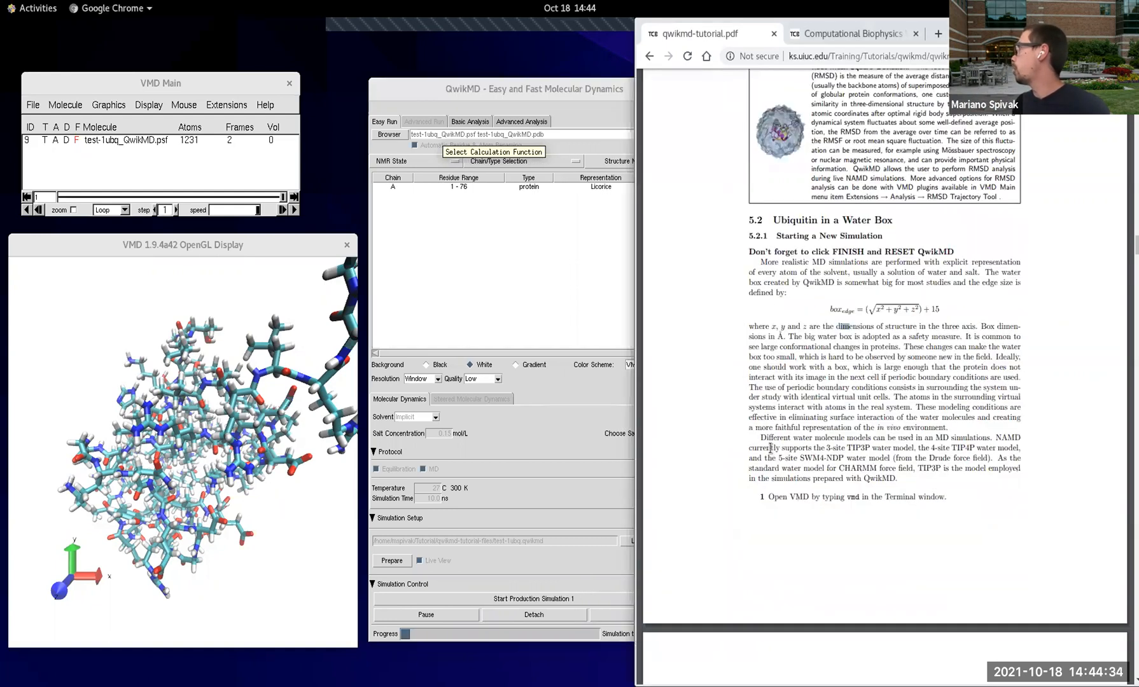
{"action": "left_click", "coordinate": [511, 430]}
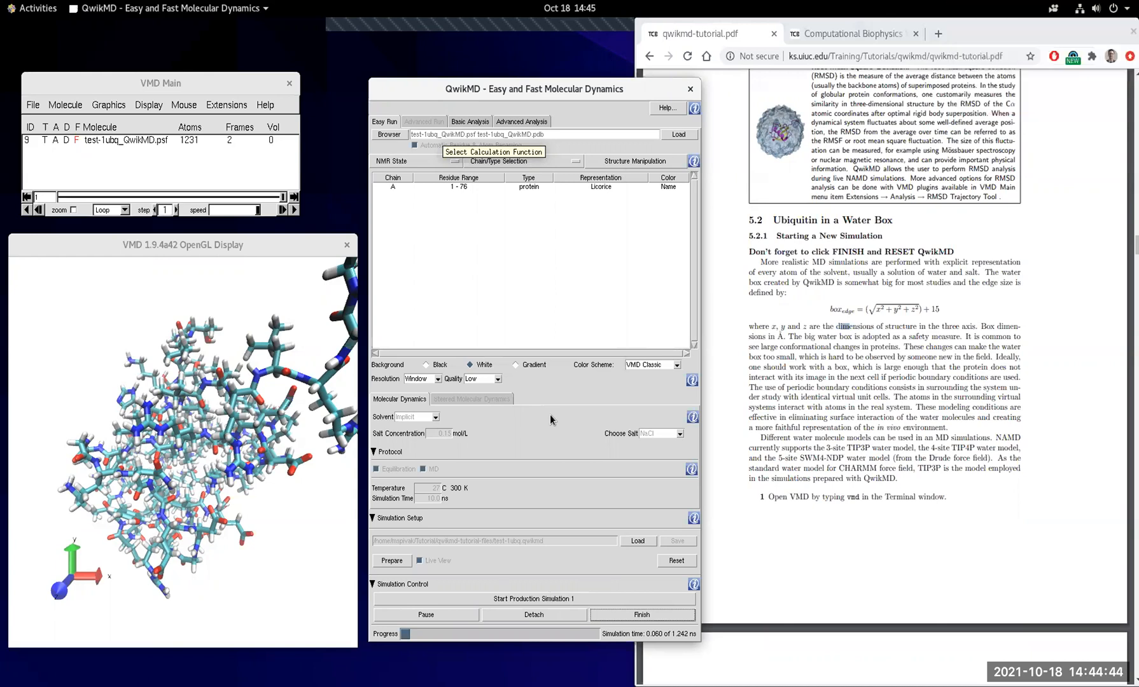
{"action": "left_click", "coordinate": [679, 561]}
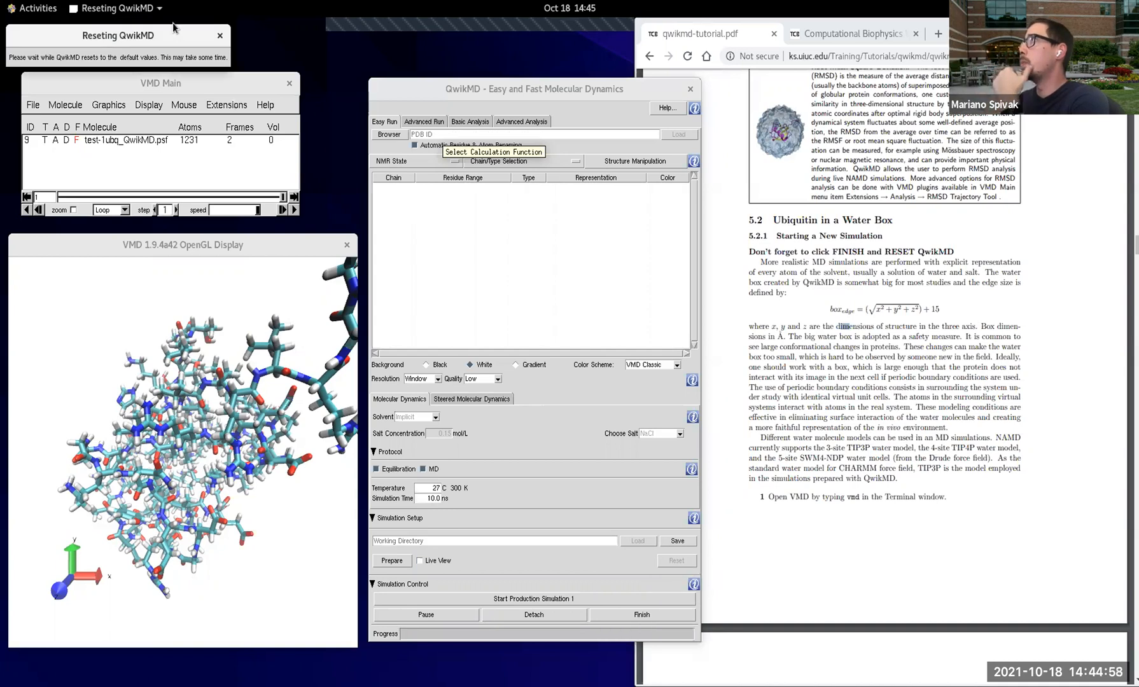
{"action": "left_click_drag", "start_coordinate": [478, 89], "coordinate": [496, 198]}
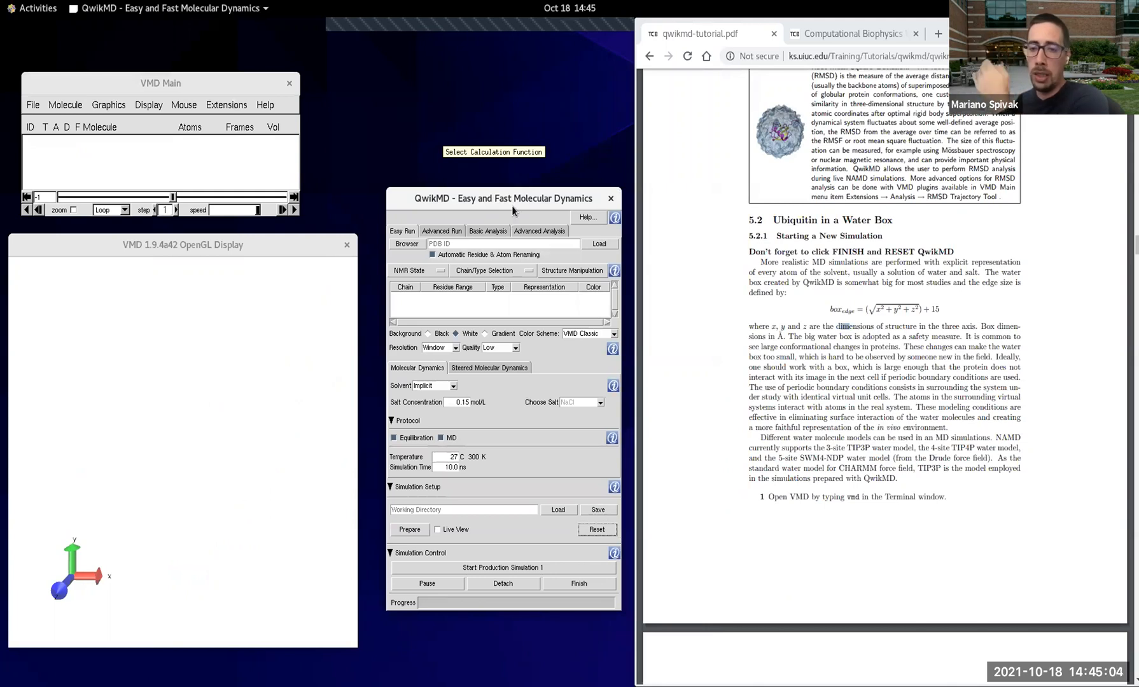
Step: Load the ubiquitin structure by its PDB code 1ubq, following tutorial item 3
{"action": "left_click", "coordinate": [536, 247]}
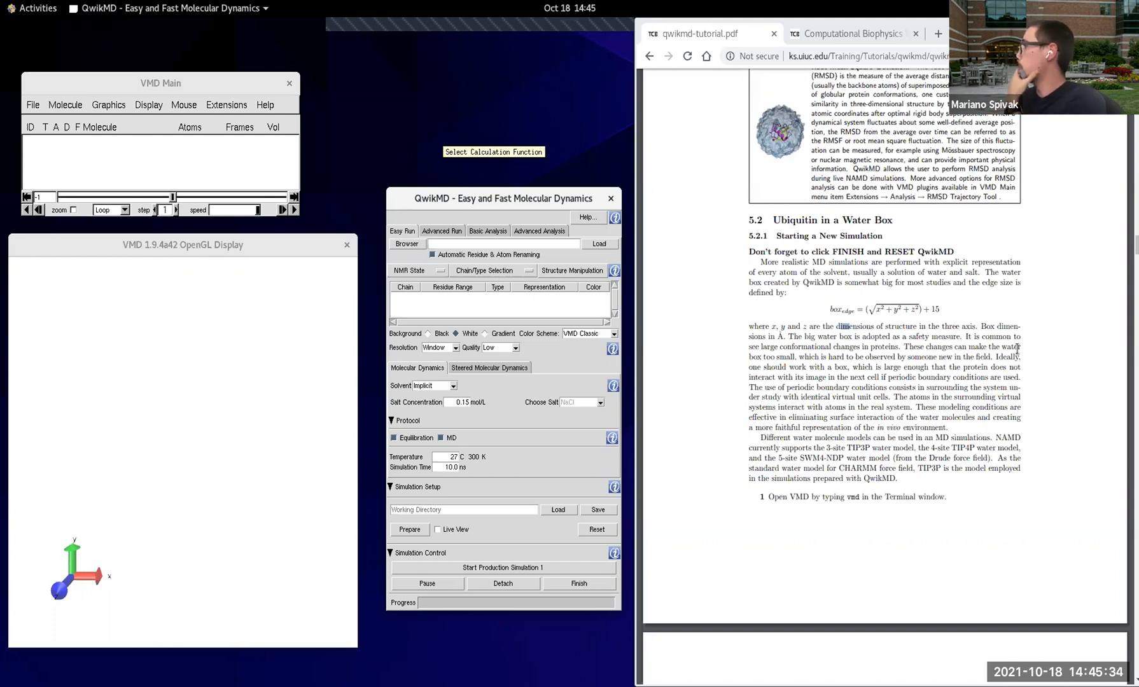
{"action": "scroll", "coordinate": [841, 381], "scroll_direction": "down", "scroll_amount": 3}
{"action": "scroll", "coordinate": [841, 382], "scroll_direction": "down", "scroll_amount": 5}
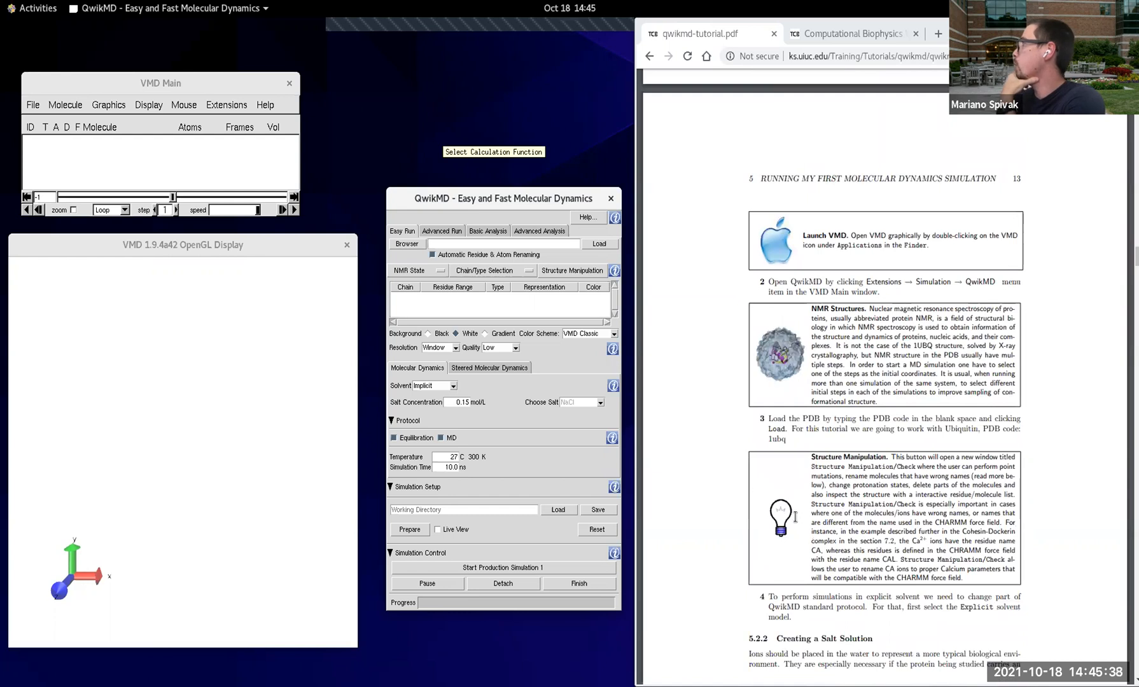
{"action": "scroll", "coordinate": [859, 522], "scroll_direction": "down", "scroll_amount": 2}
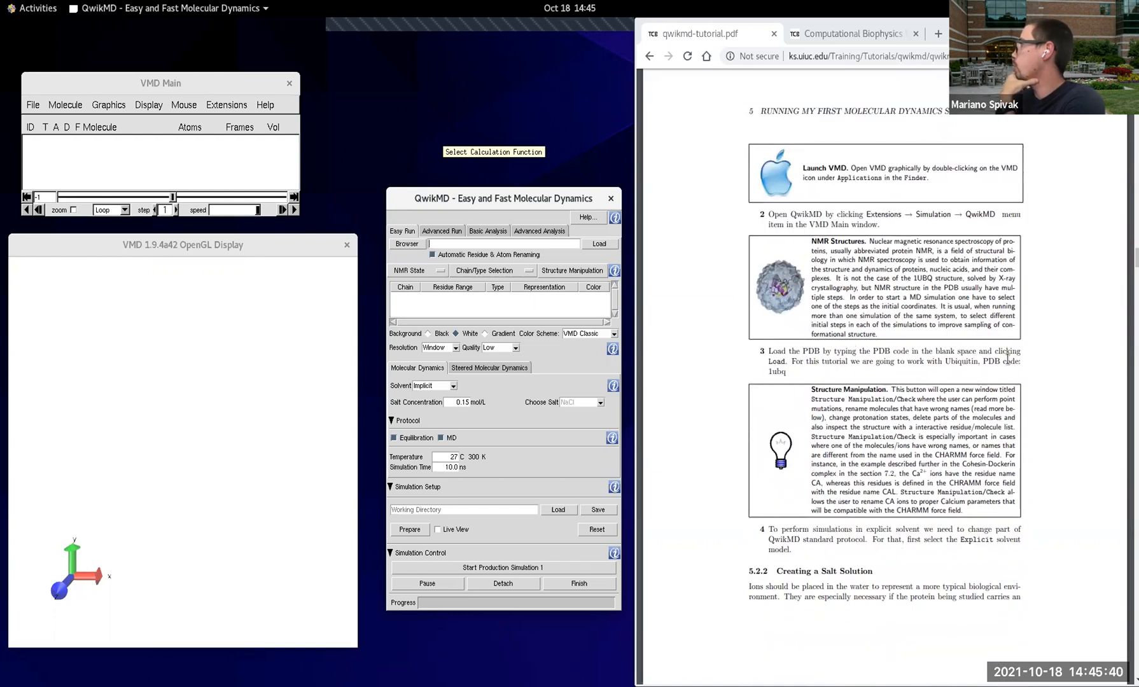
{"action": "left_click", "coordinate": [500, 245]}
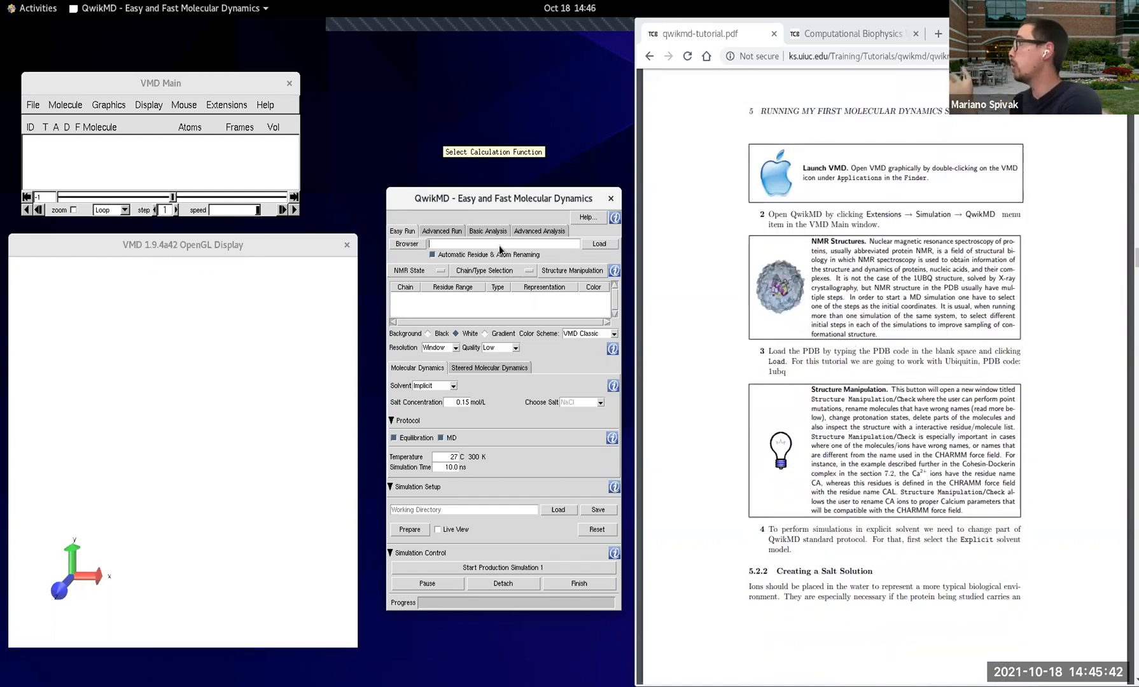
{"action": "type", "text": "1ubq"}
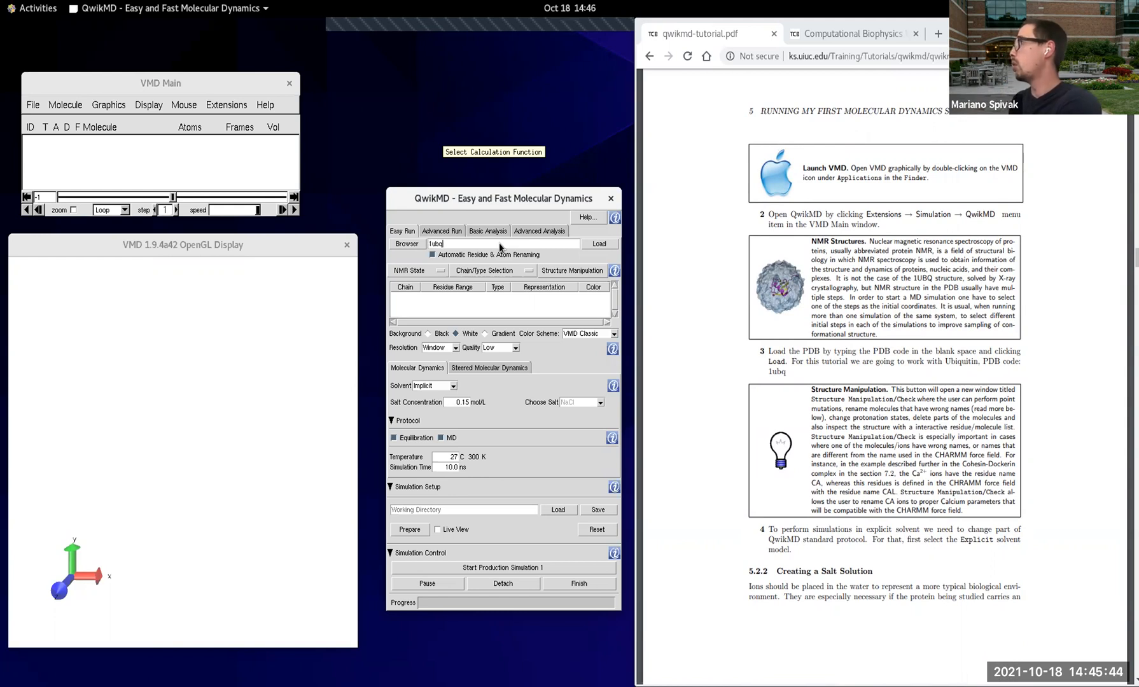
{"action": "left_click", "coordinate": [605, 247]}
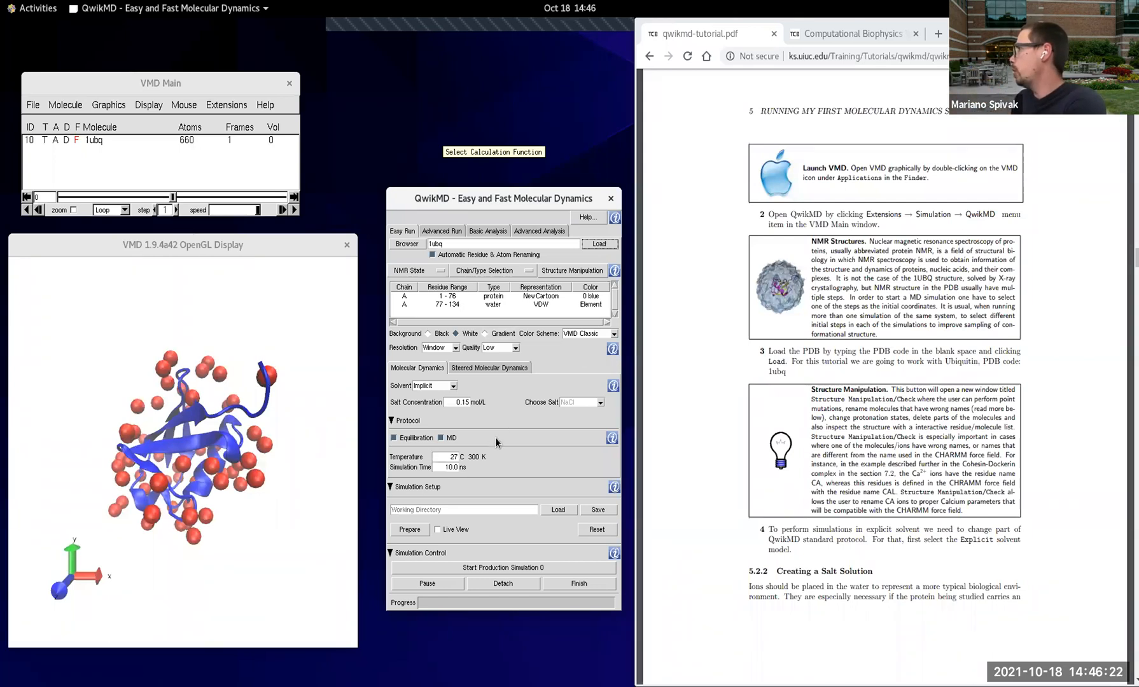
Step: Set the solvent model to Explicit and review the available salts, keeping NaCl
{"action": "left_click", "coordinate": [453, 386]}
{"action": "left_click", "coordinate": [450, 404]}
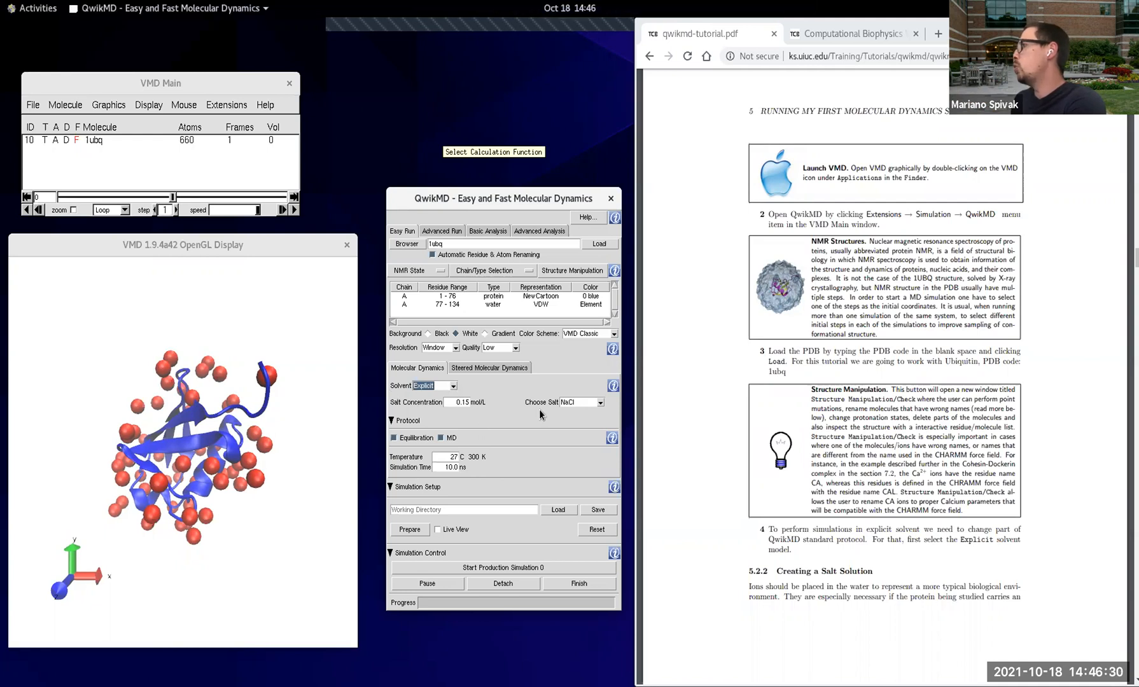
{"action": "left_click", "coordinate": [602, 403]}
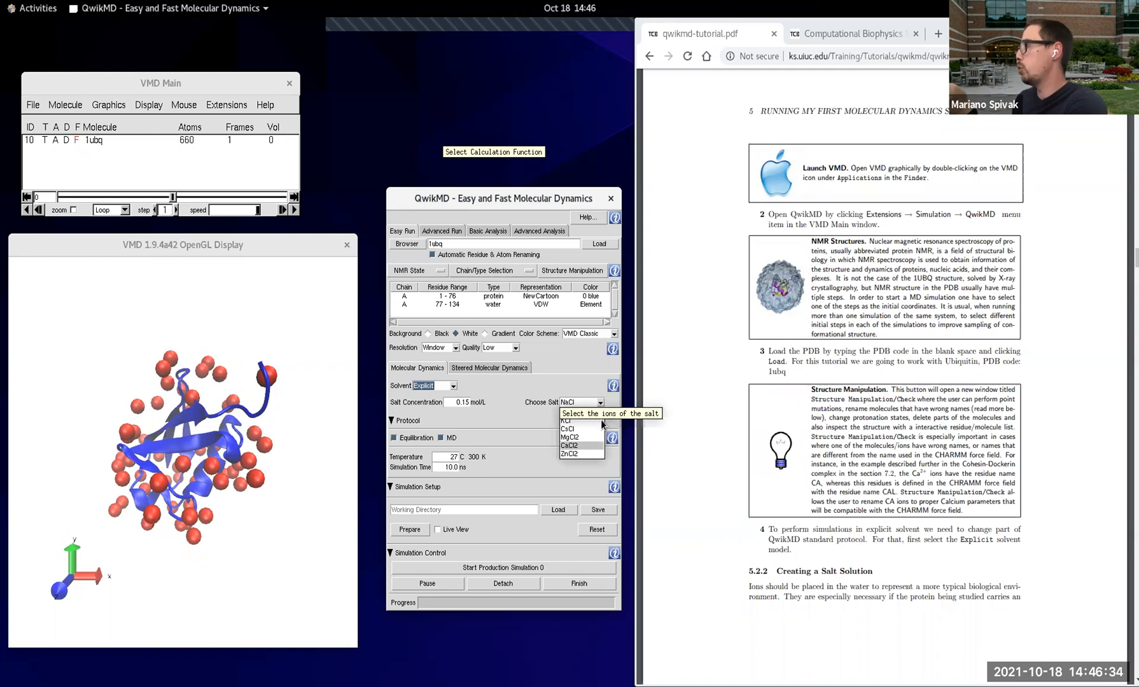
{"action": "left_click", "coordinate": [555, 391]}
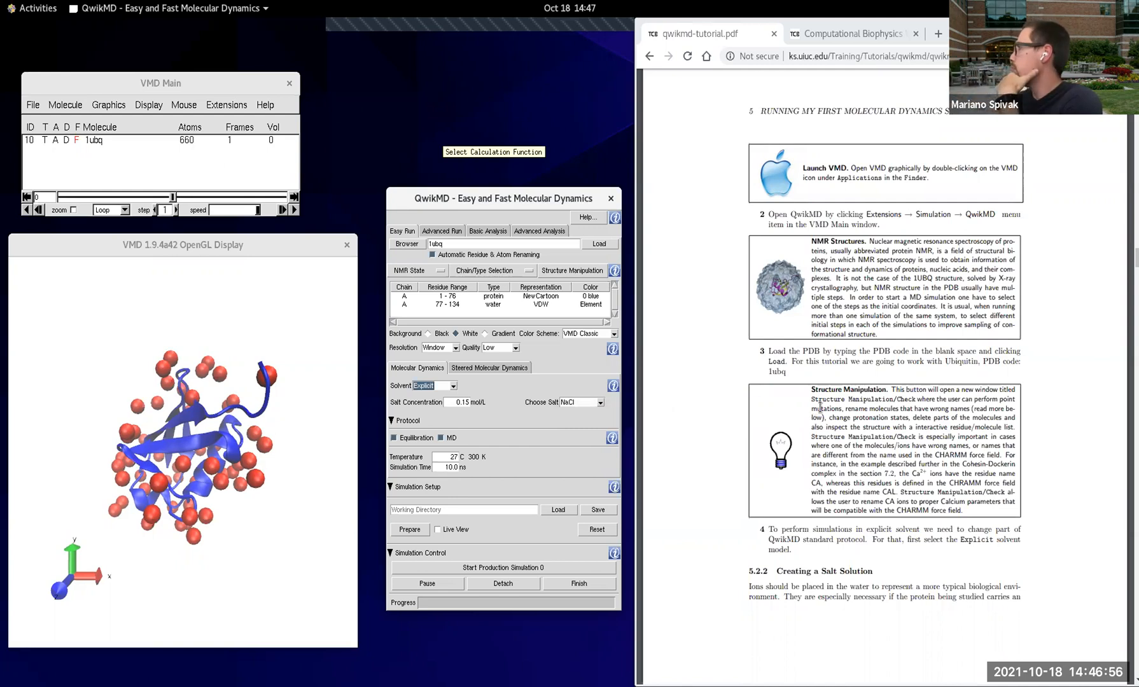
Step: Enable Live View and set the simulation time to 0.1 ns, following tutorial item 5
{"action": "scroll", "coordinate": [826, 417], "scroll_direction": "down", "scroll_amount": 5}
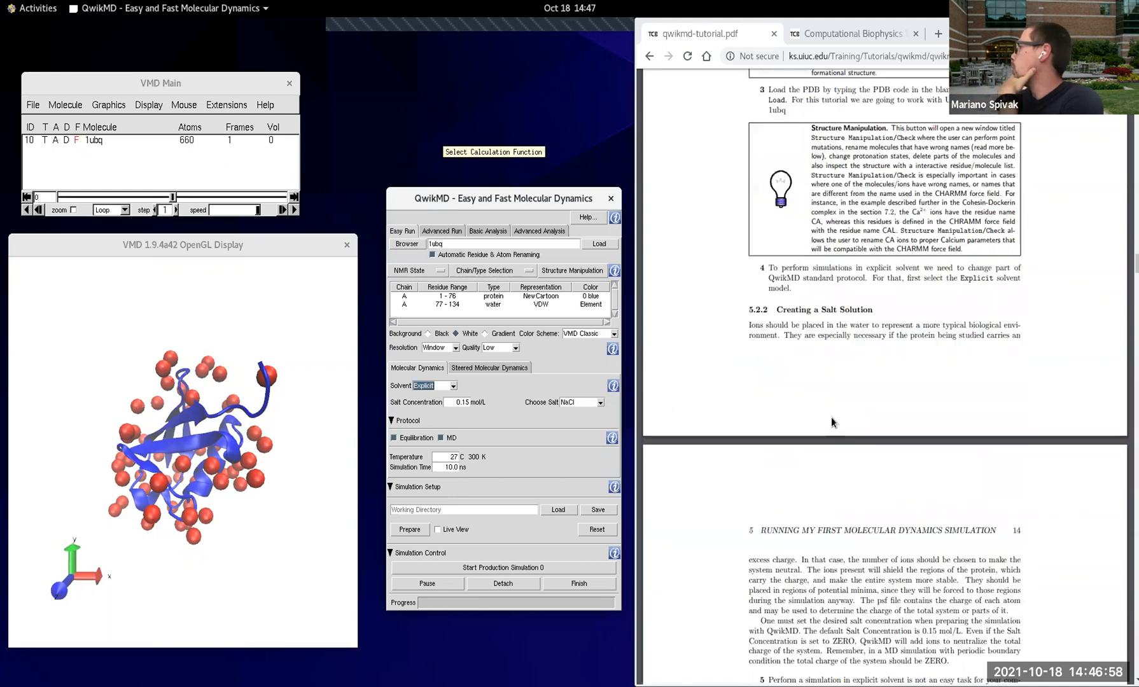
{"action": "scroll", "coordinate": [859, 234], "scroll_direction": "down", "scroll_amount": 2}
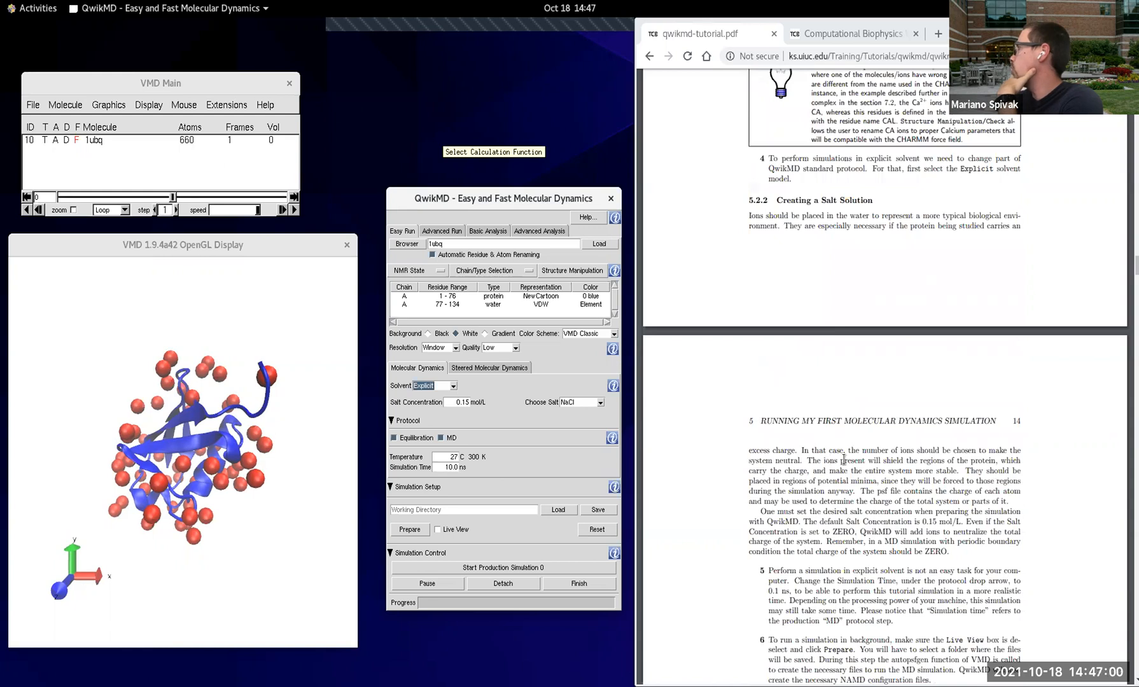
{"action": "scroll", "coordinate": [843, 453], "scroll_direction": "down", "scroll_amount": 2}
{"action": "scroll", "coordinate": [946, 445], "scroll_direction": "down", "scroll_amount": 2}
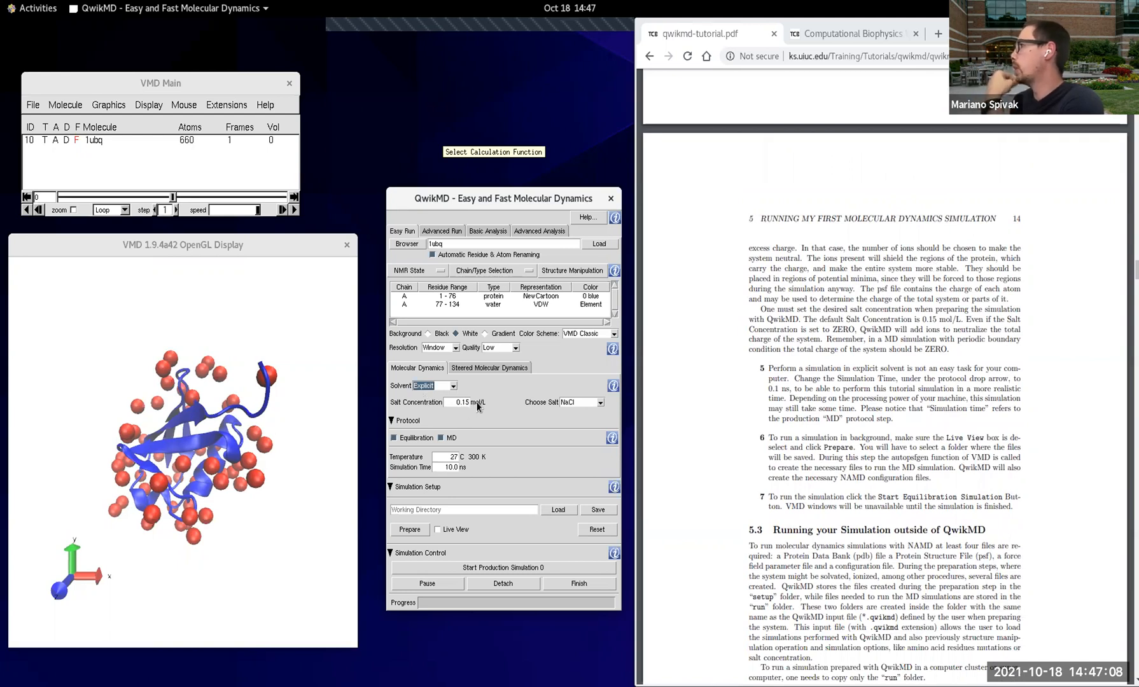
{"action": "scroll", "coordinate": [1001, 369], "scroll_direction": "down", "scroll_amount": 2}
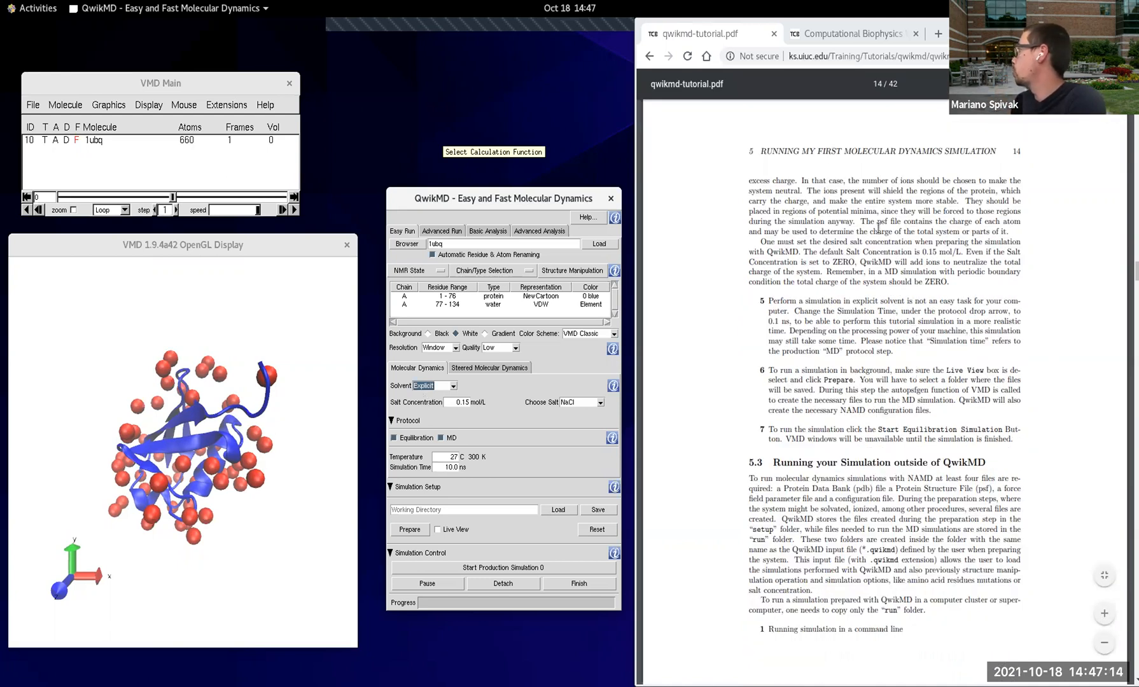
{"action": "scroll", "coordinate": [907, 249], "scroll_direction": "down", "scroll_amount": 2}
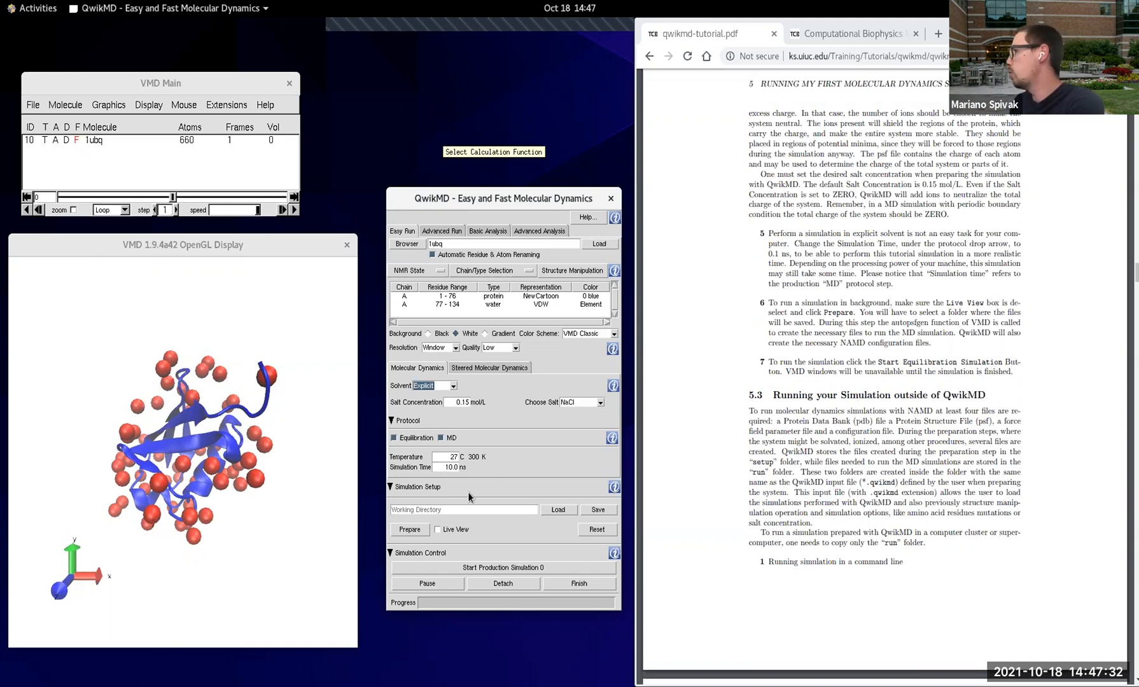
{"action": "left_click", "coordinate": [437, 530]}
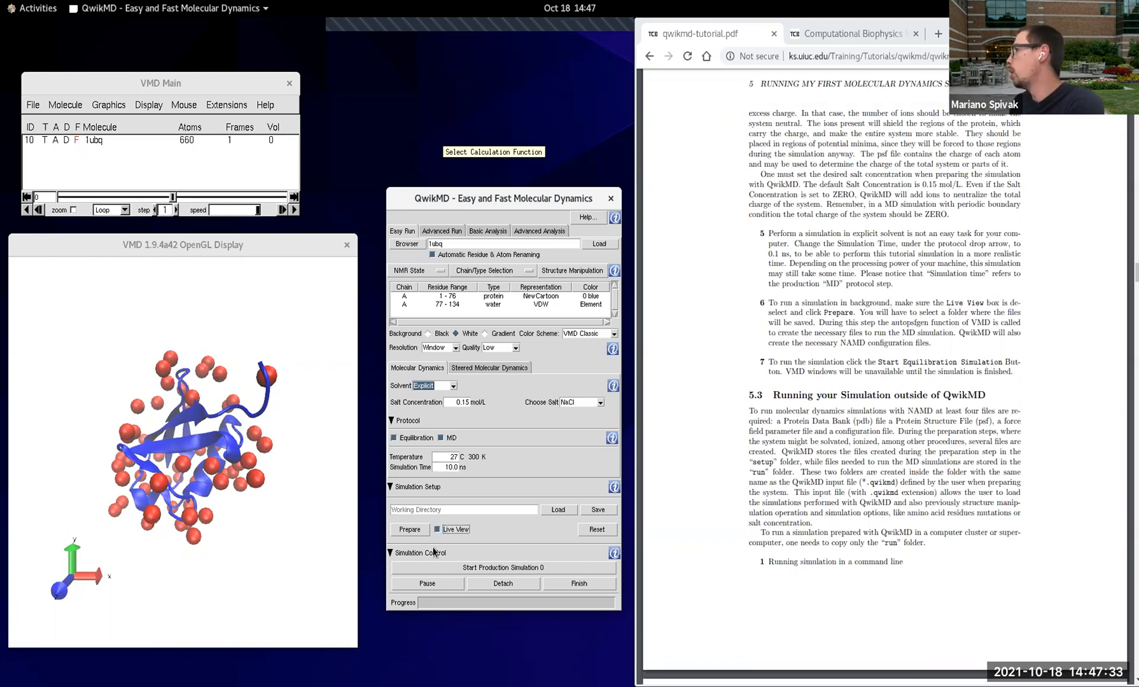
{"action": "left_click", "coordinate": [452, 468]}
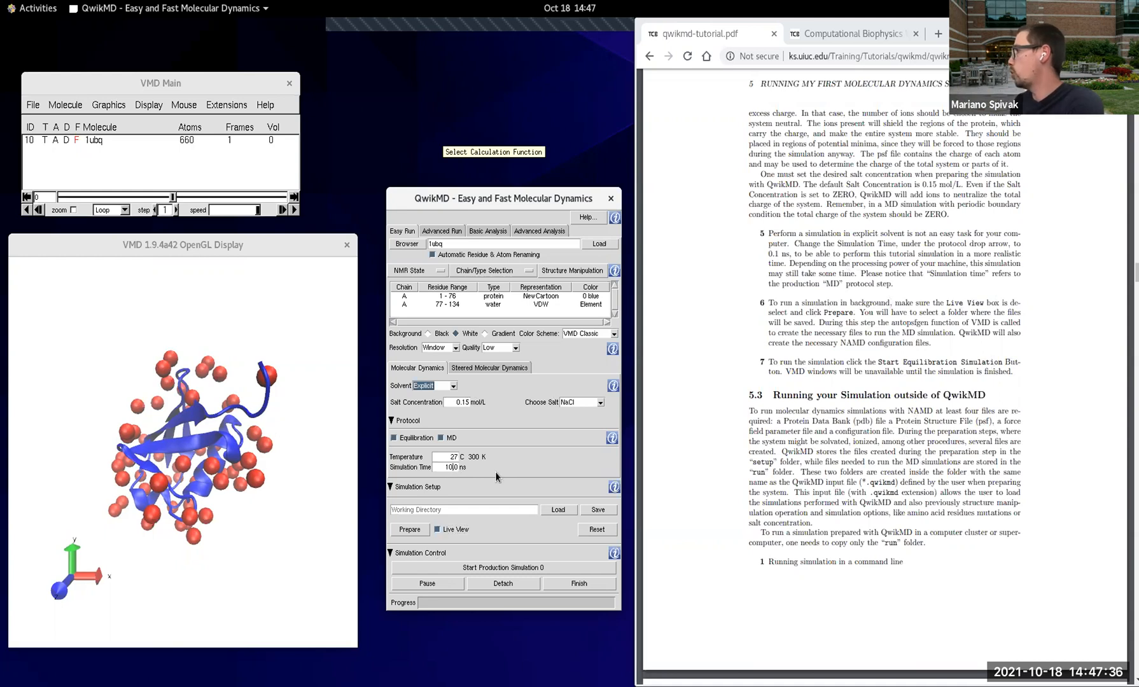
{"action": "key", "text": "BackSpace"}
{"action": "key", "text": "BackSpace"}
{"action": "type", "text": "0.1"}
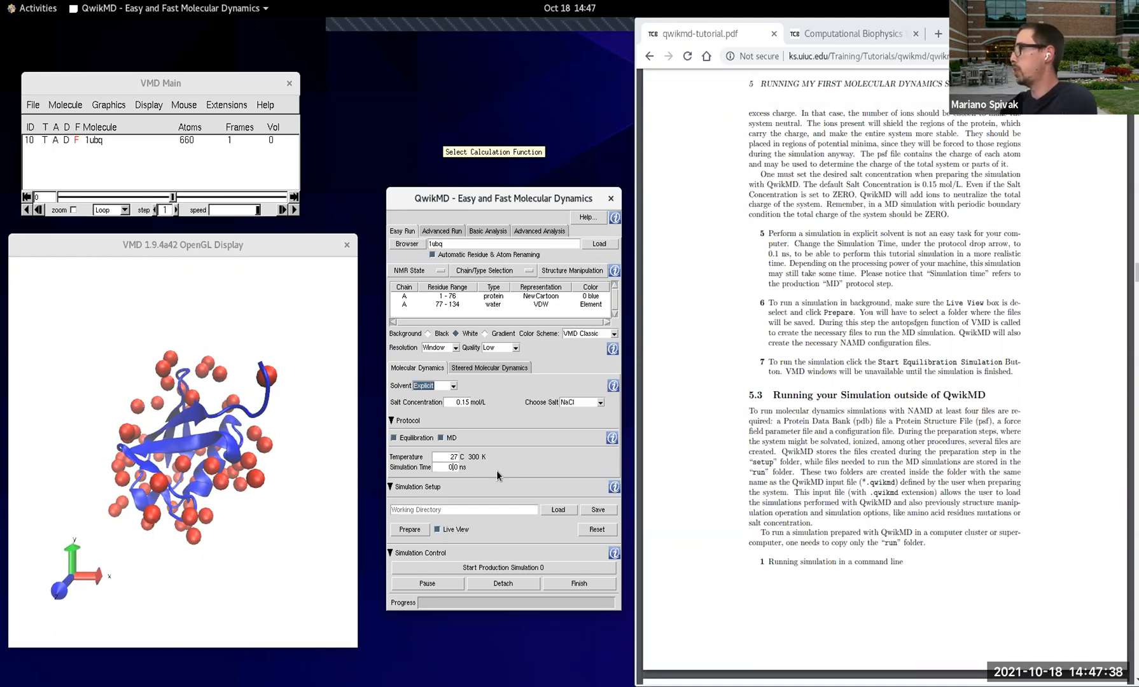
{"action": "key", "text": "Delete"}
{"action": "key", "text": "Delete"}
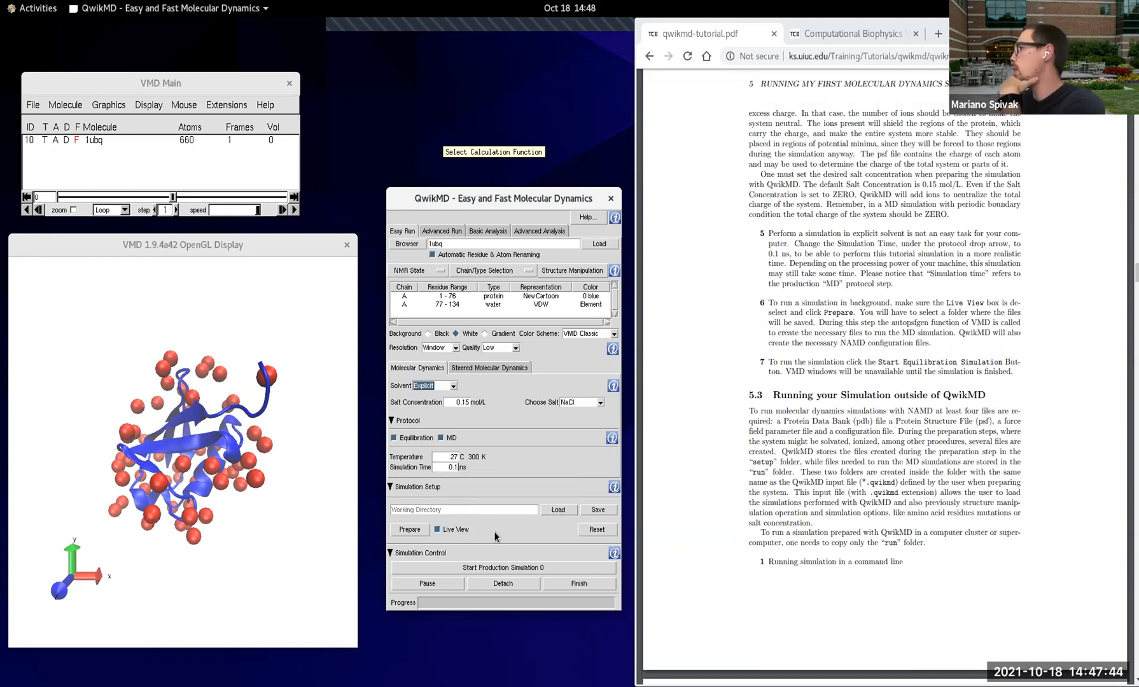
Step: Prepare the explicit-solvent simulation, saving its input file as test-1ubq-waterbox in the qwikmd-tutorial-files folder
{"action": "left_click", "coordinate": [416, 530]}
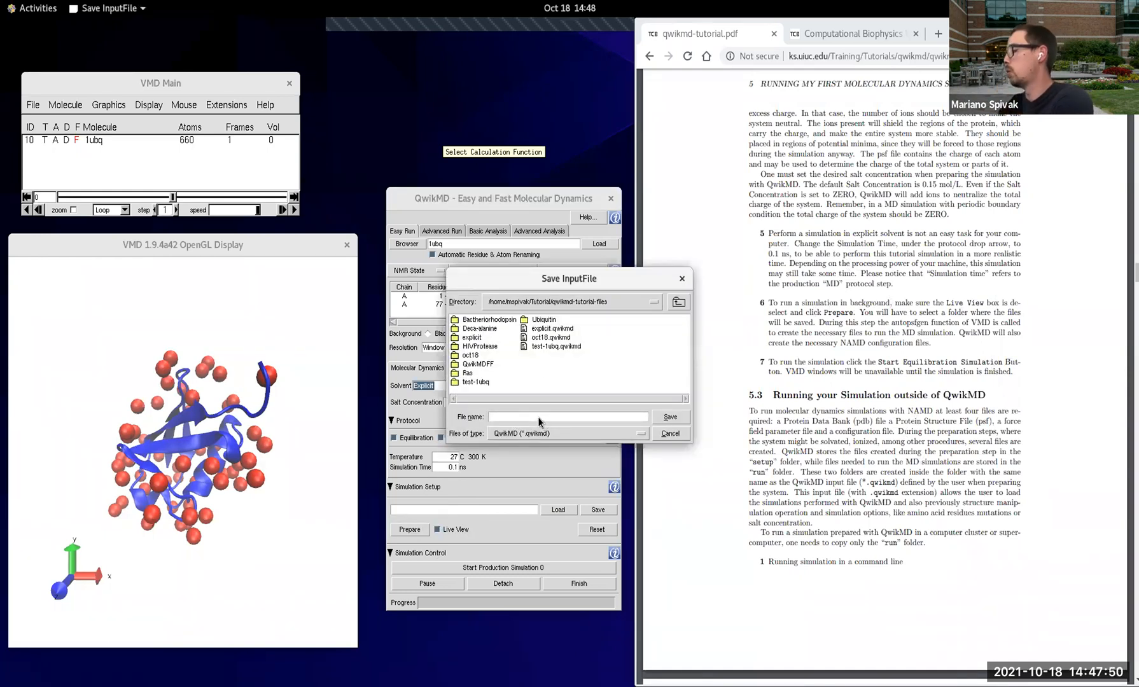
{"action": "type", "text": "test-1"}
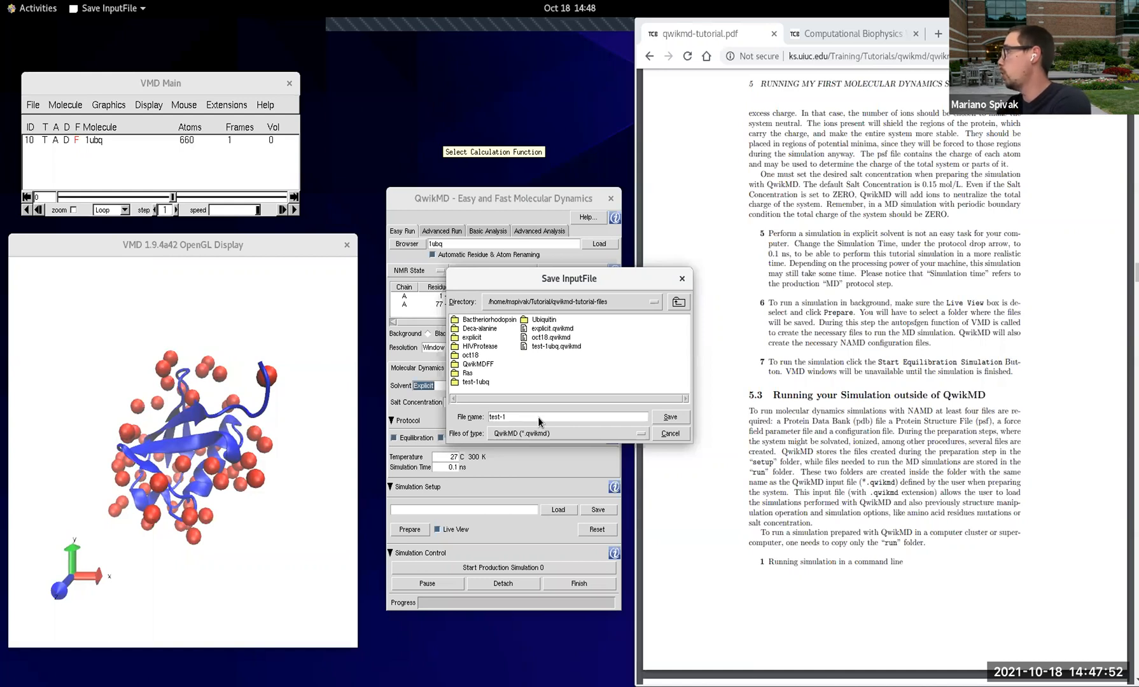
{"action": "type", "text": "ubq-waterbox"}
{"action": "left_click", "coordinate": [671, 417]}
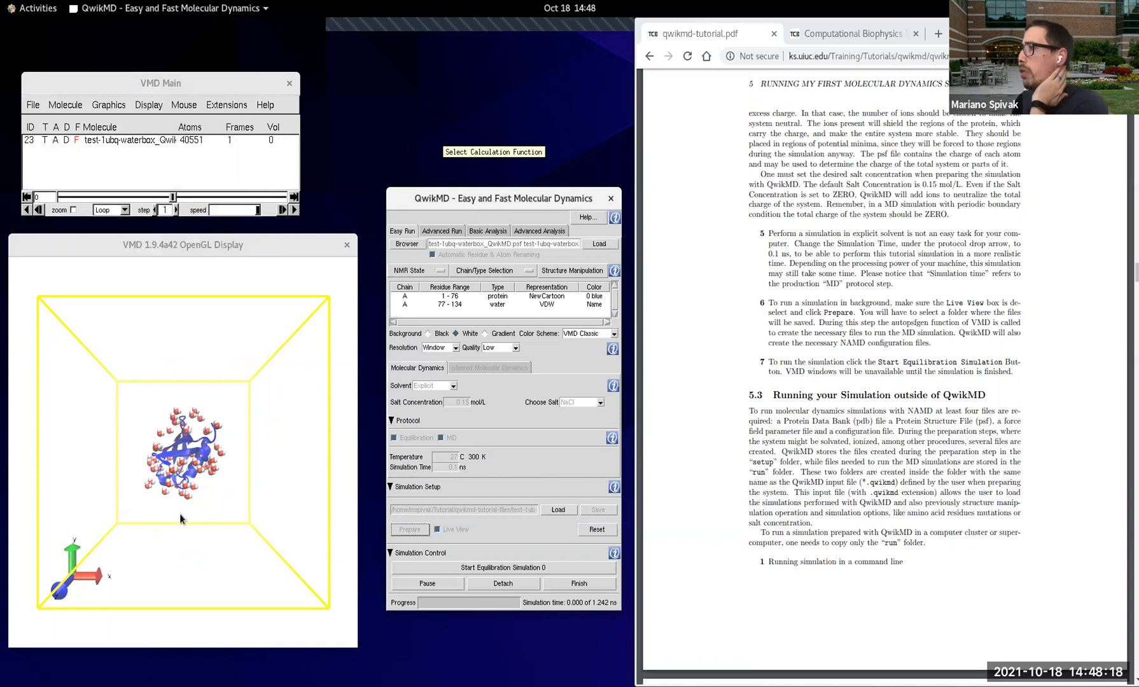
Step: Start the equilibration simulation of the solvated ubiquitin using 5 processors
{"action": "scroll", "coordinate": [216, 520], "scroll_direction": "up", "scroll_amount": 8}
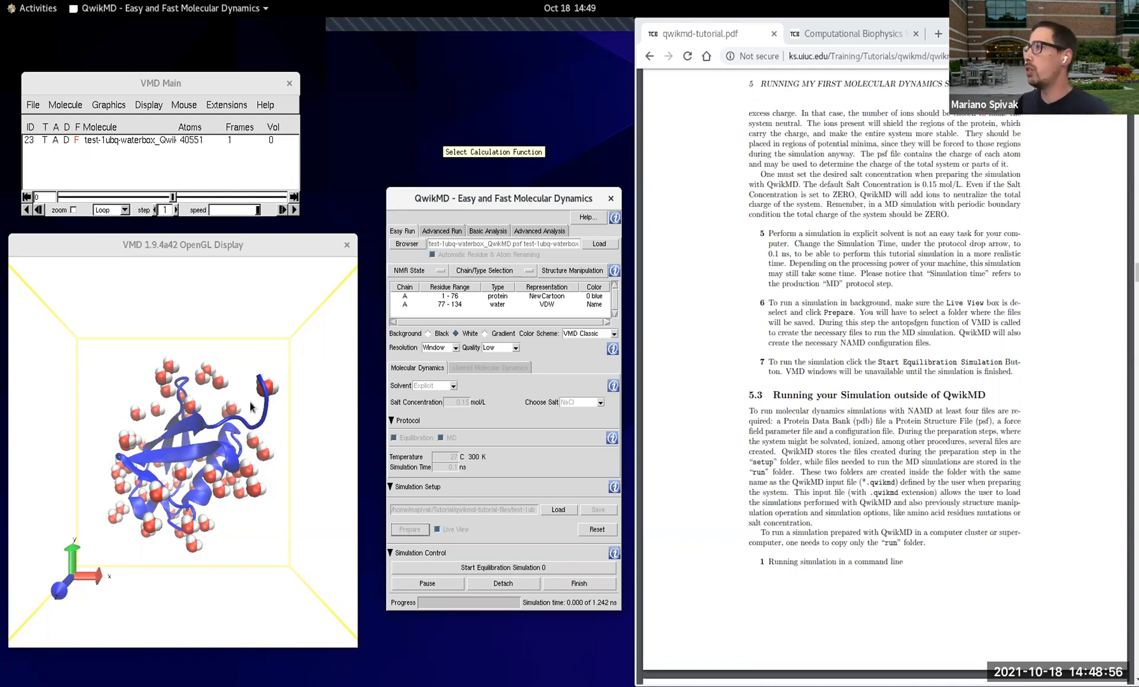
{"action": "left_click_drag", "start_coordinate": [252, 408], "coordinate": [207, 345]}
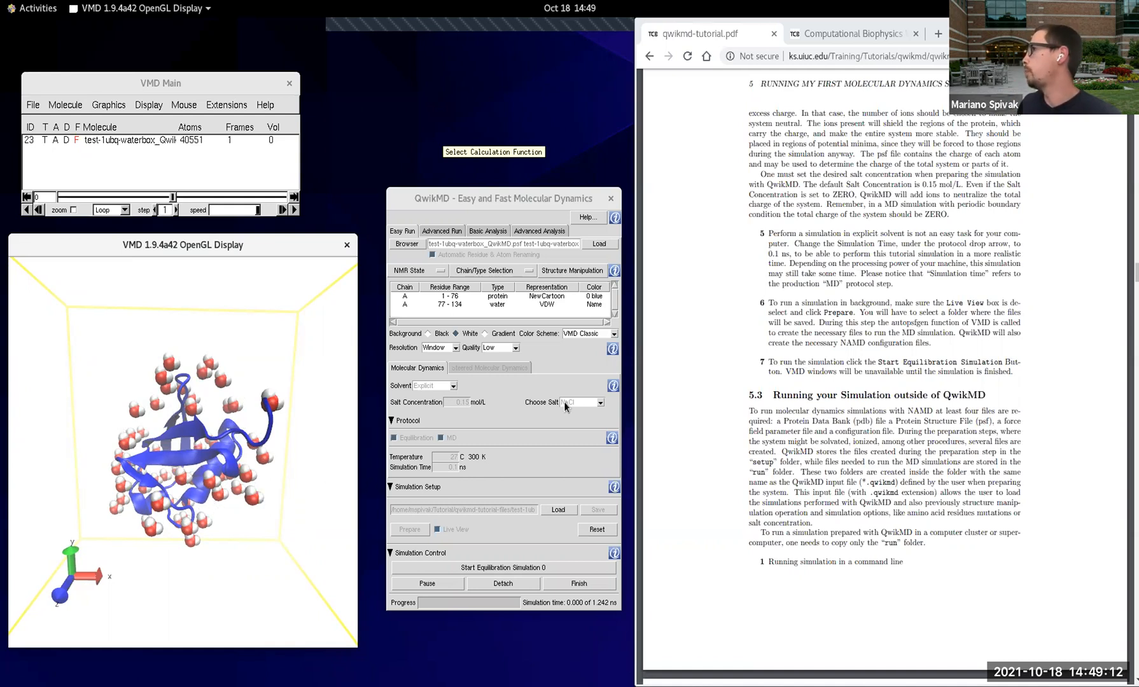
{"action": "left_click", "coordinate": [561, 567]}
{"action": "left_click_drag", "start_coordinate": [472, 619], "coordinate": [486, 436]}
{"action": "left_click", "coordinate": [517, 461]}
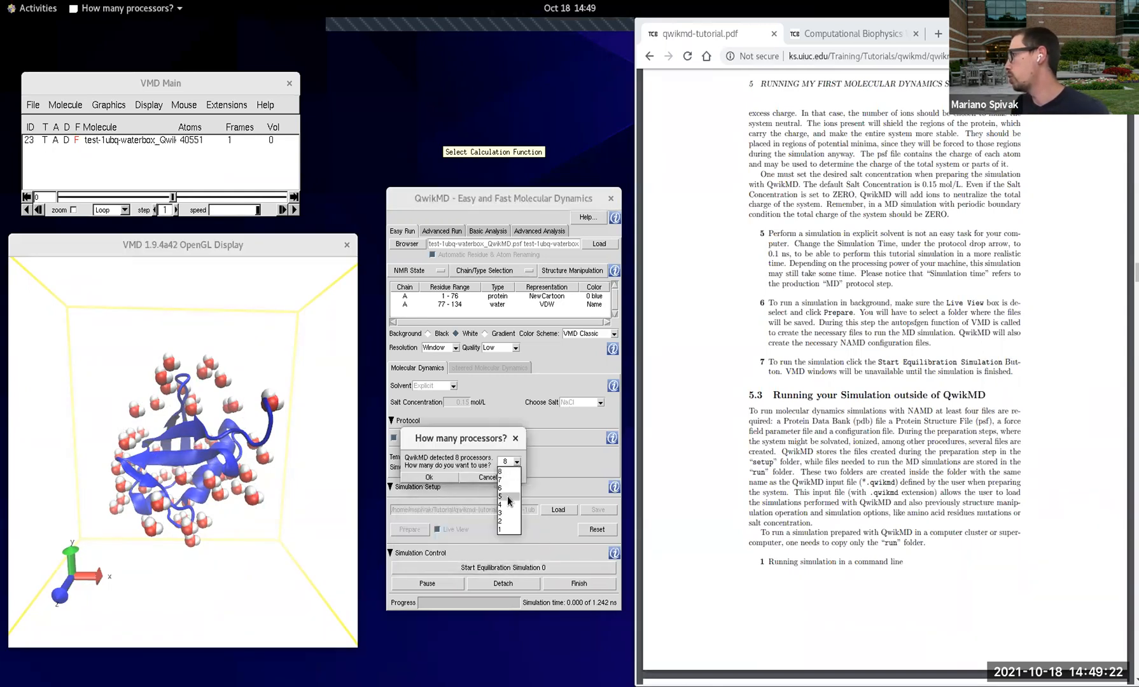
{"action": "left_click", "coordinate": [507, 500]}
{"action": "left_click", "coordinate": [443, 478]}
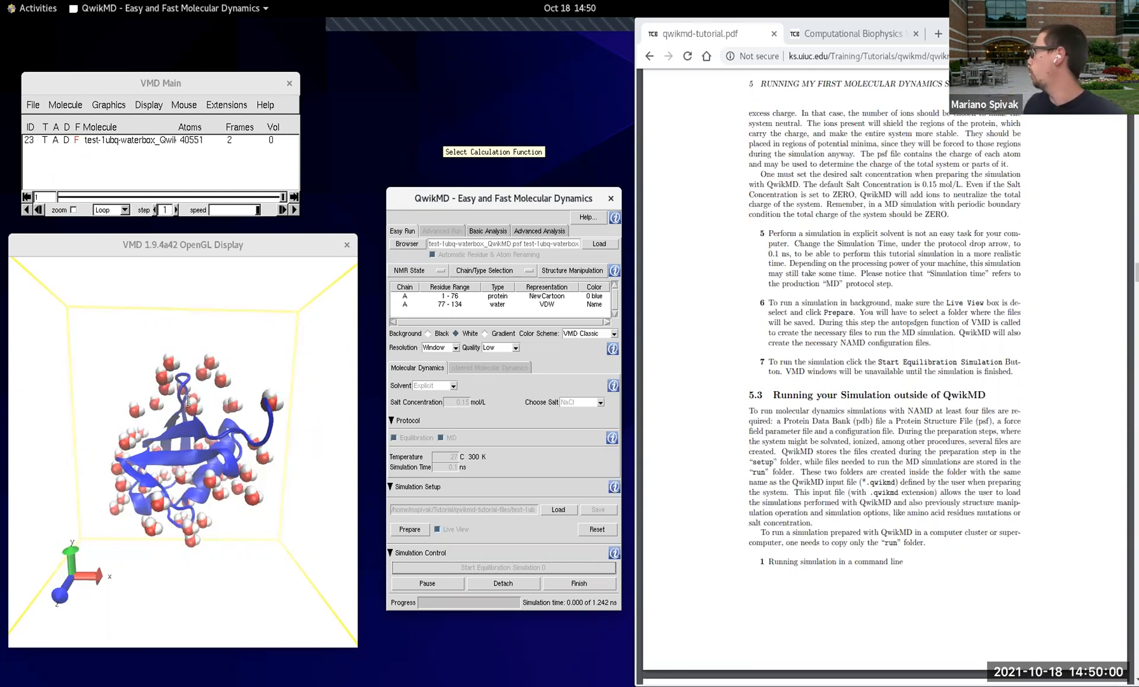
Step: Examine the ubiquitin and surrounding water molecules up close during the live water box equilibration
{"action": "left_click", "coordinate": [859, 489]}
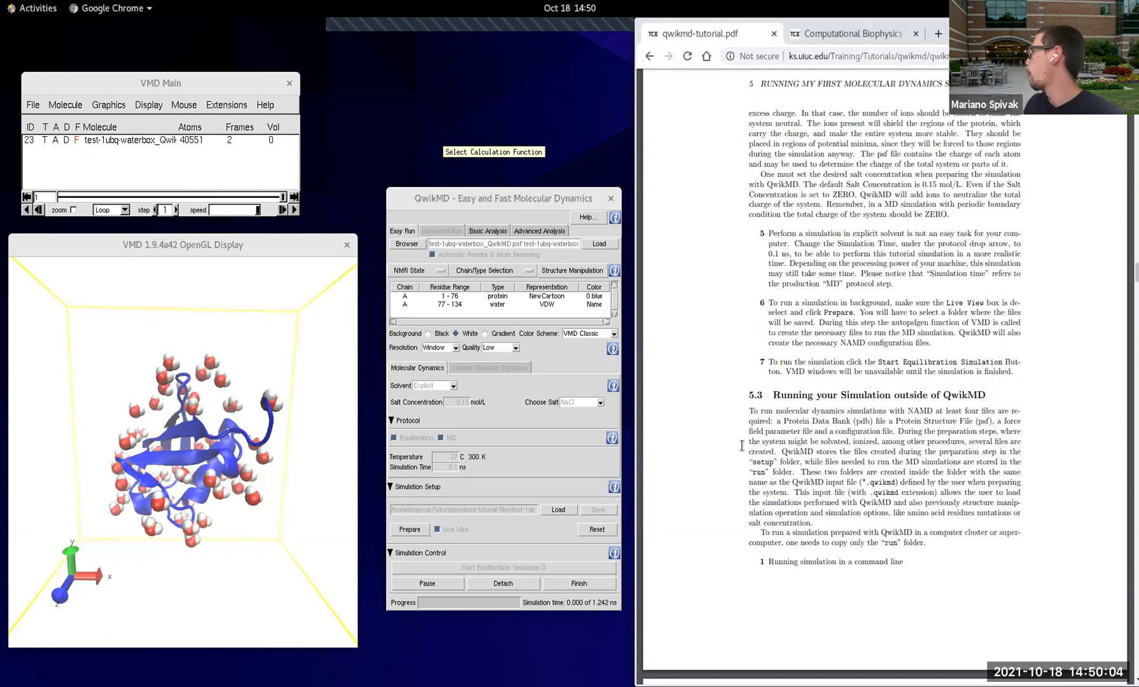
{"action": "scroll", "coordinate": [834, 406], "scroll_direction": "up", "scroll_amount": 1}
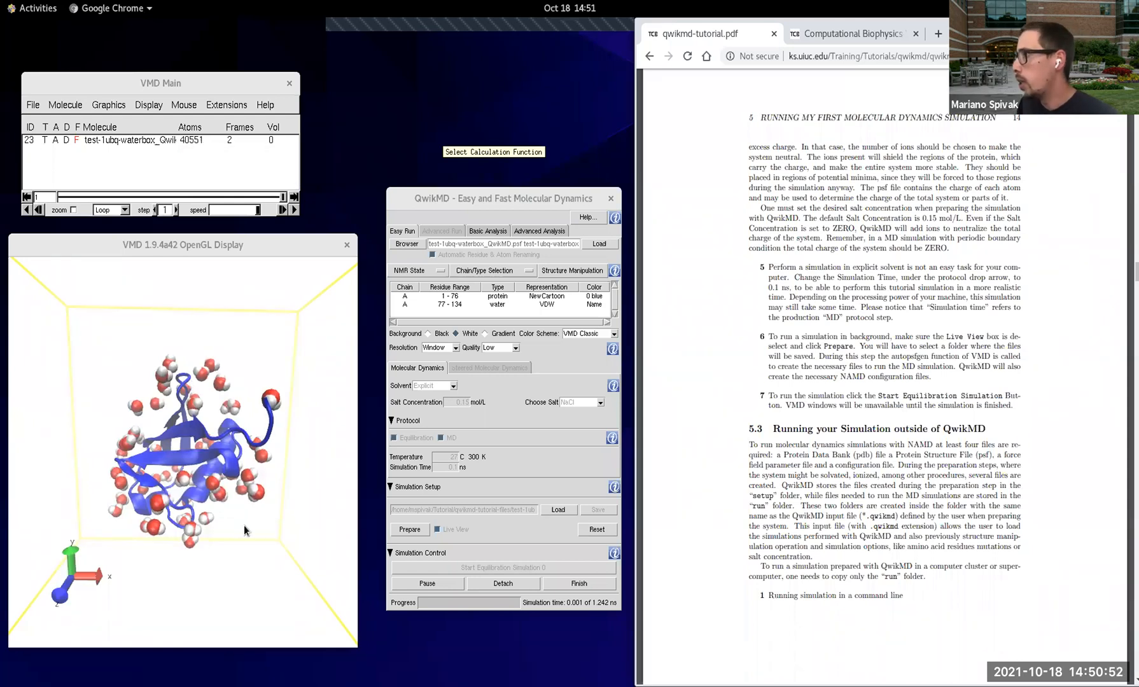
{"action": "left_click", "coordinate": [231, 511]}
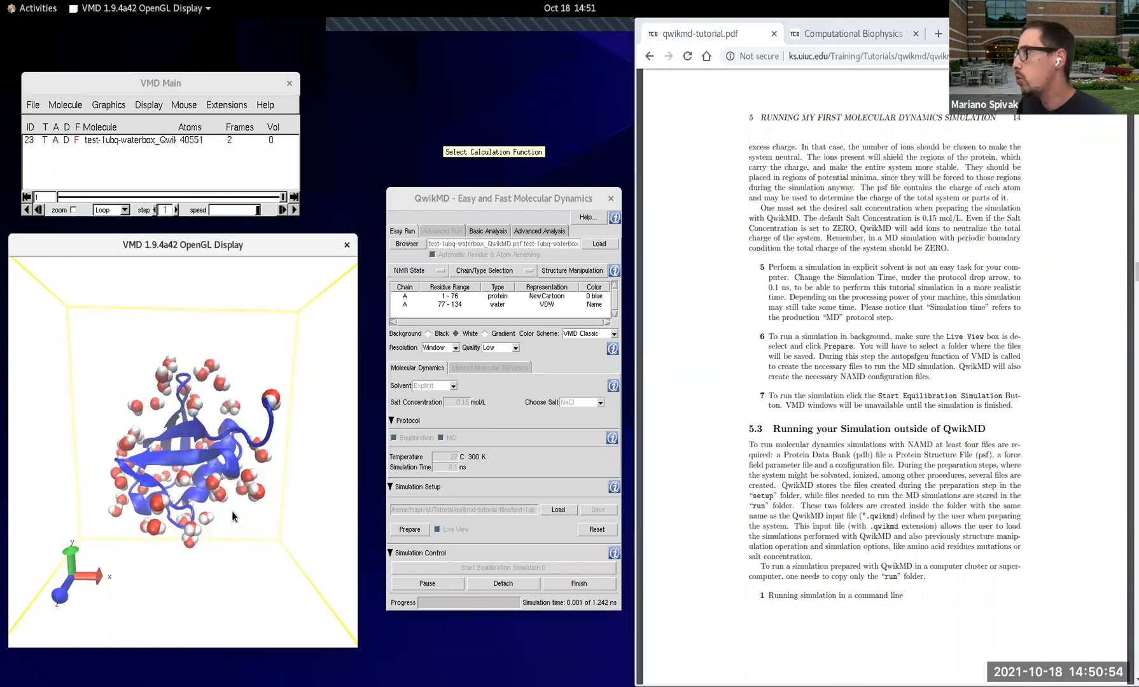
{"action": "scroll", "coordinate": [231, 511], "scroll_direction": "up", "scroll_amount": 3}
{"action": "scroll", "coordinate": [232, 511], "scroll_direction": "down", "scroll_amount": 2}
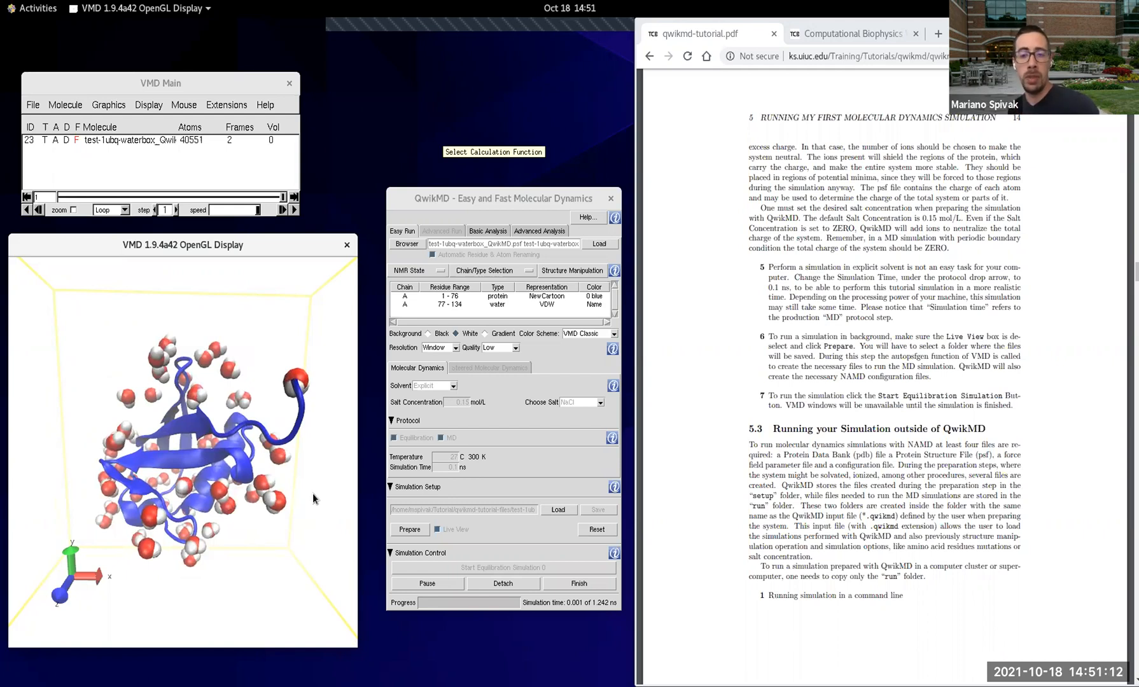
Step: Finish the running water box equilibration, dismiss the notices, and reset QwikMD to an empty session
{"action": "left_click", "coordinate": [581, 585]}
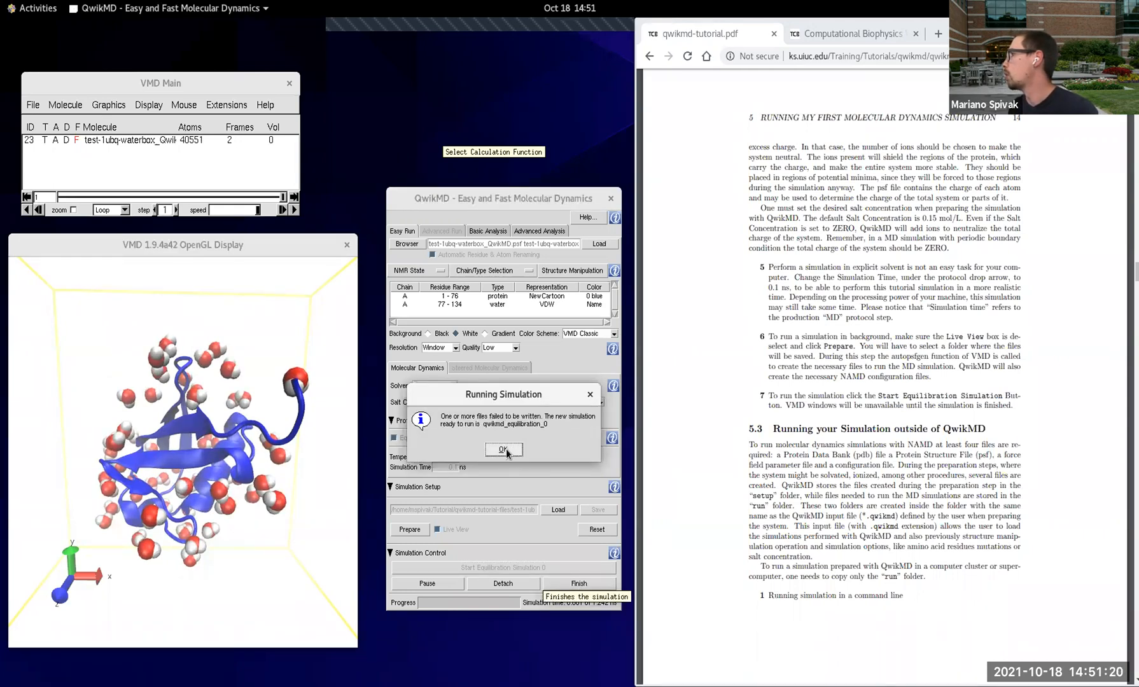
{"action": "left_click", "coordinate": [502, 449]}
{"action": "left_click", "coordinate": [579, 584]}
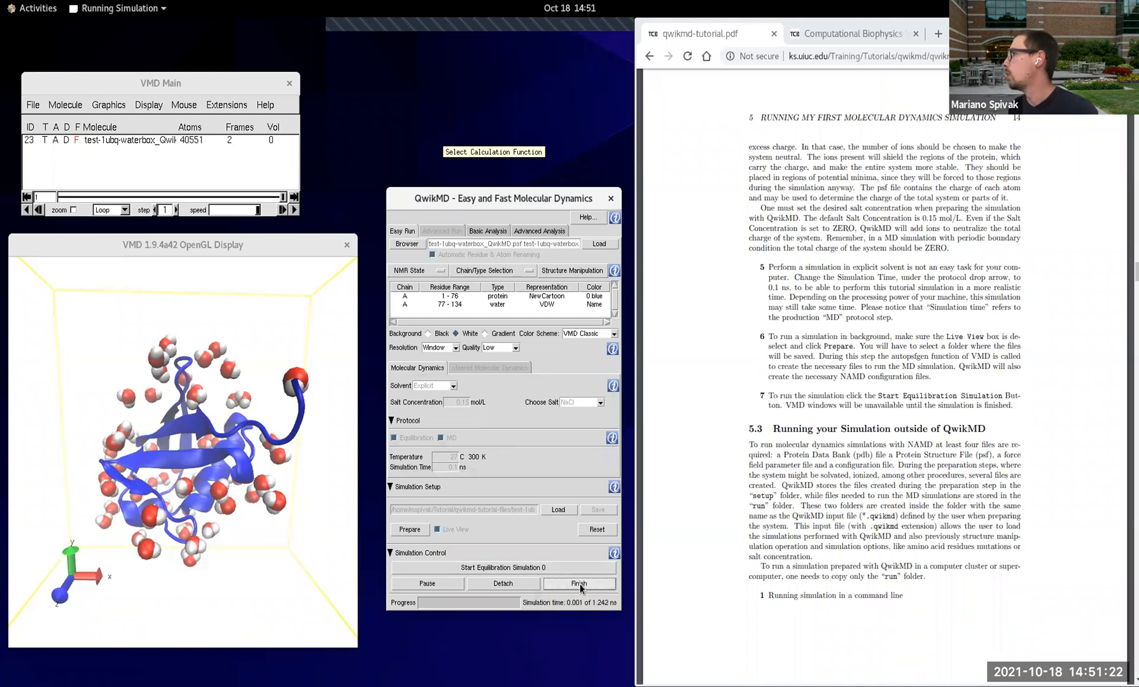
{"action": "left_click", "coordinate": [516, 450]}
{"action": "left_click", "coordinate": [583, 529]}
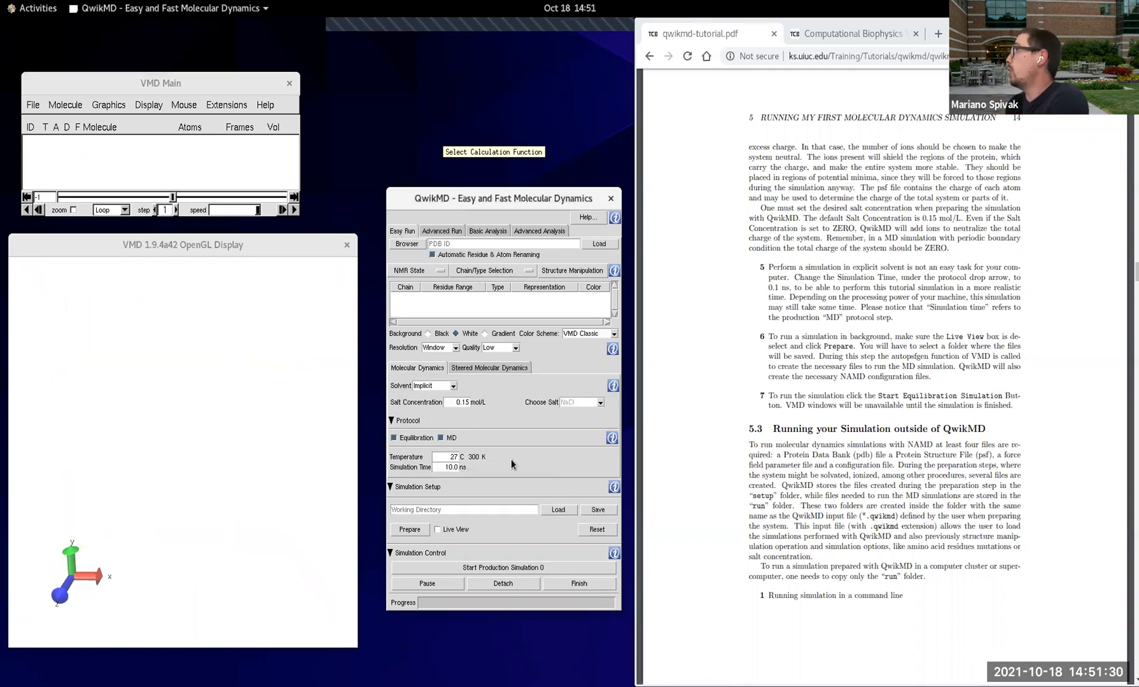
Step: Switch to the Terminal, open a new tab in the qwikmd-tutorial-files folder, and enlarge its text
{"action": "key", "text": "alt+Tab"}
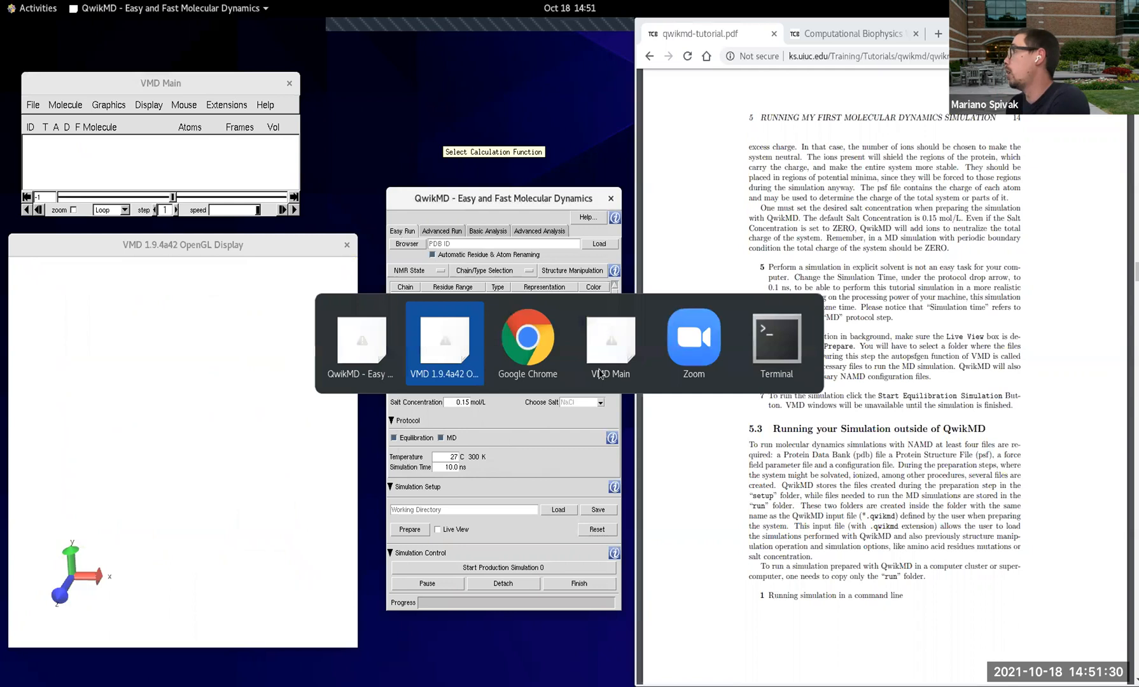
{"action": "left_click", "coordinate": [778, 359]}
{"action": "left_click_drag", "start_coordinate": [401, 344], "coordinate": [515, 545]}
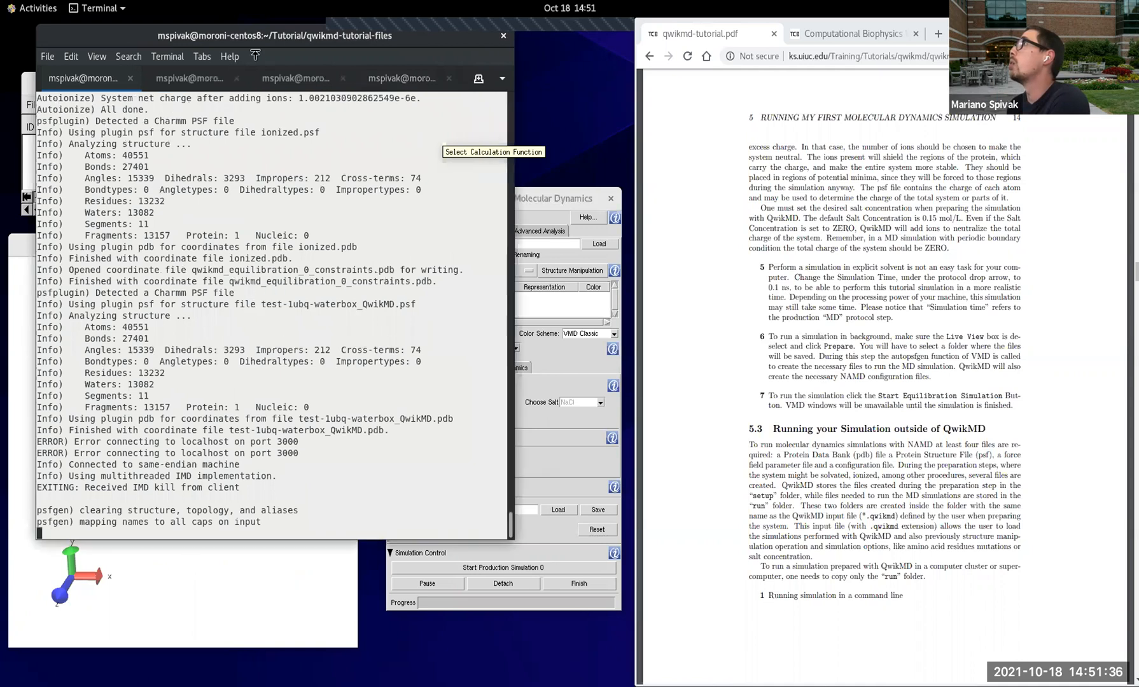
{"action": "left_click", "coordinate": [478, 78]}
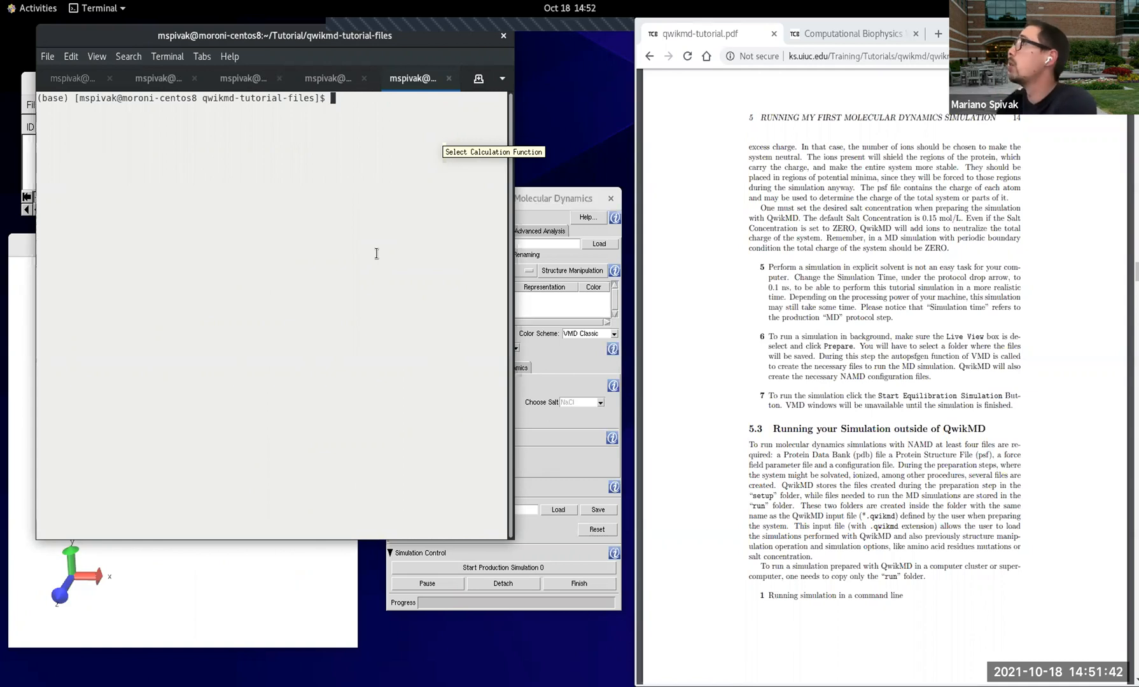
{"action": "key", "text": "ctrl+plus"}
{"action": "key", "text": "ctrl+plus"}
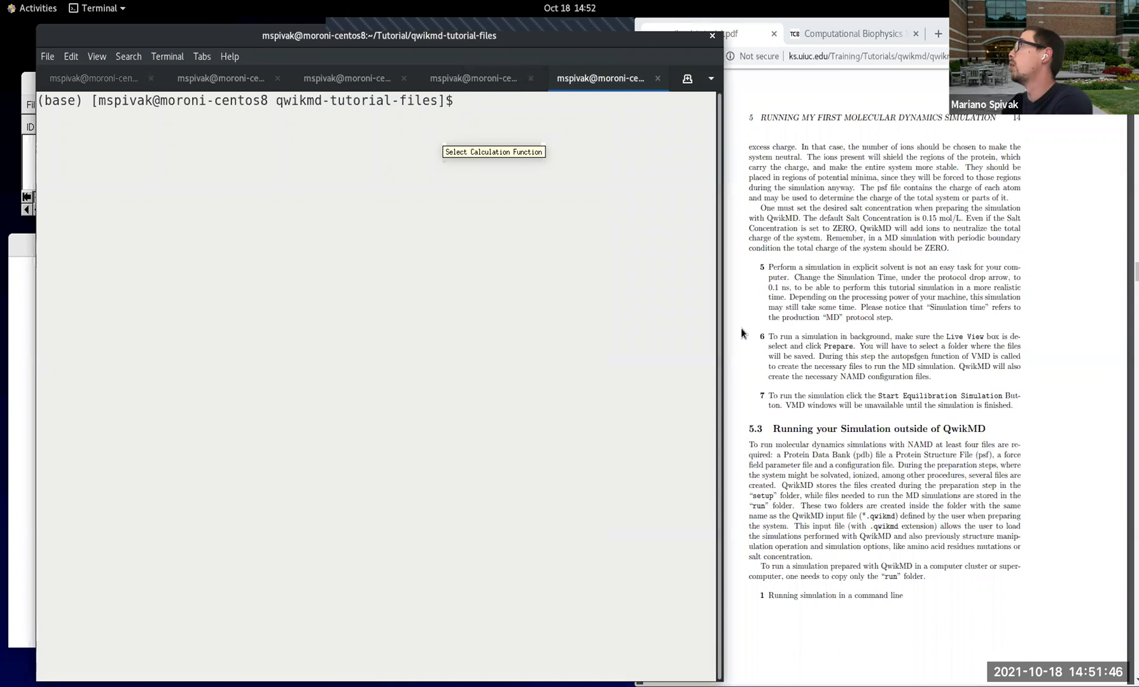
Step: List the tutorial folder's files and highlight the test-1ubq-waterbox folder and the test-1ubq-waterbox.qwikmd file
{"action": "type", "text": "ls"}
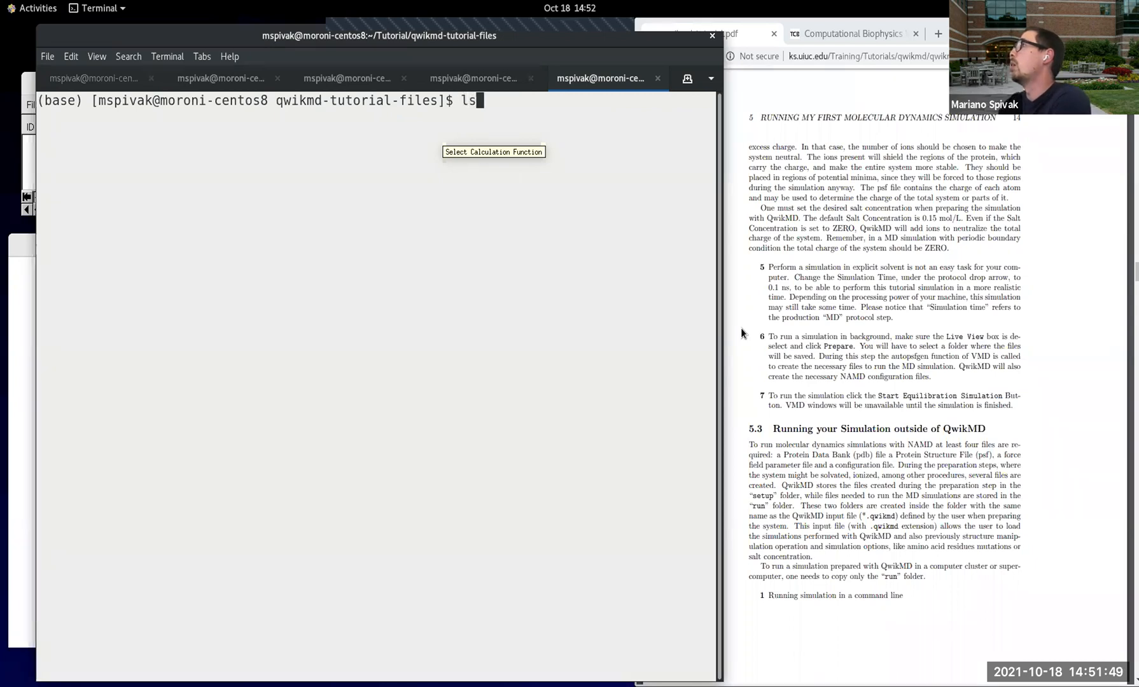
{"action": "key", "text": "Return"}
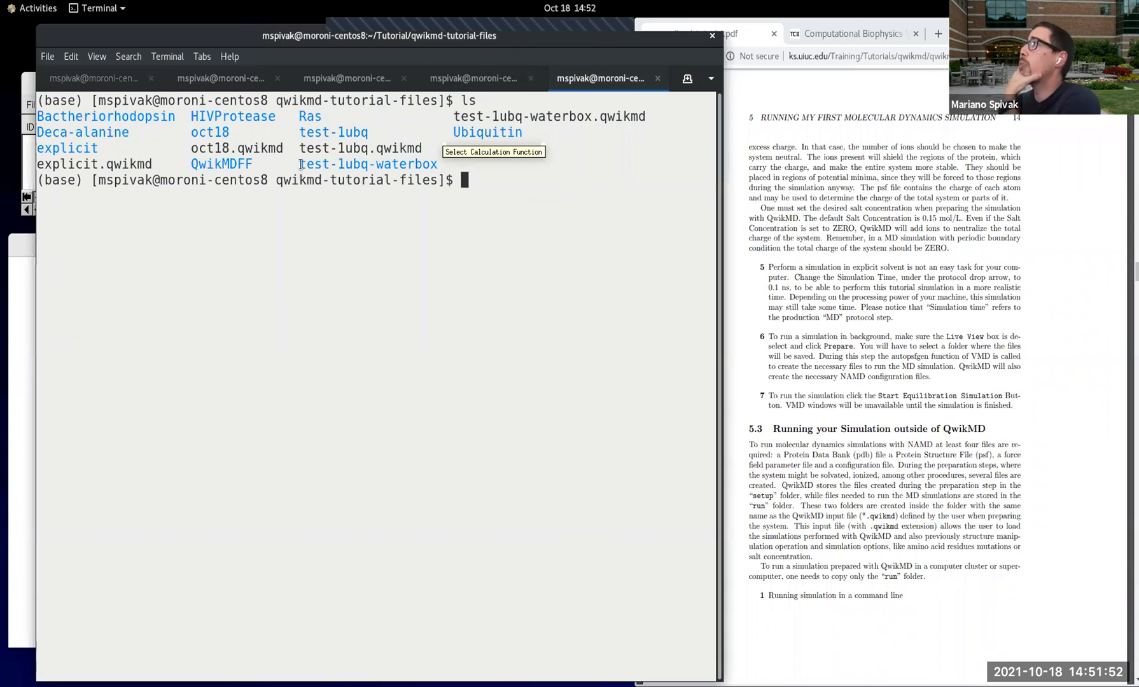
{"action": "left_click_drag", "start_coordinate": [301, 167], "coordinate": [438, 164]}
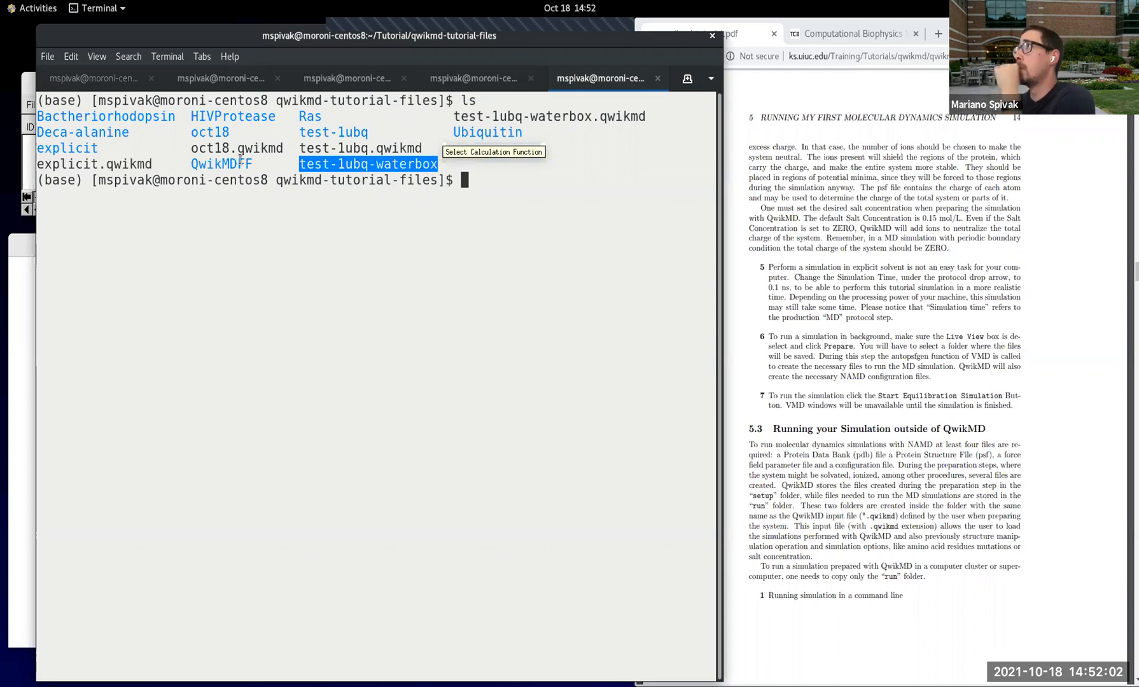
{"action": "left_click_drag", "start_coordinate": [455, 117], "coordinate": [642, 117]}
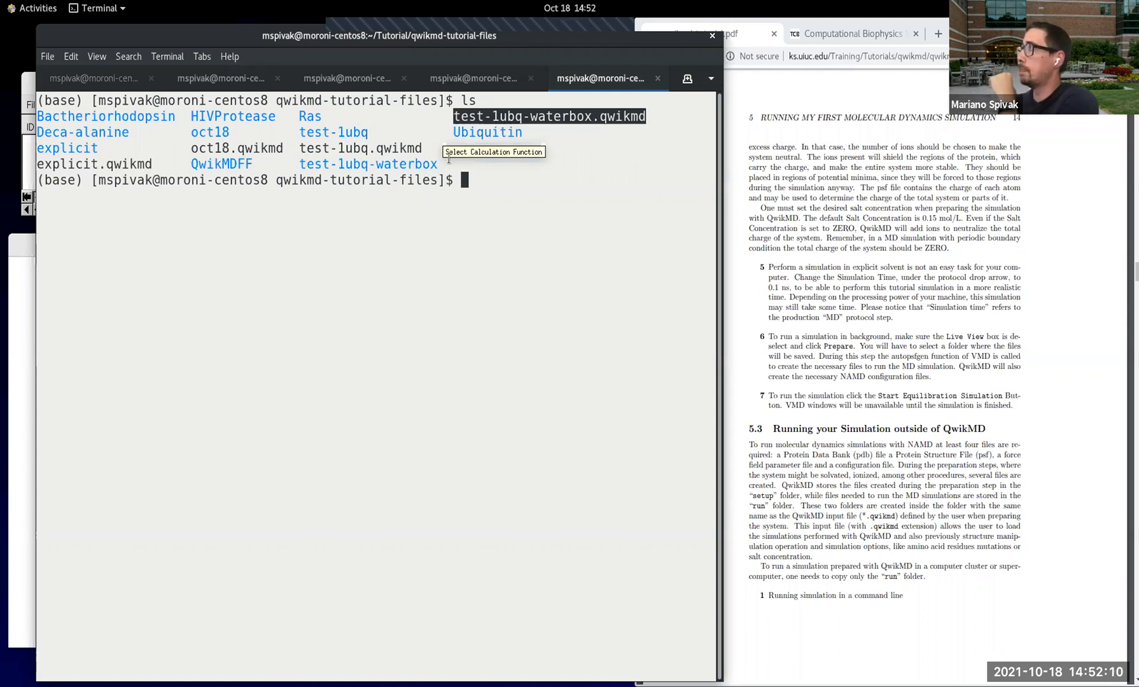
Step: Open test-1ubq-waterbox.qwikmd in vi
{"action": "left_click", "coordinate": [508, 190]}
{"action": "type", "text": "vi test-"}
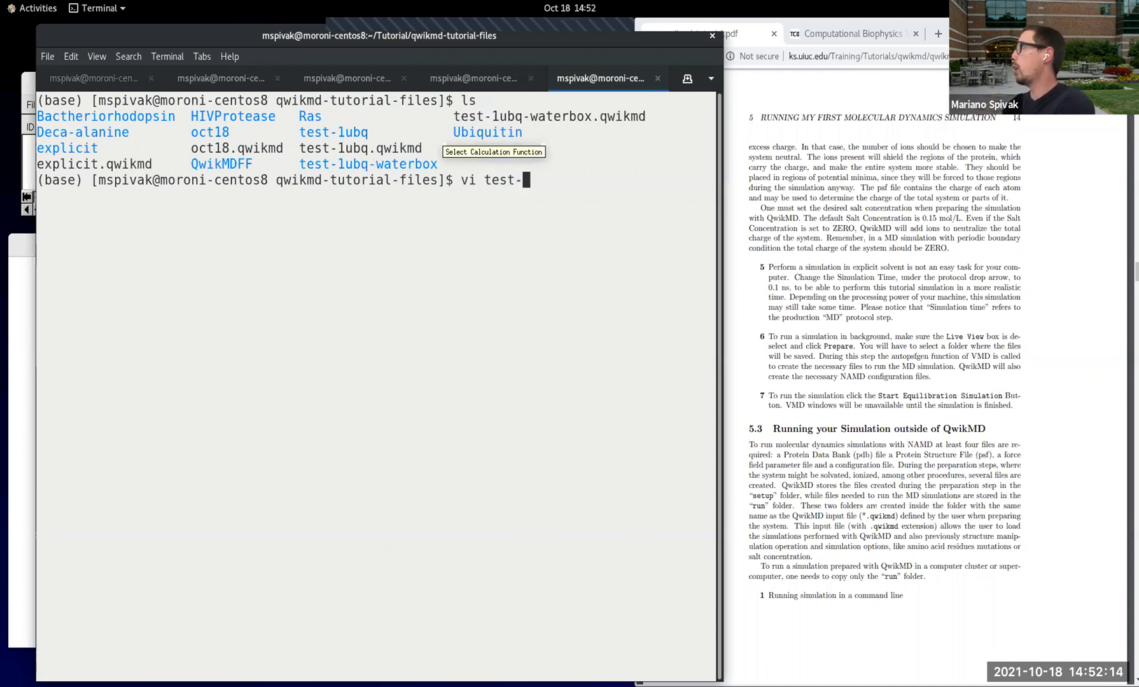
{"action": "type", "text": "1ubq"}
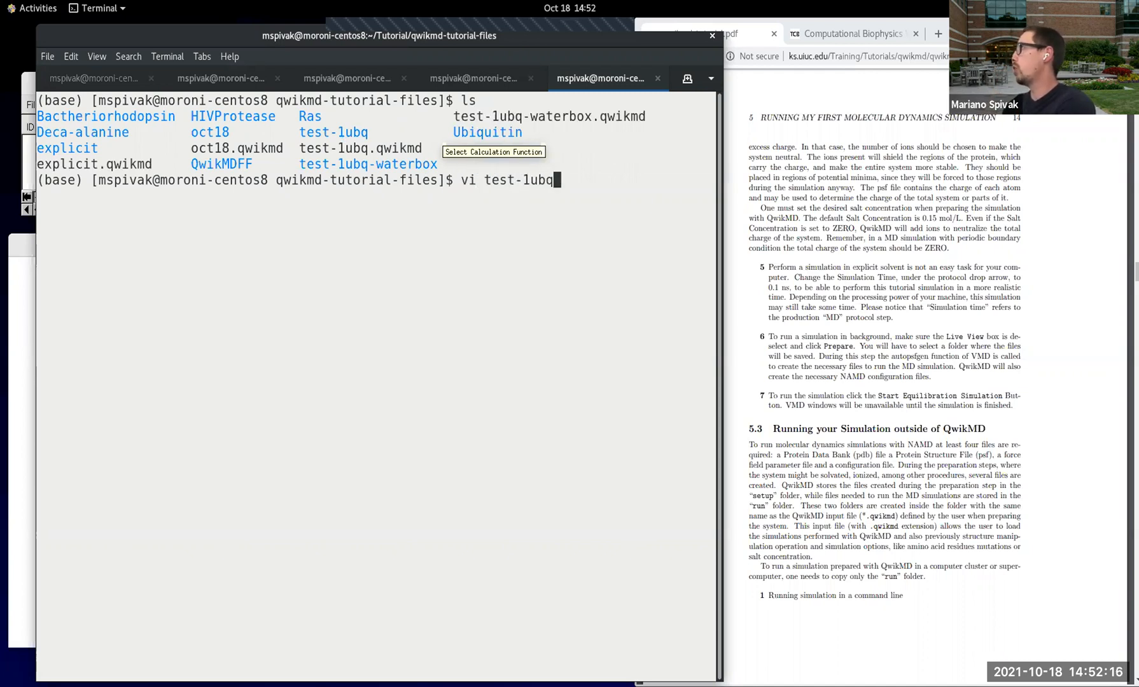
{"action": "type", "text": "-waterbox."}
{"action": "key", "text": "Tab"}
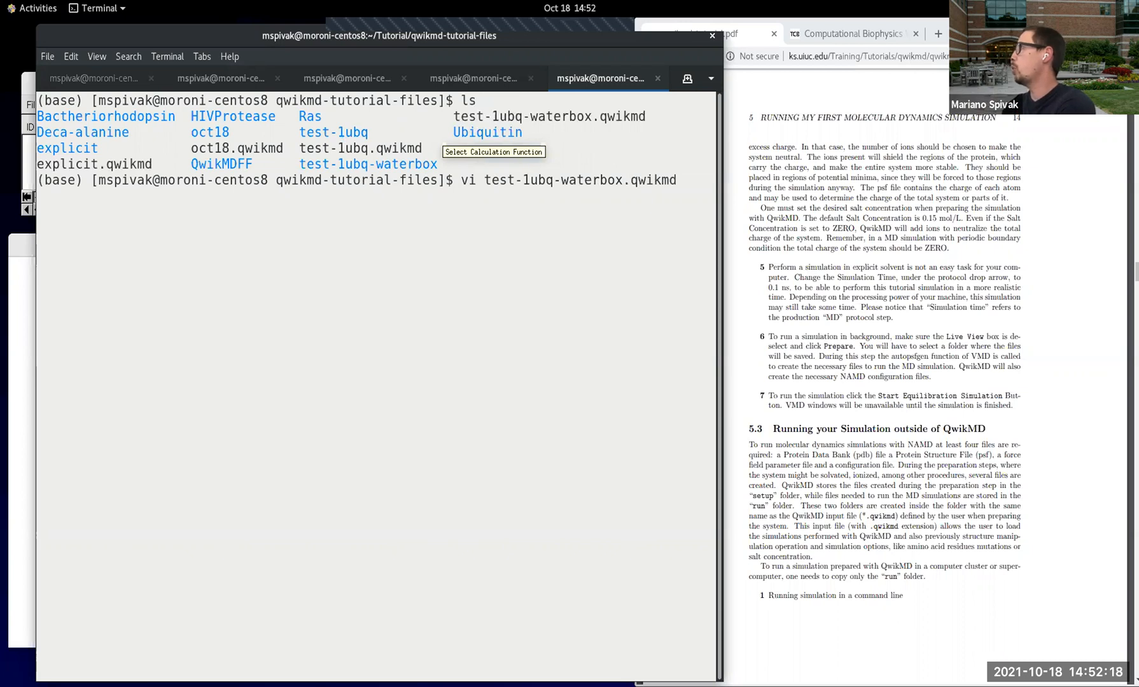
{"action": "key", "text": "Return"}
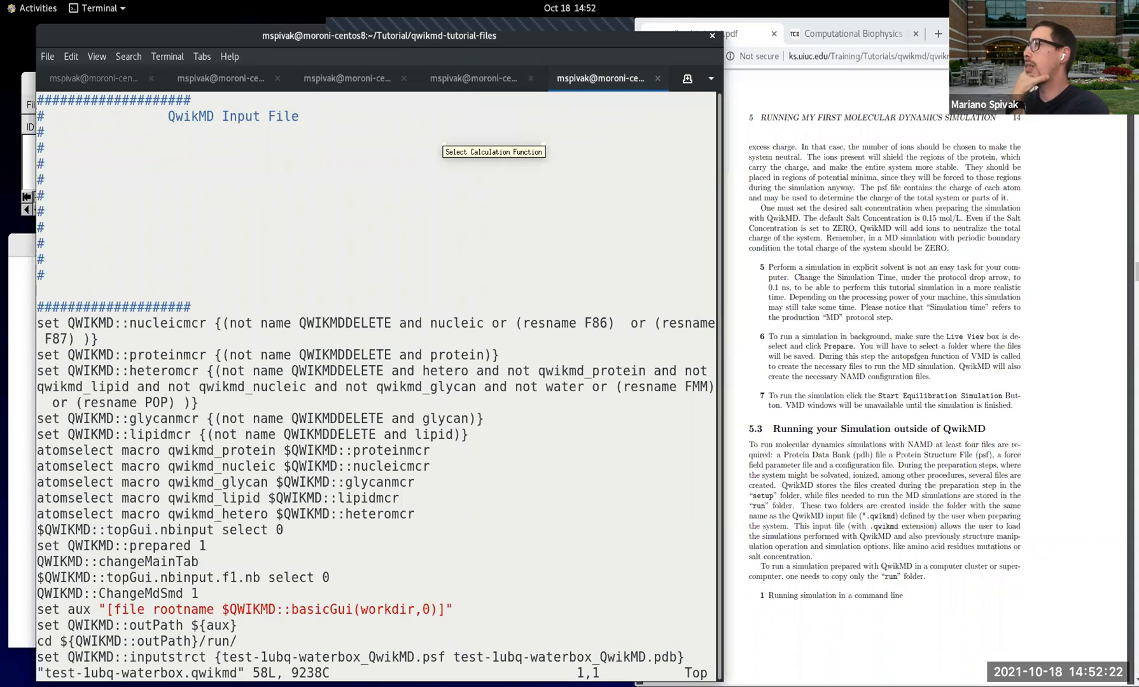
Step: Widen the terminal window and look over the header and first settings of the QwikMD input file
{"action": "key", "text": "Down"}
{"action": "key", "text": "Down"}
{"action": "key", "text": "Down"}
{"action": "key", "text": "Down"}
{"action": "key", "text": "Down"}
{"action": "key", "text": "Down"}
{"action": "key", "text": "Down"}
{"action": "key", "text": "Down"}
{"action": "key", "text": "Down"}
{"action": "key", "text": "Down"}
{"action": "key", "text": "Down"}
{"action": "key", "text": "Down"}
{"action": "key", "text": "Down"}
{"action": "key", "text": "Down"}
{"action": "key", "text": "Down"}
{"action": "key", "text": "Down"}
{"action": "key", "text": "Down"}
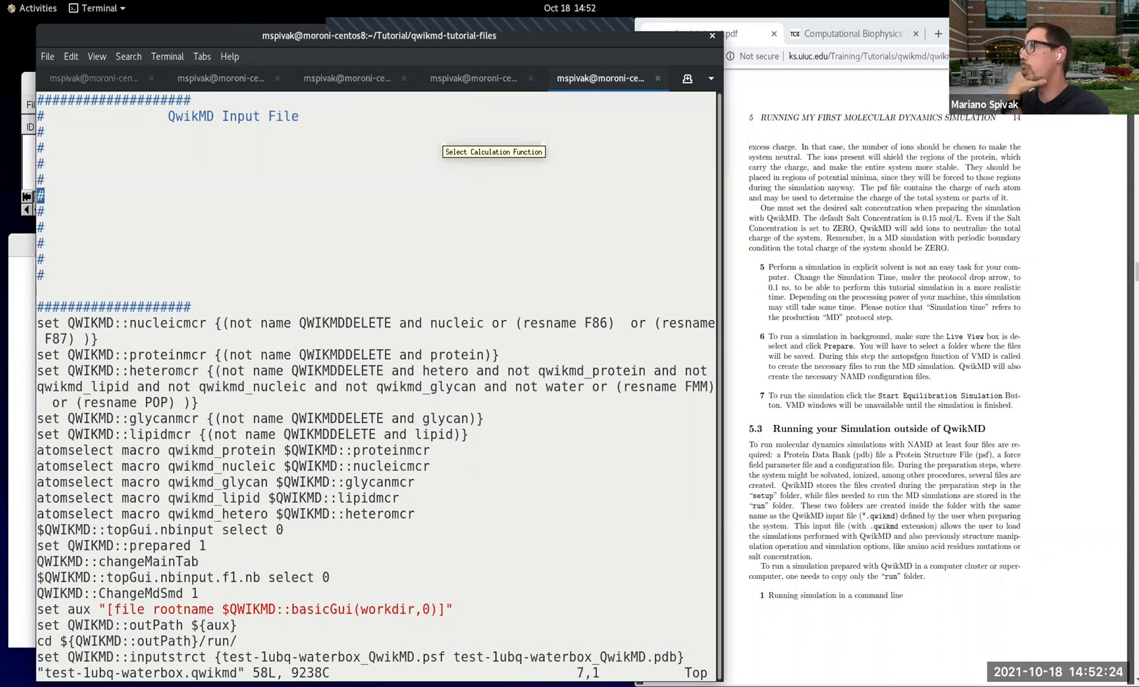
{"action": "key", "text": "Down"}
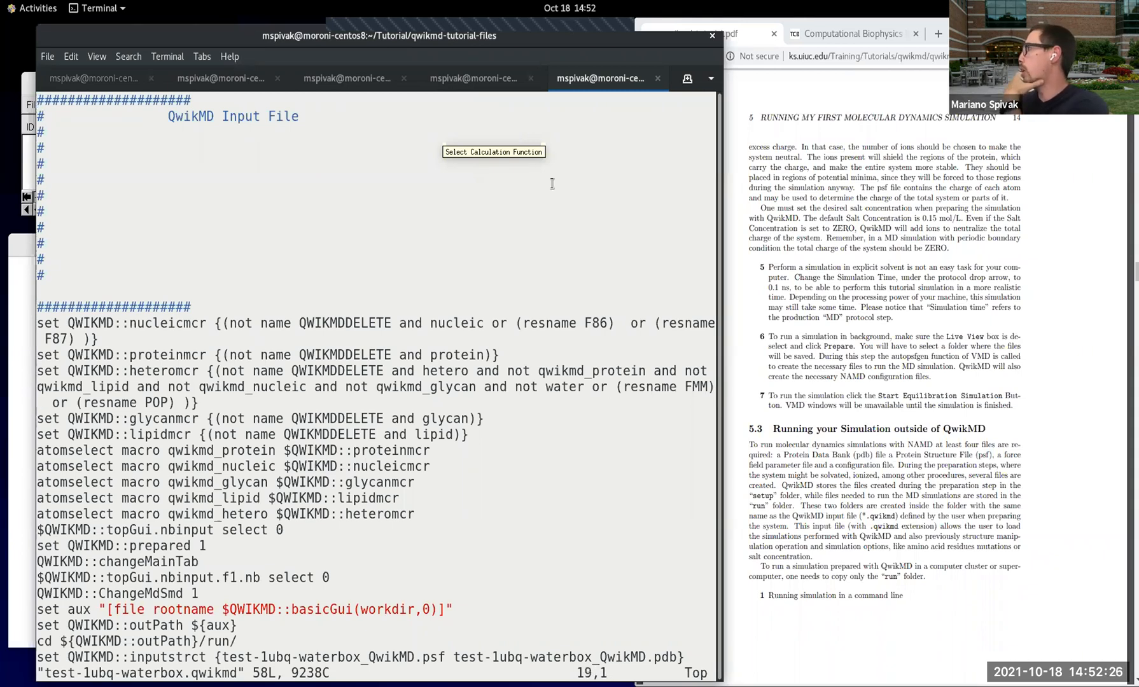
{"action": "left_click_drag", "start_coordinate": [717, 215], "coordinate": [1130, 215]}
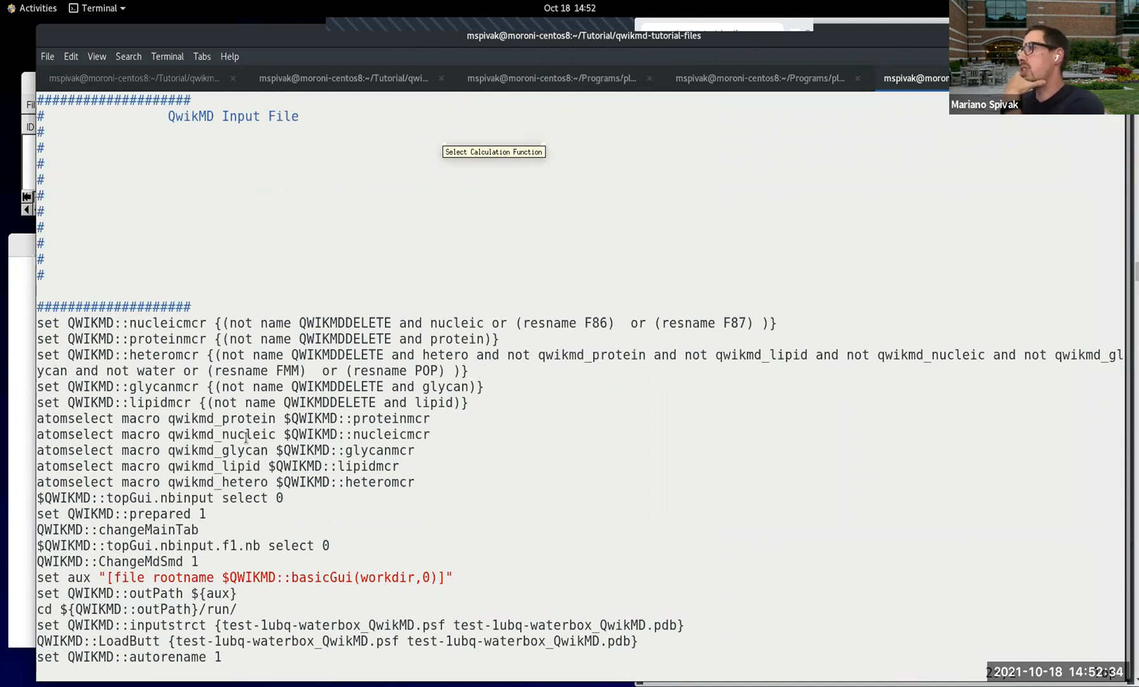
{"action": "scroll", "coordinate": [245, 438], "scroll_direction": "down", "scroll_amount": 4}
{"action": "scroll", "coordinate": [250, 437], "scroll_direction": "up", "scroll_amount": 4}
{"action": "scroll", "coordinate": [251, 438], "scroll_direction": "up", "scroll_amount": 3}
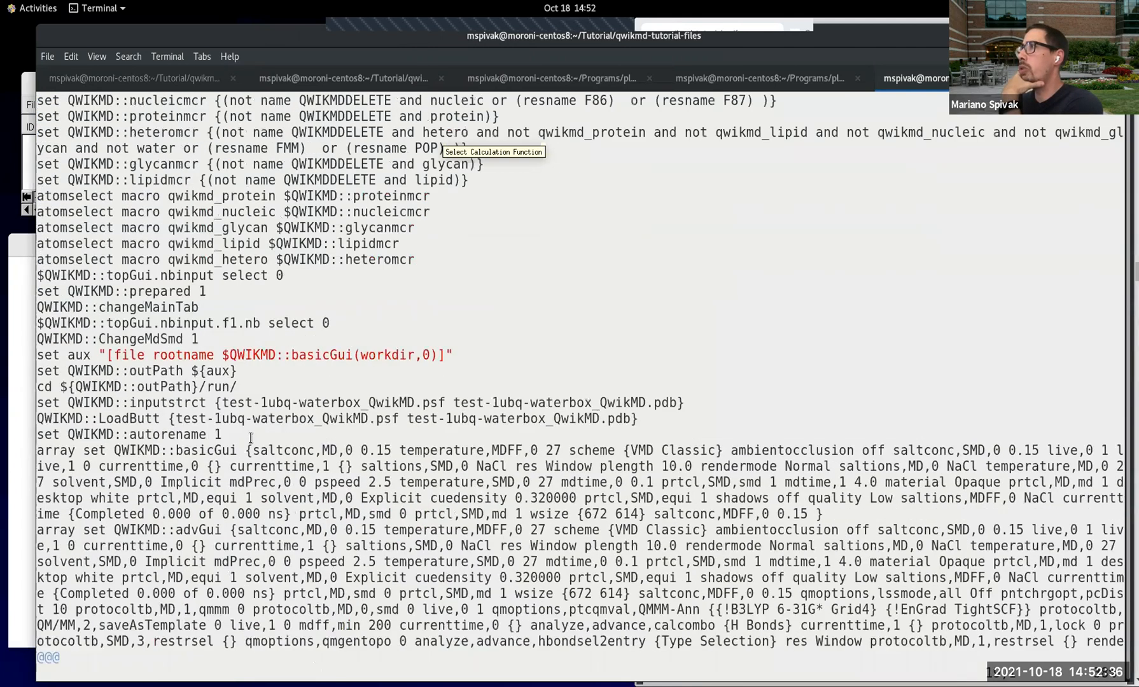
{"action": "scroll", "coordinate": [251, 438], "scroll_direction": "up", "scroll_amount": 2}
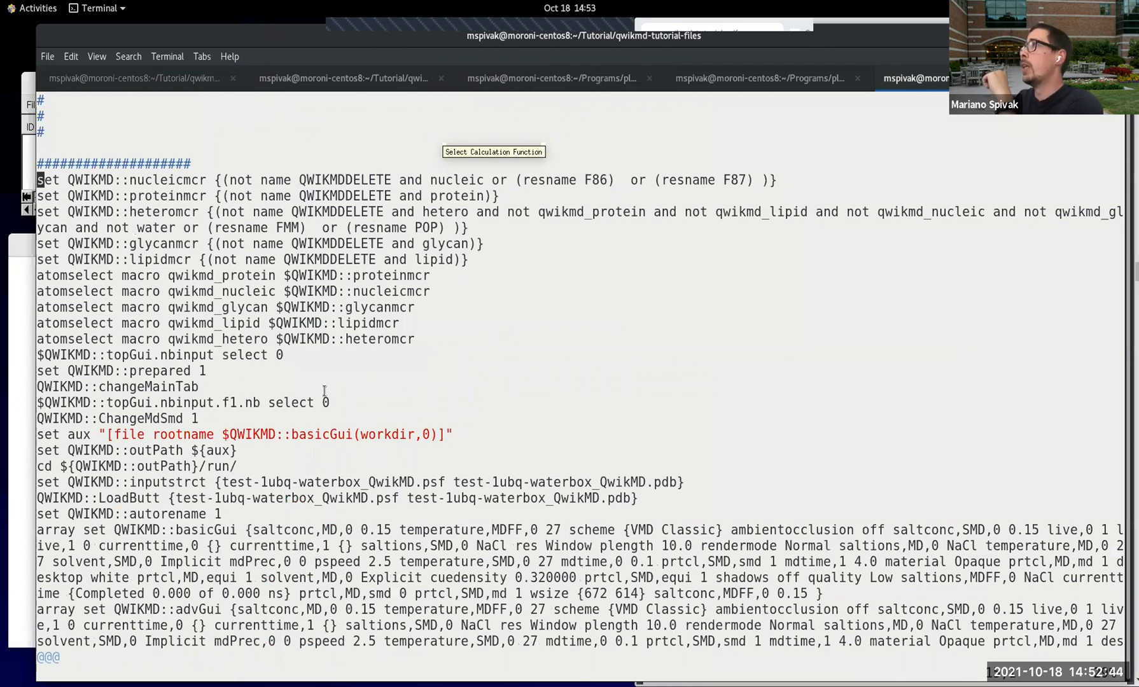
Step: Go through the selection macro definitions line by line and highlight the QWIKMD::prepared setting and its value
{"action": "key", "text": "Down"}
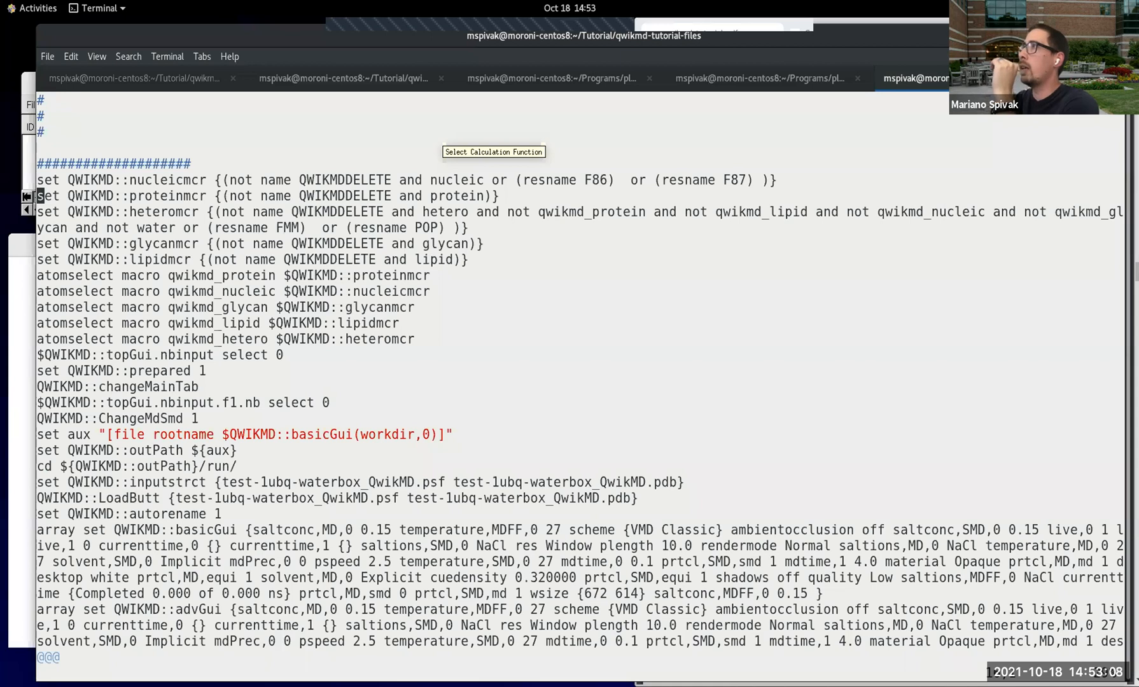
{"action": "key", "text": "Down"}
{"action": "key", "text": "Down"}
{"action": "key", "text": "Down"}
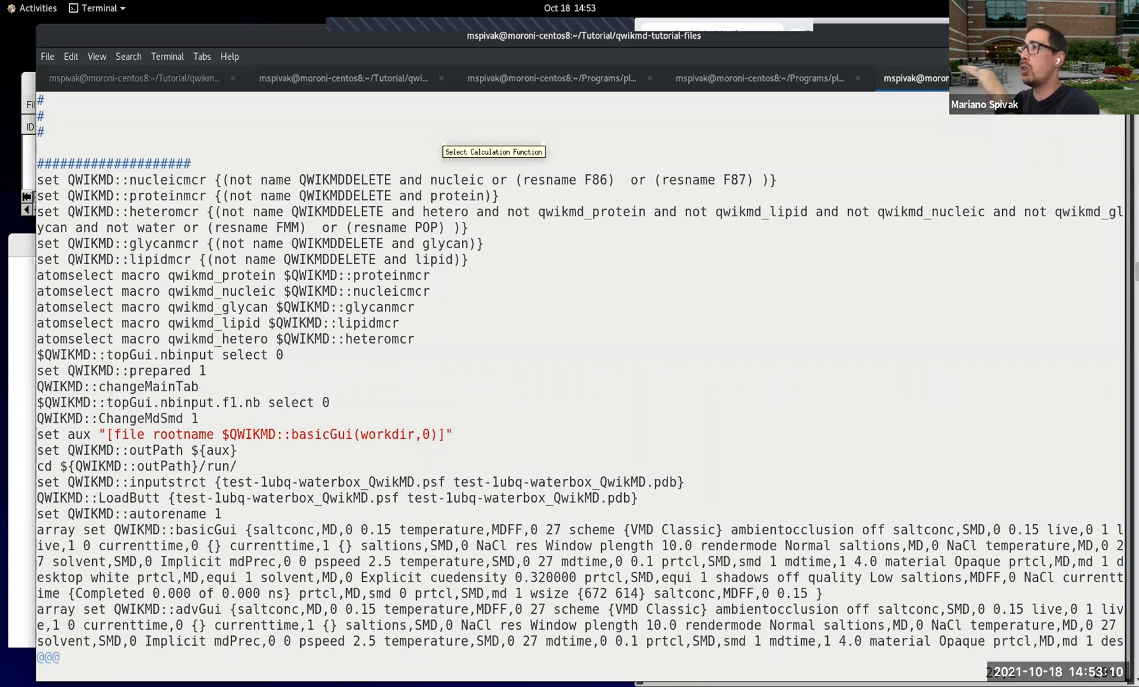
{"action": "key", "text": "Down"}
{"action": "key", "text": "Down"}
{"action": "key", "text": "Down"}
{"action": "key", "text": "Down"}
{"action": "key", "text": "Down"}
{"action": "key", "text": "Down"}
{"action": "key", "text": "Down"}
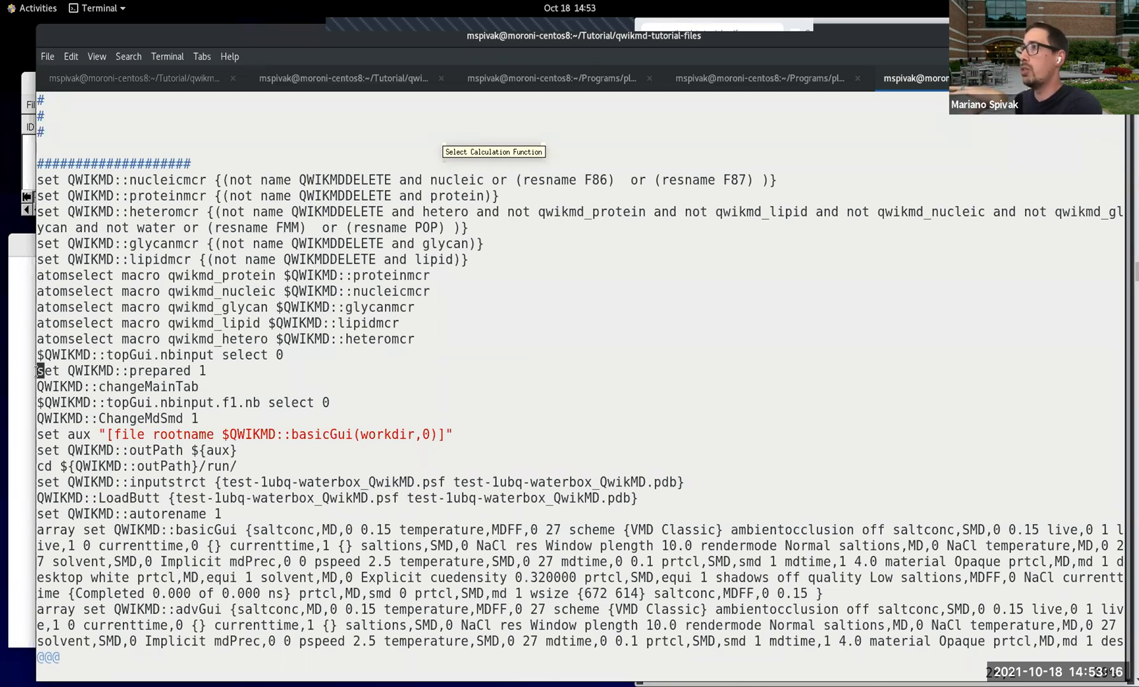
{"action": "left_click_drag", "start_coordinate": [42, 371], "coordinate": [194, 372]}
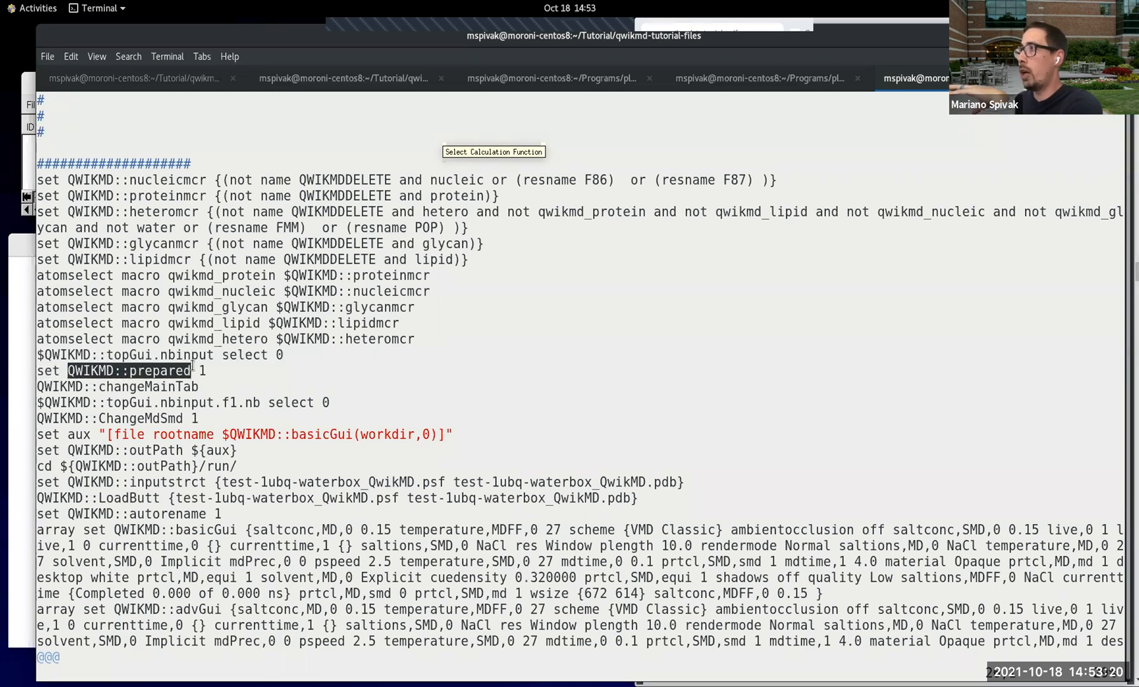
{"action": "left_click", "coordinate": [207, 369]}
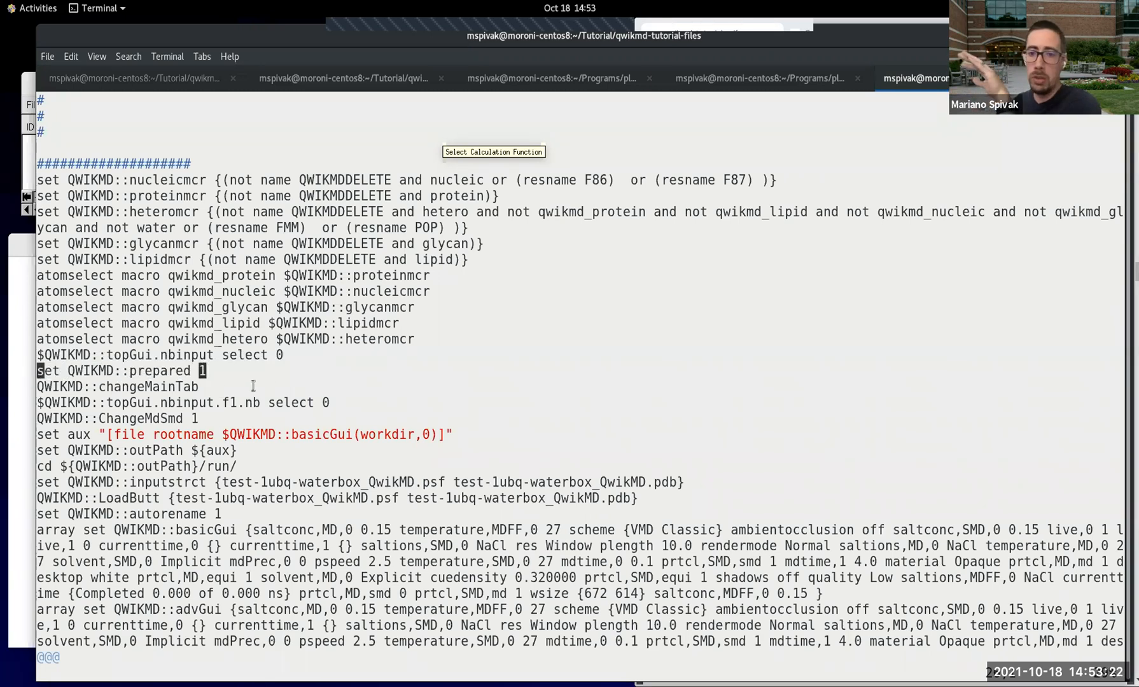
Step: Review the rest of the input file down to the QWIKMD::maxSteps line, then return to the atomselect macros
{"action": "key", "text": "Down"}
{"action": "key", "text": "Down"}
{"action": "key", "text": "Down"}
{"action": "key", "text": "Down"}
{"action": "key", "text": "Down"}
{"action": "key", "text": "Down"}
{"action": "key", "text": "Down"}
{"action": "key", "text": "Down"}
{"action": "key", "text": "Down"}
{"action": "key", "text": "Page_Down"}
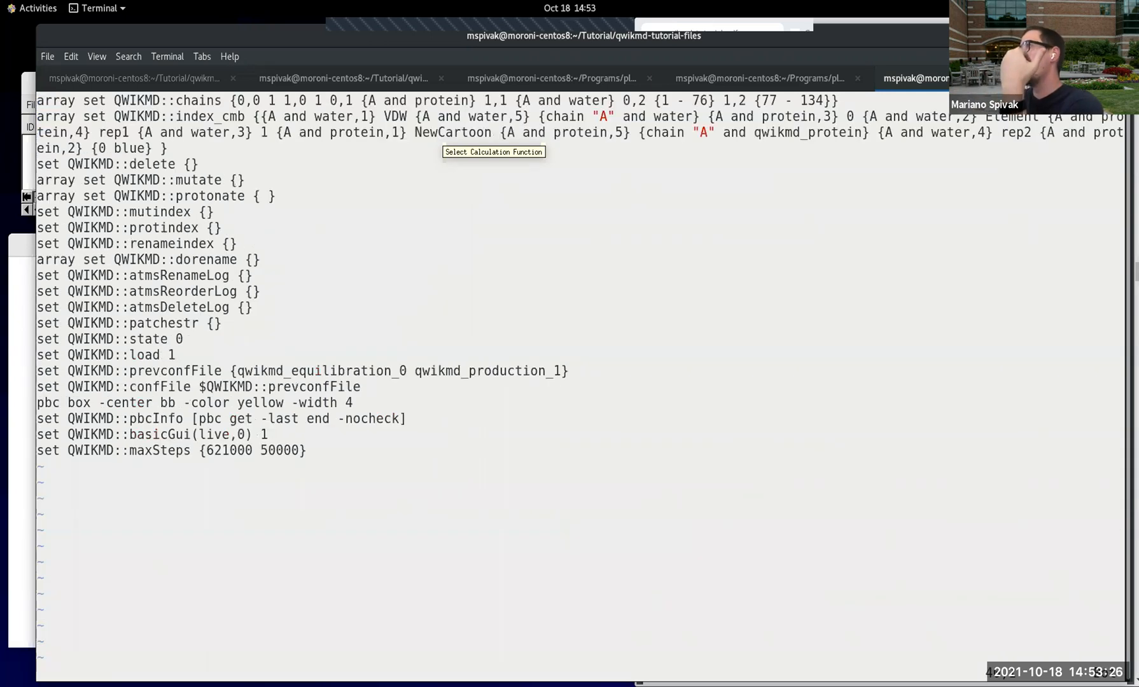
{"action": "key", "text": "Up"}
{"action": "key", "text": "Up"}
{"action": "key", "text": "Up"}
{"action": "key", "text": "Up"}
{"action": "key", "text": "Up"}
{"action": "key", "text": "Up"}
{"action": "key", "text": "Up"}
{"action": "key", "text": "Up"}
{"action": "key", "text": "Up"}
{"action": "key", "text": "Up"}
{"action": "key", "text": "Up"}
{"action": "key", "text": "Up"}
{"action": "key", "text": "Up"}
{"action": "key", "text": "Up"}
{"action": "key", "text": "Up"}
{"action": "key", "text": "Up"}
{"action": "key", "text": "Up"}
{"action": "key", "text": "Up"}
{"action": "key", "text": "Up"}
{"action": "key", "text": "Up"}
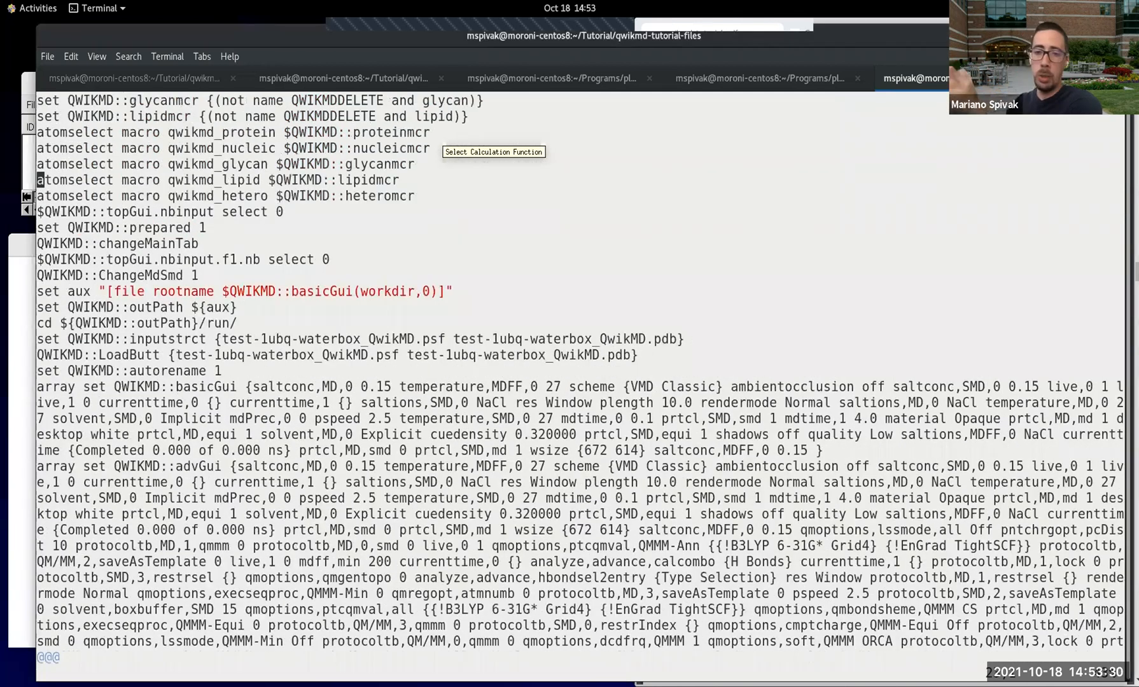
{"action": "key", "text": "Up"}
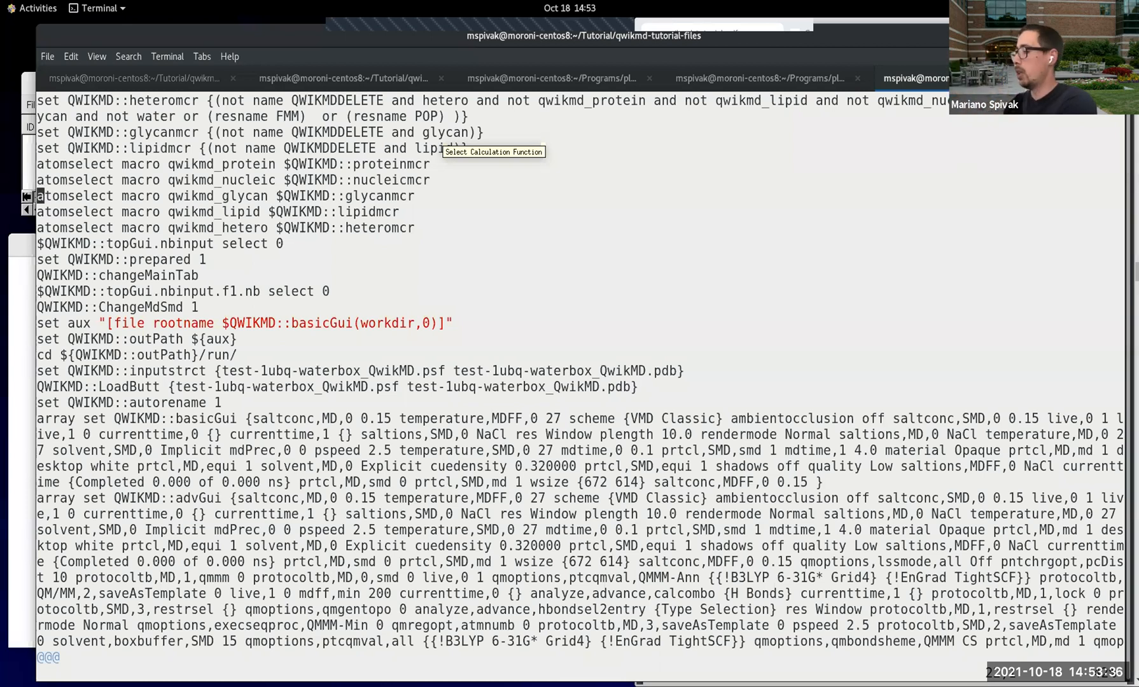
Step: Quit vi without saving and change into the test-1ubq-waterbox directory
{"action": "type", "text": ":q"}
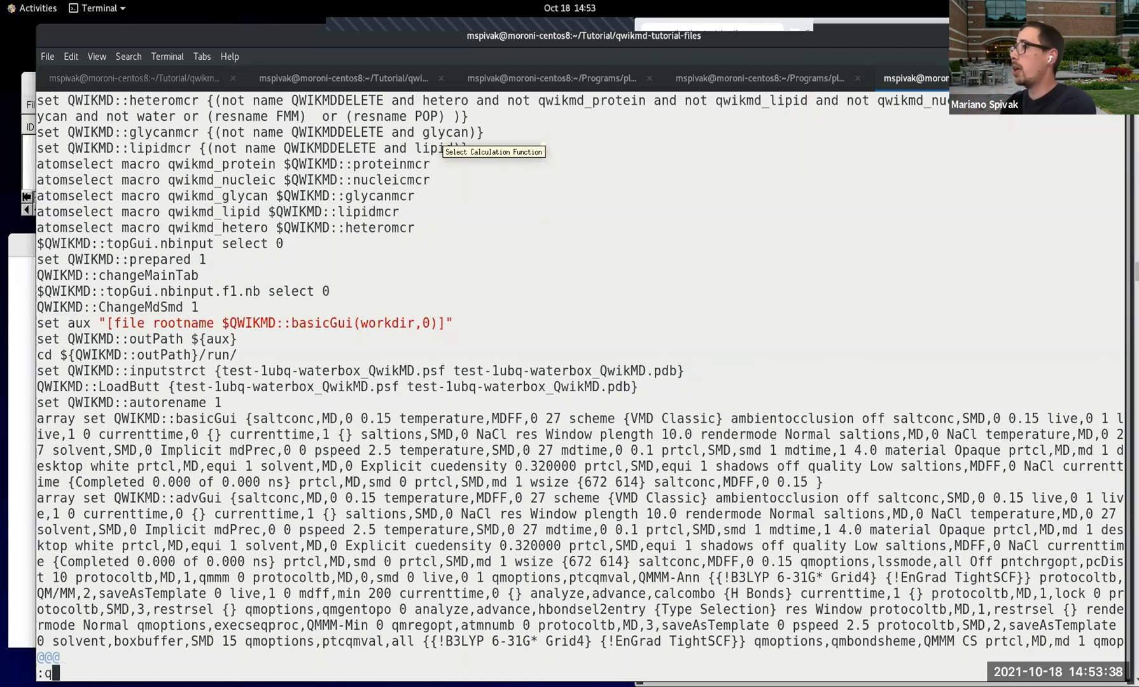
{"action": "key", "text": "Return"}
{"action": "type", "text": "cd test-1ubq-"}
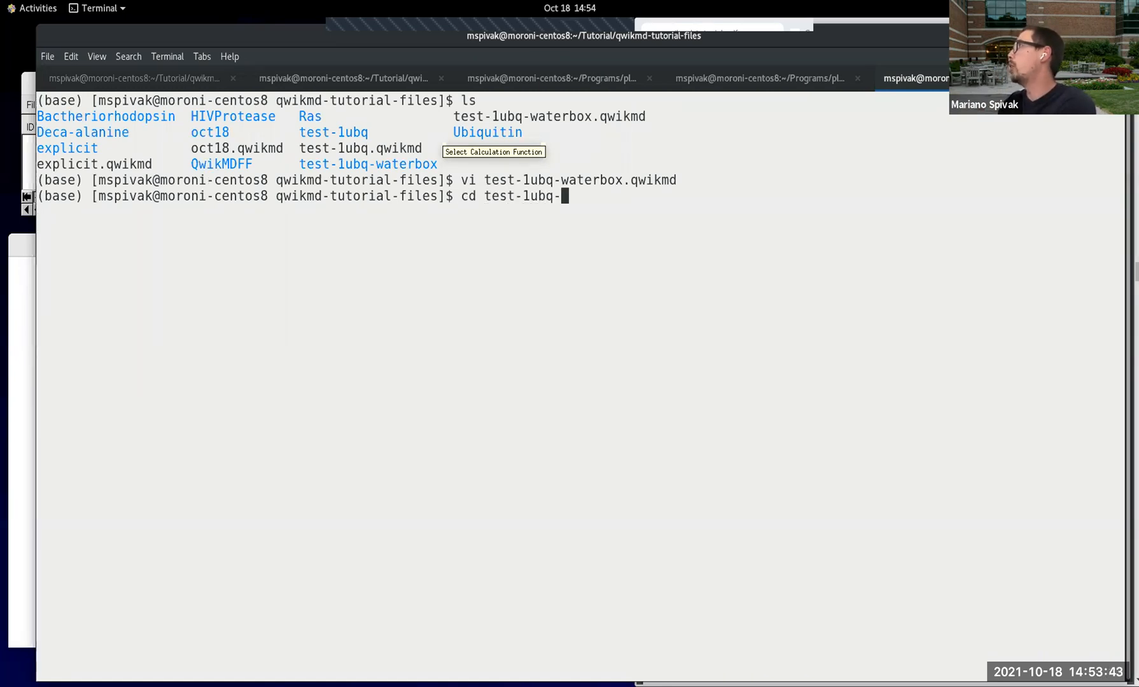
{"action": "key", "text": "Tab"}
{"action": "key", "text": "Return"}
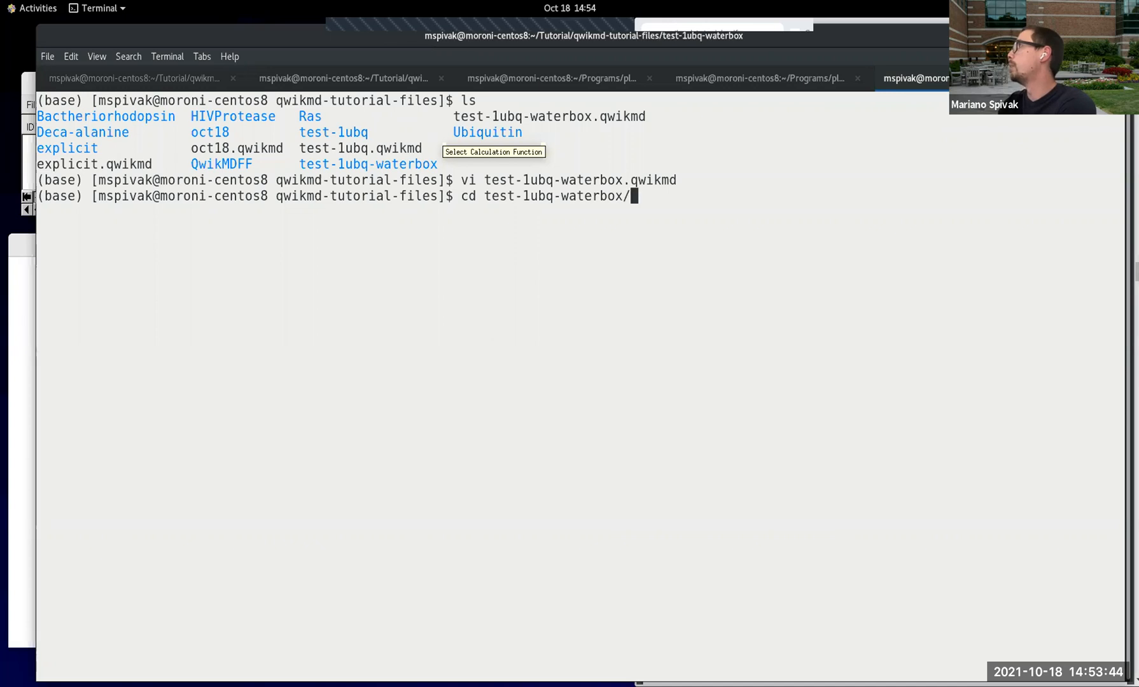
Step: List the contents of the test-1ubq-waterbox directory, narrowing the terminal window to uncover the tutorial page
{"action": "type", "text": "ls"}
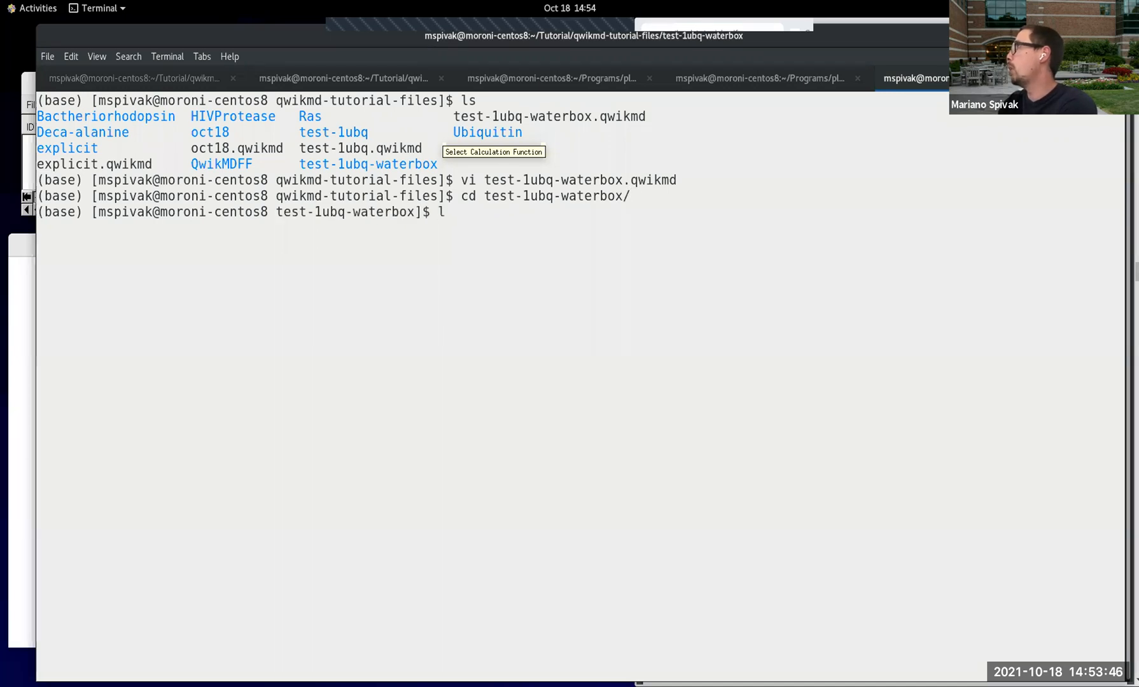
{"action": "key", "text": "Return"}
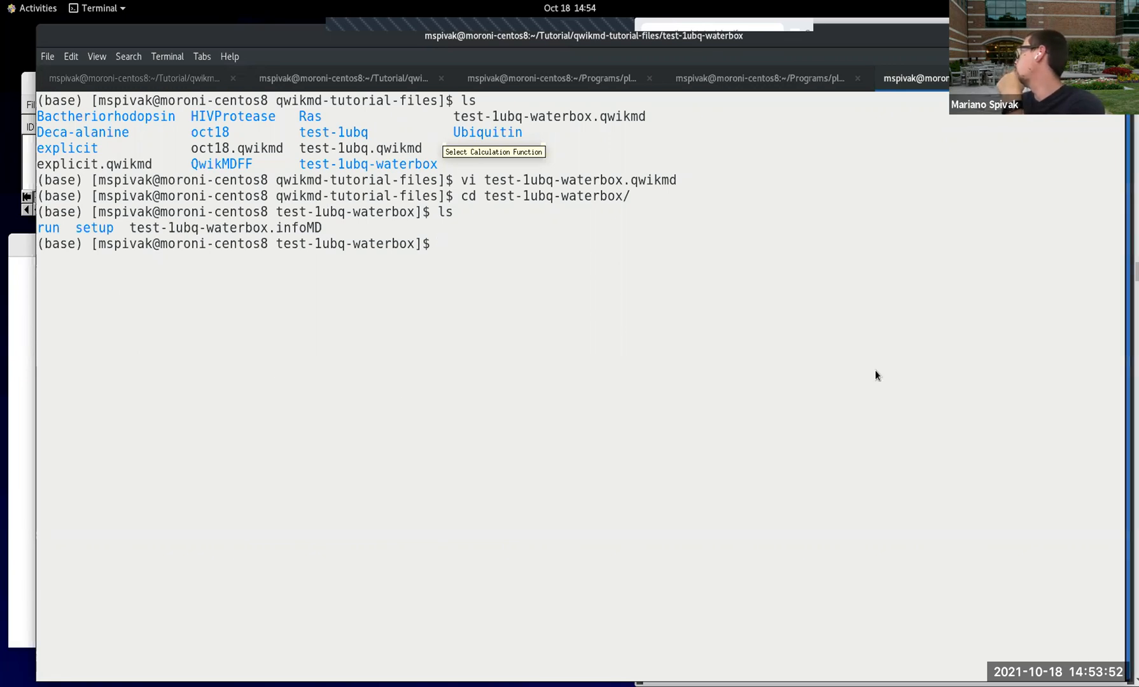
{"action": "left_click_drag", "start_coordinate": [1130, 337], "coordinate": [630, 321]}
{"action": "type", "text": "ls"}
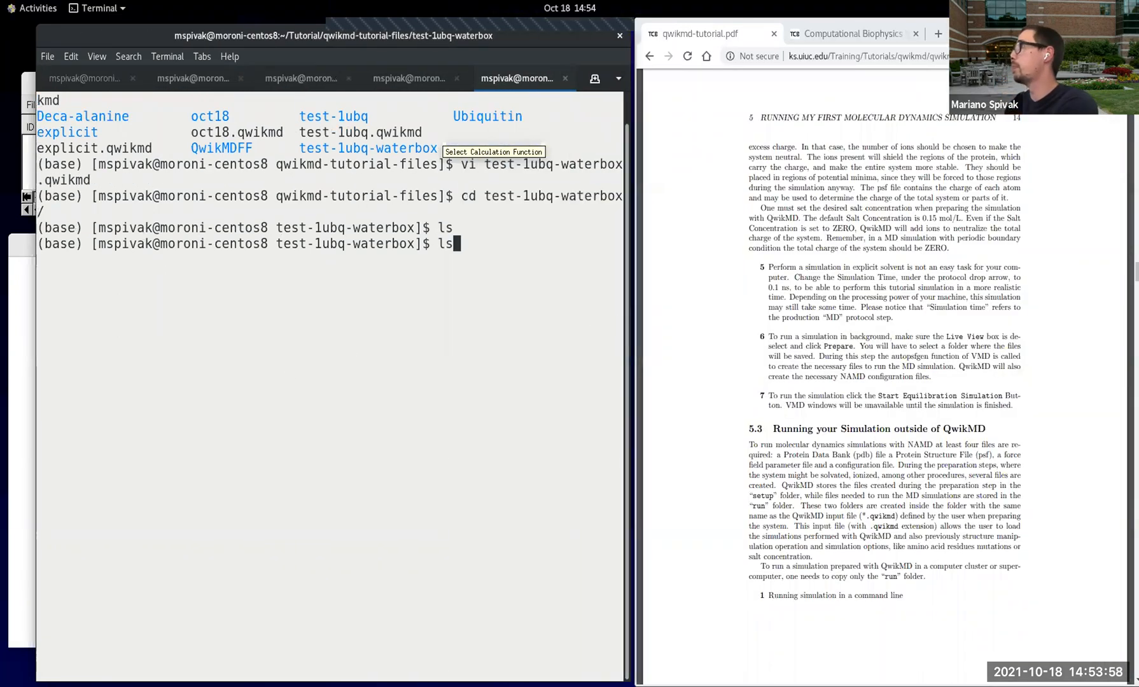
{"action": "key", "text": "Return"}
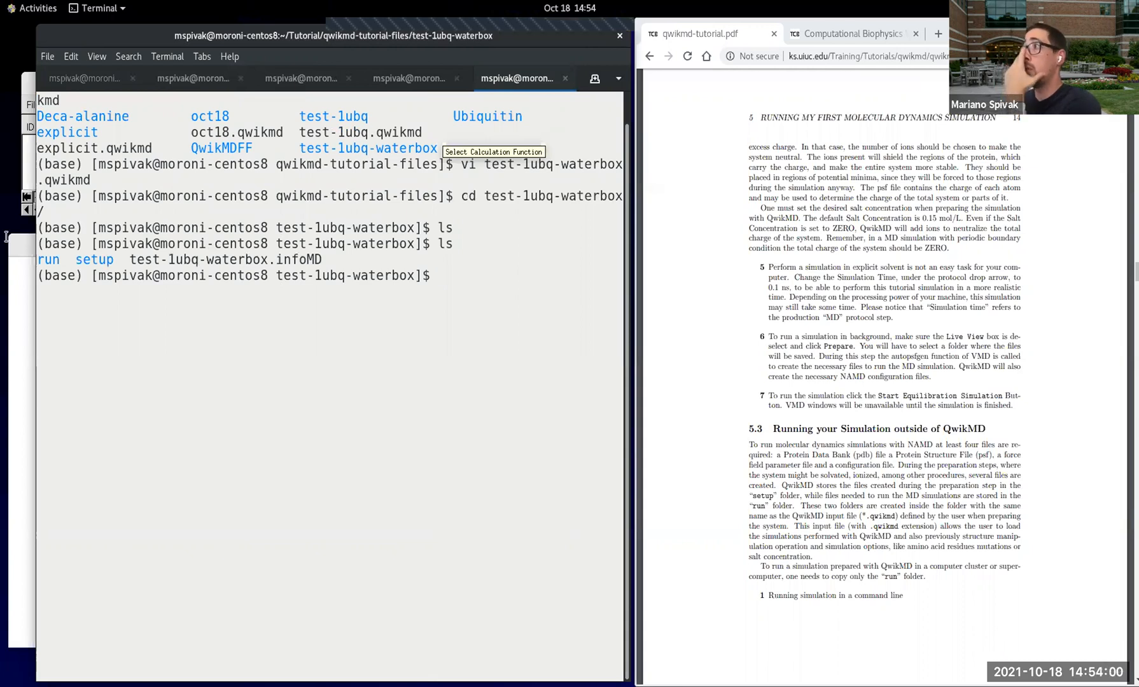
Step: Highlight the run and setup folders in the directory listing and the tutorial heading "Running your Simulation outside of QwikMD"
{"action": "left_click_drag", "start_coordinate": [37, 259], "coordinate": [98, 257]}
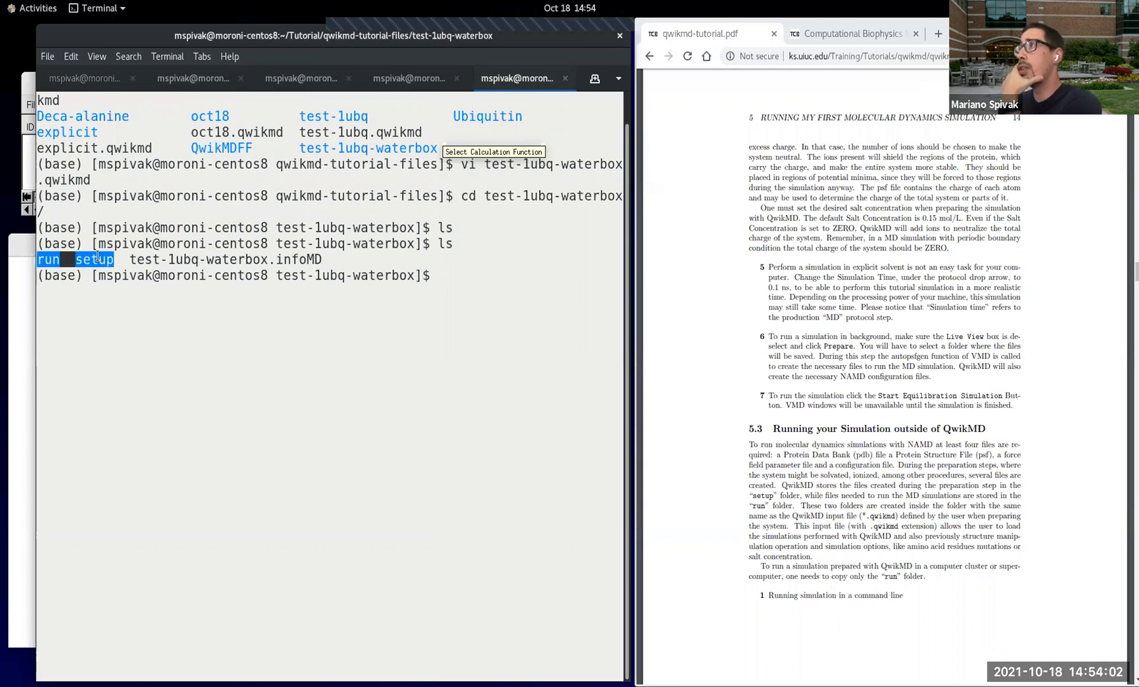
{"action": "left_click", "coordinate": [116, 259]}
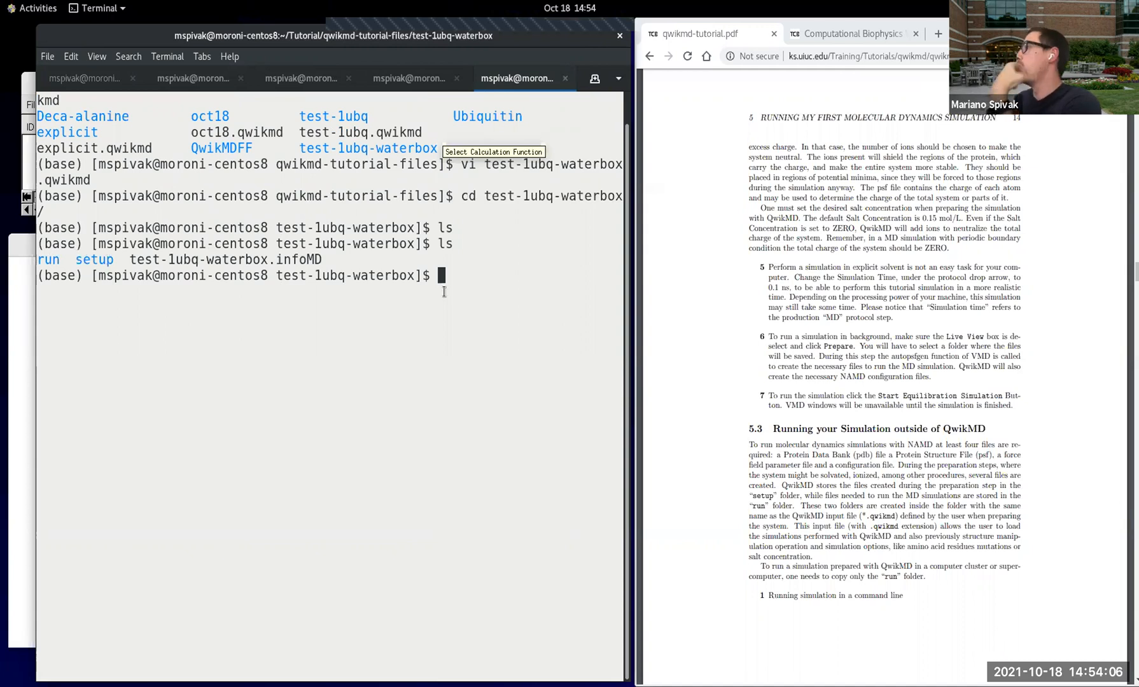
{"action": "scroll", "coordinate": [828, 462], "scroll_direction": "down", "scroll_amount": 3}
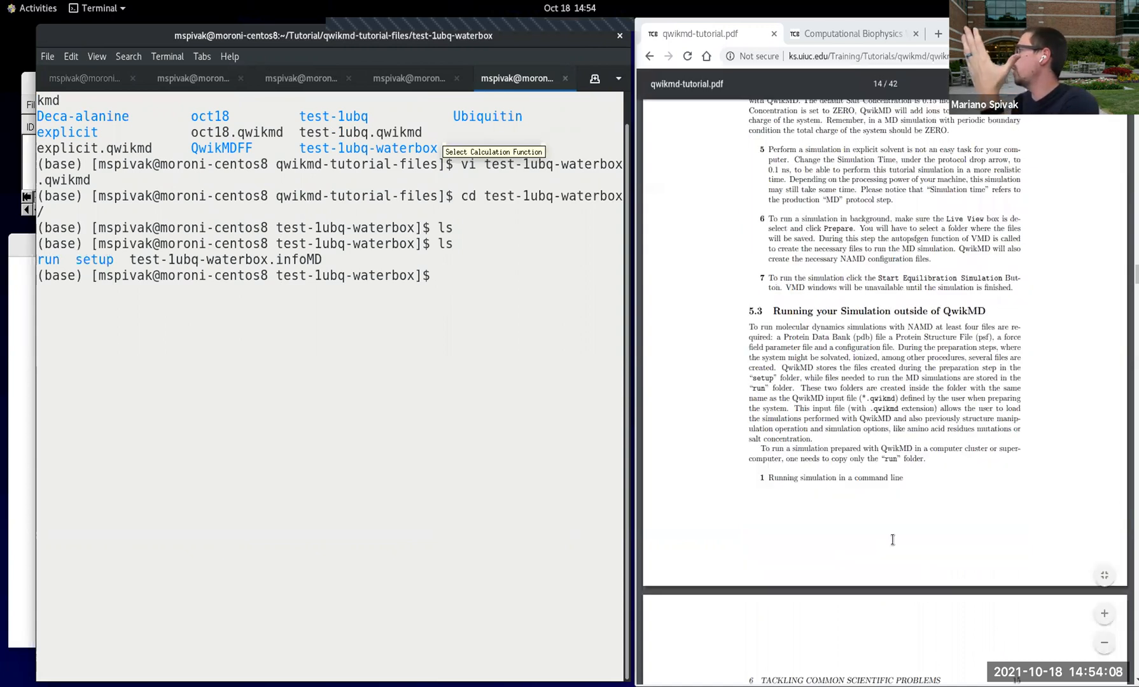
{"action": "scroll", "coordinate": [828, 462], "scroll_direction": "down", "scroll_amount": 2}
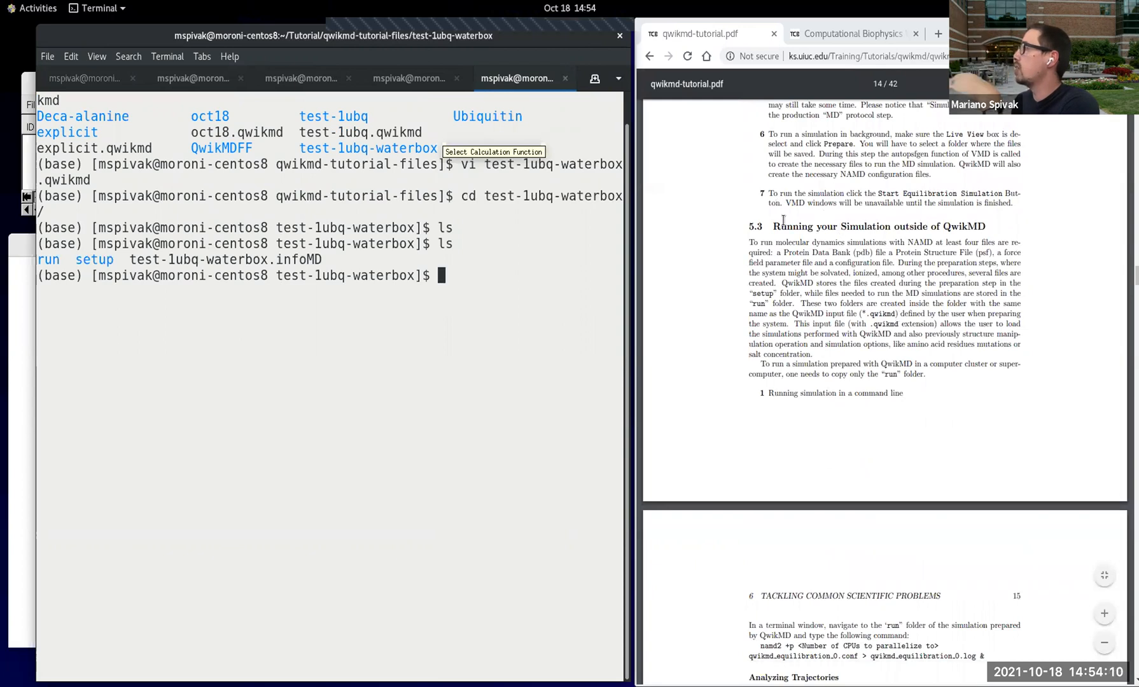
{"action": "left_click_drag", "start_coordinate": [772, 229], "coordinate": [991, 223]}
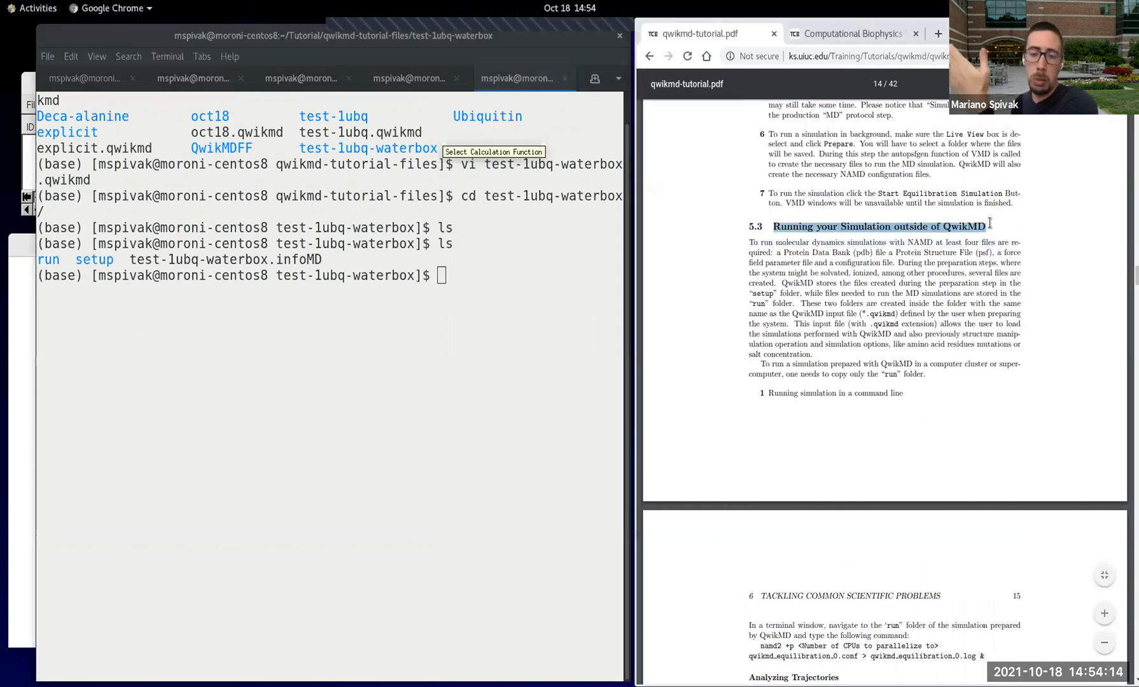
Step: Find the command-line run instructions on tutorial page 15 and highlight the phrase about navigating to the "run" folder
{"action": "scroll", "coordinate": [875, 325], "scroll_direction": "down", "scroll_amount": 1}
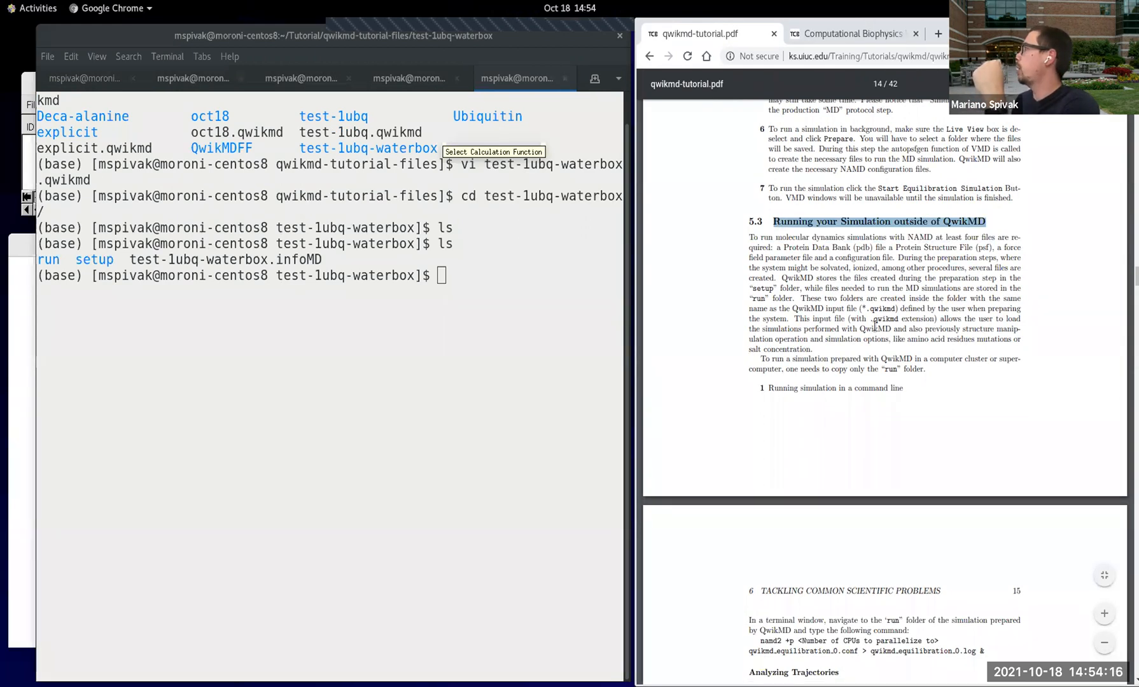
{"action": "scroll", "coordinate": [907, 348], "scroll_direction": "down", "scroll_amount": 6}
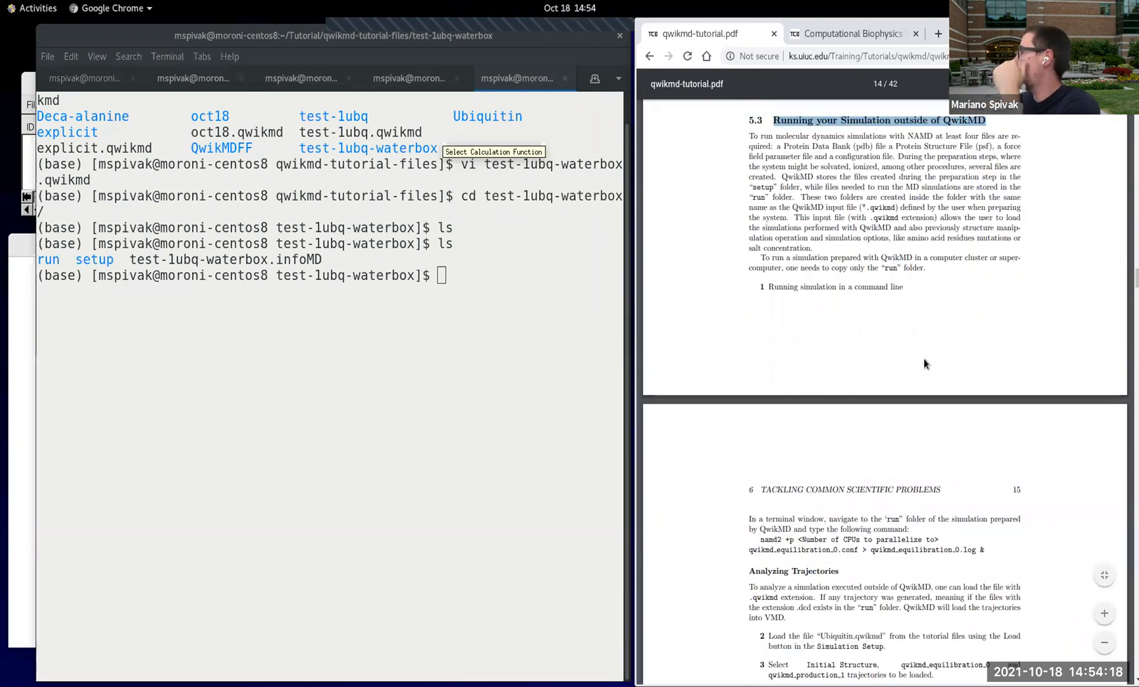
{"action": "scroll", "coordinate": [906, 382], "scroll_direction": "down", "scroll_amount": 1}
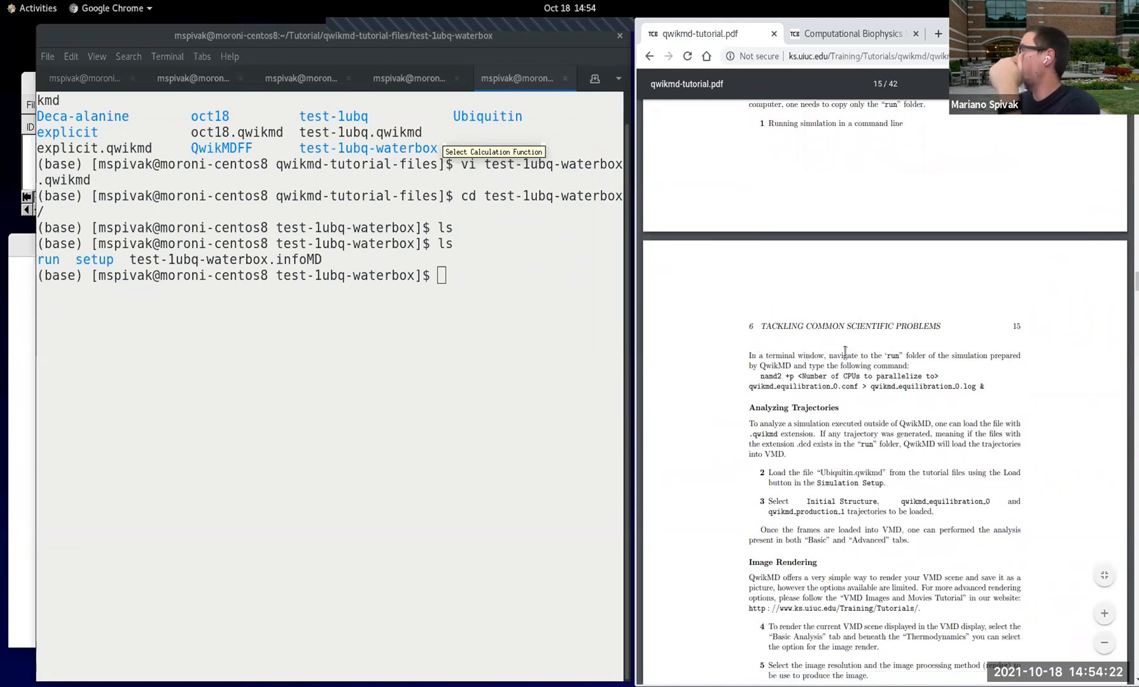
{"action": "left_click_drag", "start_coordinate": [829, 355], "coordinate": [934, 356]}
Step: Change into the run directory in the terminal and list its contents
{"action": "left_click", "coordinate": [455, 329]}
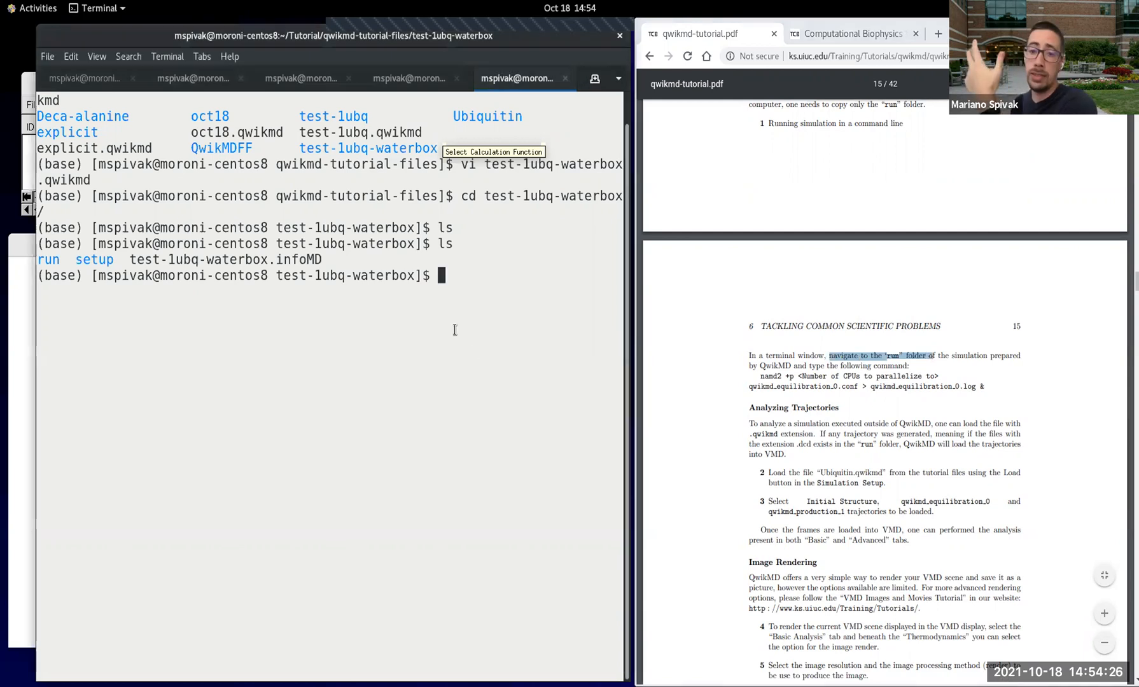
{"action": "type", "text": "cd run"}
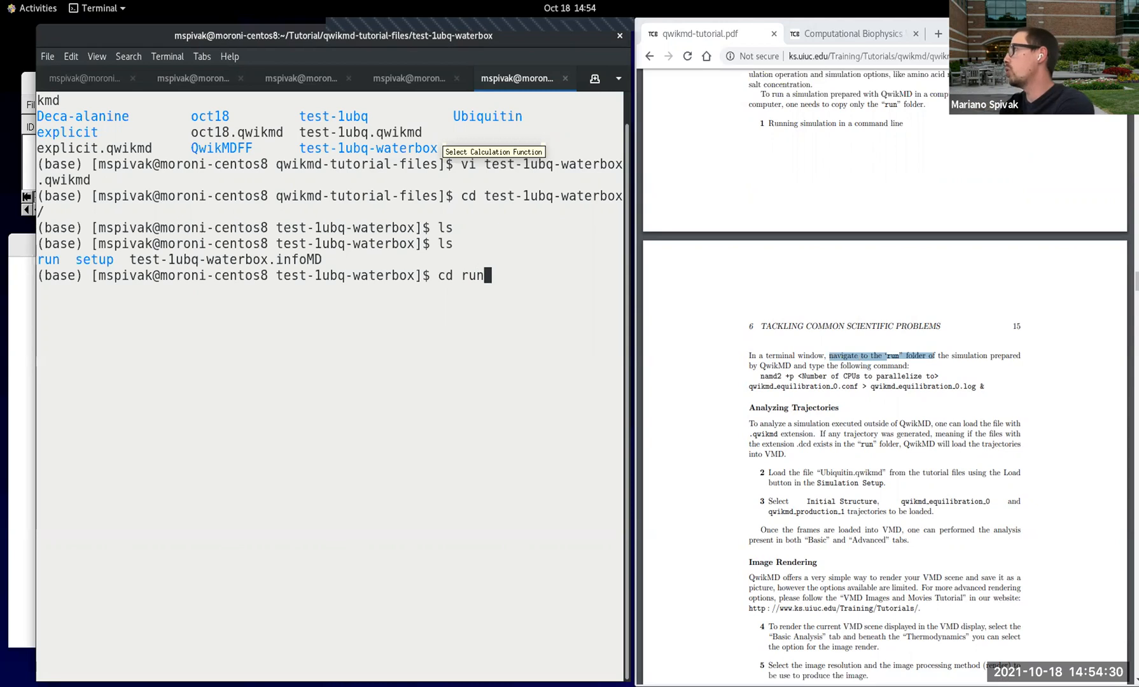
{"action": "key", "text": "Return"}
{"action": "type", "text": "ls"}
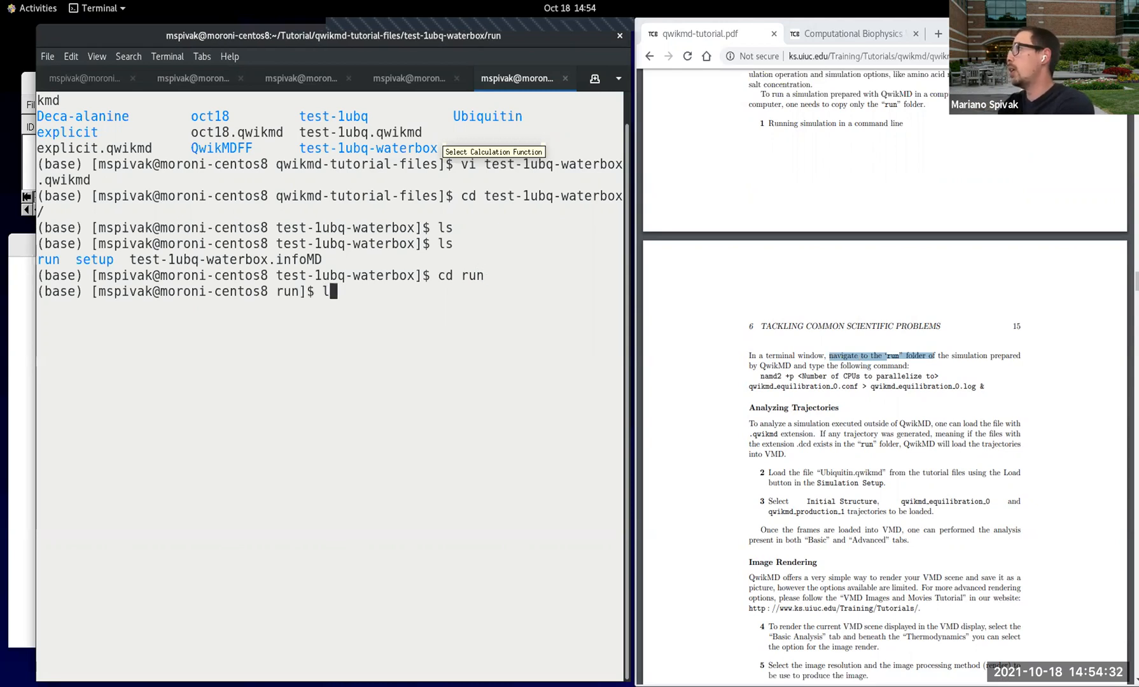
{"action": "key", "text": "Return"}
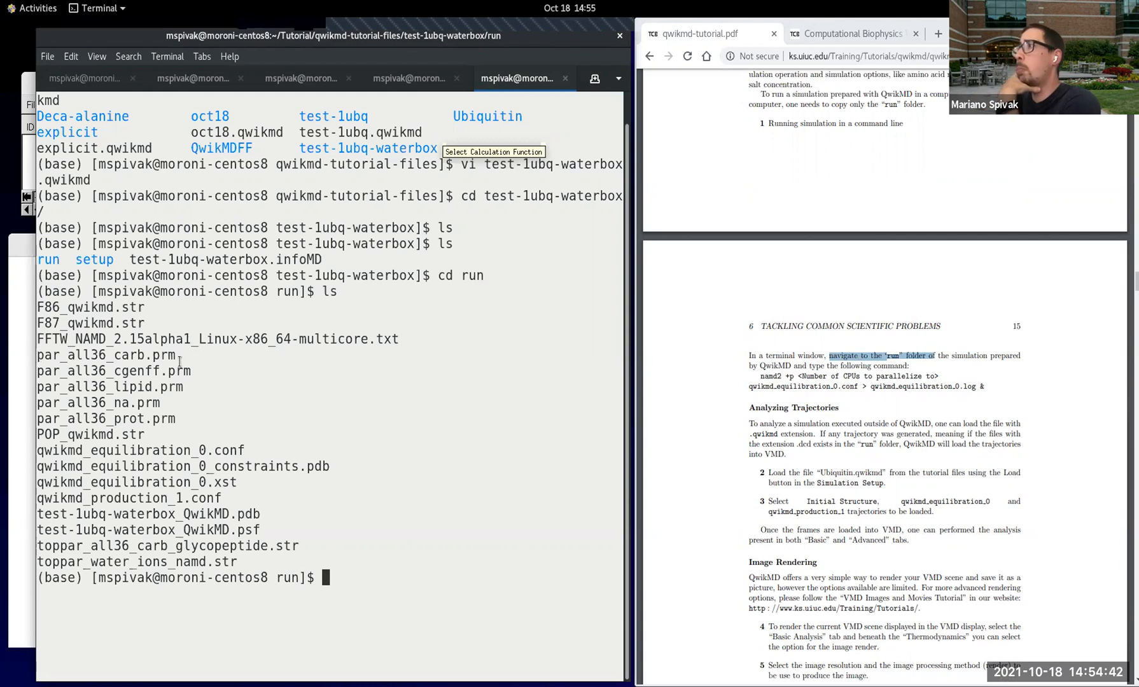
Step: Highlight the par_all36 parameter files and the qwikmd equilibration and production files, including the conf extension of qwikmd_equilibration_0.conf
{"action": "triple_click", "coordinate": [39, 361]}
{"action": "left_click_drag", "start_coordinate": [40, 360], "coordinate": [211, 420]}
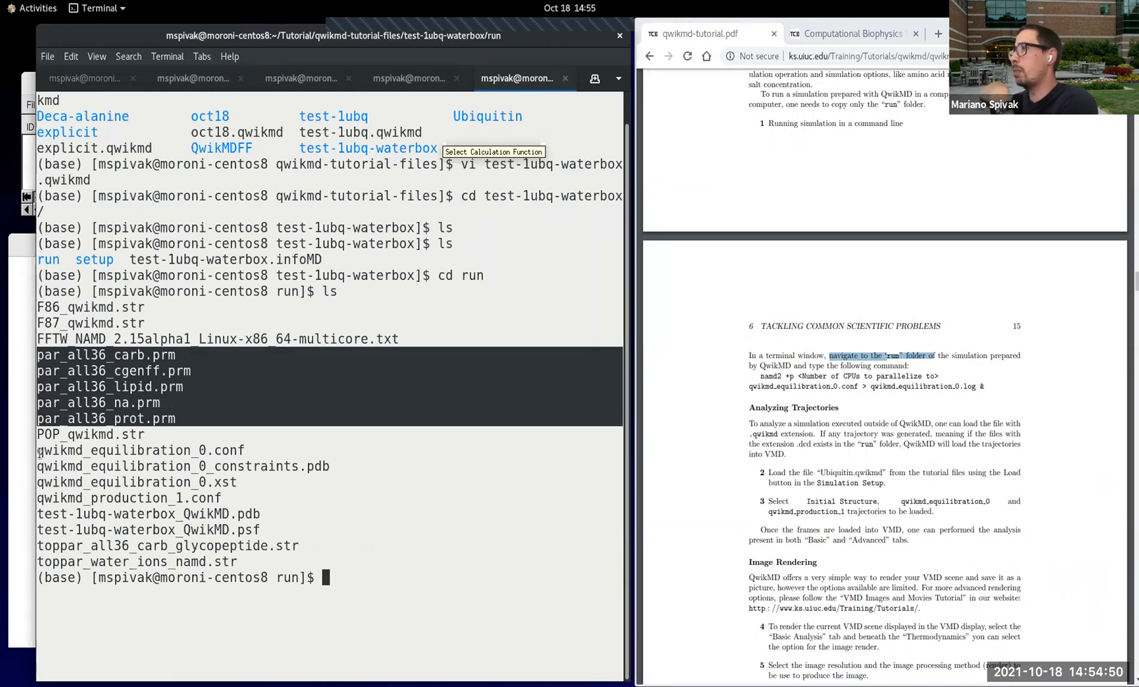
{"action": "left_click_drag", "start_coordinate": [39, 453], "coordinate": [250, 498]}
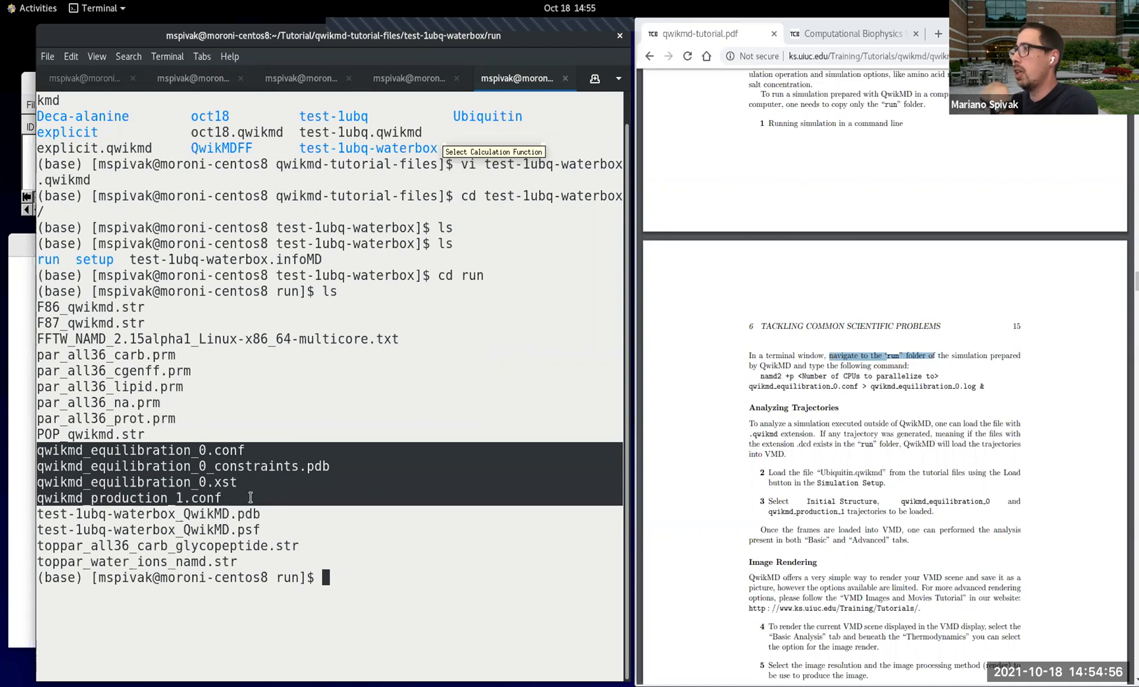
{"action": "left_click", "coordinate": [250, 497]}
{"action": "left_click_drag", "start_coordinate": [244, 452], "coordinate": [218, 448]}
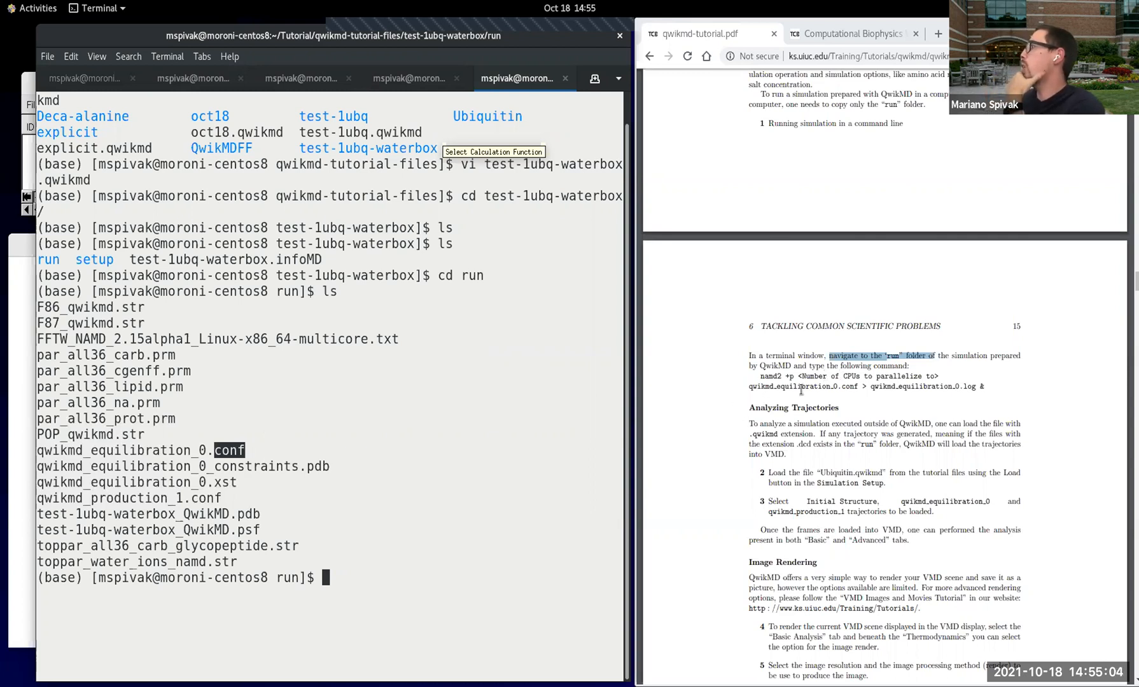
Step: Highlight the tutorial's namd2 command and run the equilibration on 4 CPUs with namd2 +p 4 qwikmd_equilibration_0.conf
{"action": "left_click_drag", "start_coordinate": [761, 376], "coordinate": [989, 386]}
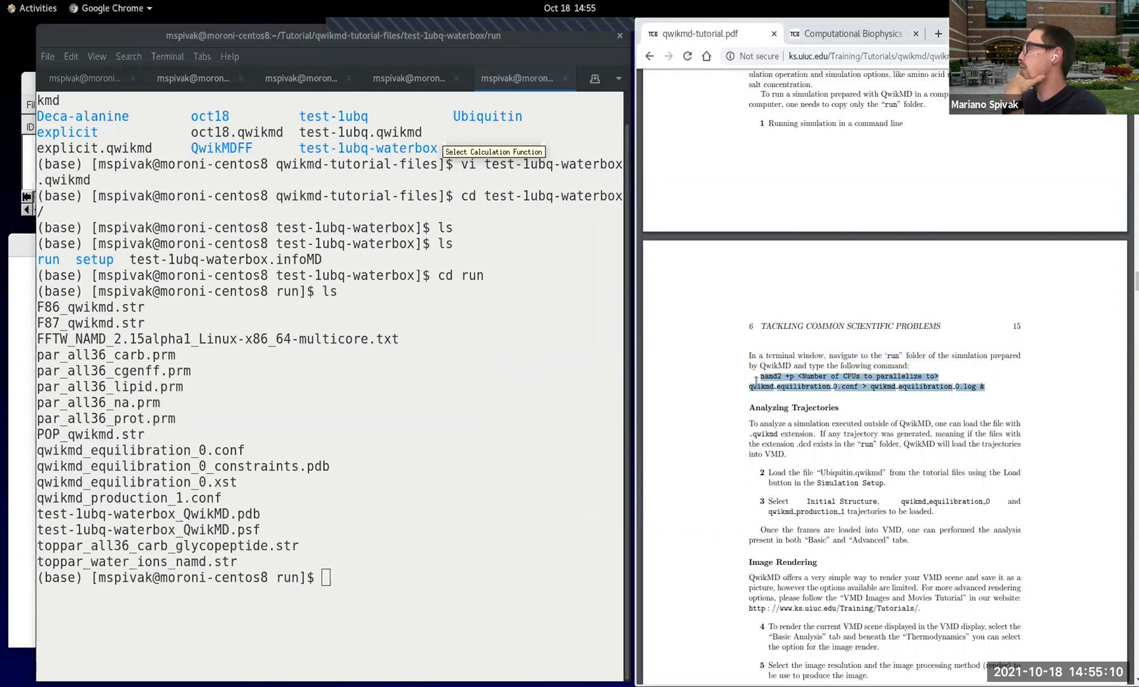
{"action": "left_click", "coordinate": [418, 562]}
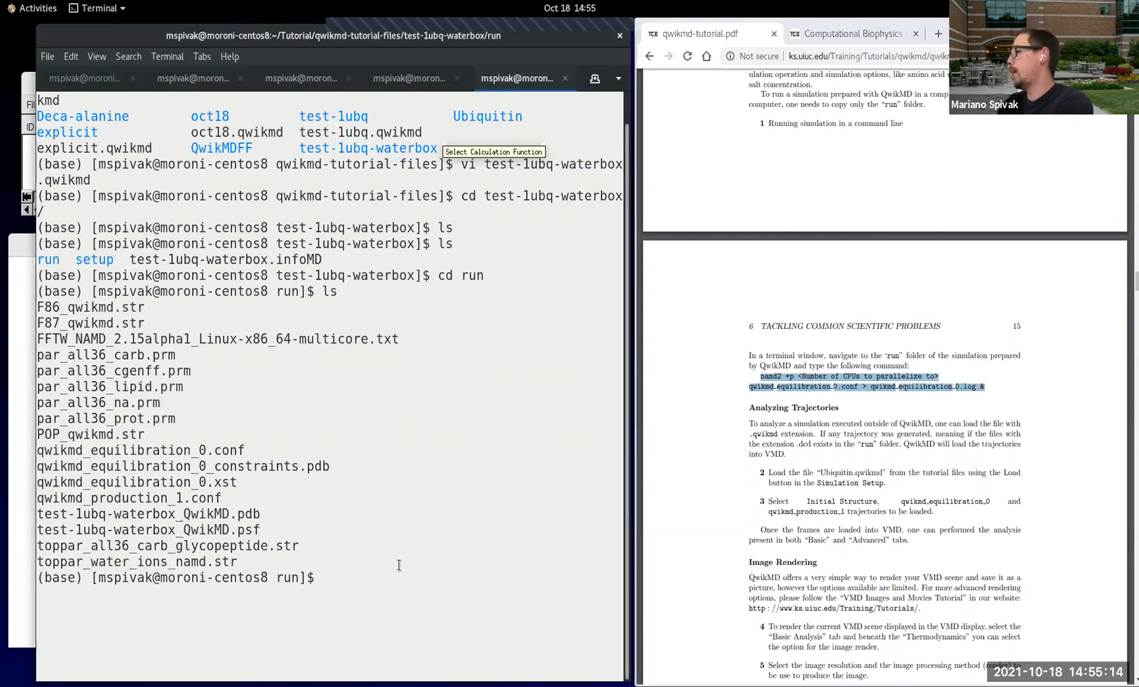
{"action": "type", "text": "namd2"}
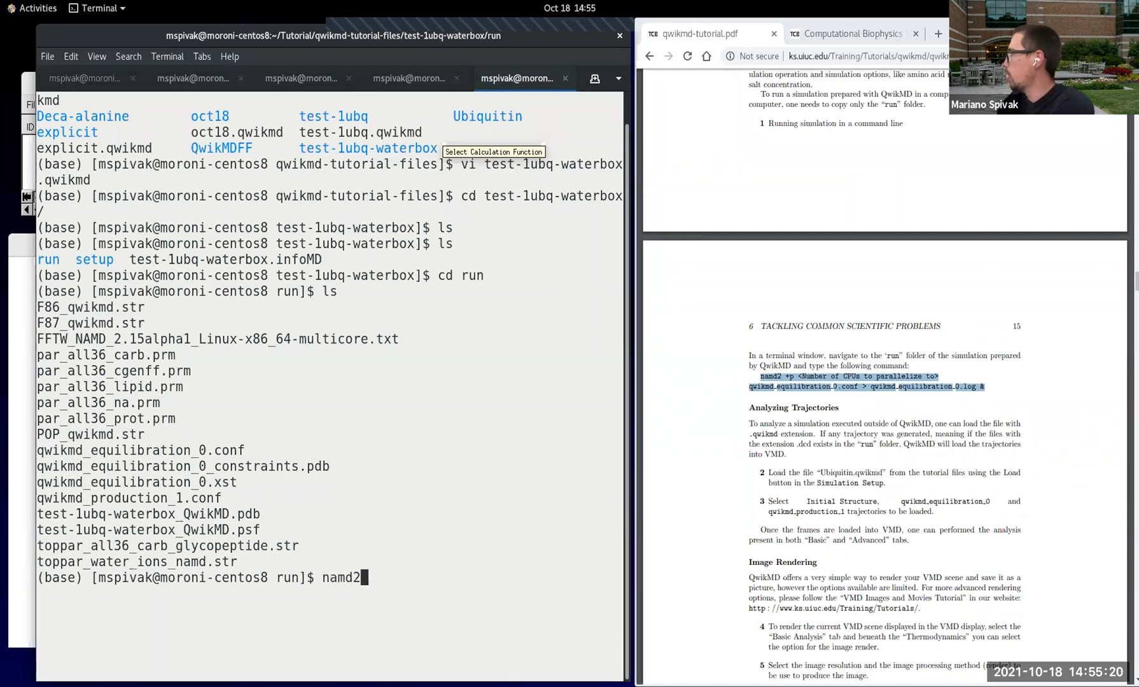
{"action": "type", "text": " +p "}
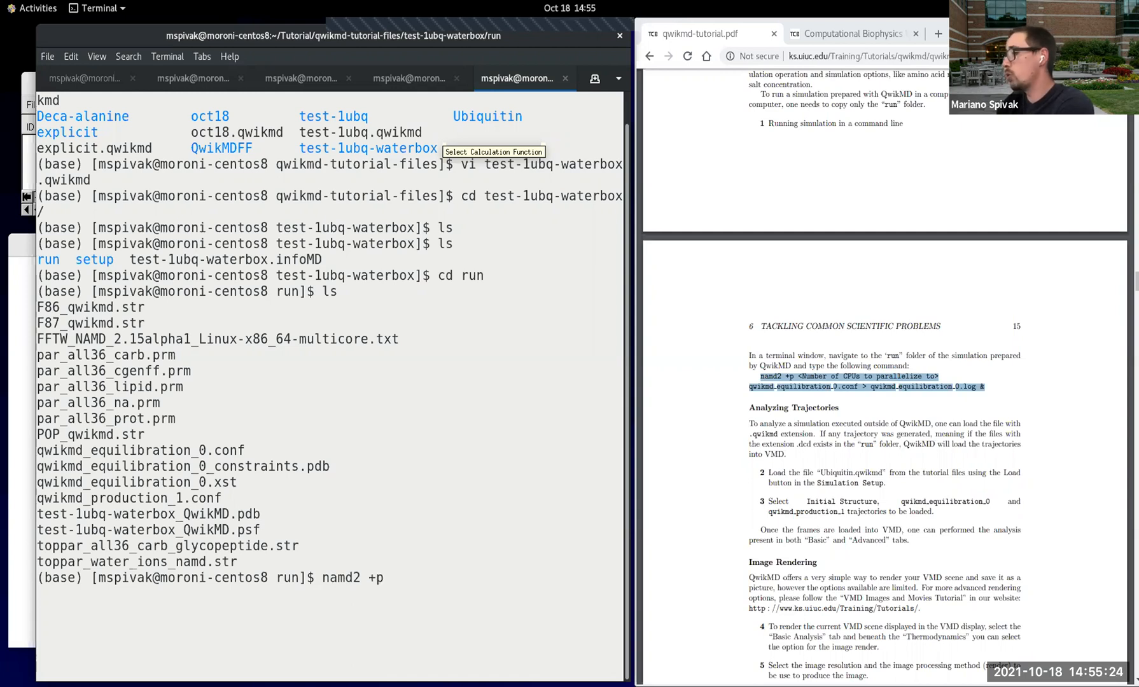
{"action": "type", "text": "4"}
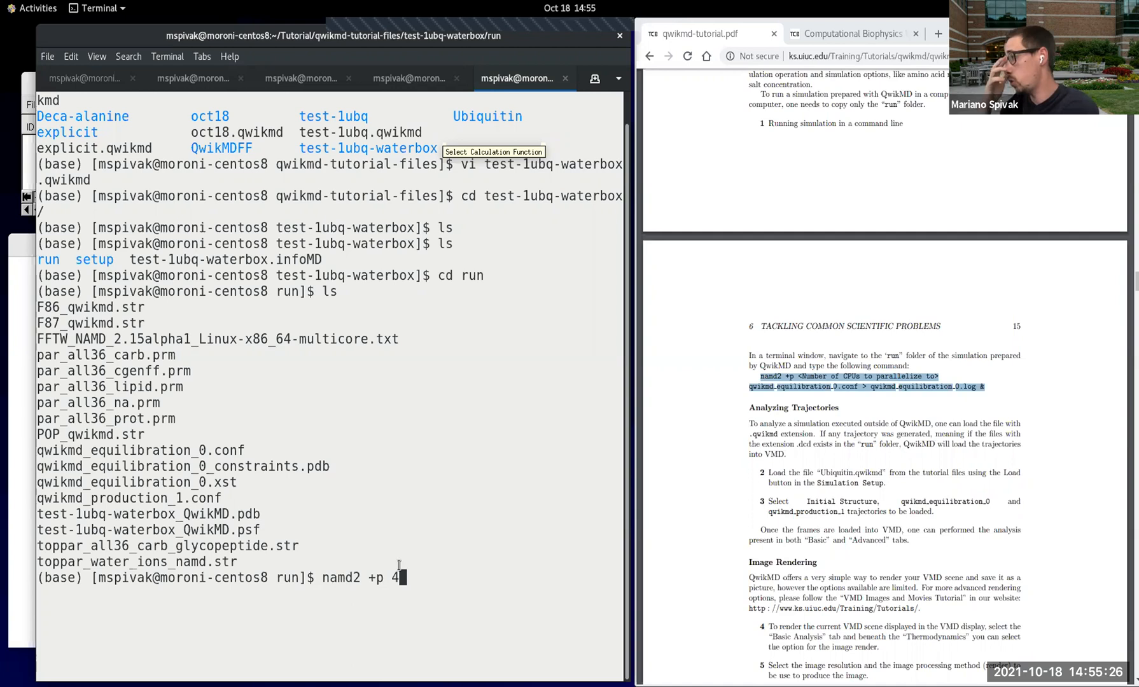
{"action": "type", "text": " qwikmd_"}
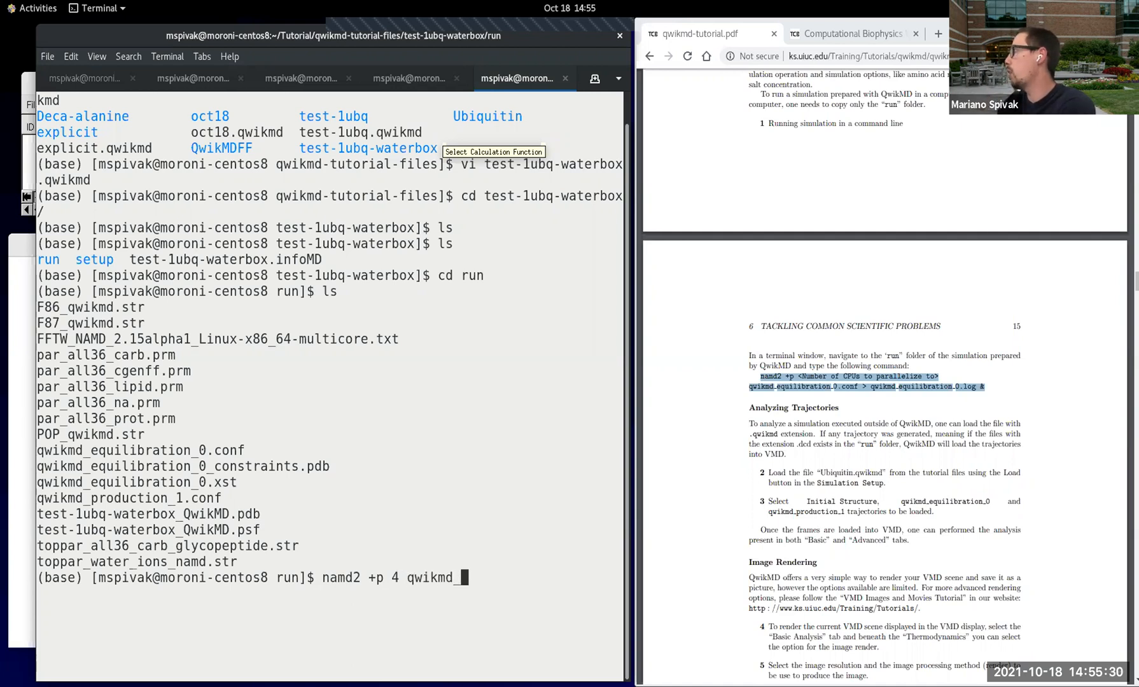
{"action": "type", "text": "e"}
{"action": "key", "text": "Tab"}
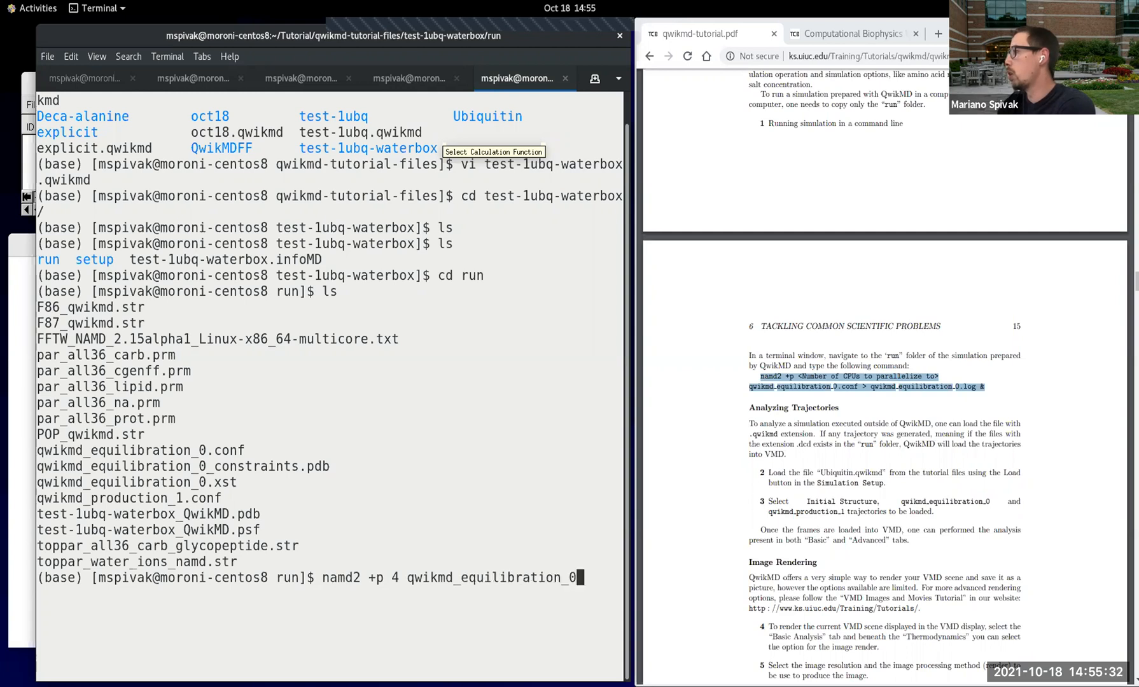
{"action": "type", "text": ".conf"}
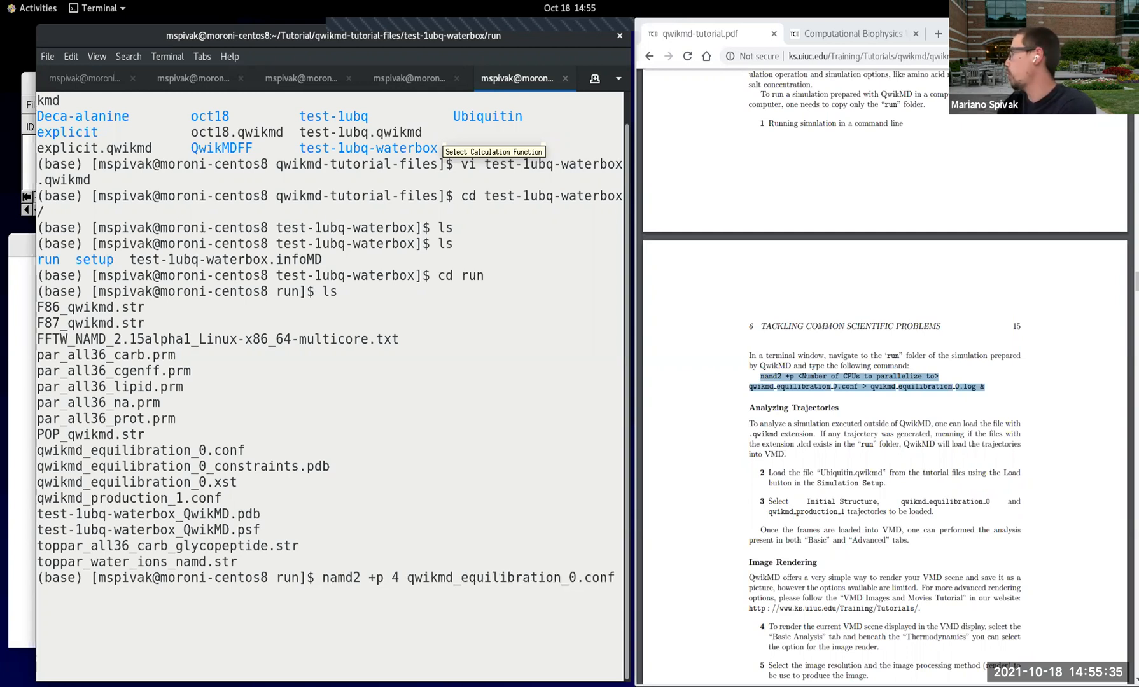
{"action": "key", "text": "Return"}
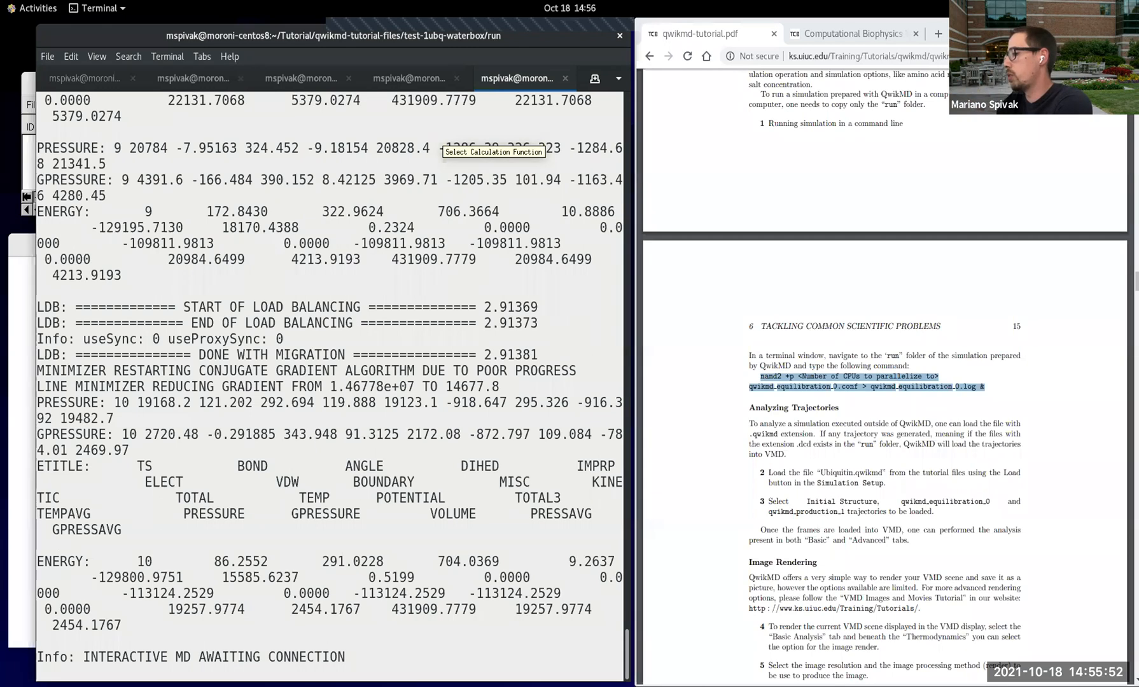
Step: Interrupt the running NAMD simulation and clear the terminal
{"action": "key", "text": "ctrl+c"}
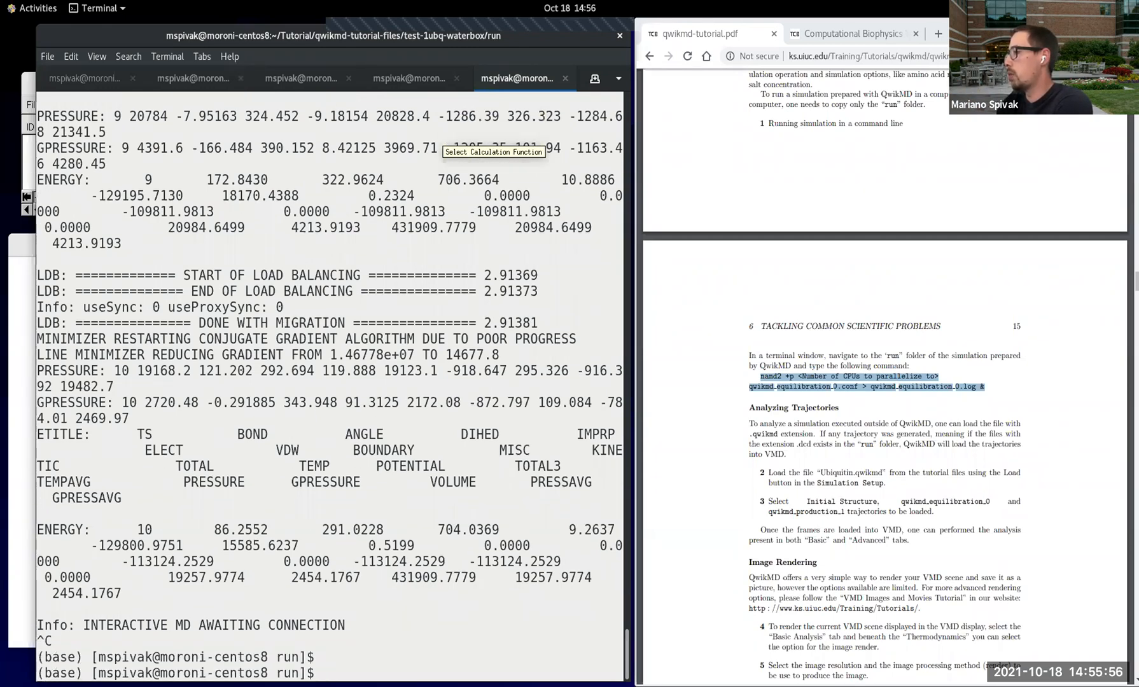
{"action": "type", "text": "clear"}
{"action": "key", "text": "Return"}
Step: List the run folder's files in detail with lt and again as plain names with ls
{"action": "type", "text": "lt"}
{"action": "key", "text": "Return"}
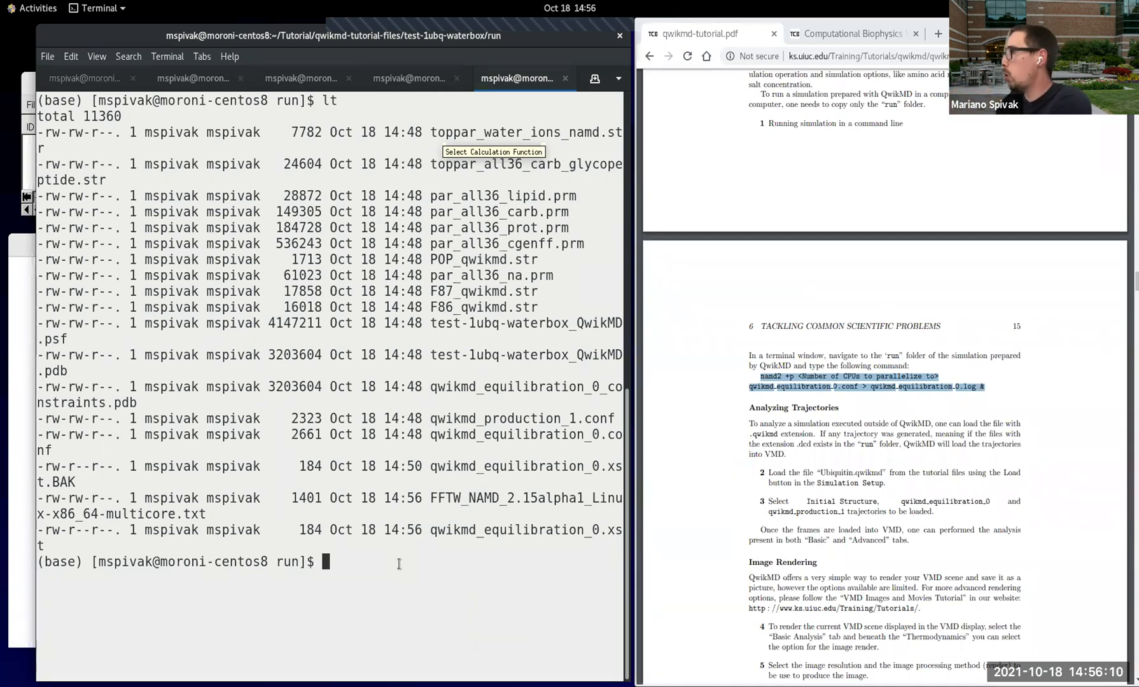
{"action": "type", "text": "ls"}
{"action": "key", "text": "Return"}
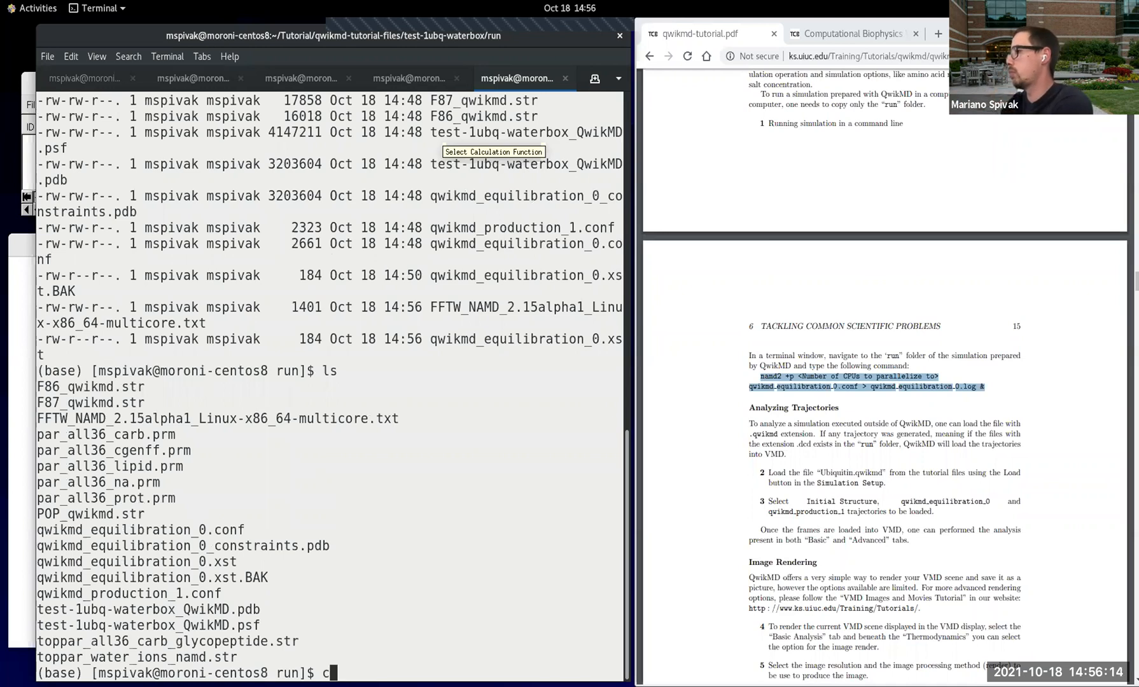
Step: Relist the run folder on a cleared terminal and highlight qwikmd_equilibration_0.conf
{"action": "key", "text": "ctrl+l"}
{"action": "type", "text": "ls"}
{"action": "key", "text": "Return"}
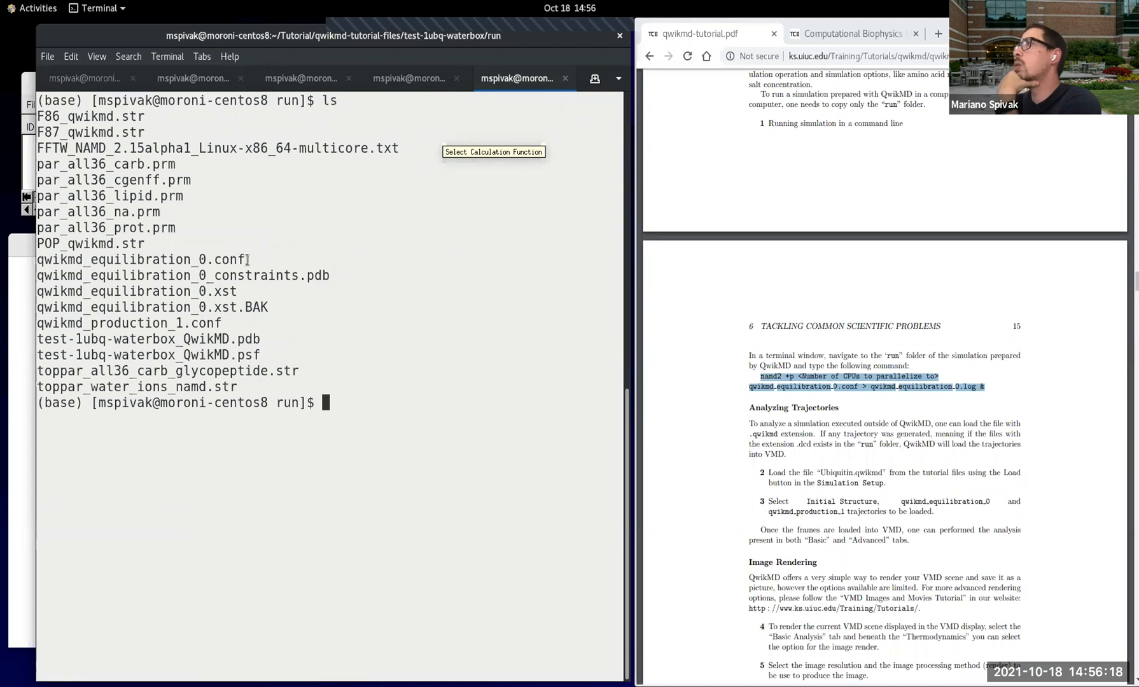
{"action": "left_click_drag", "start_coordinate": [246, 261], "coordinate": [39, 252]}
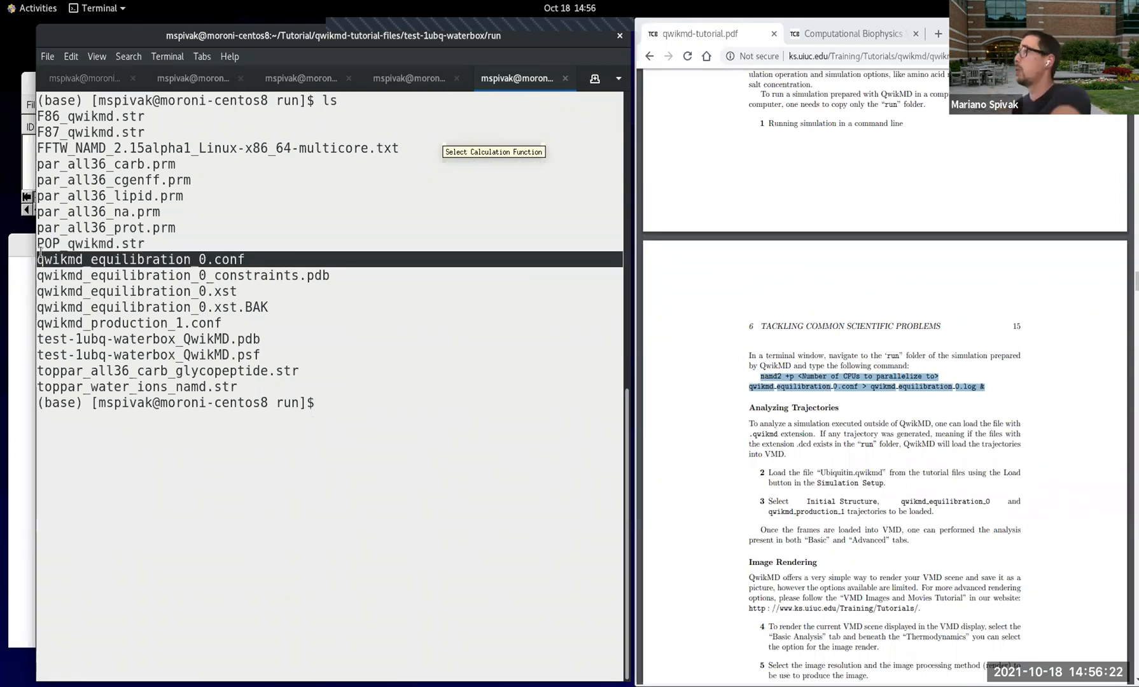
{"action": "left_click", "coordinate": [352, 349]}
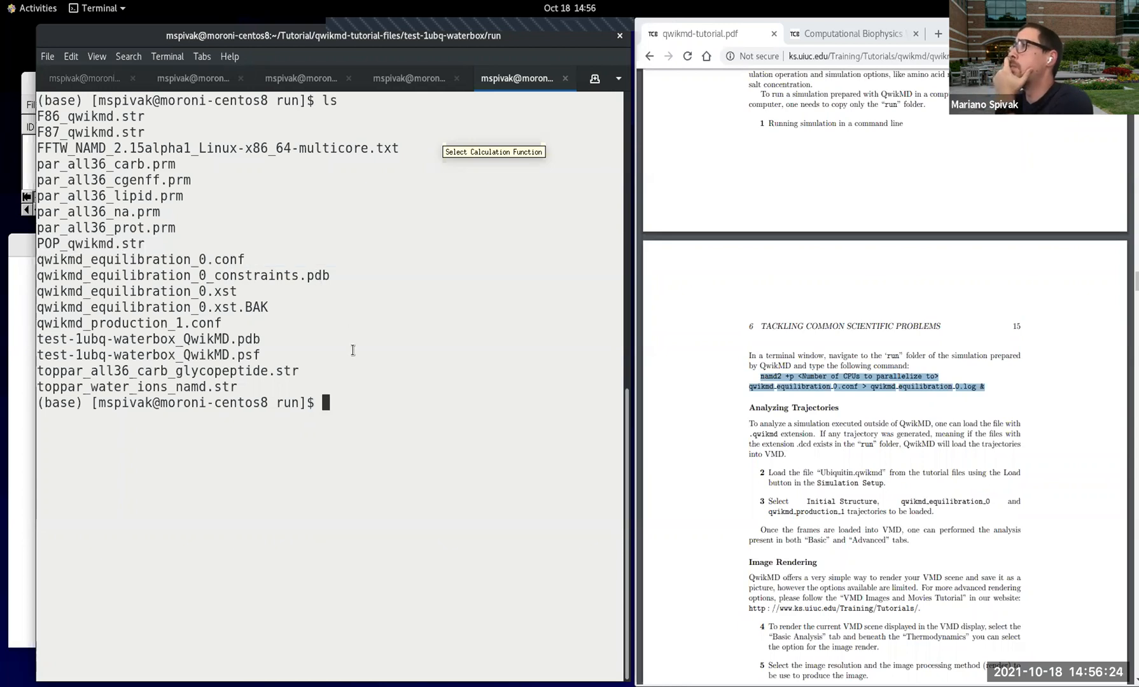
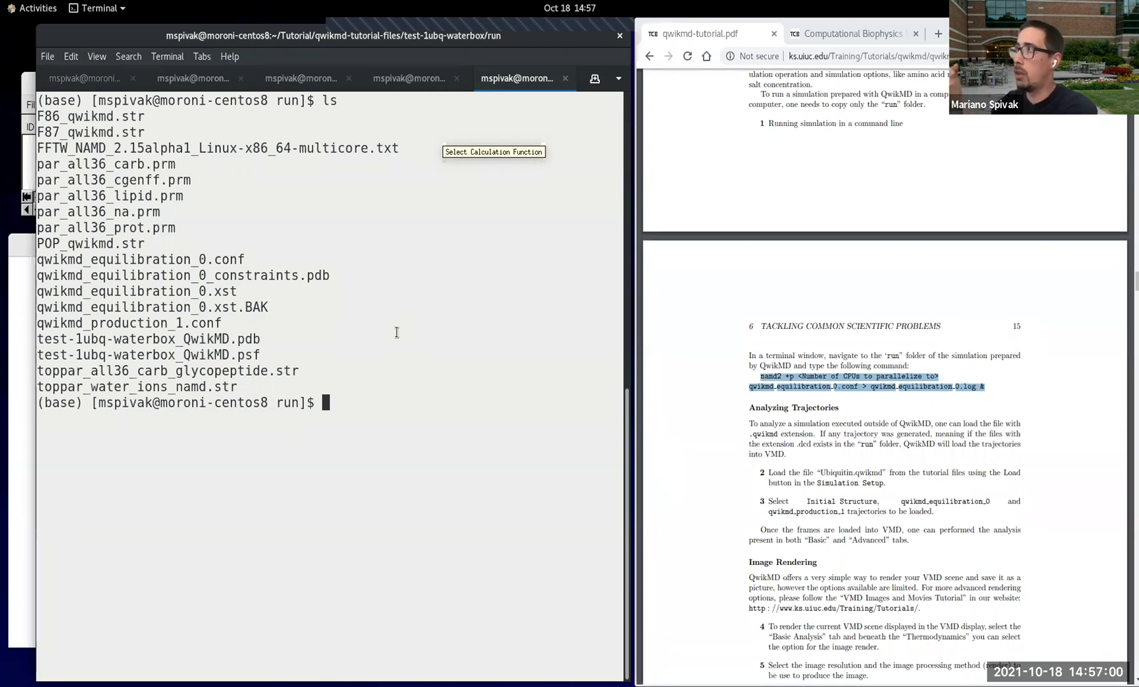
Step: Highlight qwikmd_equilibration_0.conf and qwikmd_production_1.conf in the run folder listing, and clear the highlight
{"action": "left_click_drag", "start_coordinate": [244, 259], "coordinate": [44, 260]}
{"action": "left_click_drag", "start_coordinate": [221, 324], "coordinate": [37, 323]}
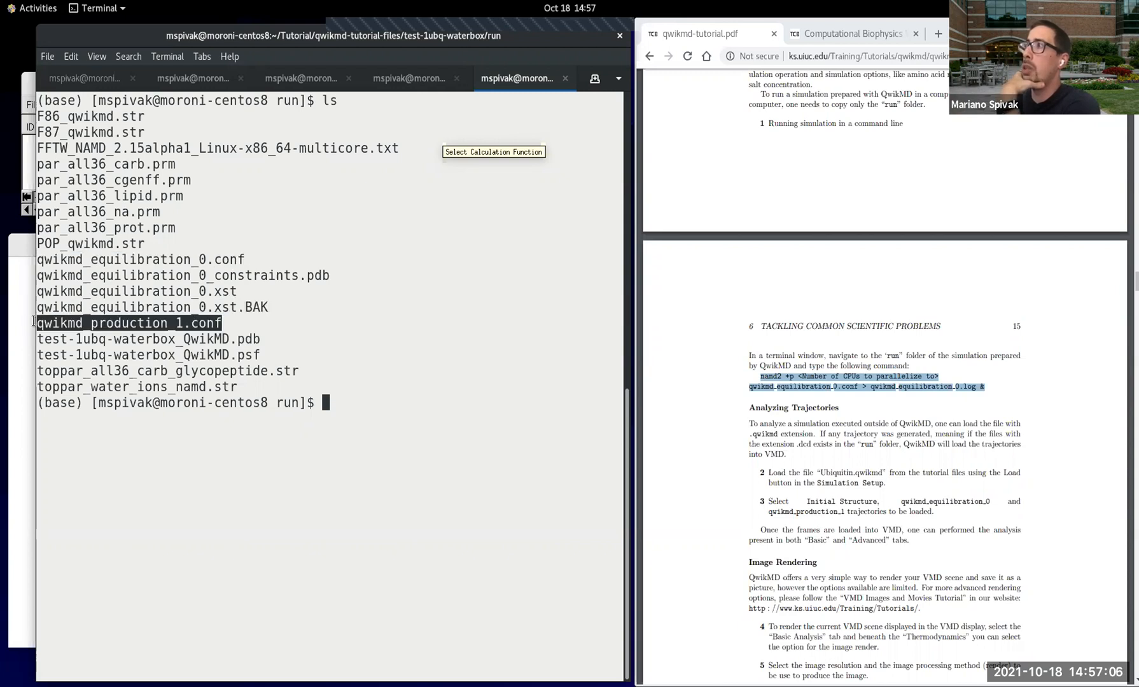
{"action": "left_click", "coordinate": [273, 312]}
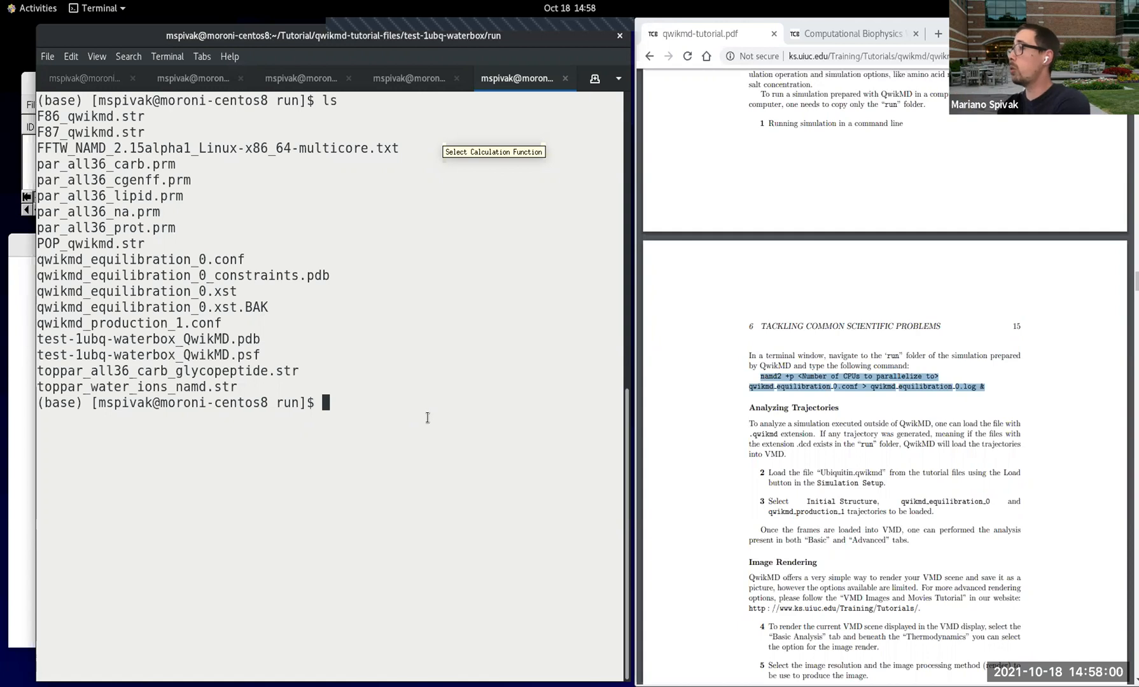
Step: Open qwikmd_equilibration_0.conf from the run folder in vi
{"action": "type", "text": "vi"}
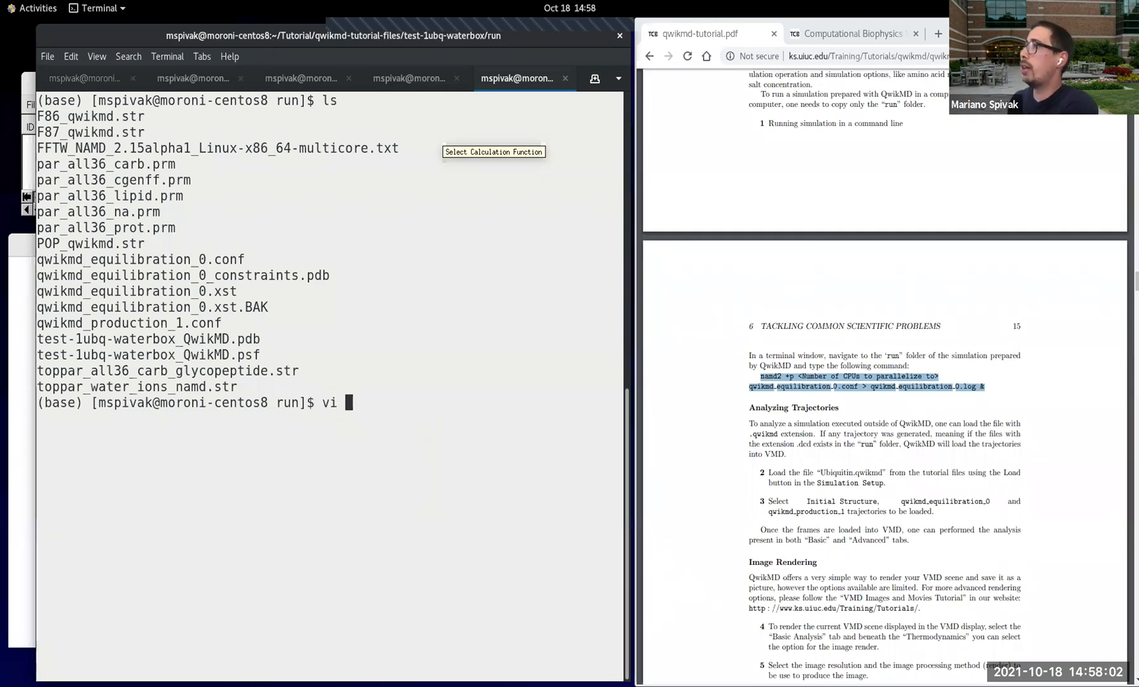
{"action": "left_click_drag", "start_coordinate": [248, 262], "coordinate": [36, 259]}
{"action": "middle_click", "coordinate": [255, 372]}
{"action": "key", "text": "Return"}
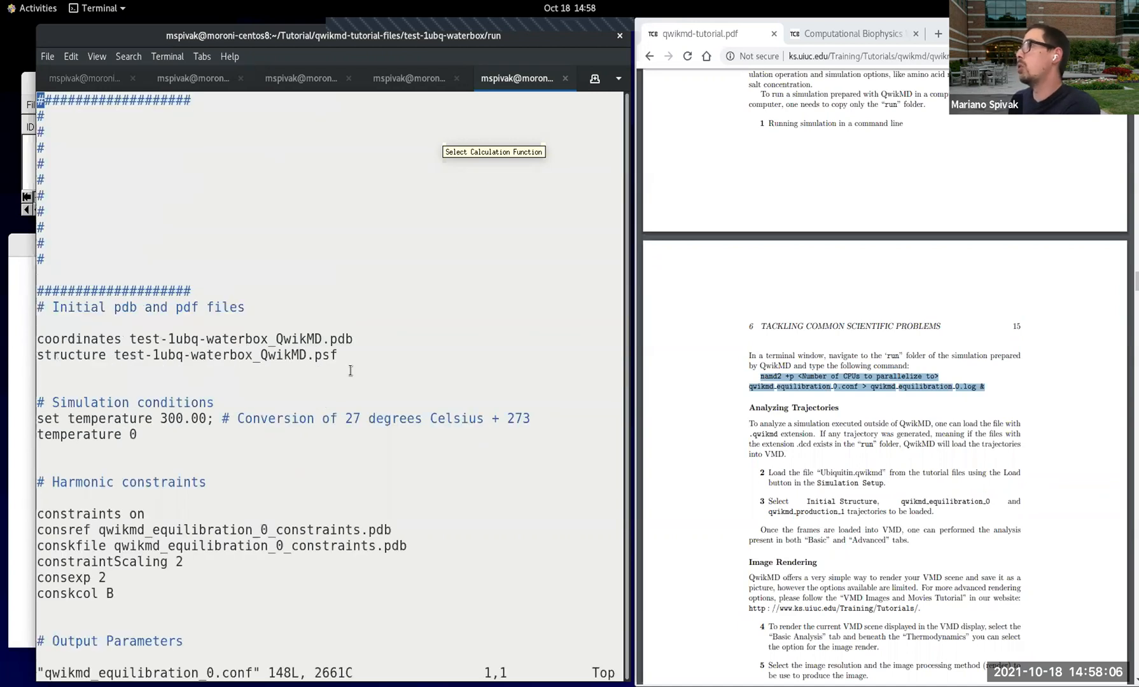
Step: Quit vi, reopen qwikmd_equilibration_0.conf and widen the terminal window across the screen
{"action": "type", "text": ":q"}
{"action": "key", "text": "Return"}
{"action": "key", "text": "Up"}
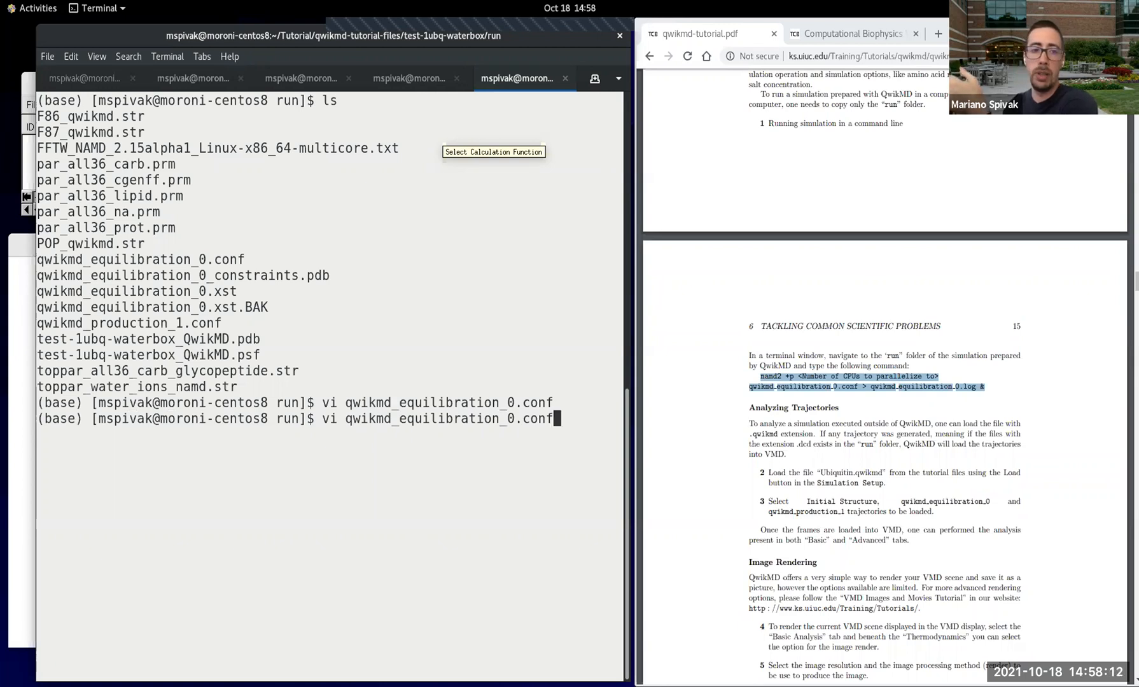
{"action": "key", "text": "Return"}
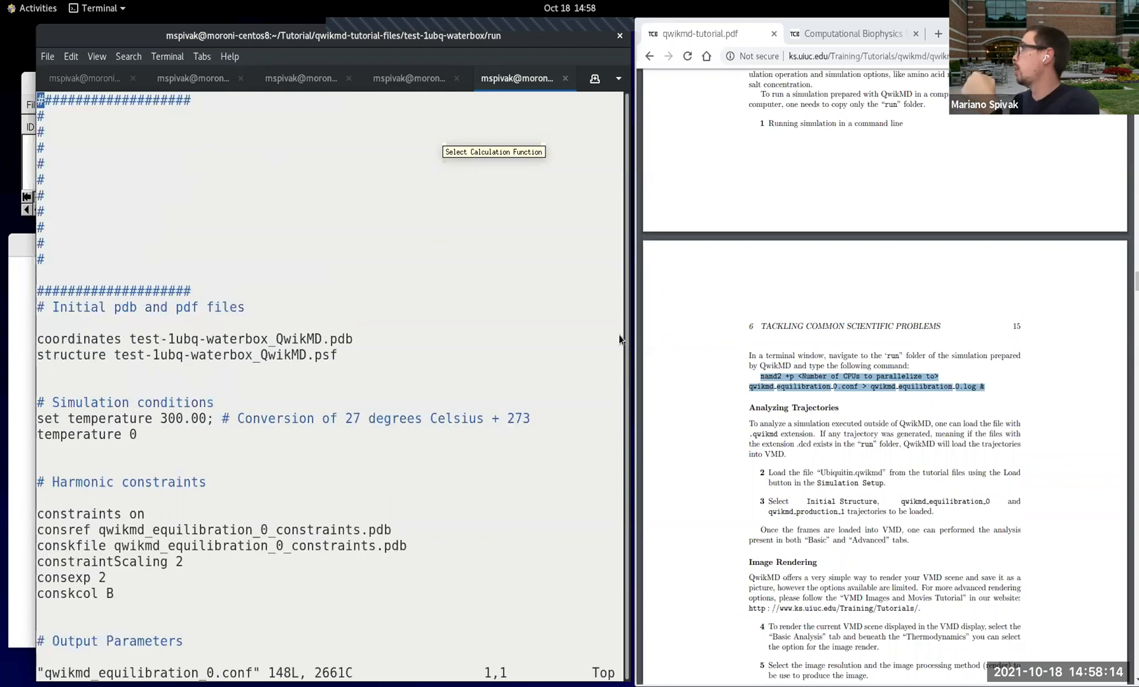
{"action": "left_click_drag", "start_coordinate": [627, 328], "coordinate": [1110, 335]}
Step: Read the configuration file's initial structure files, simulation conditions and harmonic constraints sections
{"action": "key", "text": "Down"}
{"action": "key", "text": "Down"}
{"action": "key", "text": "Down"}
{"action": "key", "text": "Down"}
{"action": "key", "text": "Down"}
{"action": "key", "text": "Down"}
{"action": "key", "text": "Down"}
{"action": "key", "text": "Down"}
{"action": "key", "text": "Down"}
{"action": "key", "text": "Down"}
{"action": "key", "text": "Down"}
{"action": "key", "text": "Down"}
{"action": "key", "text": "Down"}
{"action": "key", "text": "Down"}
{"action": "key", "text": "Down"}
{"action": "key", "text": "Down"}
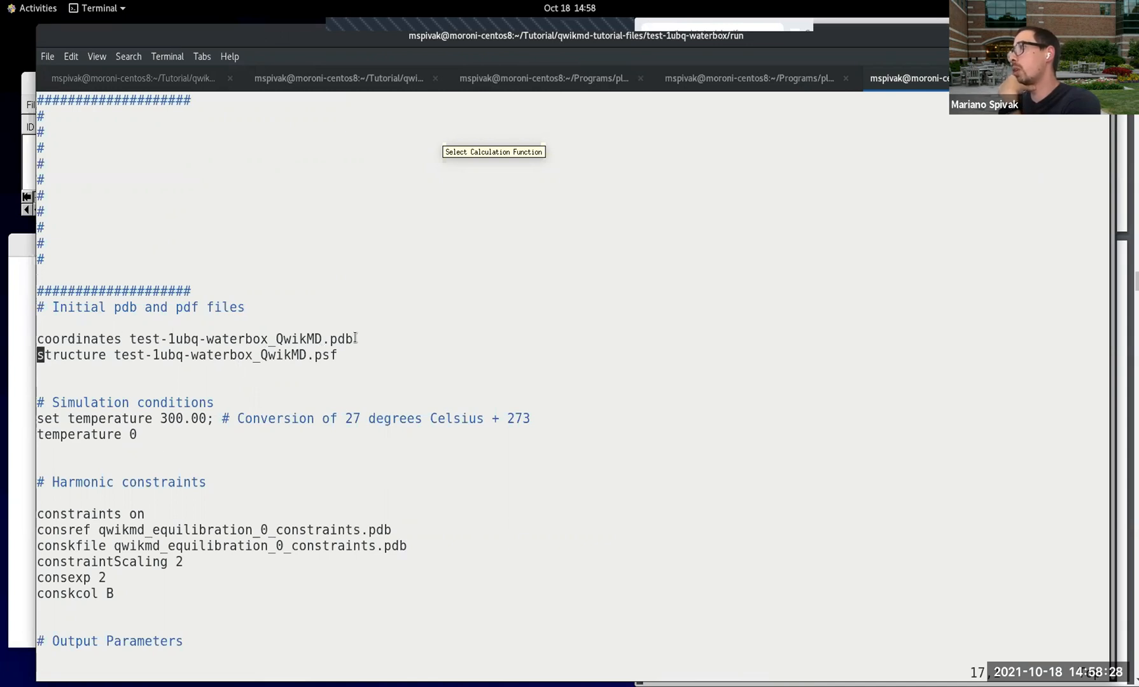
{"action": "key", "text": "Down"}
{"action": "key", "text": "Down"}
{"action": "key", "text": "Down"}
{"action": "key", "text": "Down"}
{"action": "key", "text": "Down"}
{"action": "key", "text": "Down"}
{"action": "key", "text": "Down"}
{"action": "key", "text": "Down"}
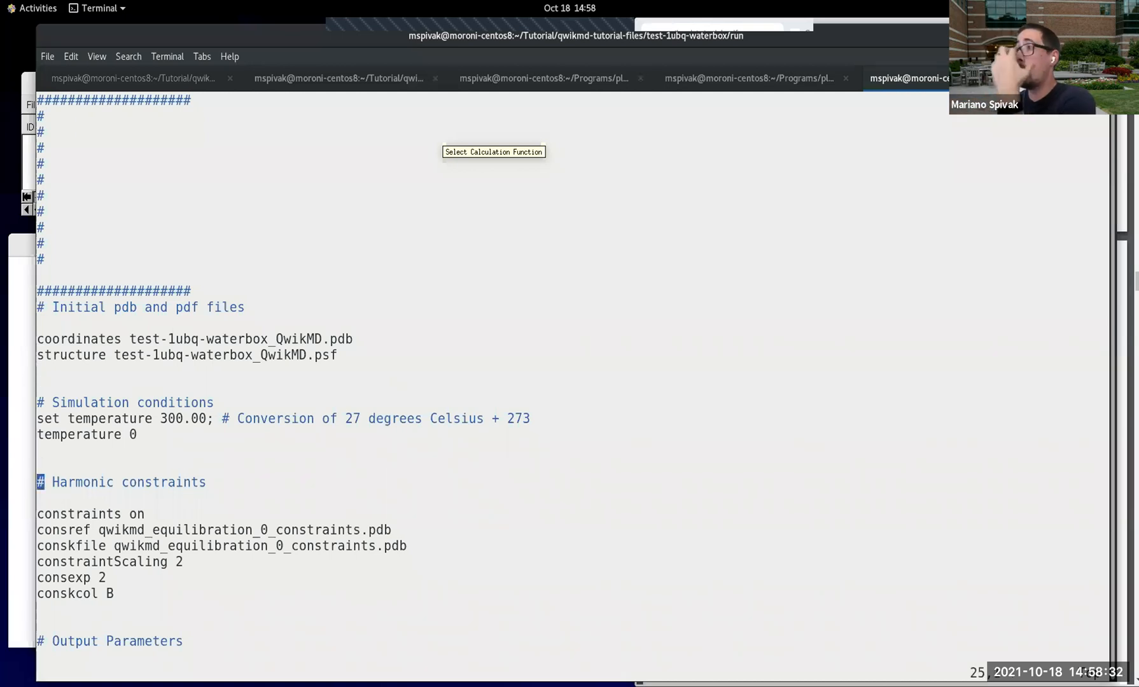
Step: Review the Output Parameters and Periodic Boundary Conditions sections of the equilibration configuration
{"action": "key", "text": "Down"}
{"action": "key", "text": "Down"}
{"action": "key", "text": "Down"}
{"action": "key", "text": "Down"}
{"action": "key", "text": "Down"}
{"action": "key", "text": "Down"}
{"action": "key", "text": "Down"}
{"action": "key", "text": "Down"}
{"action": "key", "text": "Down"}
{"action": "key", "text": "Down"}
{"action": "key", "text": "Down"}
{"action": "key", "text": "Down"}
{"action": "key", "text": "Down"}
{"action": "key", "text": "Down"}
{"action": "key", "text": "Down"}
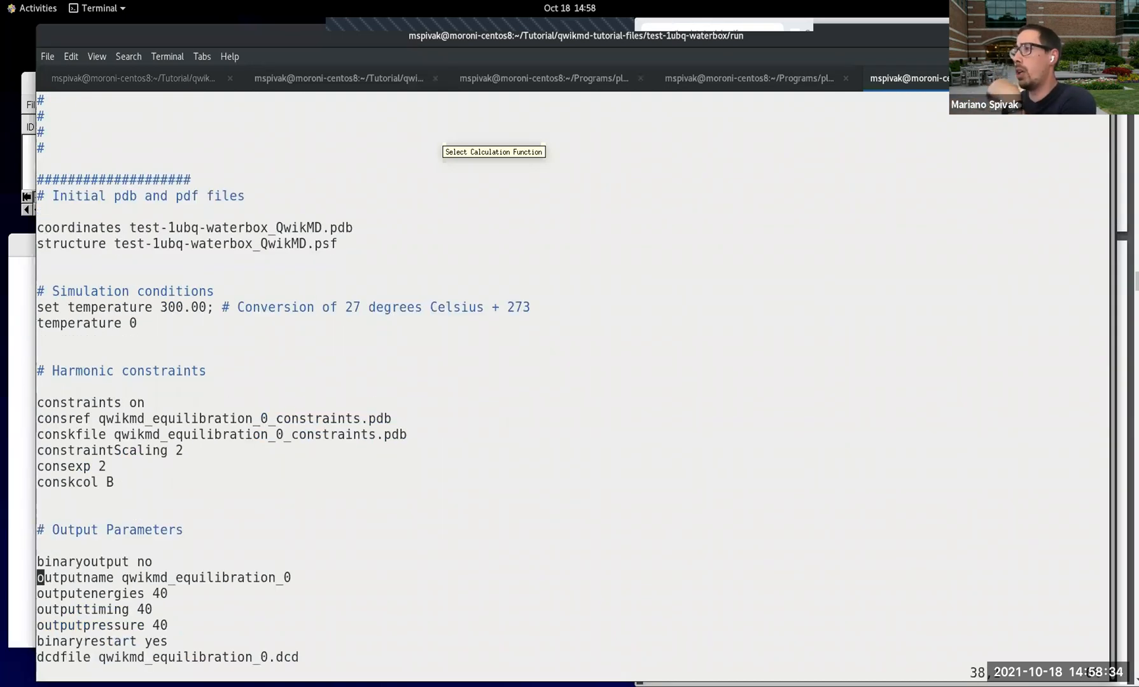
{"action": "key", "text": "Down"}
{"action": "key", "text": "Down"}
{"action": "key", "text": "Down"}
{"action": "key", "text": "Down"}
{"action": "key", "text": "Down"}
{"action": "key", "text": "Down"}
{"action": "key", "text": "Down"}
{"action": "key", "text": "Down"}
{"action": "key", "text": "Down"}
{"action": "key", "text": "Down"}
{"action": "key", "text": "Down"}
{"action": "key", "text": "Down"}
{"action": "key", "text": "Down"}
{"action": "key", "text": "Down"}
{"action": "key", "text": "Down"}
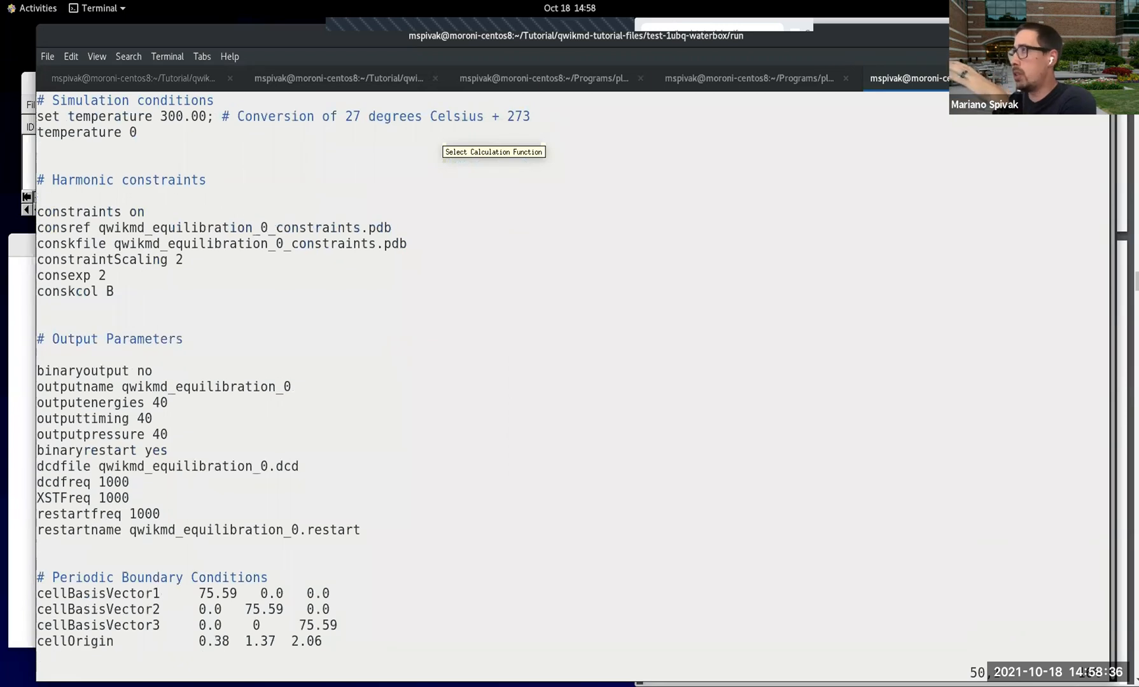
{"action": "key", "text": "Down"}
{"action": "key", "text": "Down"}
{"action": "key", "text": "Down"}
{"action": "key", "text": "Down"}
{"action": "key", "text": "Down"}
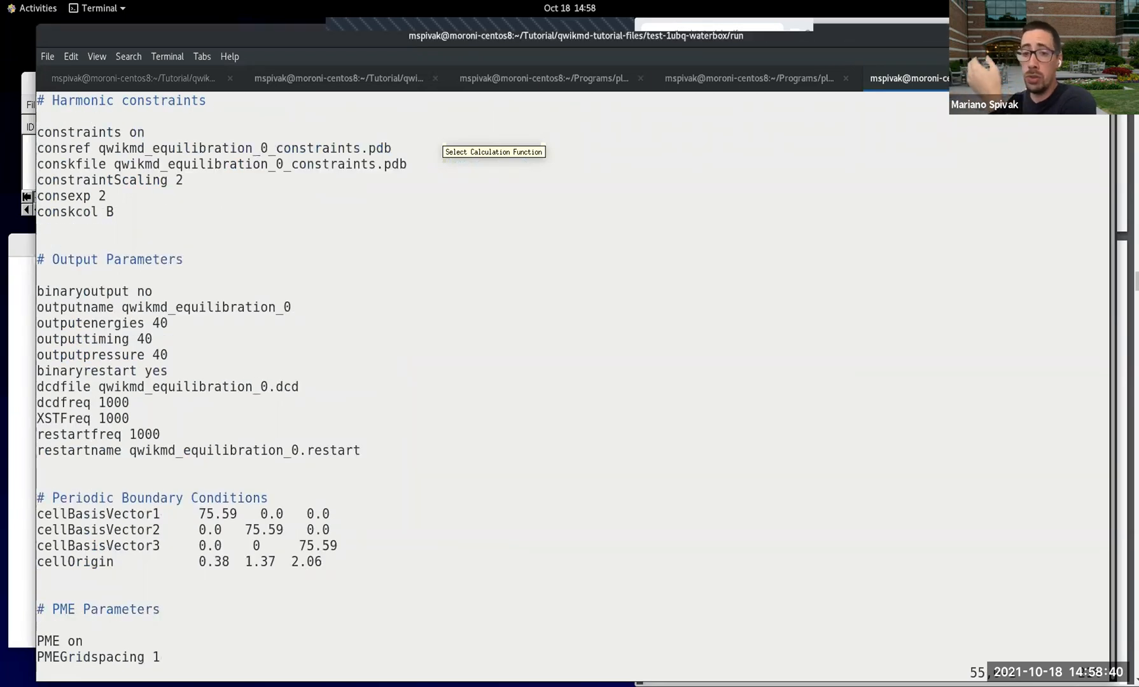
{"action": "key", "text": "Down"}
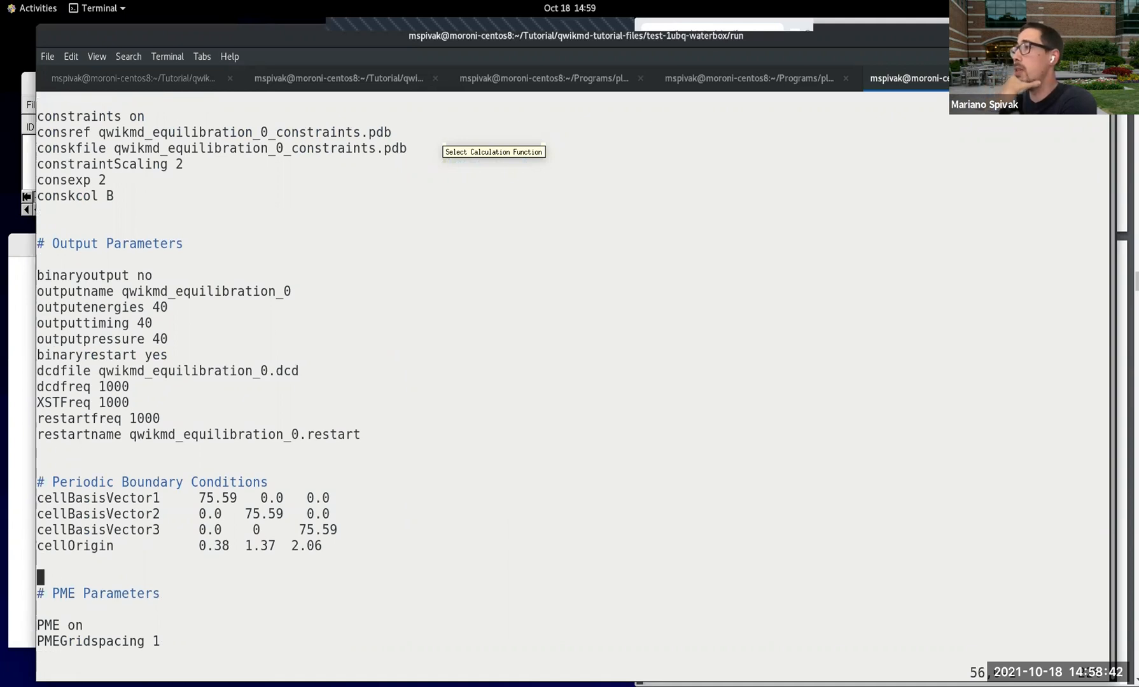
Step: Examine the PME, thermostat, barostat and water-wrapping settings in the equilibration configuration
{"action": "key", "text": "Down"}
{"action": "key", "text": "Down"}
{"action": "key", "text": "Down"}
{"action": "key", "text": "Down"}
{"action": "key", "text": "Down"}
{"action": "key", "text": "Down"}
{"action": "key", "text": "Down"}
{"action": "key", "text": "Down"}
{"action": "key", "text": "Down"}
{"action": "key", "text": "Down"}
{"action": "key", "text": "Down"}
{"action": "key", "text": "Down"}
{"action": "key", "text": "Down"}
{"action": "key", "text": "Down"}
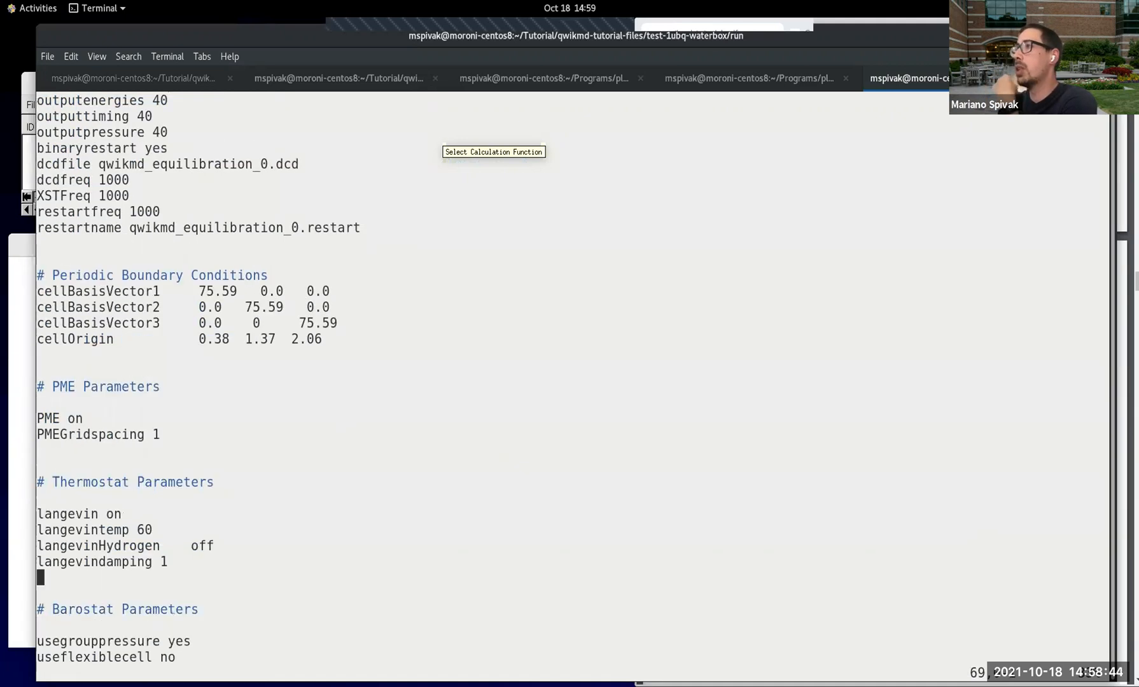
{"action": "key", "text": "Down"}
{"action": "key", "text": "Down"}
{"action": "key", "text": "Down"}
{"action": "key", "text": "Down"}
{"action": "key", "text": "Down"}
{"action": "key", "text": "Down"}
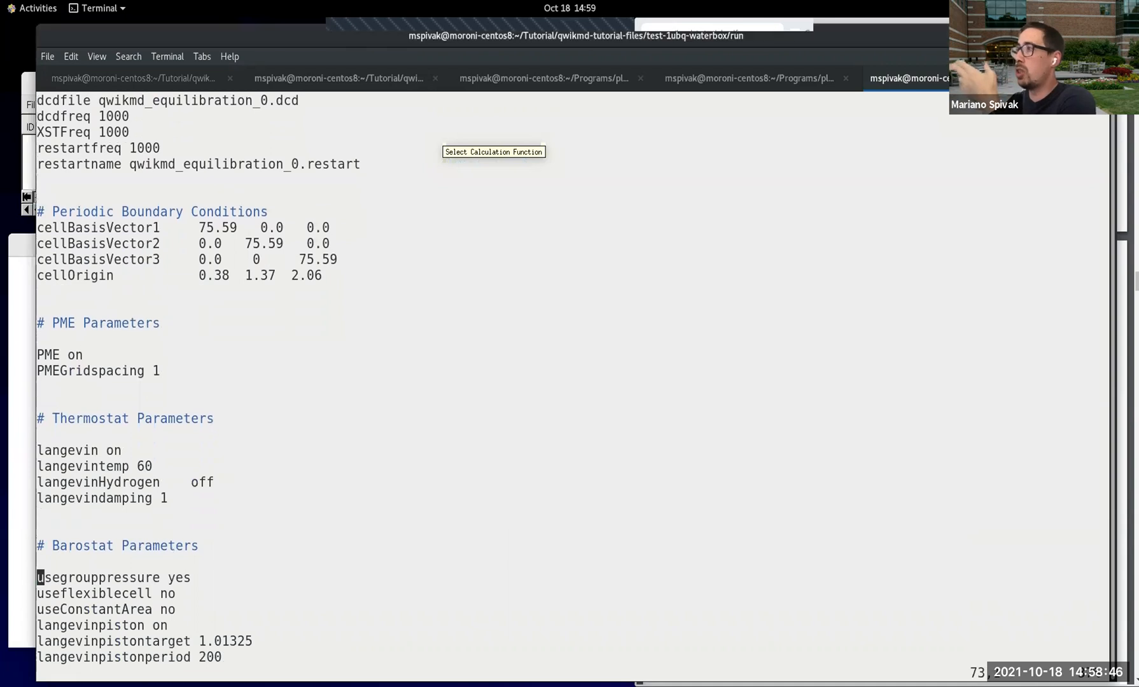
{"action": "key", "text": "Down"}
{"action": "key", "text": "Down"}
{"action": "key", "text": "Down"}
{"action": "key", "text": "Down"}
{"action": "key", "text": "Down"}
{"action": "key", "text": "Down"}
{"action": "key", "text": "Down"}
{"action": "key", "text": "Down"}
{"action": "key", "text": "Down"}
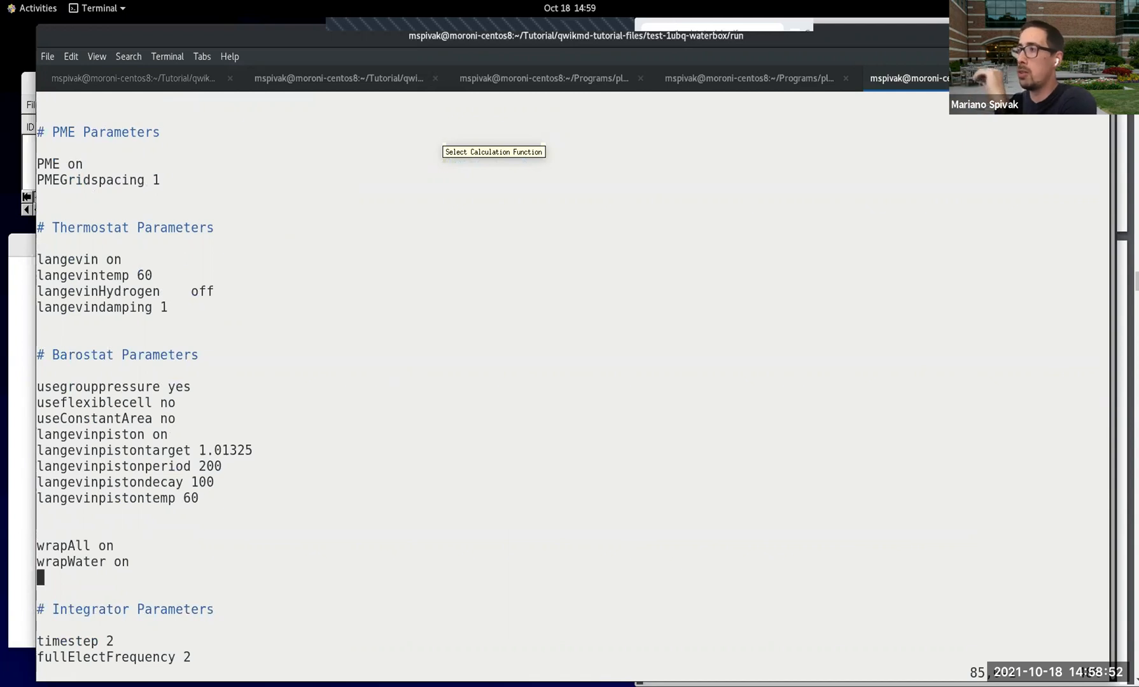
Step: Read through the Integrator, Force Field and IMD Parameters sections of the configuration file
{"action": "key", "text": "Down"}
{"action": "key", "text": "Down"}
{"action": "key", "text": "Down"}
{"action": "key", "text": "Down"}
{"action": "key", "text": "Down"}
{"action": "key", "text": "Down"}
{"action": "key", "text": "Down"}
{"action": "key", "text": "Down"}
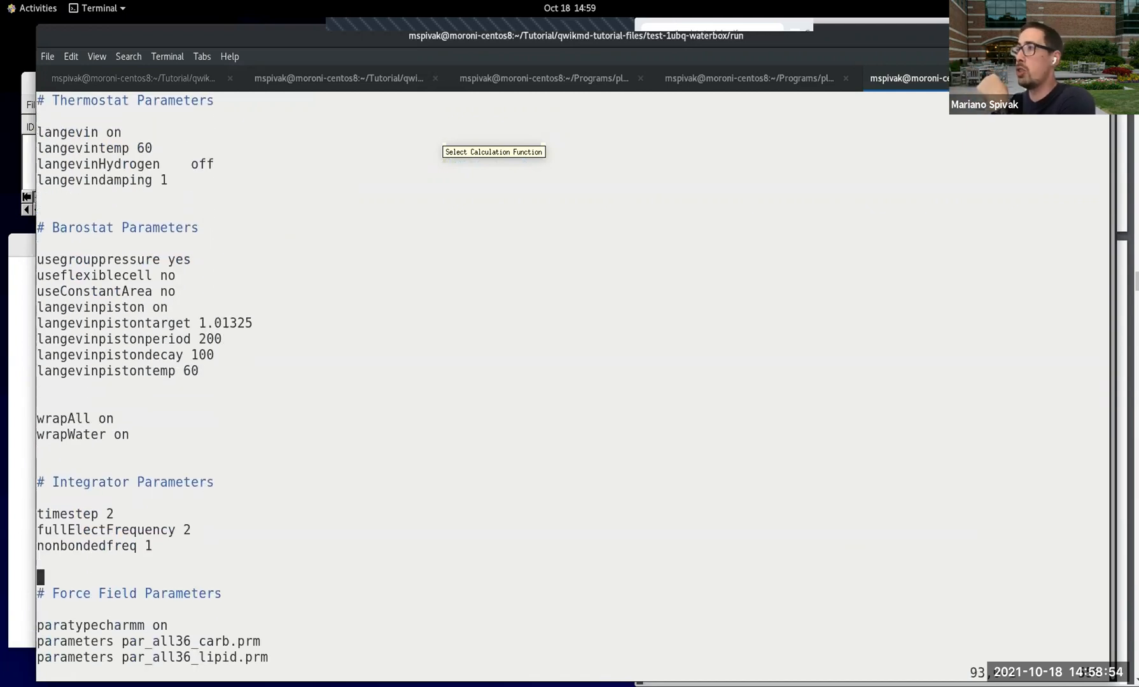
{"action": "key", "text": "Down"}
{"action": "key", "text": "Down"}
{"action": "key", "text": "Down"}
{"action": "key", "text": "Down"}
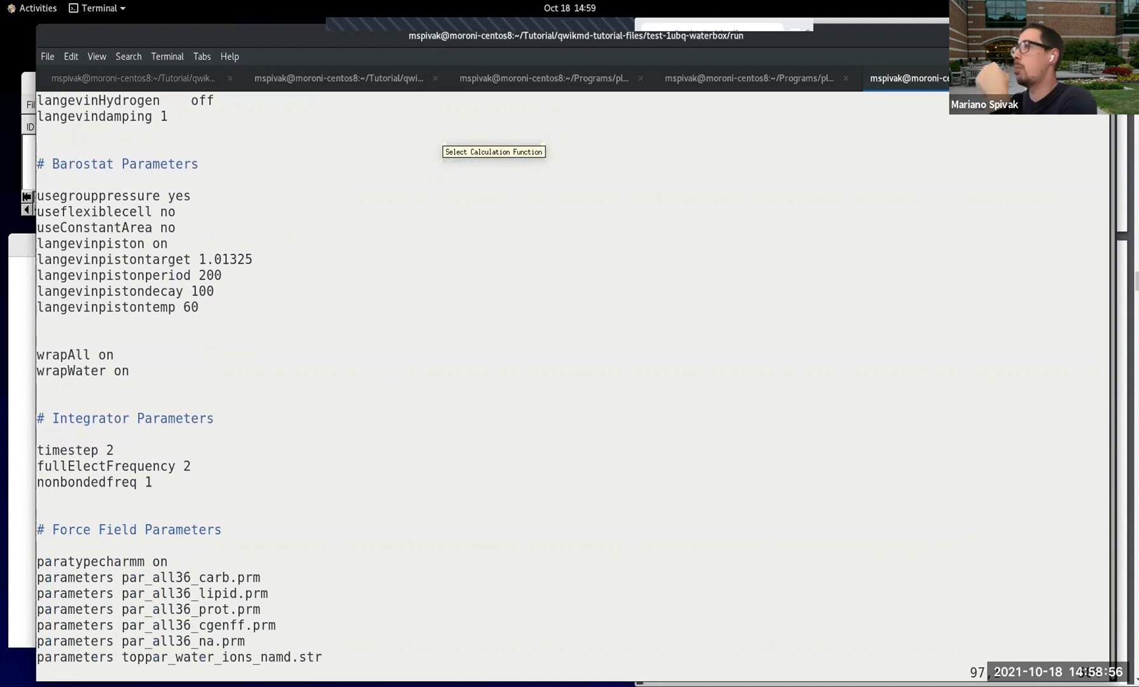
{"action": "key", "text": "Down"}
{"action": "key", "text": "Down"}
{"action": "key", "text": "Down"}
{"action": "key", "text": "Down"}
{"action": "key", "text": "Down"}
{"action": "key", "text": "Down"}
{"action": "key", "text": "Down"}
{"action": "key", "text": "Down"}
{"action": "key", "text": "Down"}
{"action": "key", "text": "Down"}
{"action": "key", "text": "Down"}
{"action": "key", "text": "Down"}
{"action": "key", "text": "Down"}
{"action": "key", "text": "Down"}
{"action": "key", "text": "Down"}
{"action": "key", "text": "Down"}
{"action": "key", "text": "Down"}
{"action": "key", "text": "Down"}
{"action": "key", "text": "Down"}
{"action": "key", "text": "Down"}
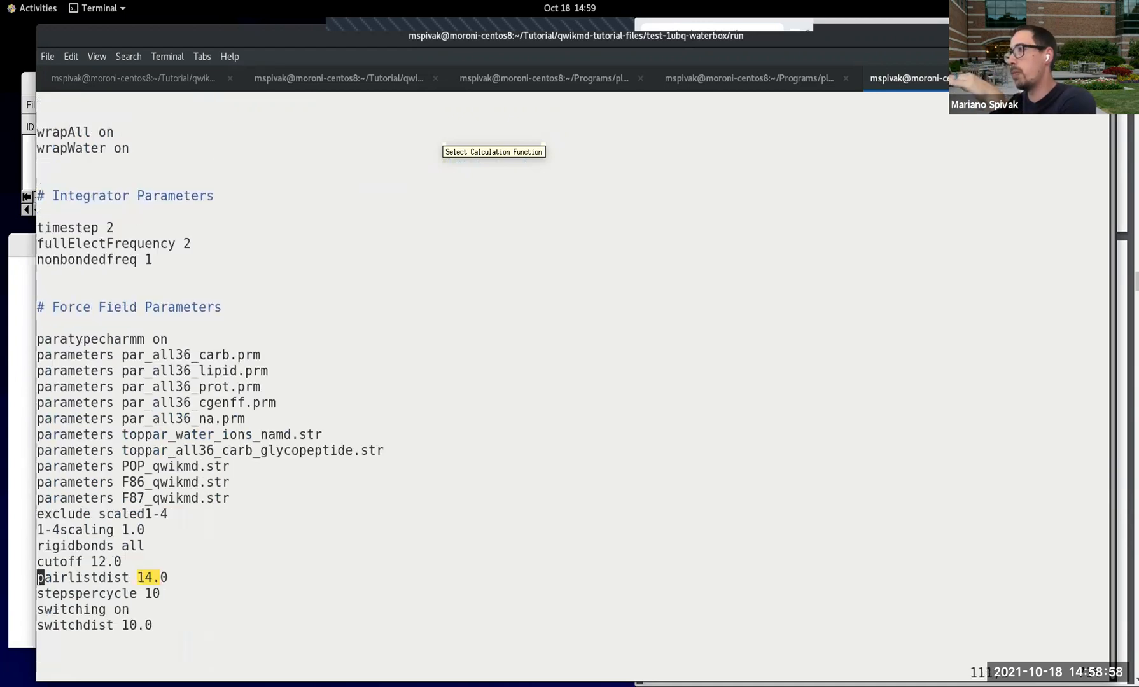
{"action": "key", "text": "Down"}
{"action": "key", "text": "Down"}
{"action": "key", "text": "Down"}
{"action": "key", "text": "Down"}
{"action": "key", "text": "Down"}
{"action": "key", "text": "Down"}
{"action": "key", "text": "Down"}
{"action": "key", "text": "Down"}
{"action": "key", "text": "Down"}
{"action": "key", "text": "Down"}
{"action": "key", "text": "Down"}
{"action": "key", "text": "Down"}
{"action": "key", "text": "Down"}
{"action": "key", "text": "Down"}
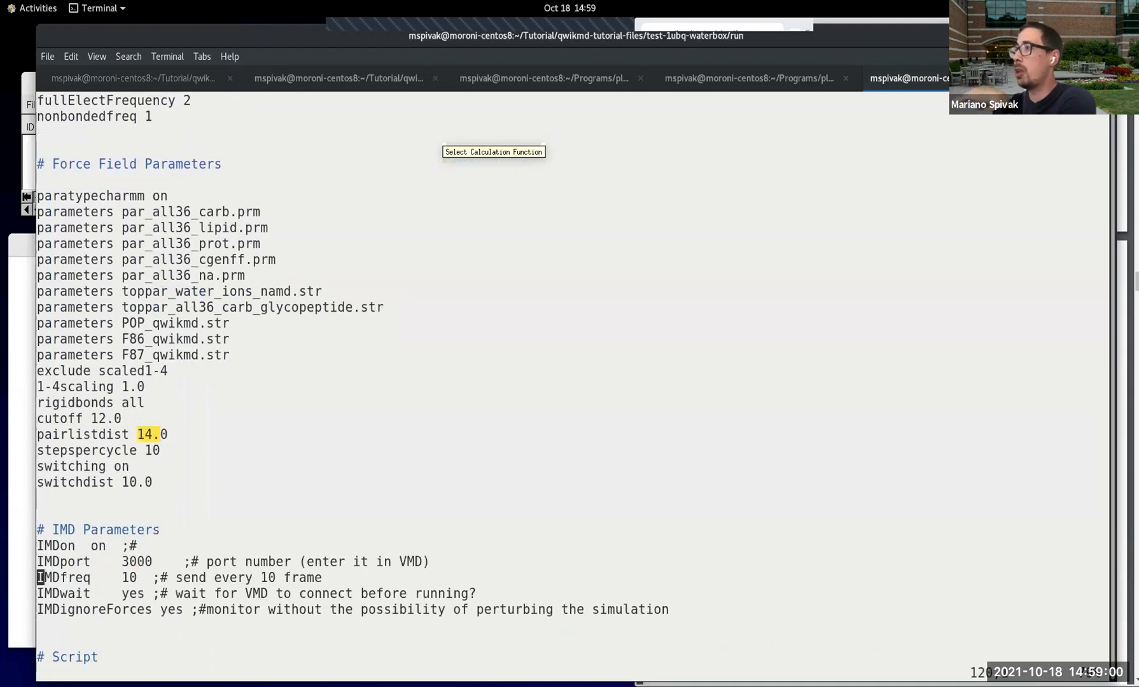
Step: Review the Script section at the end of the configuration, moving back up to its minimize line
{"action": "key", "text": "Down"}
{"action": "key", "text": "Down"}
{"action": "key", "text": "Down"}
{"action": "key", "text": "Down"}
{"action": "key", "text": "Down"}
{"action": "key", "text": "Down"}
{"action": "key", "text": "Down"}
{"action": "key", "text": "Down"}
{"action": "key", "text": "Down"}
{"action": "key", "text": "Down"}
{"action": "key", "text": "Down"}
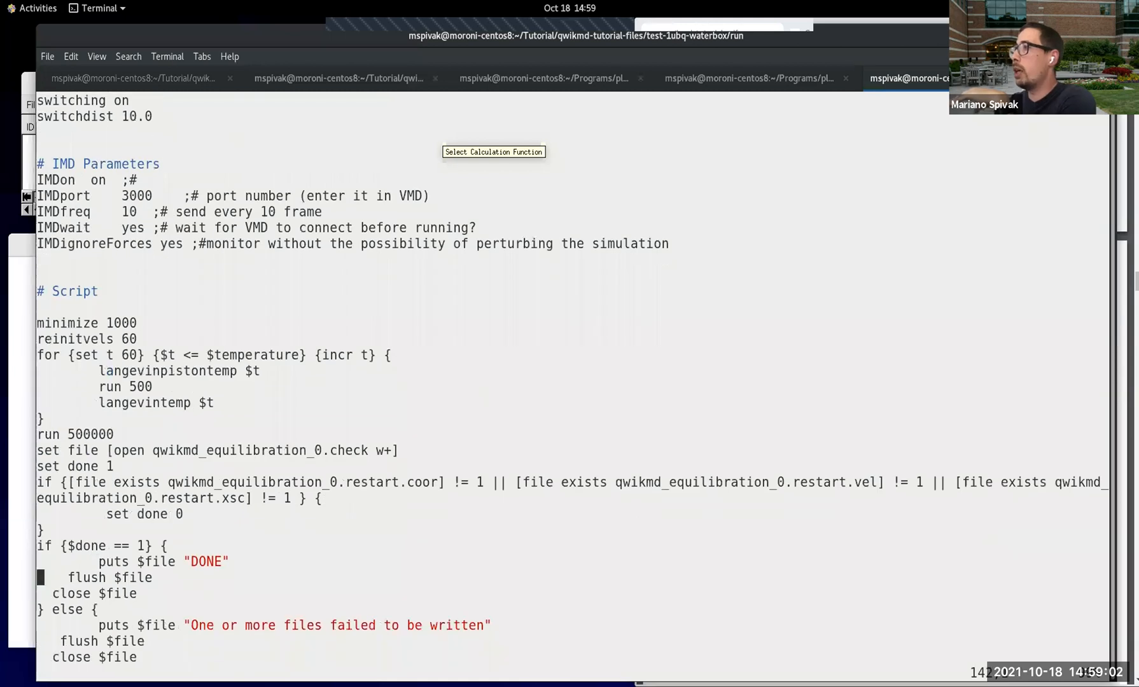
{"action": "key", "text": "Up"}
{"action": "key", "text": "Up"}
{"action": "key", "text": "Up"}
{"action": "key", "text": "Up"}
{"action": "key", "text": "Up"}
{"action": "key", "text": "Up"}
{"action": "key", "text": "Up"}
{"action": "key", "text": "Up"}
{"action": "key", "text": "Up"}
{"action": "key", "text": "Up"}
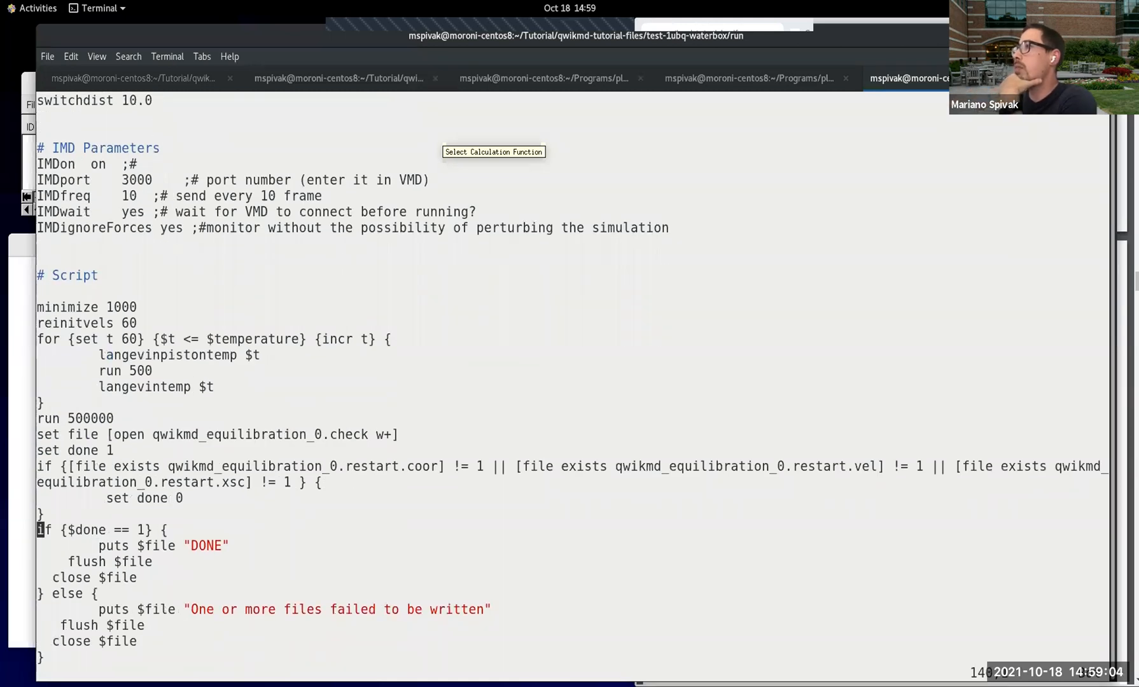
{"action": "key", "text": "Up"}
{"action": "key", "text": "Up"}
{"action": "key", "text": "Up"}
{"action": "key", "text": "Up"}
{"action": "key", "text": "Up"}
{"action": "key", "text": "Up"}
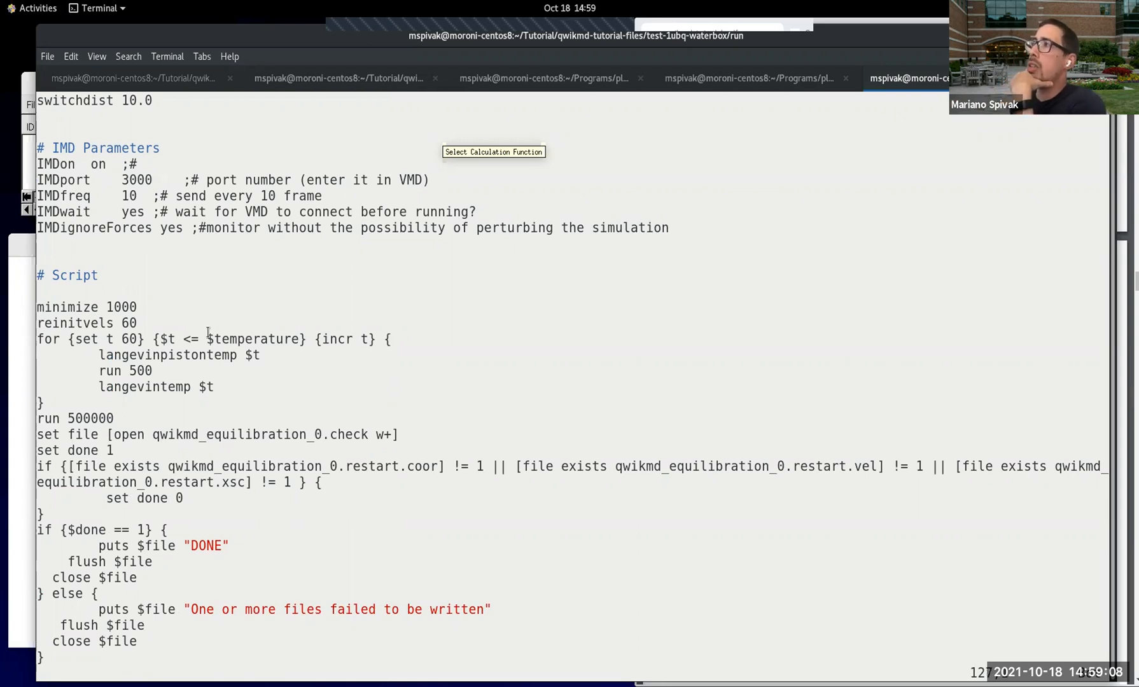
Step: Highlight the script's minimize line, temperature ramp block and 500000 run steps, and close the file with :wq
{"action": "left_click_drag", "start_coordinate": [136, 308], "coordinate": [68, 323]}
{"action": "triple_click", "coordinate": [133, 308]}
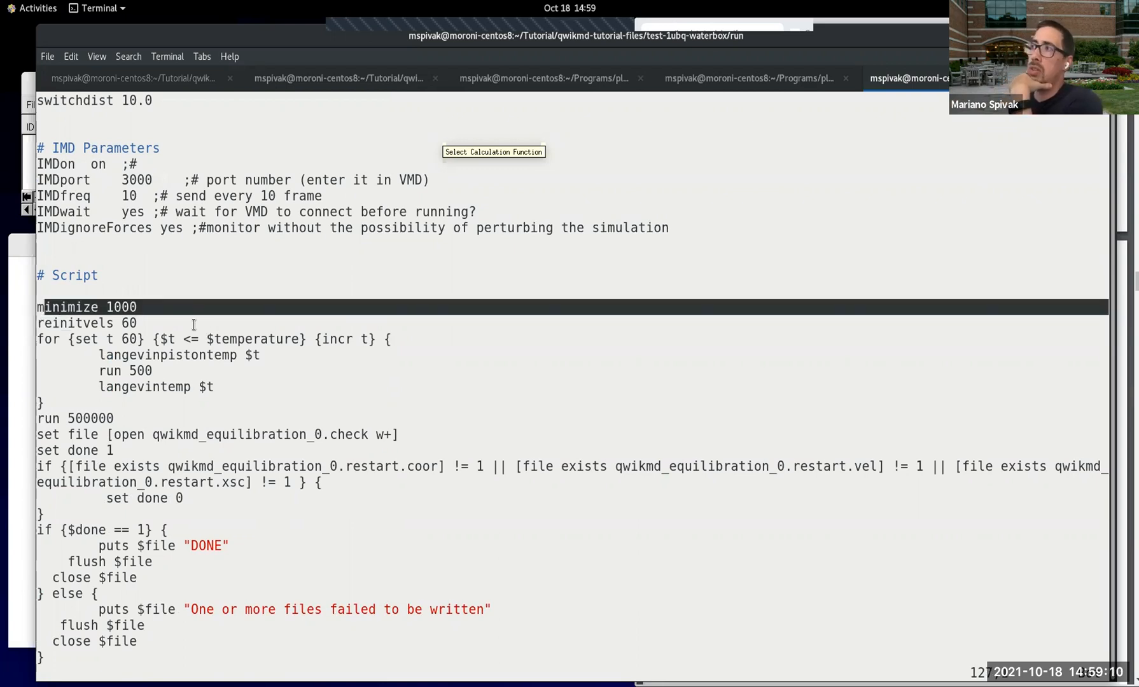
{"action": "left_click", "coordinate": [189, 307]}
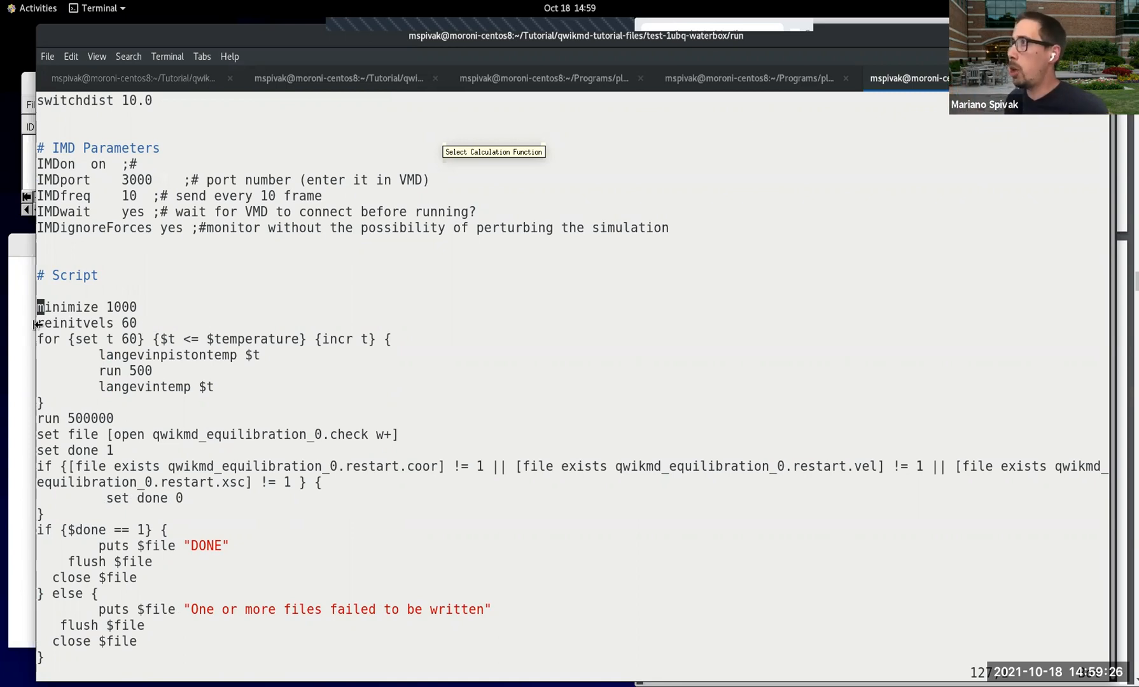
{"action": "left_click_drag", "start_coordinate": [37, 323], "coordinate": [128, 410]}
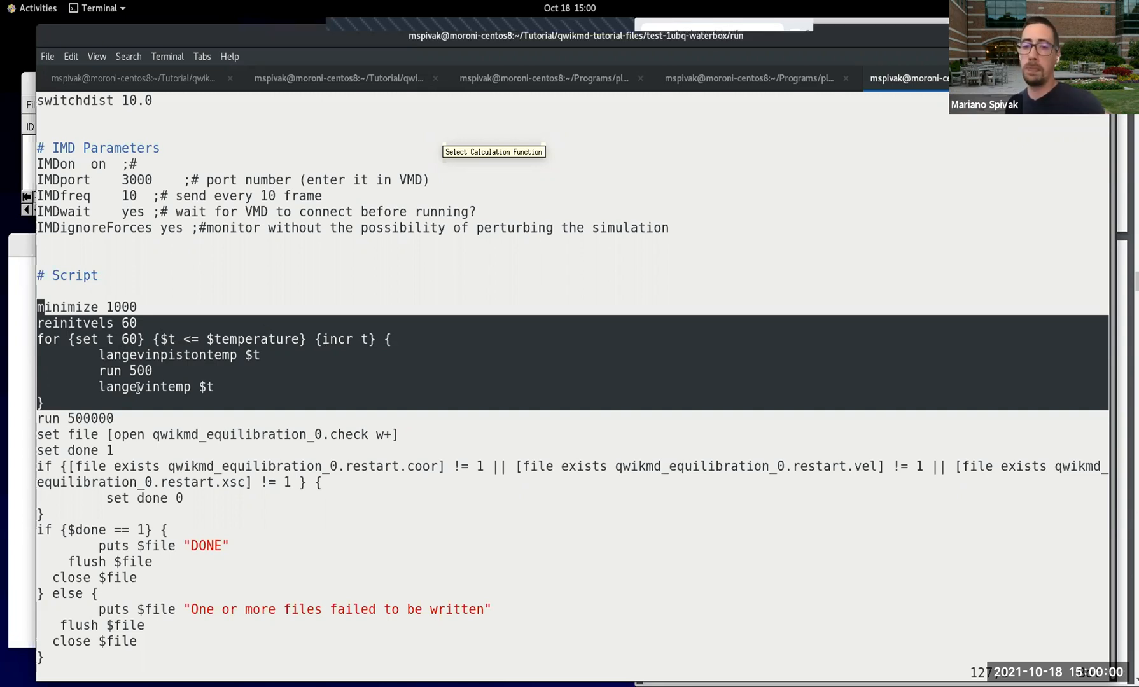
{"action": "left_click", "coordinate": [70, 420]}
{"action": "left_click_drag", "start_coordinate": [70, 420], "coordinate": [114, 420]}
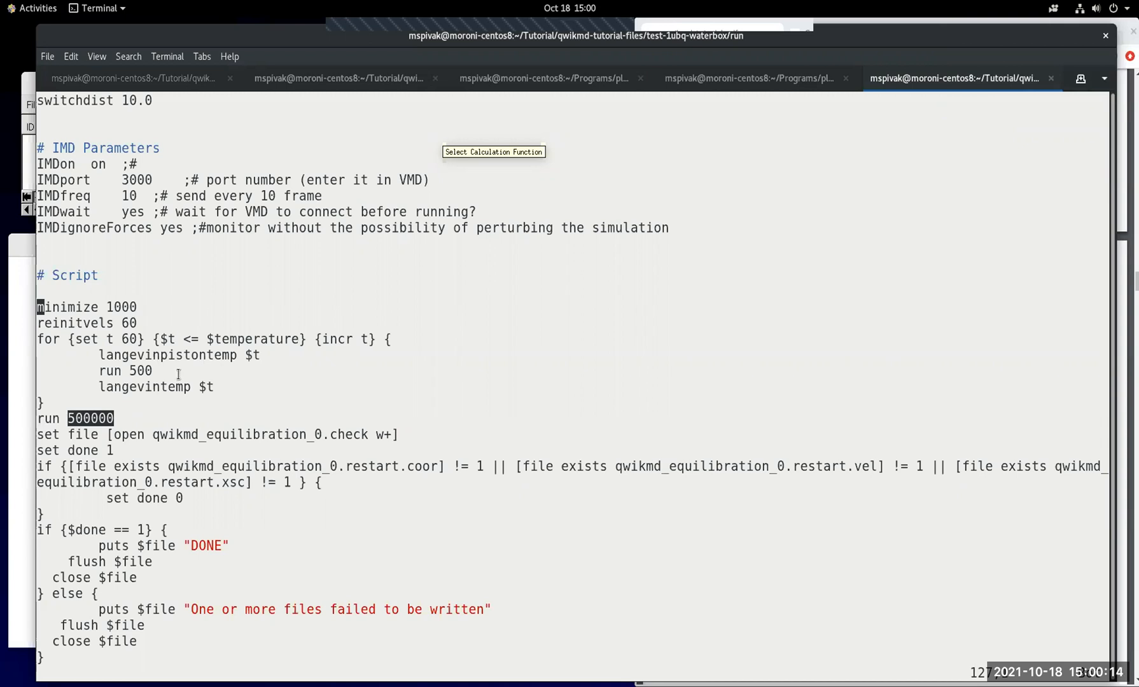
{"action": "type", "text": ":wq"}
{"action": "key", "text": "Return"}
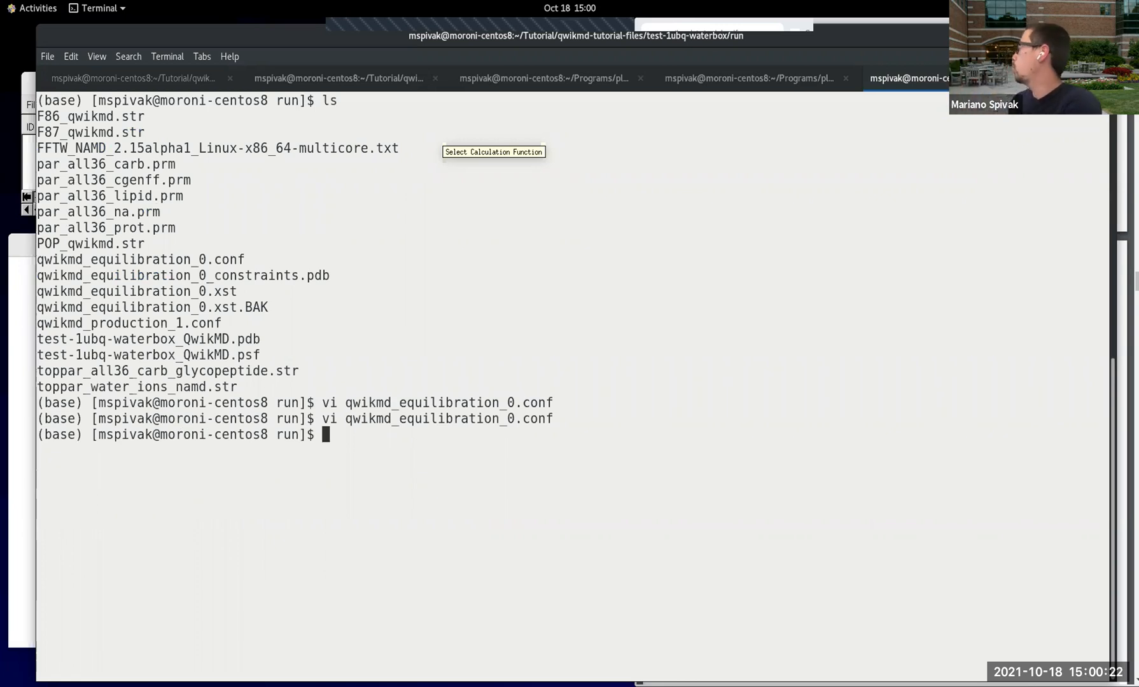
Step: Narrow the terminal window back to uncover the tutorial PDF, and minimize it
{"action": "left_click_drag", "start_coordinate": [1103, 240], "coordinate": [557, 273]}
{"action": "right_click", "coordinate": [457, 38]}
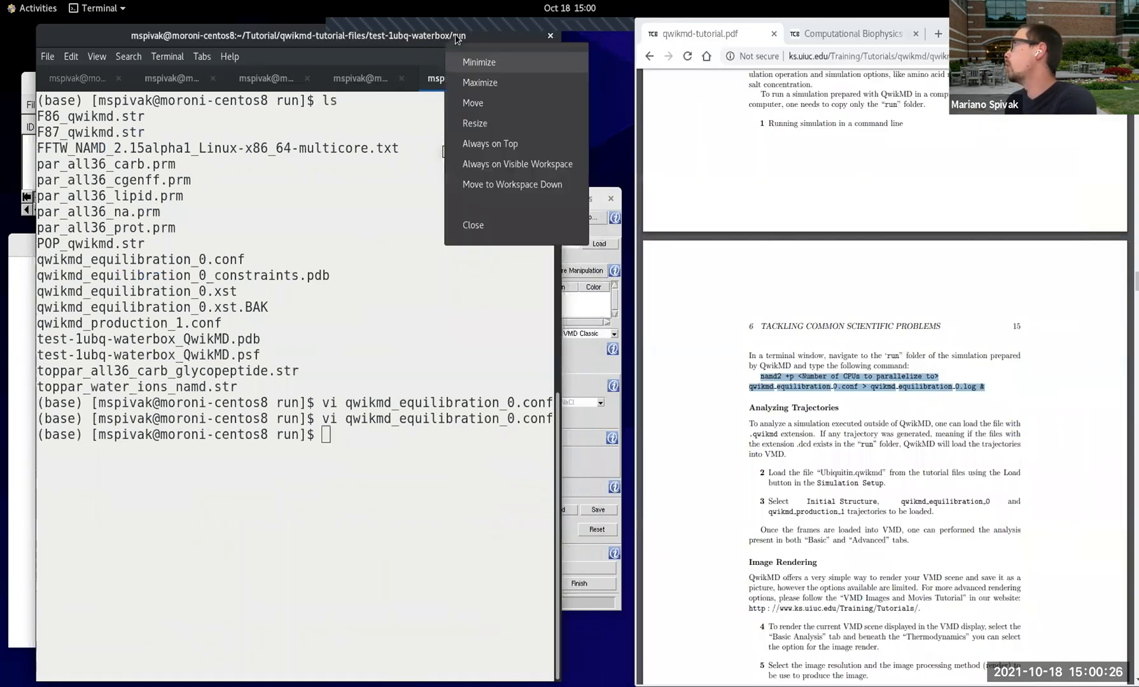
{"action": "left_click", "coordinate": [408, 44]}
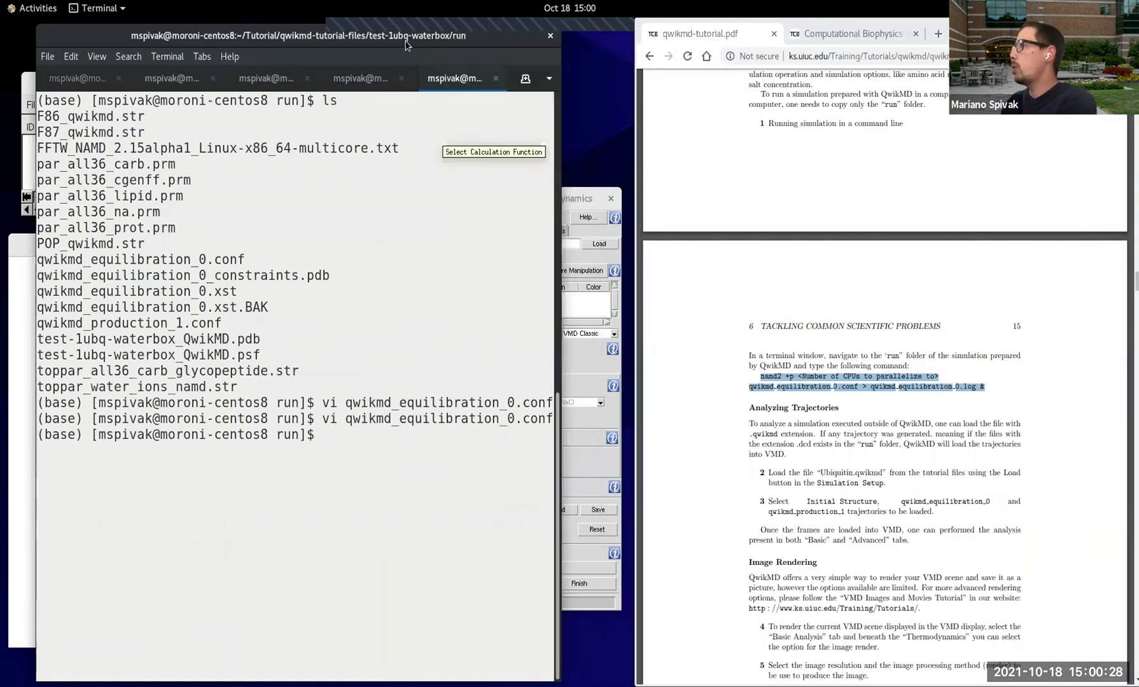
{"action": "right_click", "coordinate": [408, 42]}
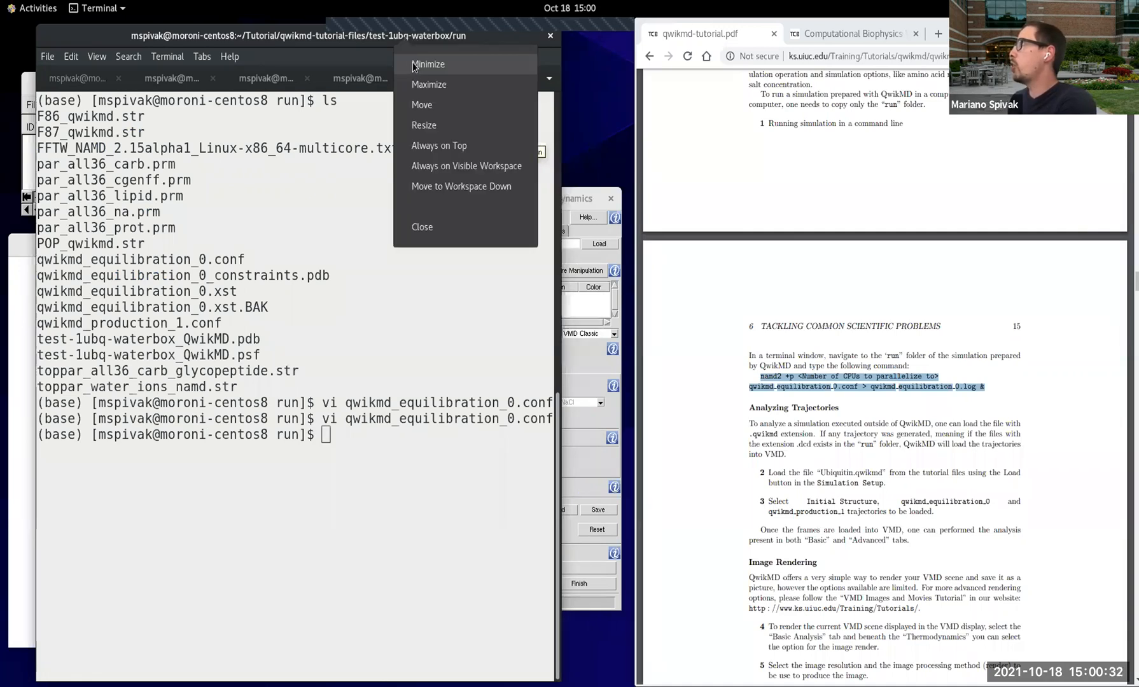
{"action": "left_click", "coordinate": [423, 65]}
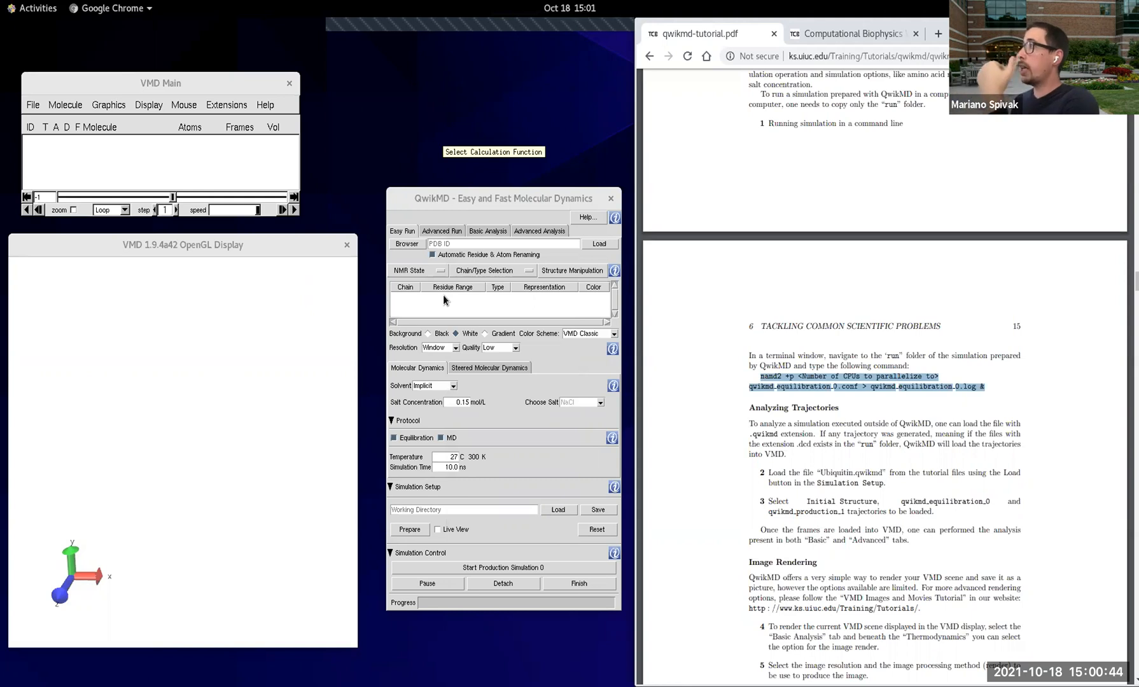
Step: Reset QwikMD and load Ubiquitin.qwikmd from the Ubiquitin folder of the tutorial files
{"action": "left_click", "coordinate": [599, 529]}
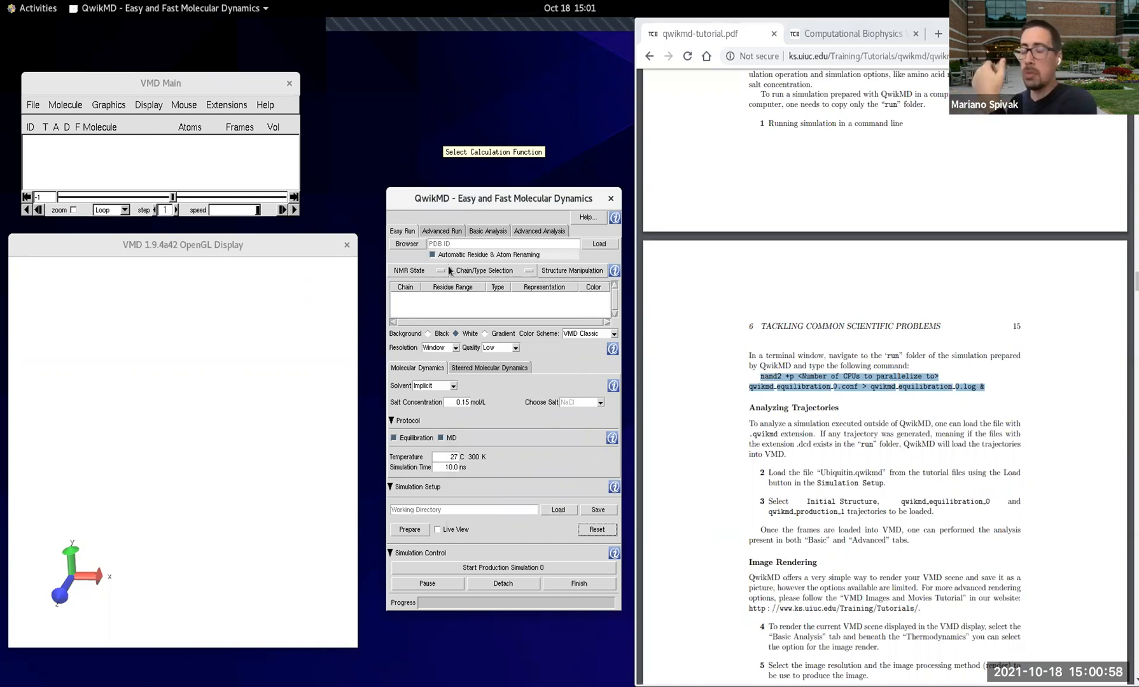
{"action": "left_click", "coordinate": [560, 509]}
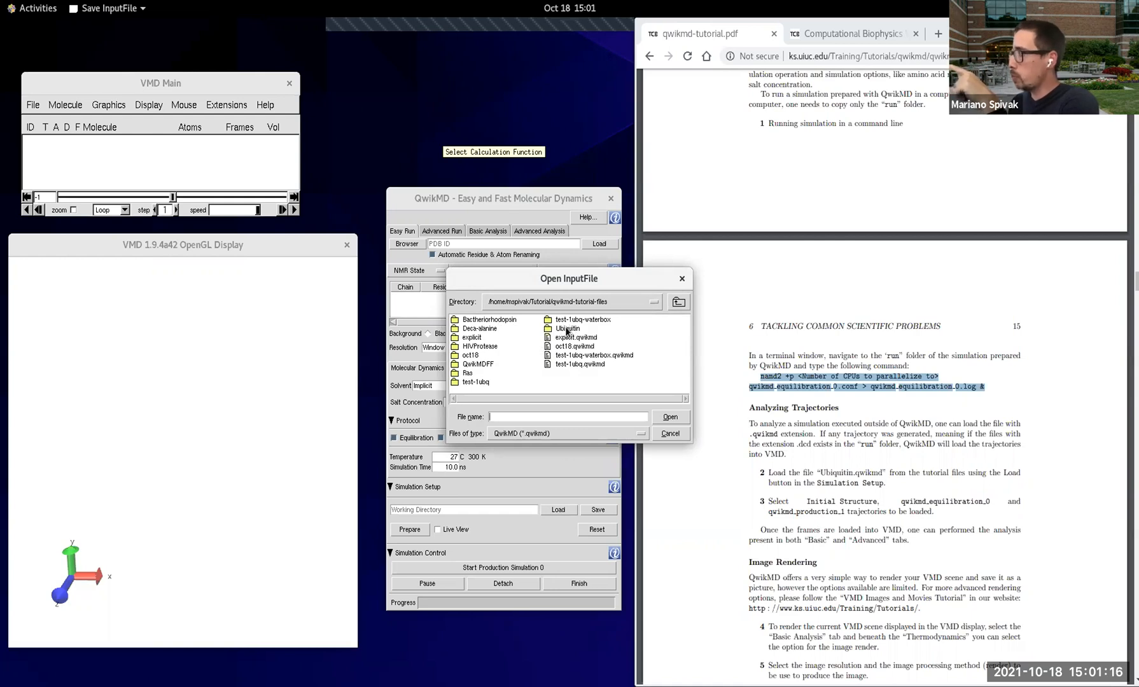
{"action": "double_click", "coordinate": [567, 329]}
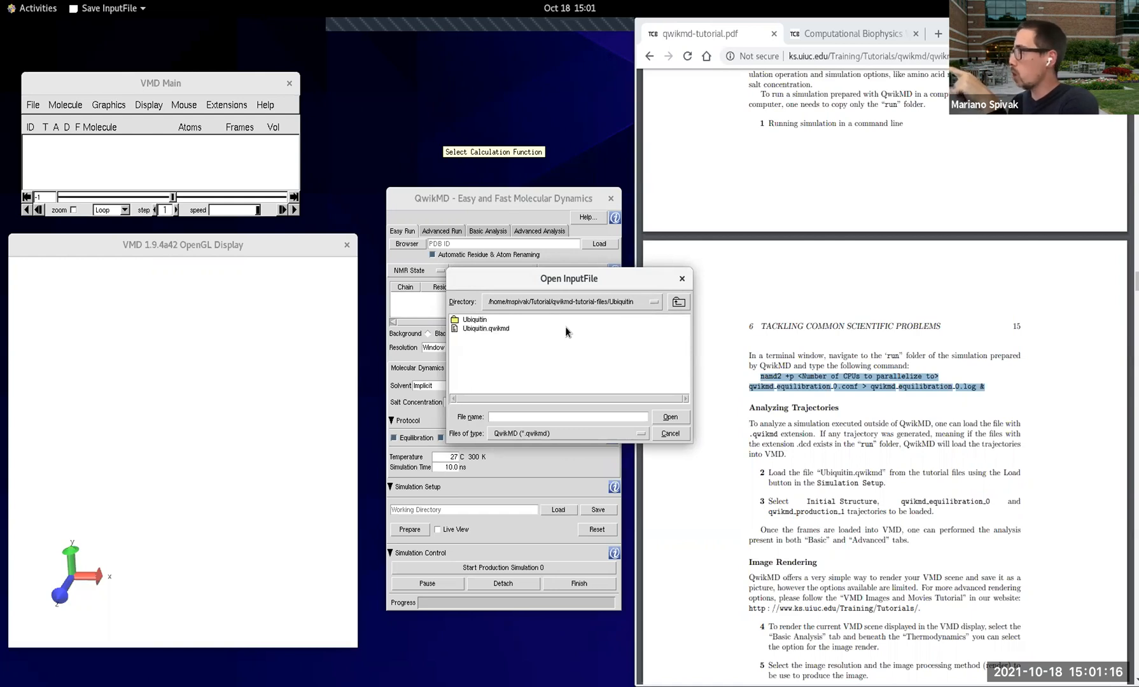
{"action": "left_click", "coordinate": [492, 329]}
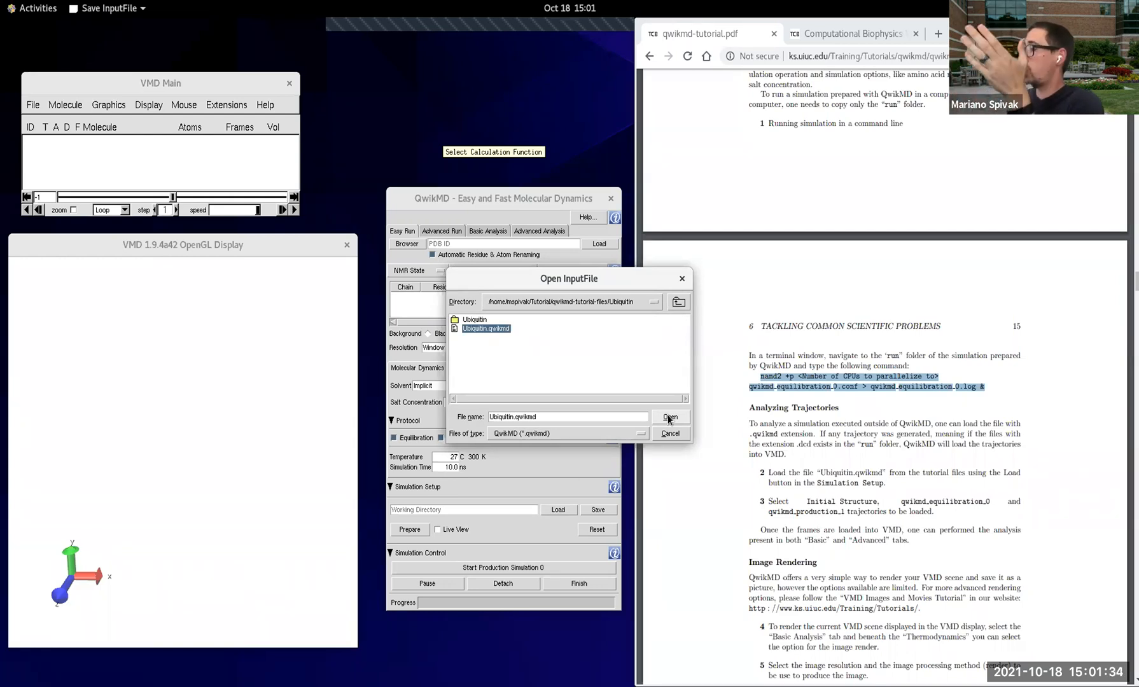
{"action": "left_click", "coordinate": [669, 418]}
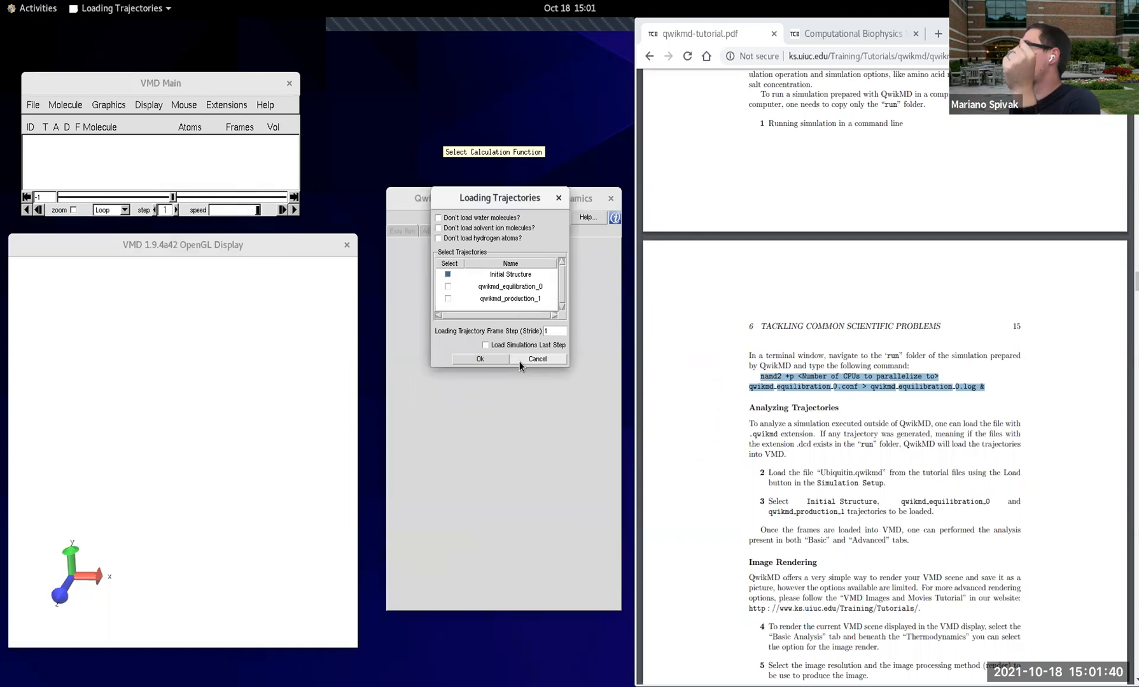
Step: Load the Initial Structure and the qwikmd_production_1 trajectory, leaving qwikmd_equilibration_0 out
{"action": "left_click_drag", "start_coordinate": [482, 202], "coordinate": [472, 303]}
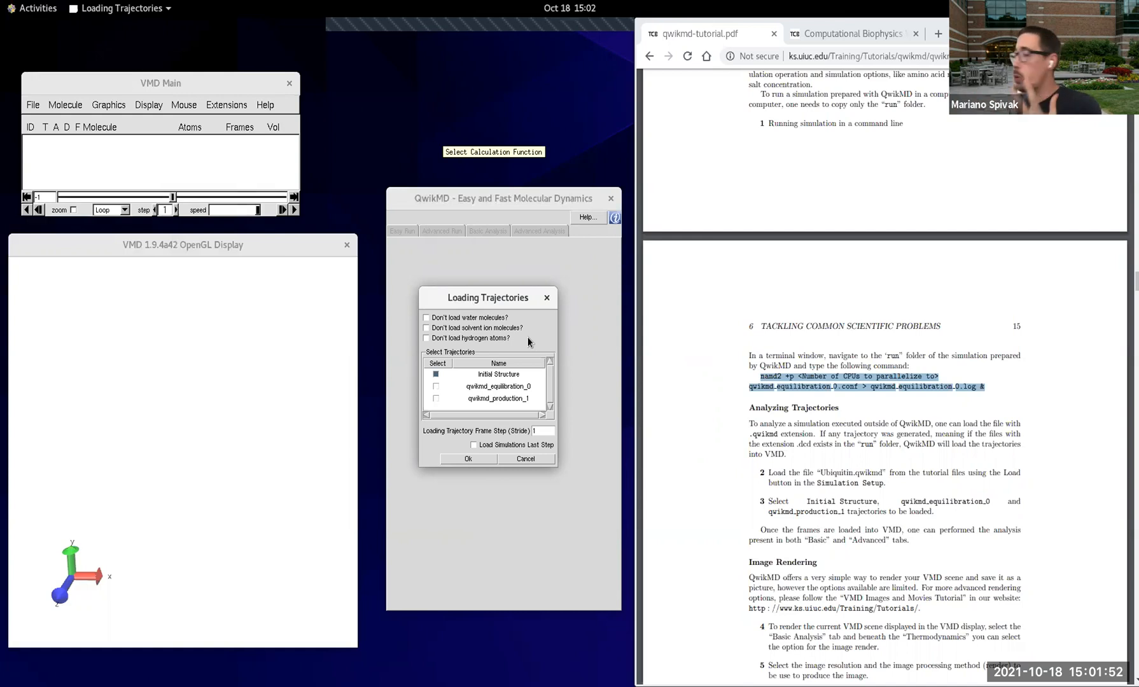
{"action": "left_click", "coordinate": [441, 388]}
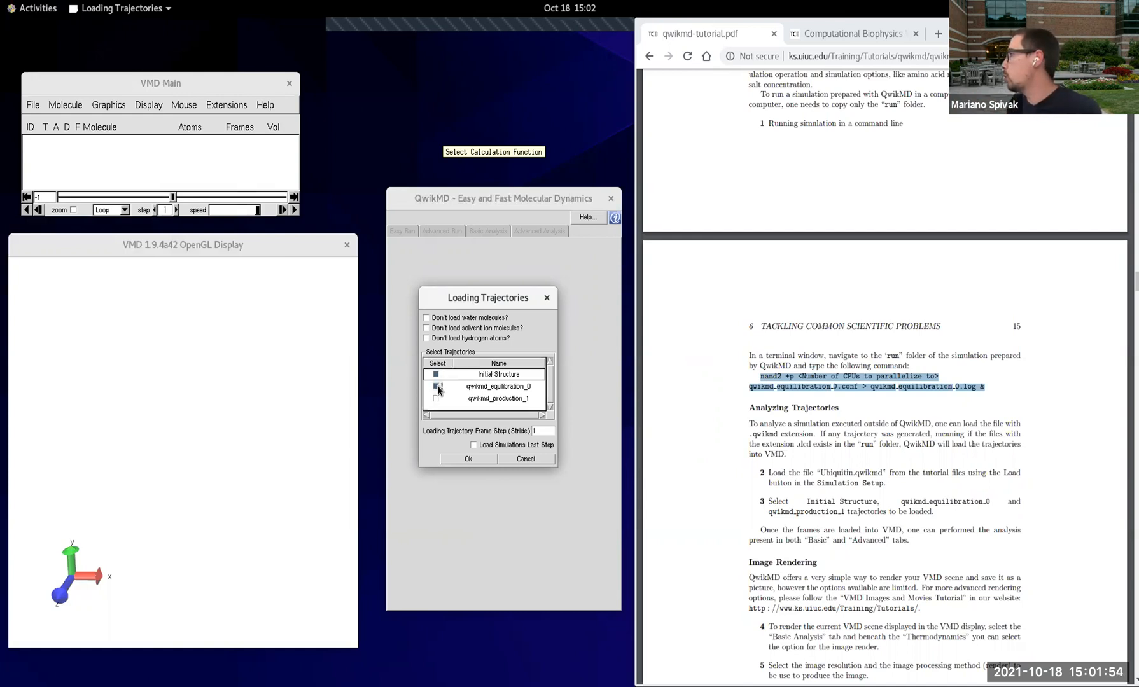
{"action": "left_click", "coordinate": [437, 387]}
{"action": "left_click", "coordinate": [437, 399]}
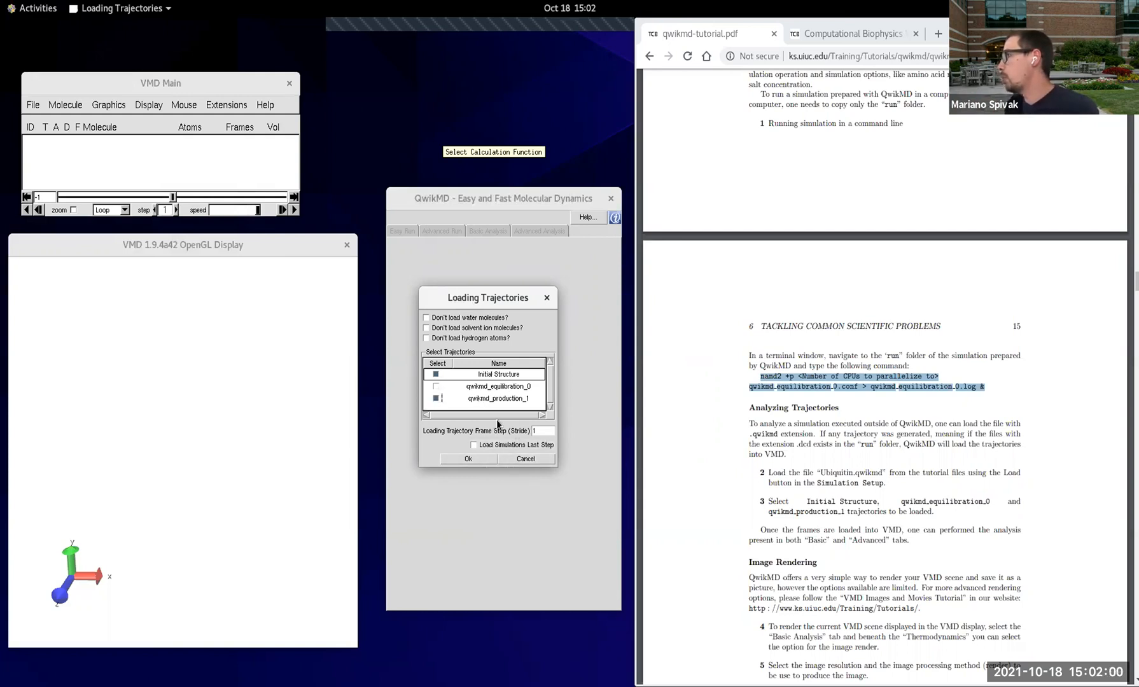
{"action": "left_click", "coordinate": [477, 458]}
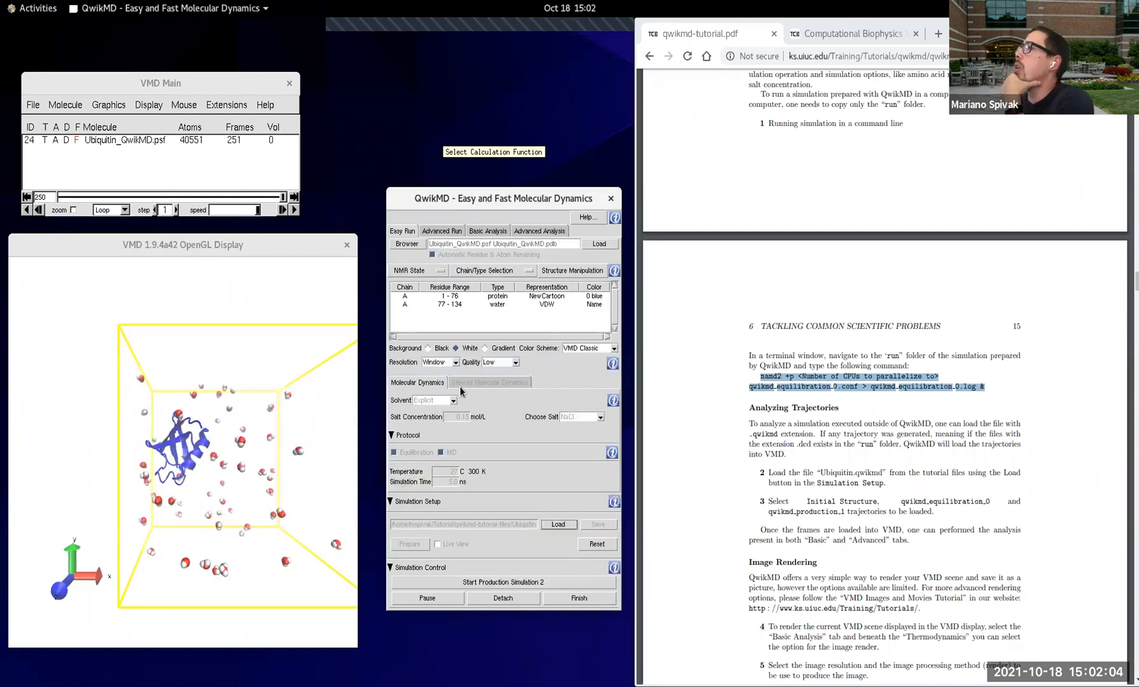
Step: Tilt the solvated ubiquitin box and play the trajectory, rewinding to frame 0 to replay it
{"action": "left_click_drag", "start_coordinate": [248, 313], "coordinate": [262, 392]}
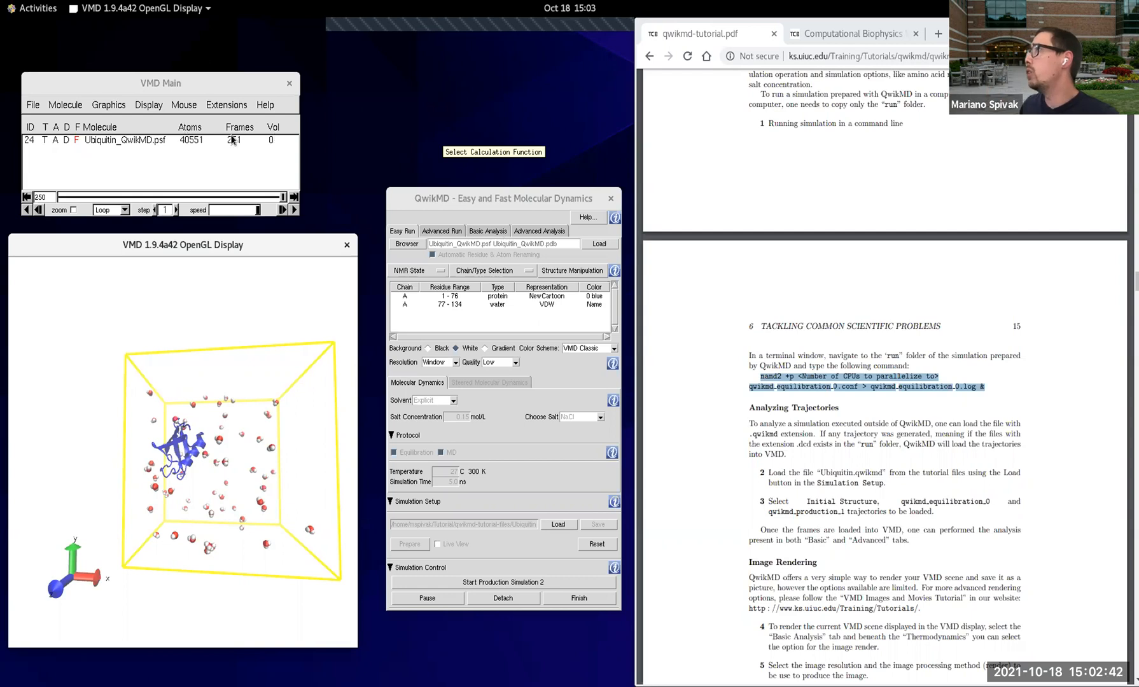
{"action": "left_click", "coordinate": [295, 210]}
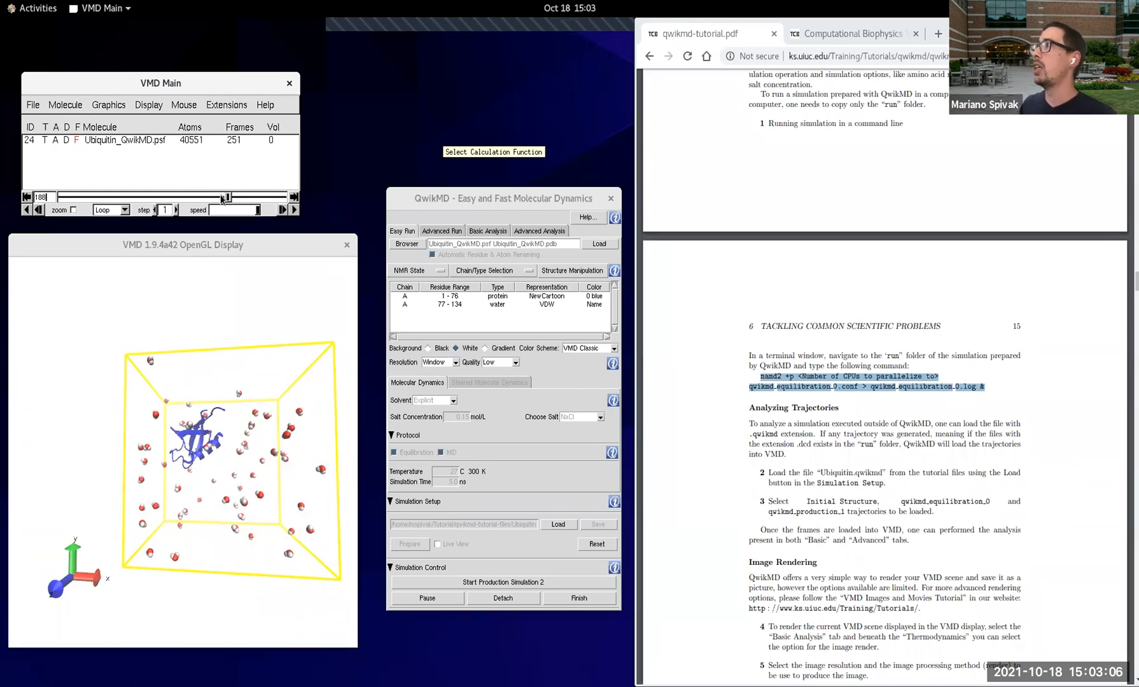
{"action": "left_click_drag", "start_coordinate": [226, 197], "coordinate": [40, 199]}
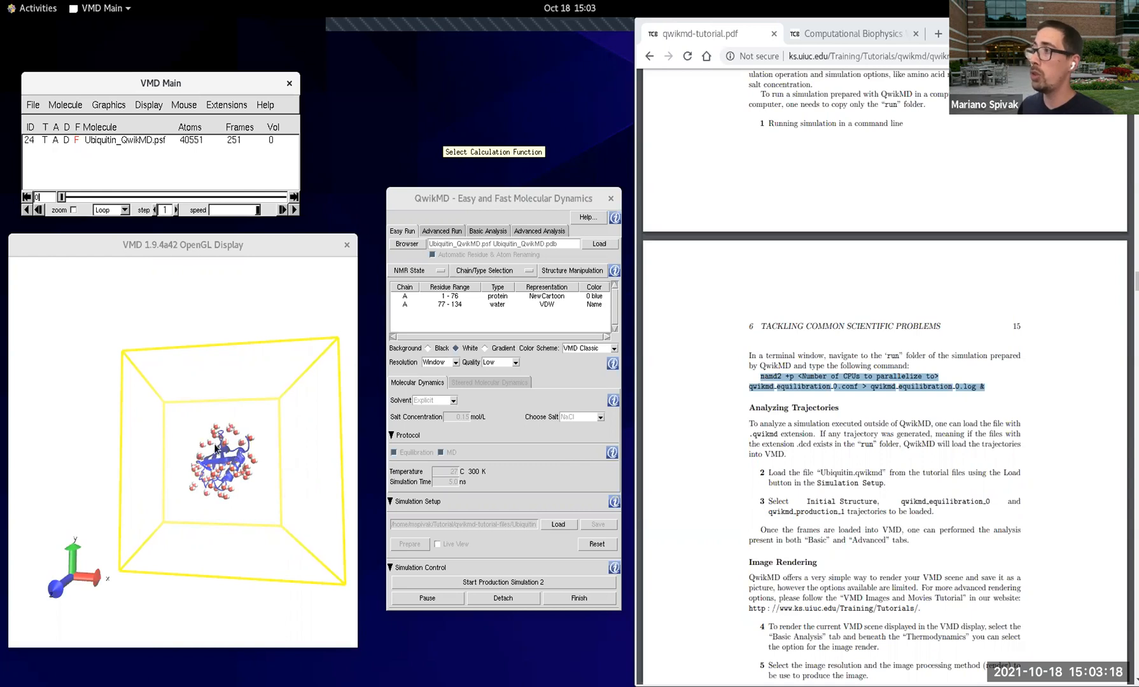
{"action": "left_click", "coordinate": [294, 211]}
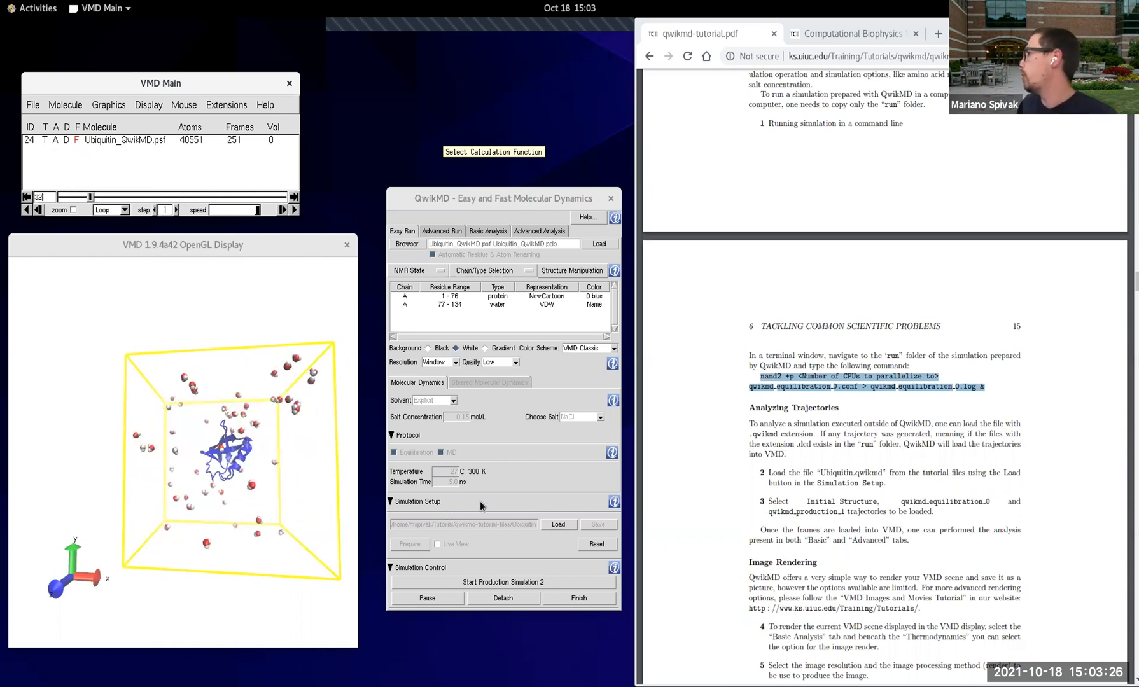
Step: Calculate the Backbone RMSD in the basic analysis and enlarge the QwikMD window to show the whole RMSD plot
{"action": "left_click", "coordinate": [502, 232]}
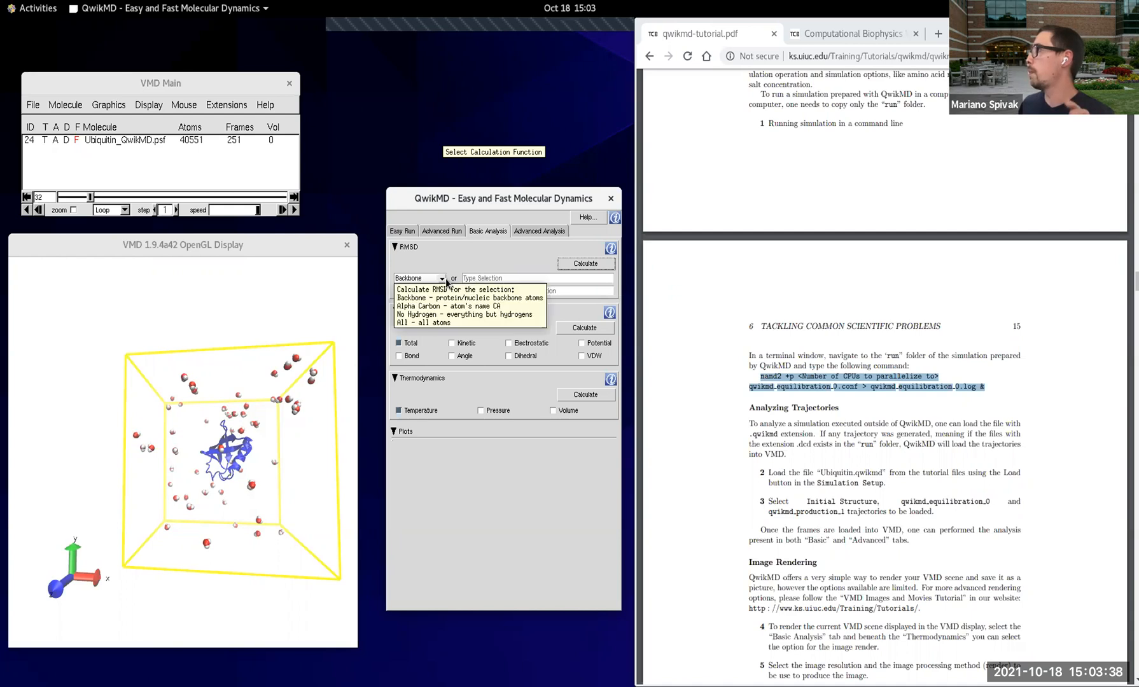
{"action": "left_click", "coordinate": [586, 263]}
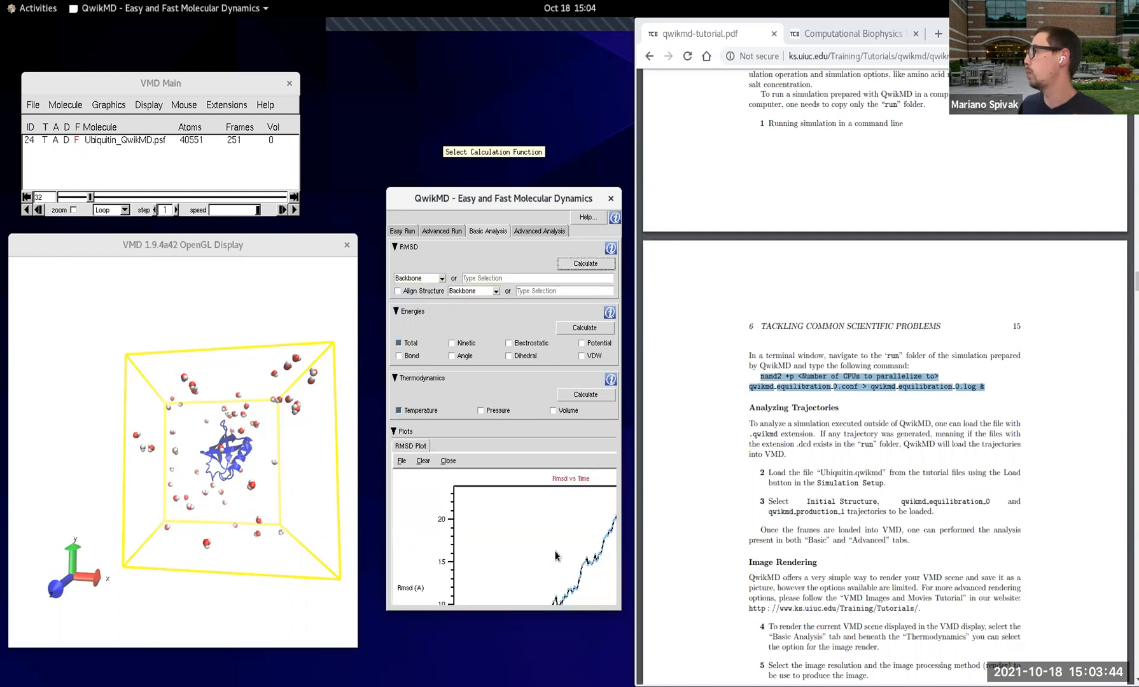
{"action": "left_click_drag", "start_coordinate": [620, 609], "coordinate": [798, 682]}
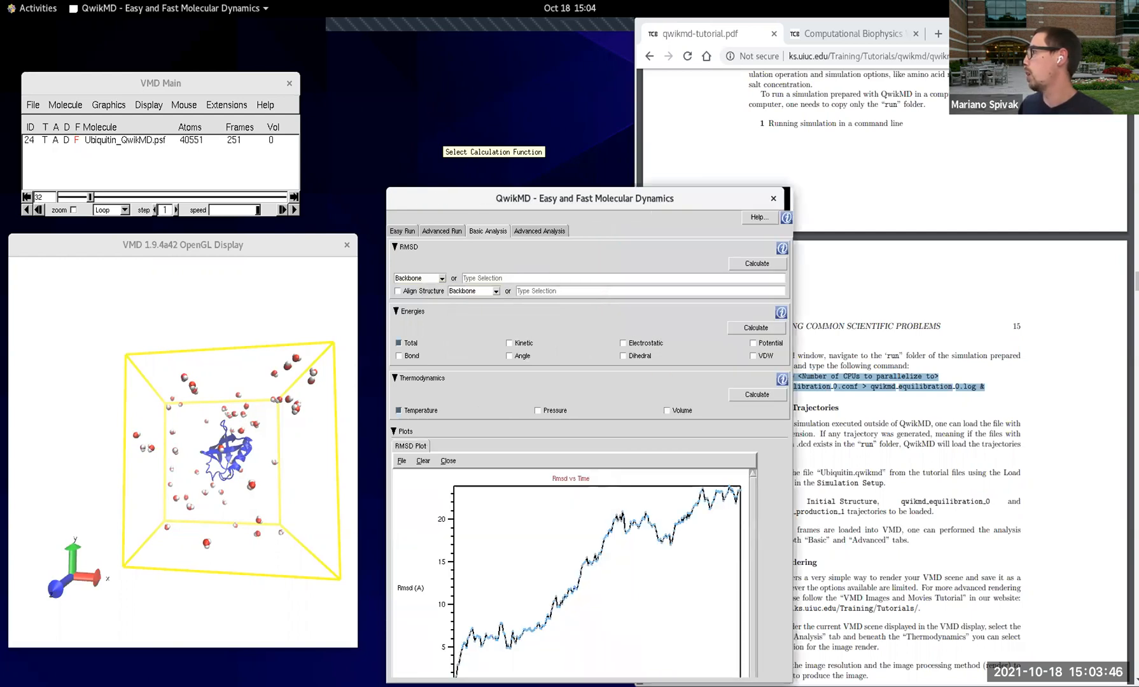
{"action": "left_click_drag", "start_coordinate": [558, 203], "coordinate": [561, 132]}
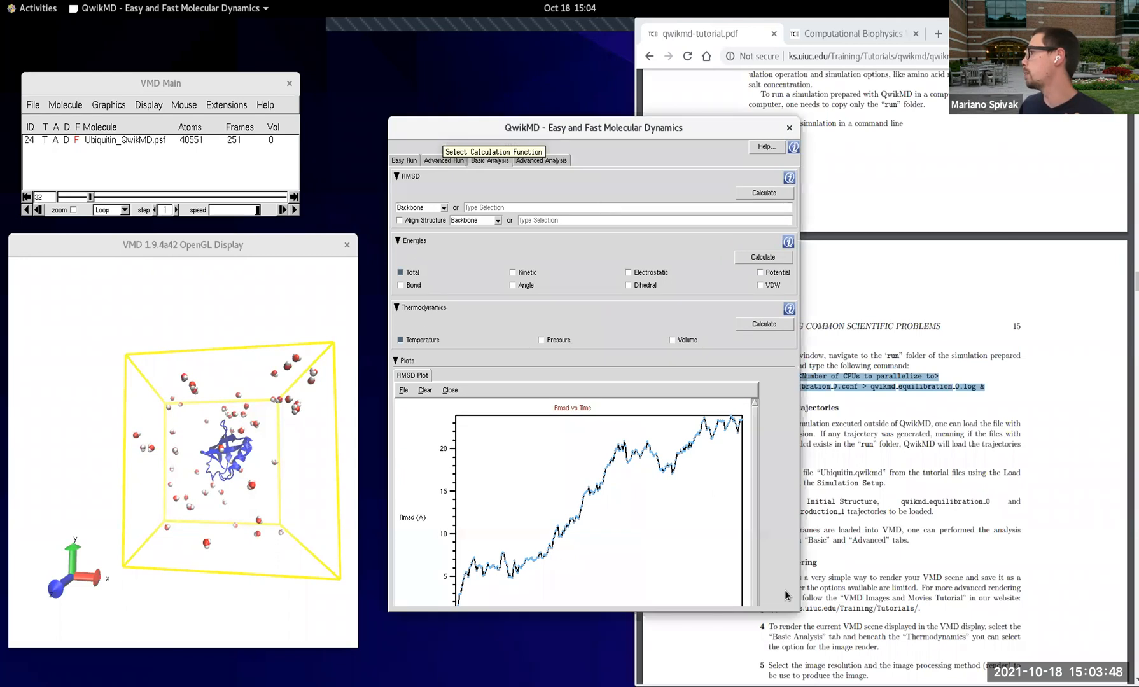
{"action": "left_click_drag", "start_coordinate": [797, 612], "coordinate": [770, 674]}
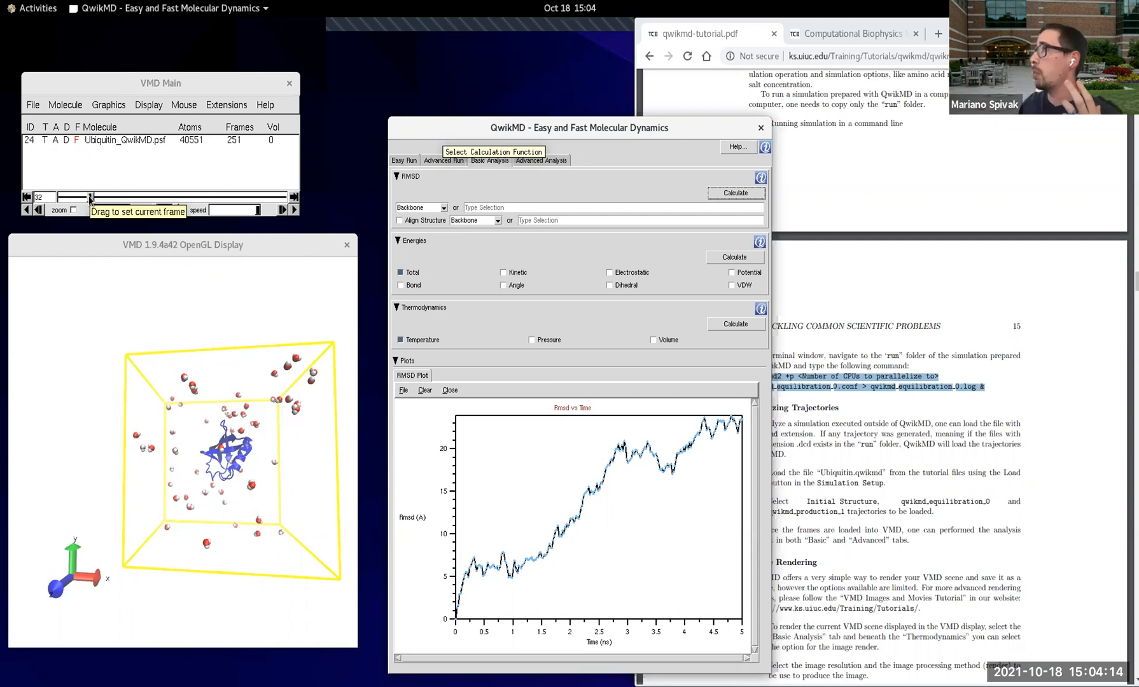
Step: Replay the unaligned trajectory from frame 0 to watch the protein's movement through the box
{"action": "left_click_drag", "start_coordinate": [89, 198], "coordinate": [56, 197]}
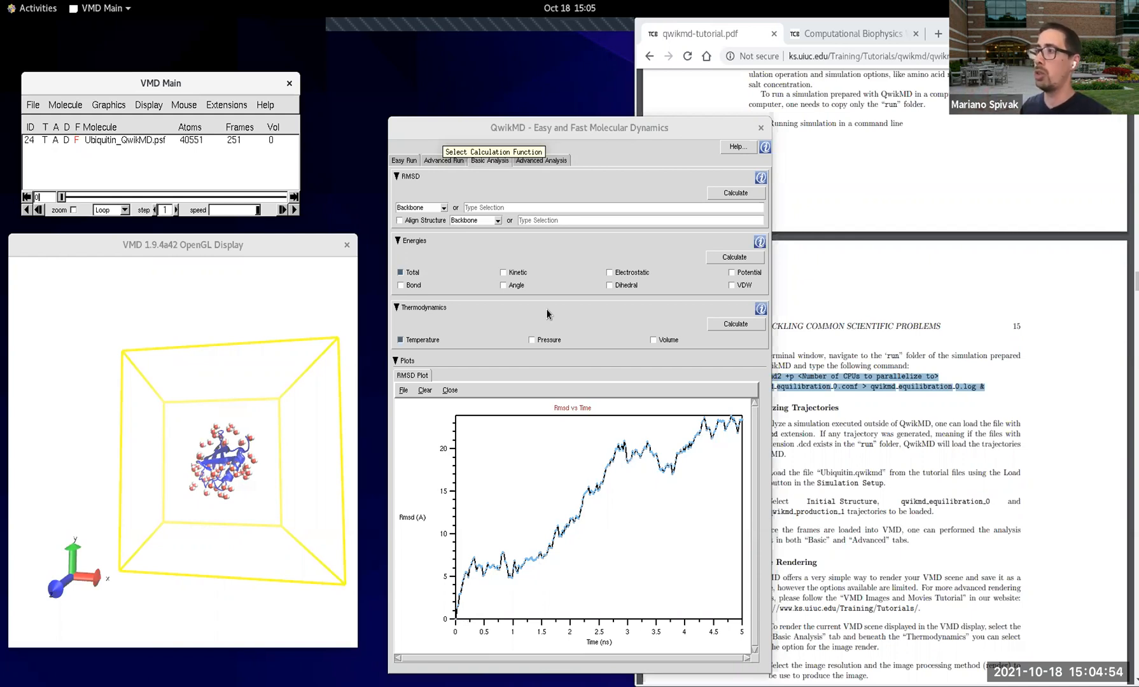
{"action": "left_click", "coordinate": [294, 209]}
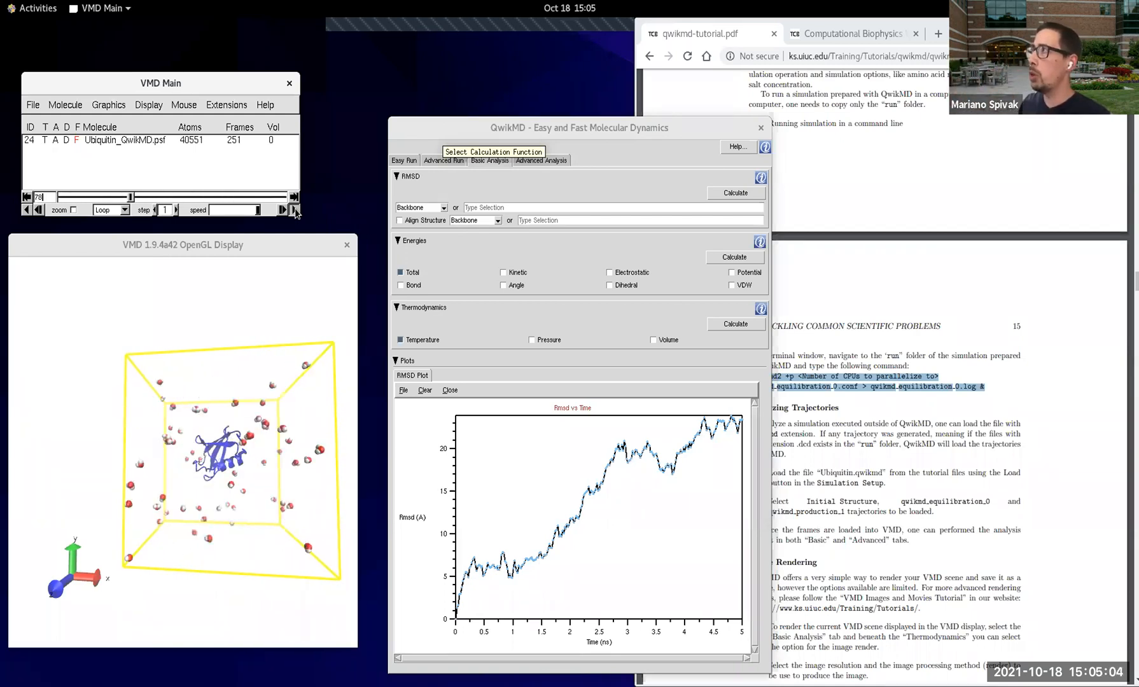
{"action": "left_click", "coordinate": [294, 210]}
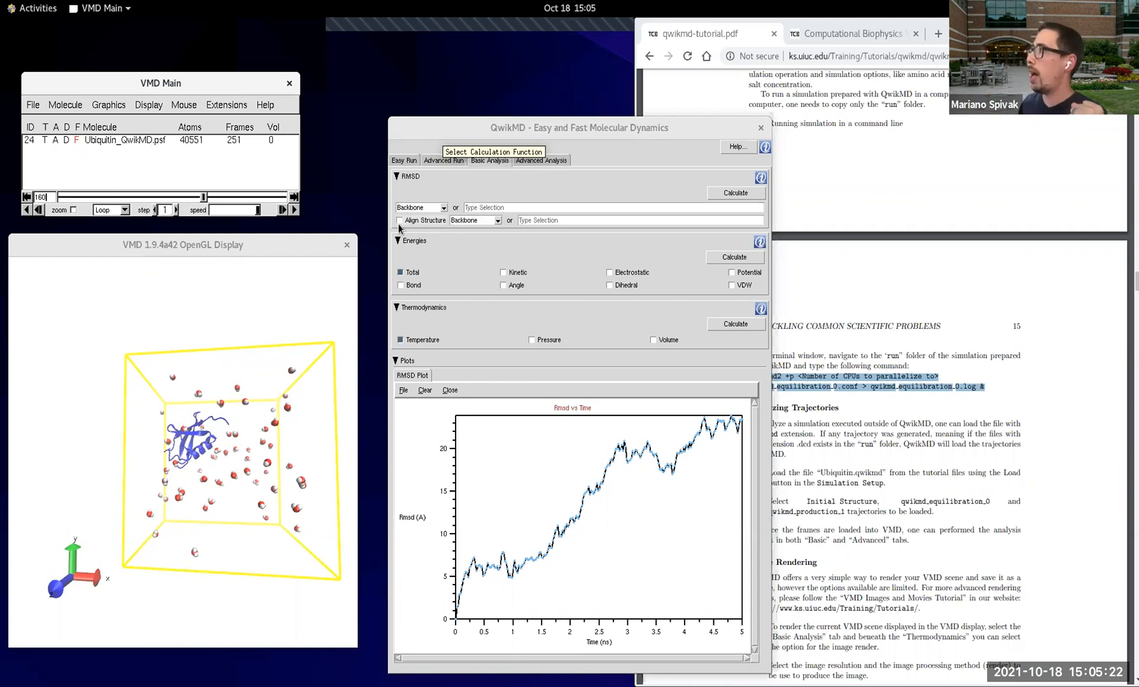
Step: Recalculate the Backbone RMSD with Align Structure enabled on Backbone, and play the aligned trajectory
{"action": "left_click", "coordinate": [448, 223]}
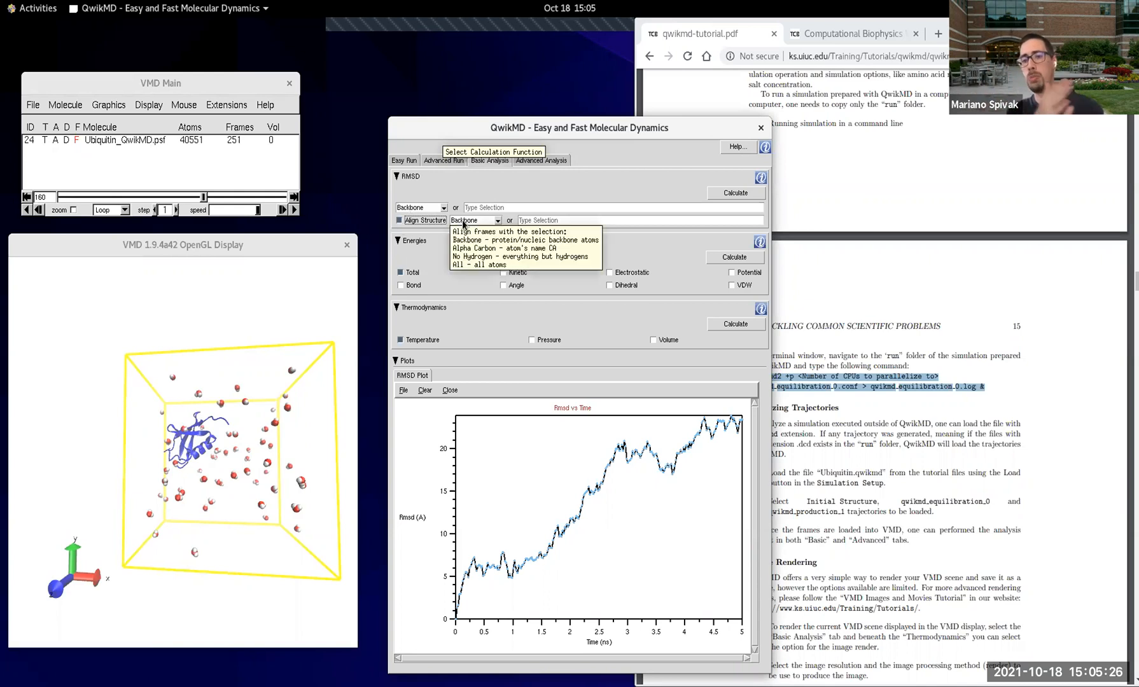
{"action": "left_click", "coordinate": [743, 194]}
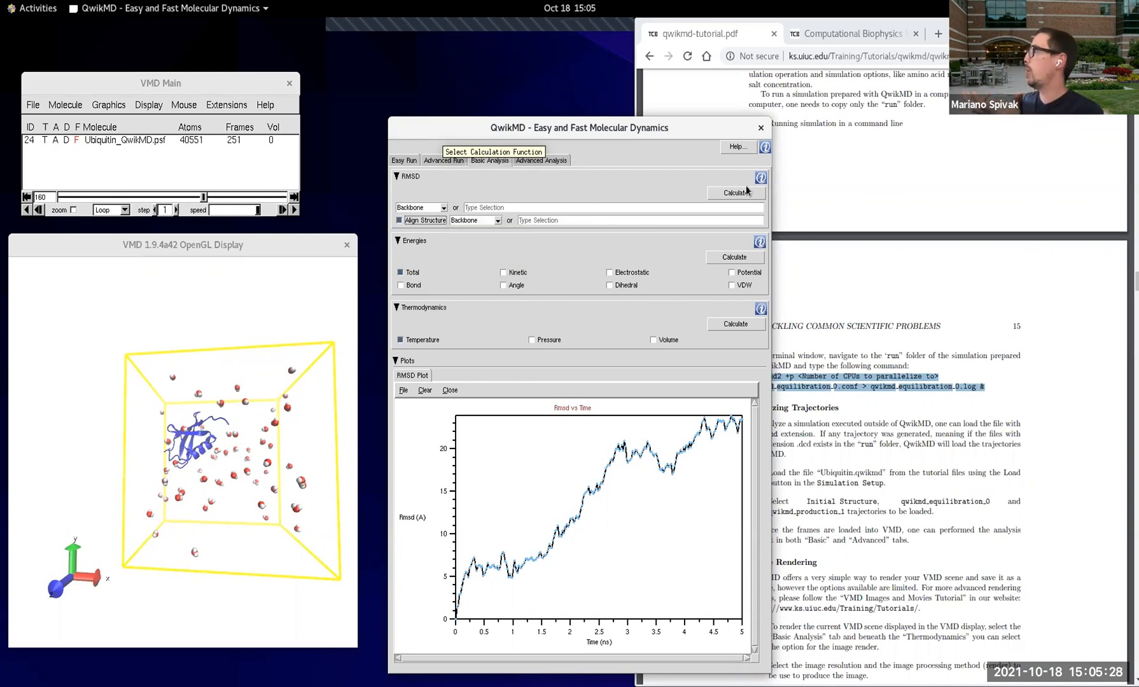
{"action": "left_click", "coordinate": [746, 194]}
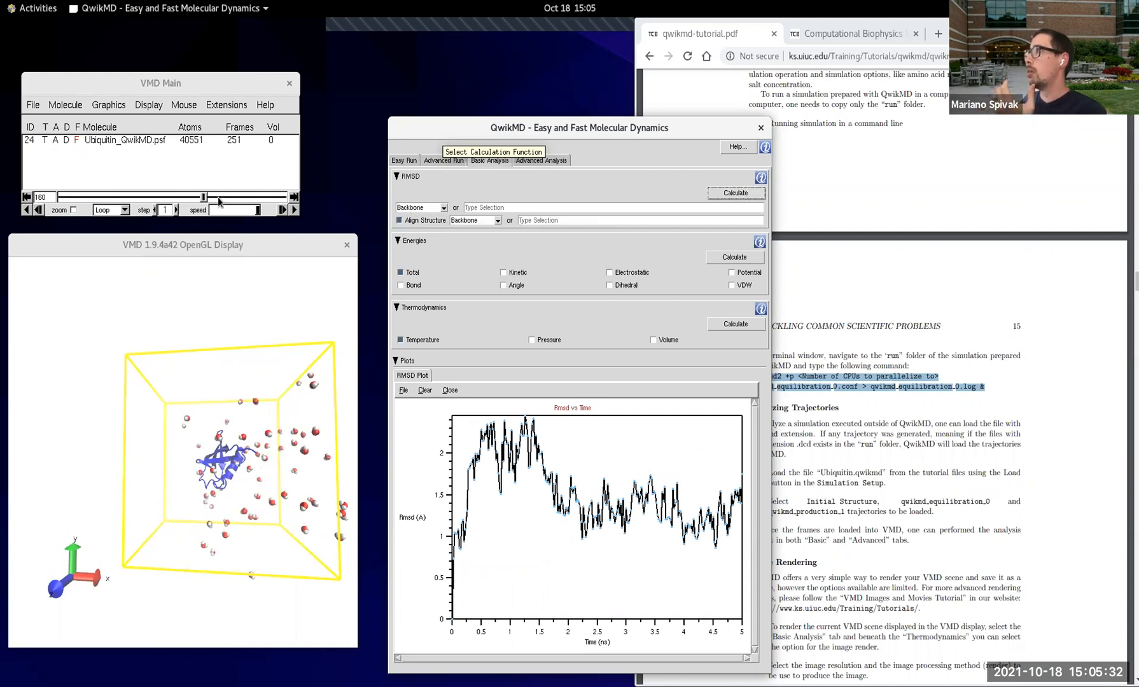
{"action": "left_click", "coordinate": [294, 210]}
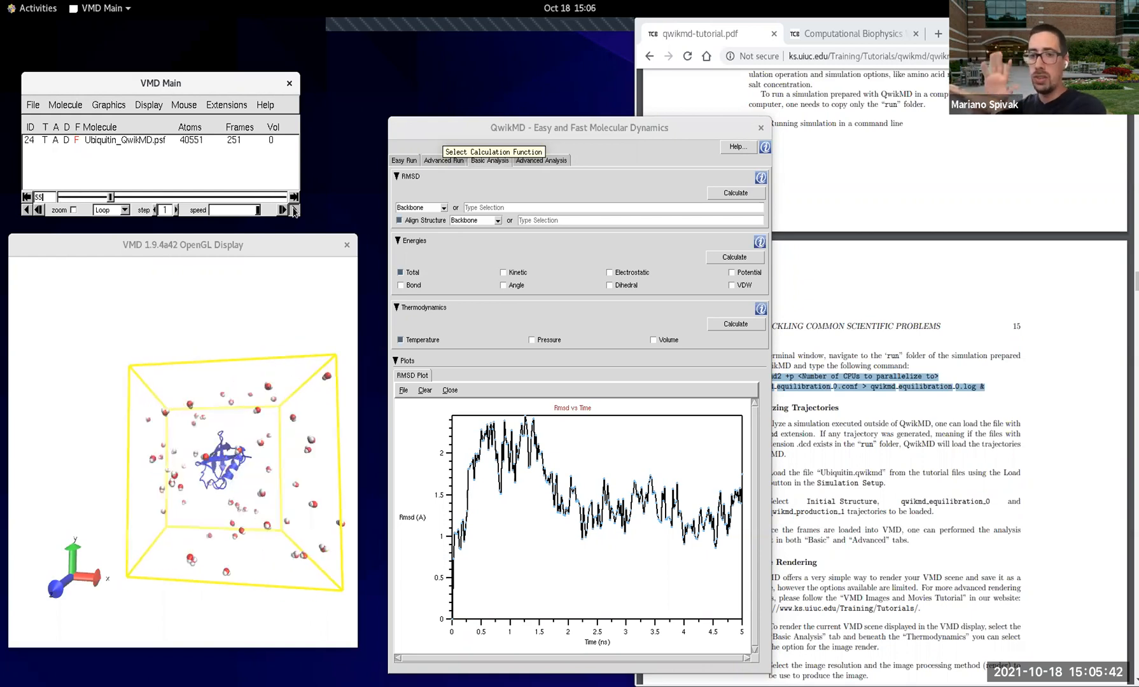
{"action": "left_click", "coordinate": [294, 210]}
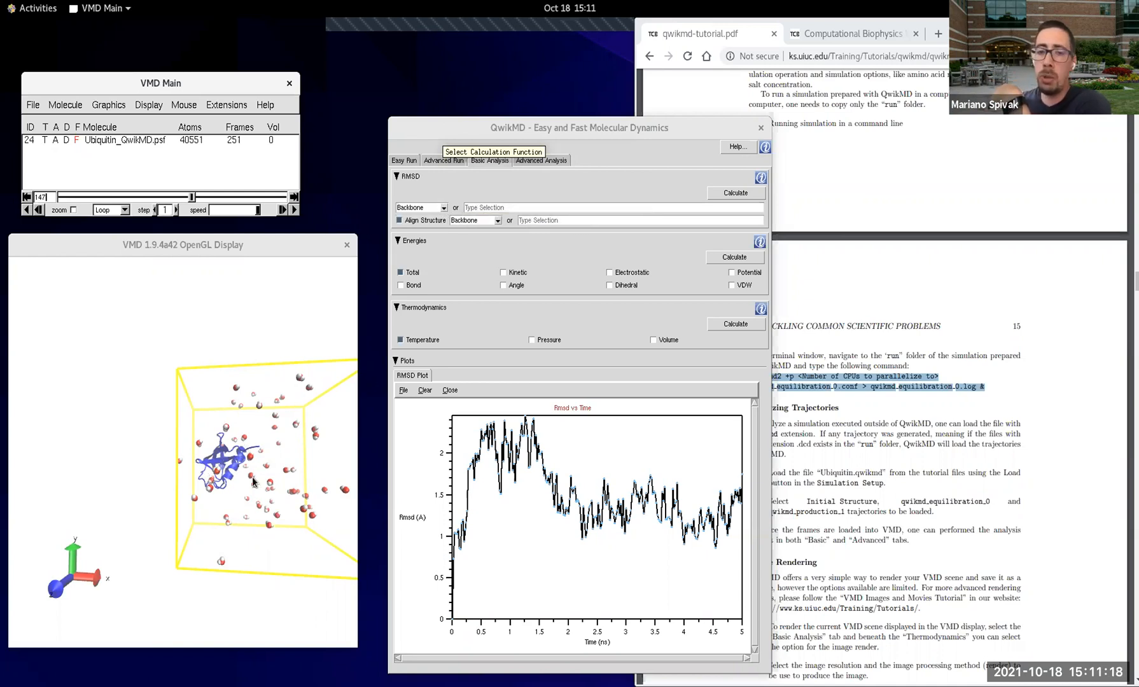
Step: Dismiss the RMSD selection choices and reset QwikMD to clear the loaded ubiquitin simulation
{"action": "left_click", "coordinate": [437, 208]}
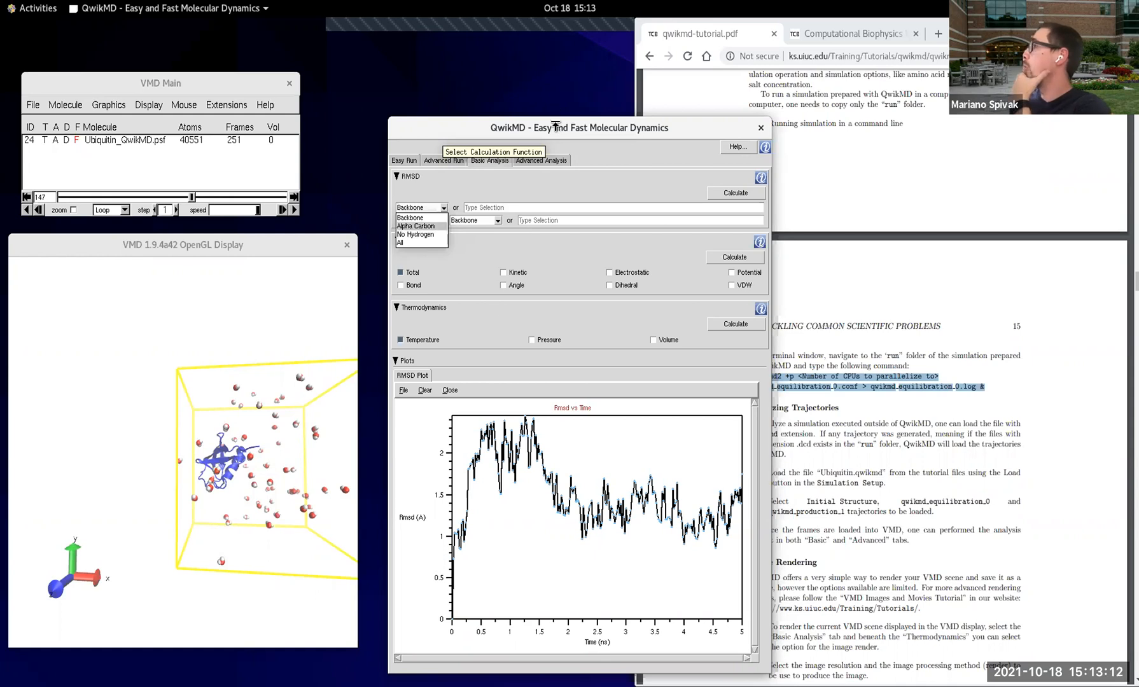
{"action": "left_click", "coordinate": [481, 126]}
{"action": "left_click", "coordinate": [425, 159]}
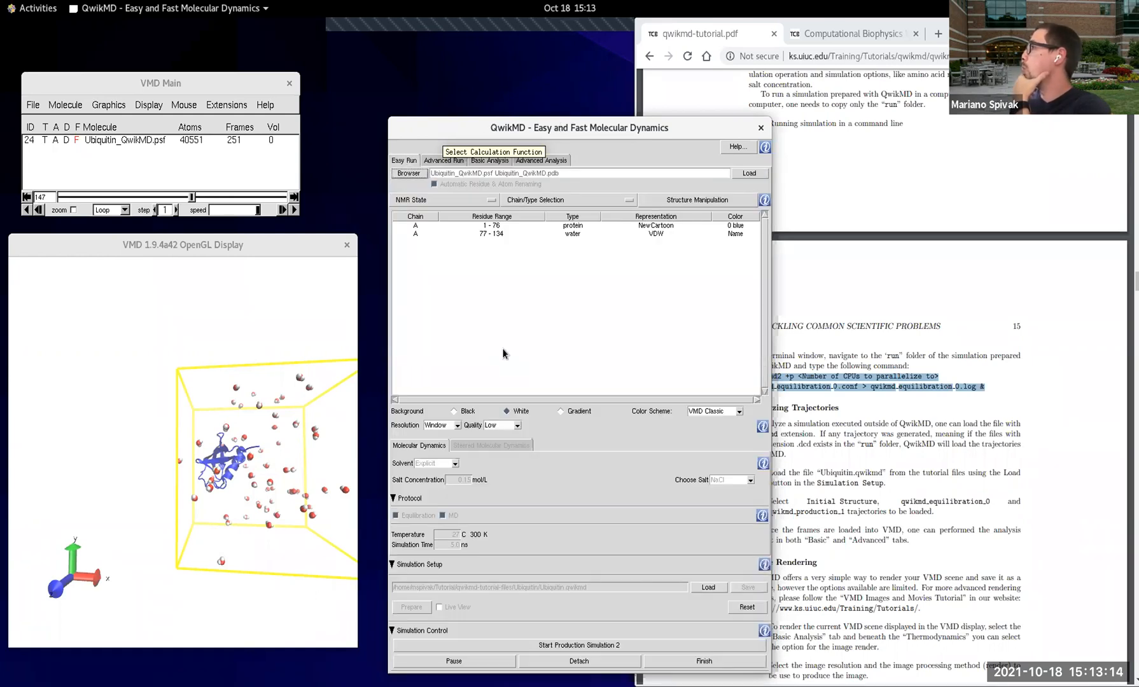
{"action": "left_click", "coordinate": [756, 609]}
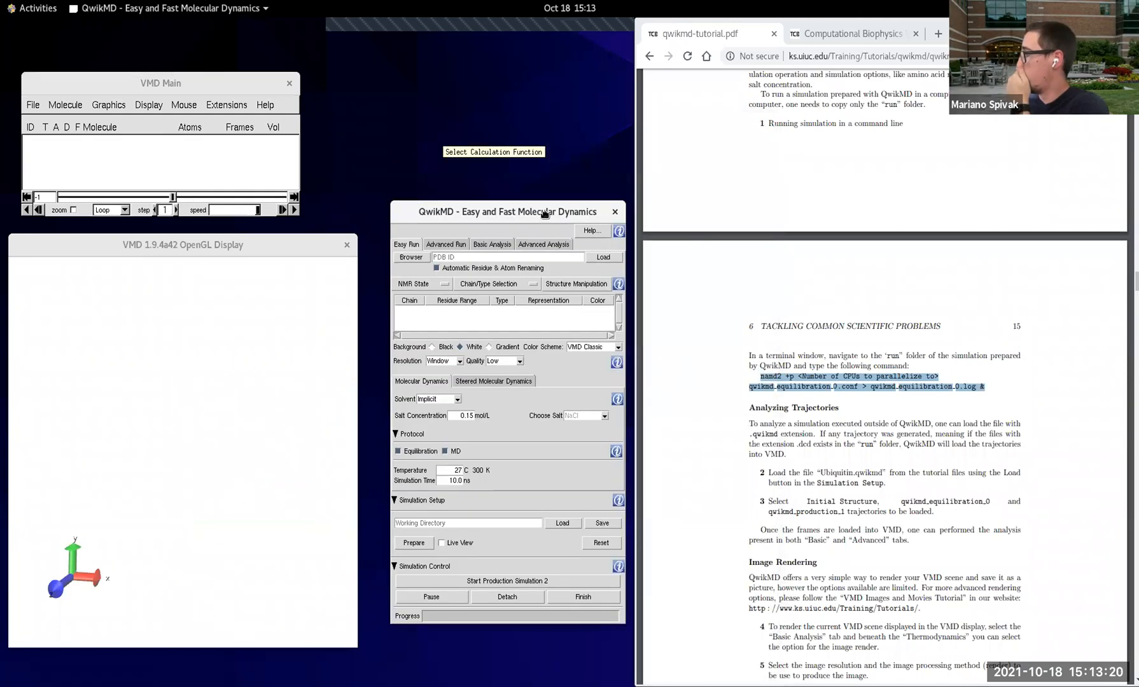
Step: Read the tutorial's Image Rendering section and the introduction to 6.1 Cancer mutation in Ras, up to the Ras wild type simulation
{"action": "left_click", "coordinate": [876, 497]}
{"action": "scroll", "coordinate": [876, 496], "scroll_direction": "down", "scroll_amount": 10}
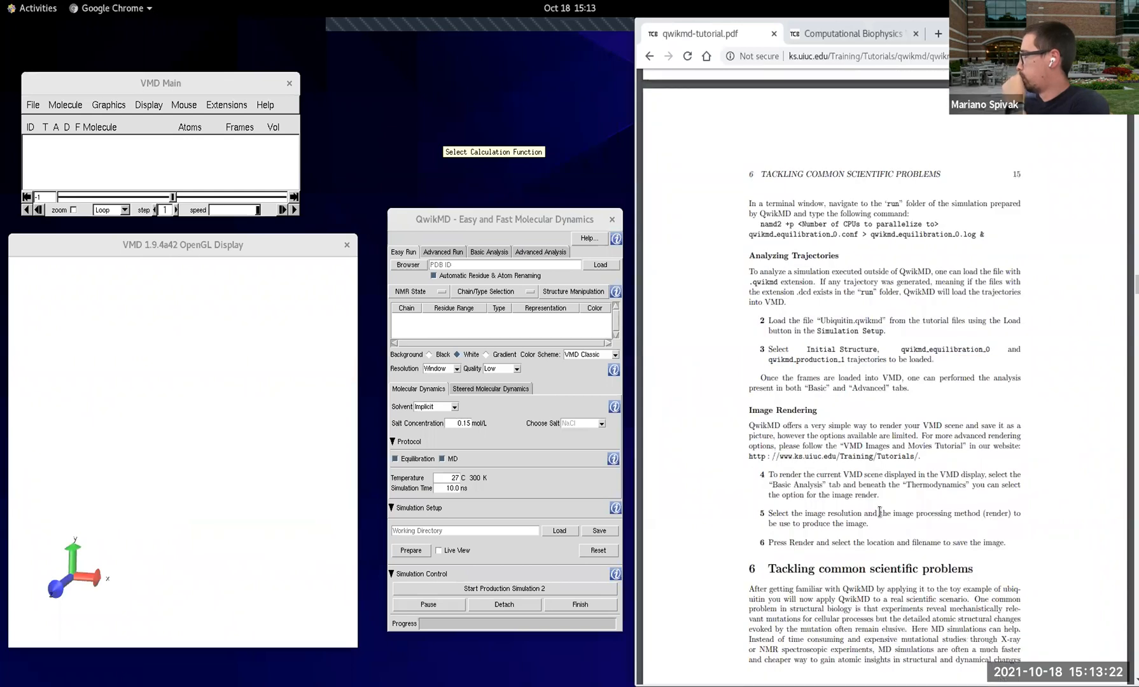
{"action": "scroll", "coordinate": [873, 503], "scroll_direction": "down", "scroll_amount": 2}
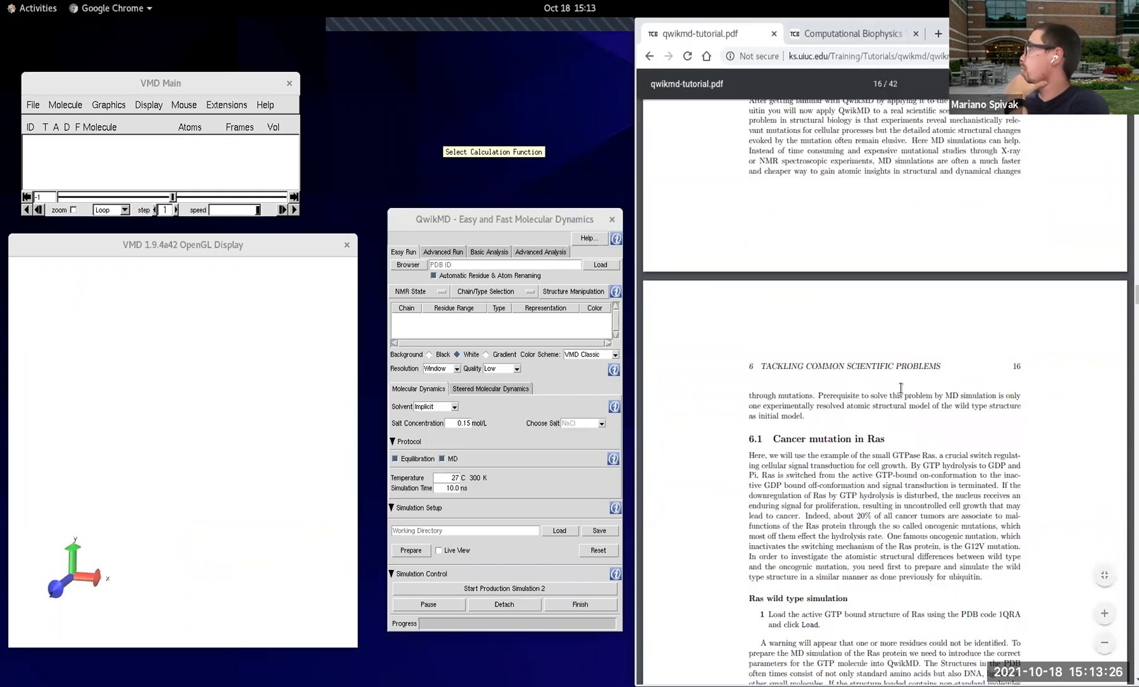
{"action": "scroll", "coordinate": [891, 357], "scroll_direction": "up", "scroll_amount": 1}
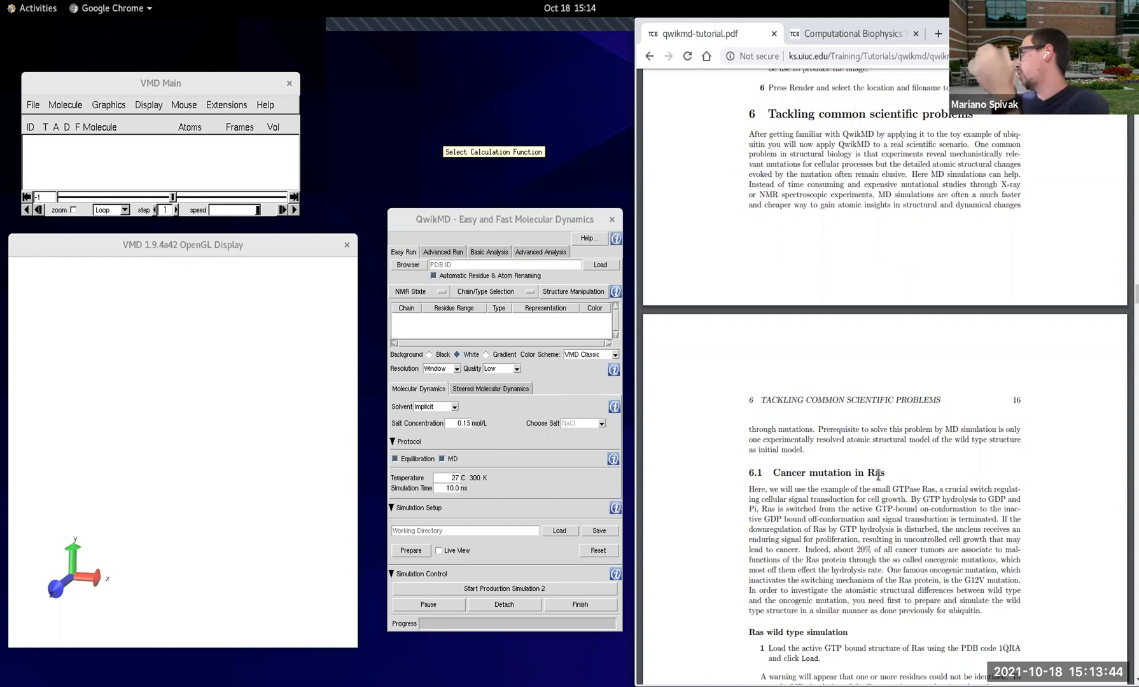
{"action": "scroll", "coordinate": [877, 472], "scroll_direction": "down", "scroll_amount": 1}
{"action": "scroll", "coordinate": [877, 472], "scroll_direction": "down", "scroll_amount": 1}
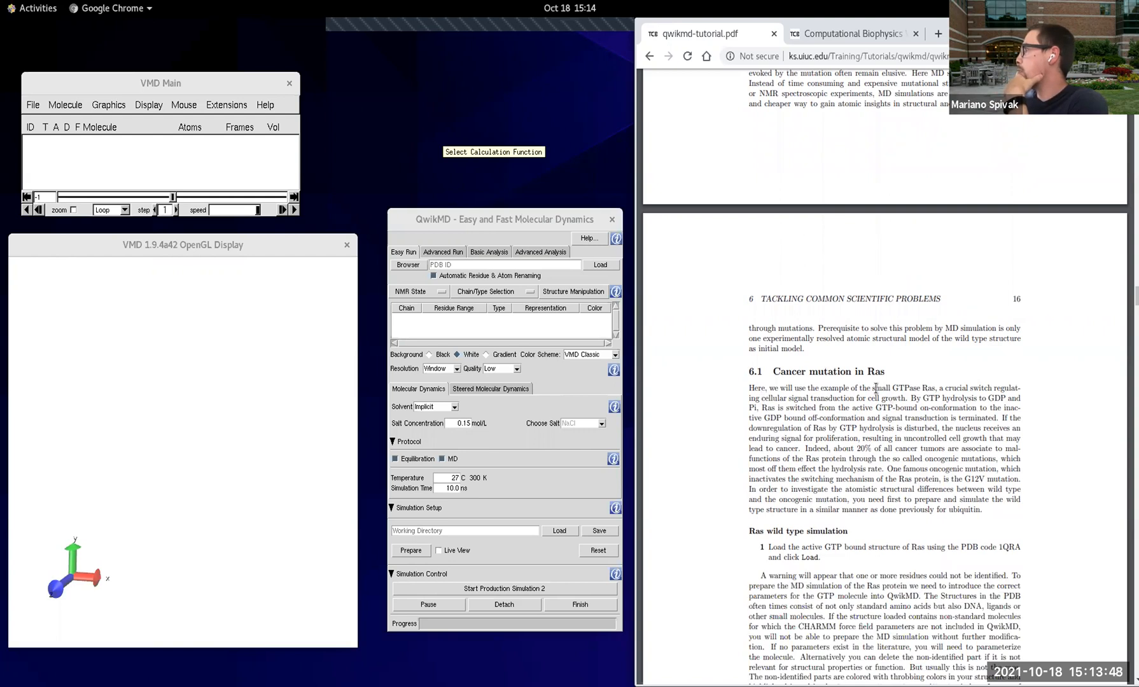
{"action": "scroll", "coordinate": [880, 390], "scroll_direction": "down", "scroll_amount": 3}
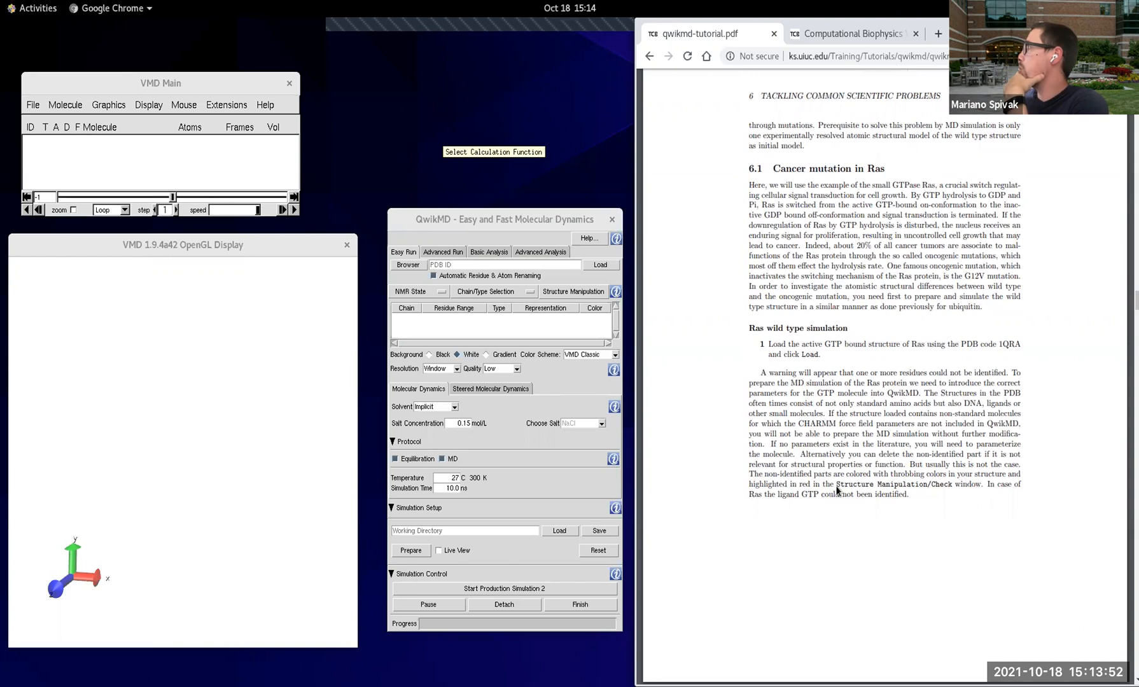
{"action": "scroll", "coordinate": [837, 468], "scroll_direction": "down", "scroll_amount": 1}
{"action": "scroll", "coordinate": [837, 466], "scroll_direction": "up", "scroll_amount": 2}
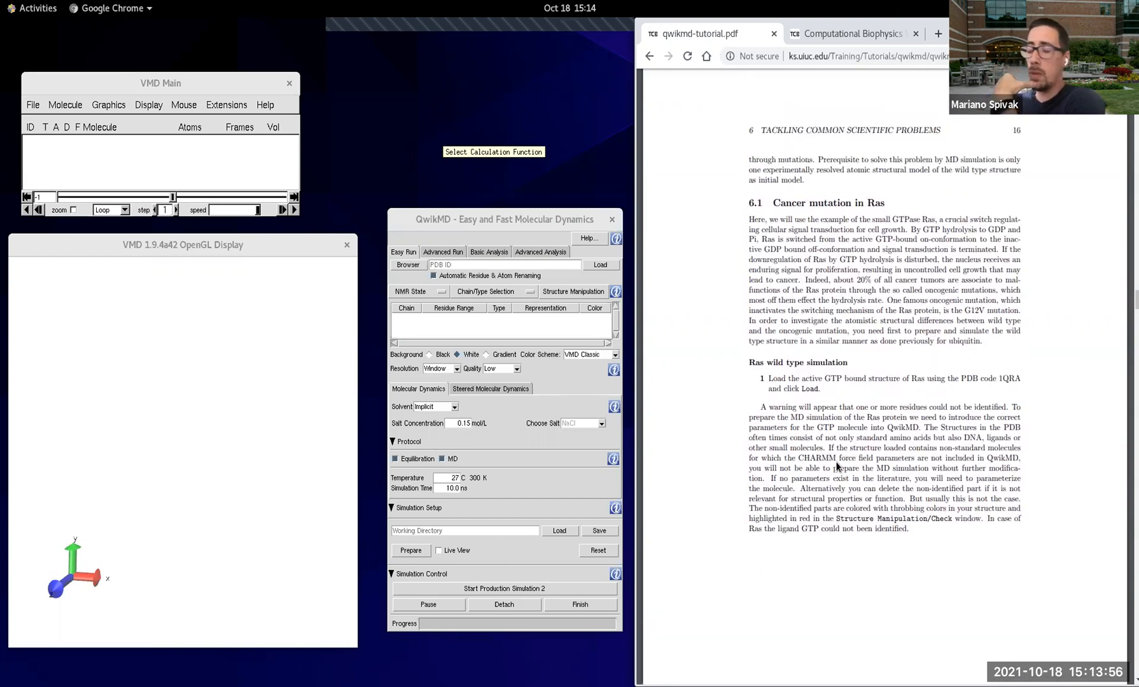
Step: Read the tutorial's Ras wild type simulation instructions and highlight the PDB code 1QRA
{"action": "scroll", "coordinate": [836, 463], "scroll_direction": "down", "scroll_amount": 1}
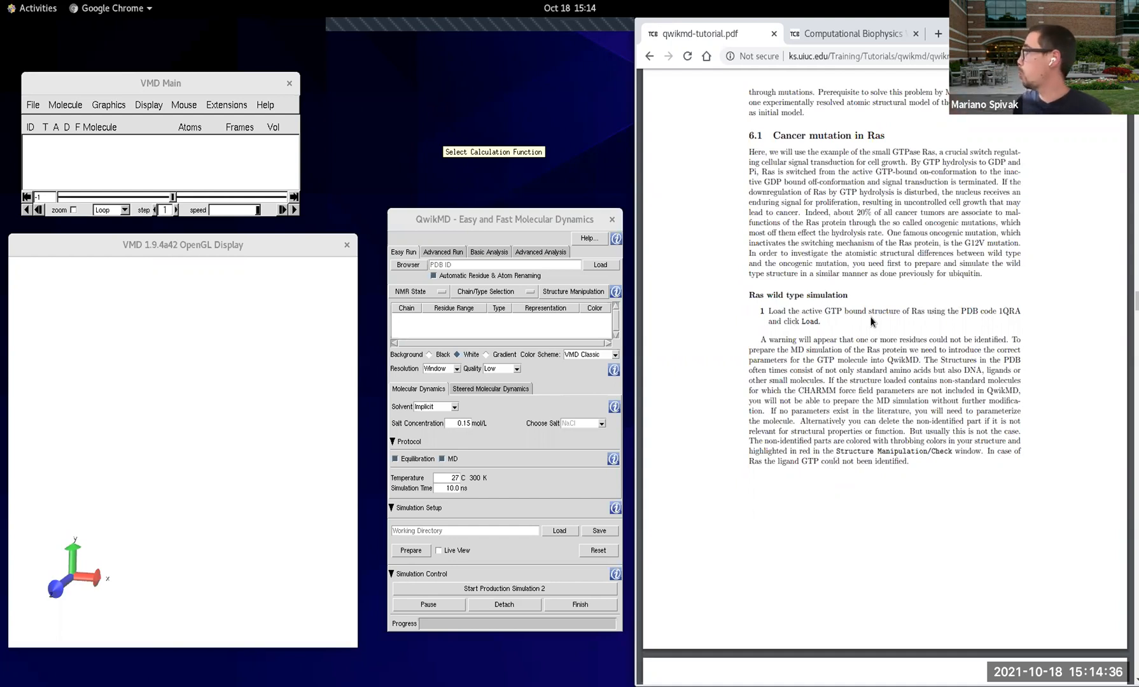
{"action": "scroll", "coordinate": [846, 511], "scroll_direction": "down", "scroll_amount": 3}
{"action": "scroll", "coordinate": [791, 517], "scroll_direction": "down", "scroll_amount": 6}
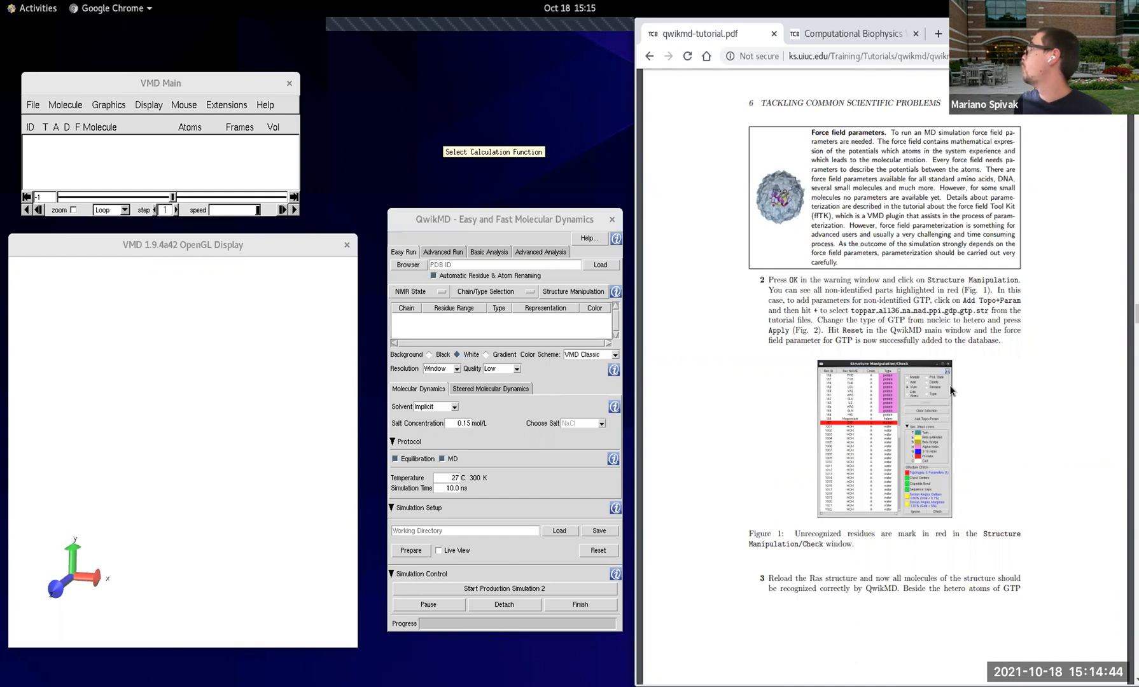
{"action": "scroll", "coordinate": [950, 386], "scroll_direction": "up", "scroll_amount": 8}
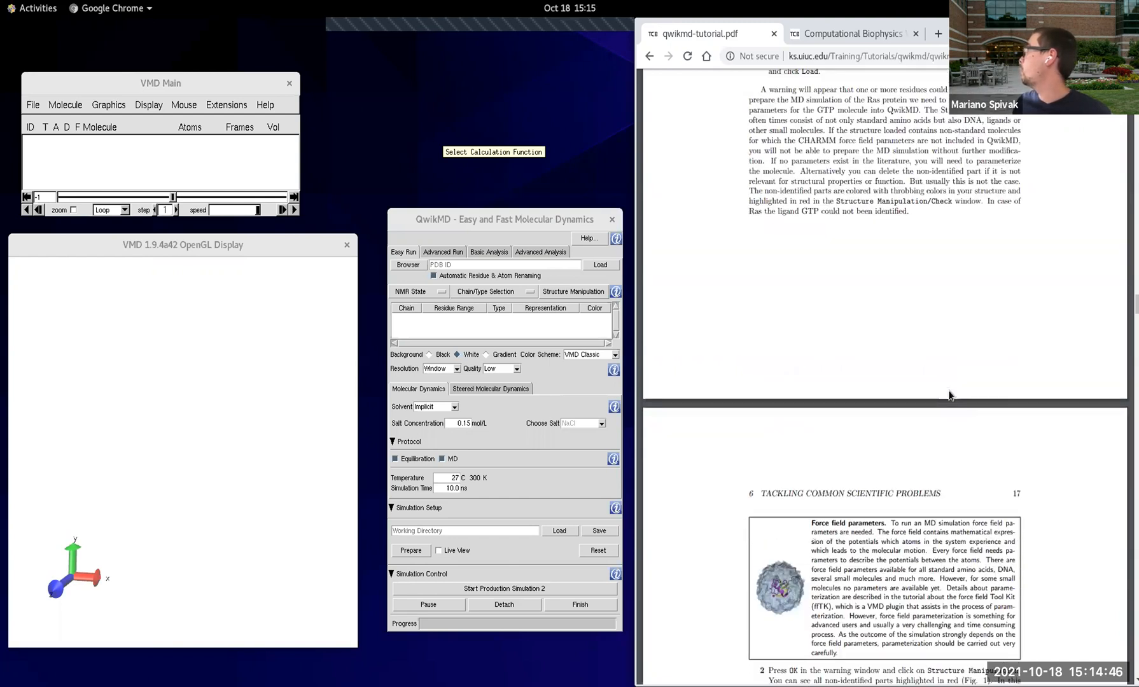
{"action": "scroll", "coordinate": [947, 390], "scroll_direction": "down", "scroll_amount": 1}
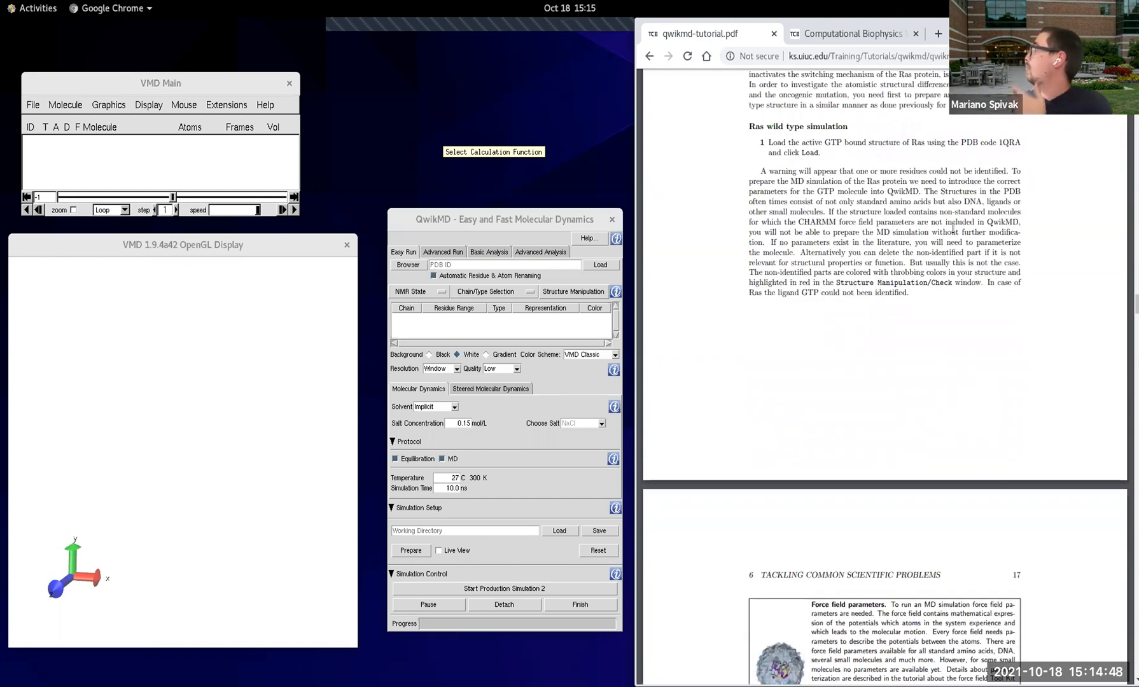
{"action": "left_click_drag", "start_coordinate": [748, 127], "coordinate": [855, 125]}
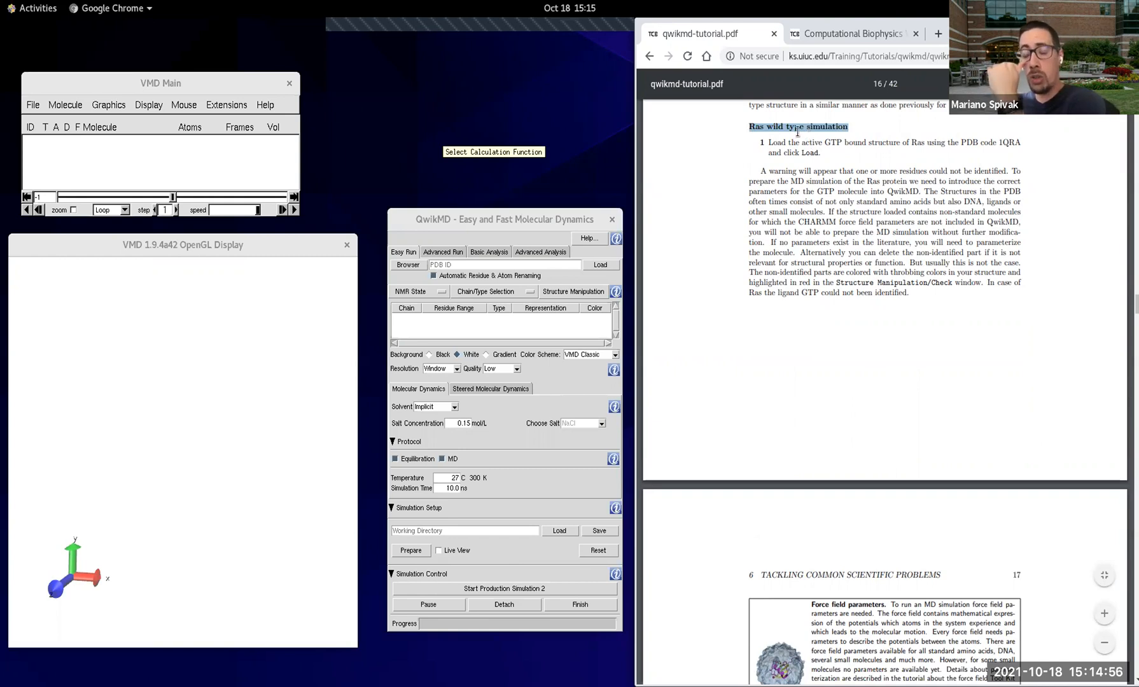
{"action": "double_click", "coordinate": [1008, 143]}
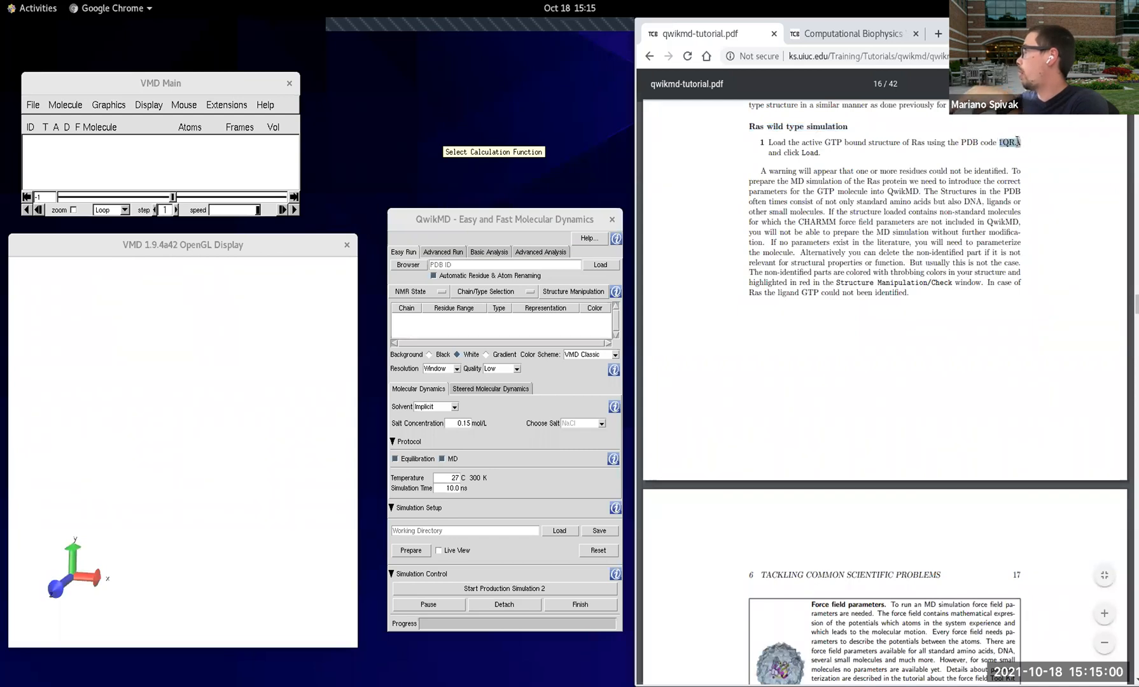
Step: Load the PDB structure 1qra into QwikMD and acknowledge the residue renaming and structure check notices
{"action": "left_click", "coordinate": [520, 266]}
{"action": "type", "text": "1qer"}
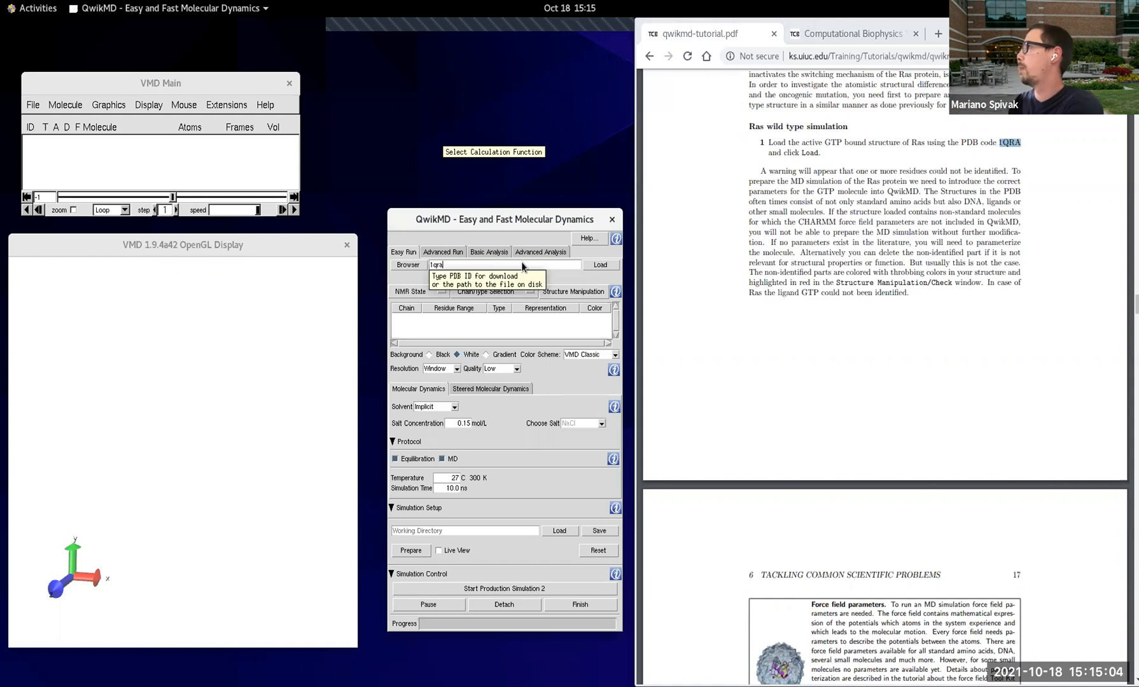
{"action": "left_click", "coordinate": [598, 265]}
{"action": "type", "text": "1qra"}
{"action": "key", "text": "Return"}
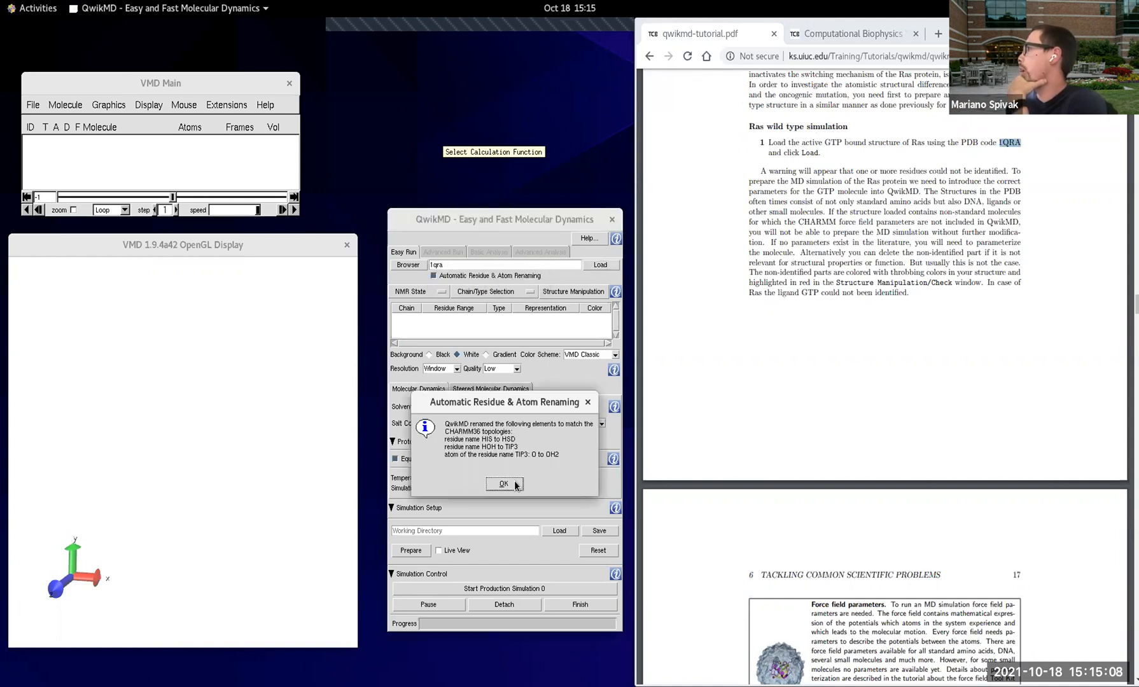
{"action": "left_click", "coordinate": [505, 485]}
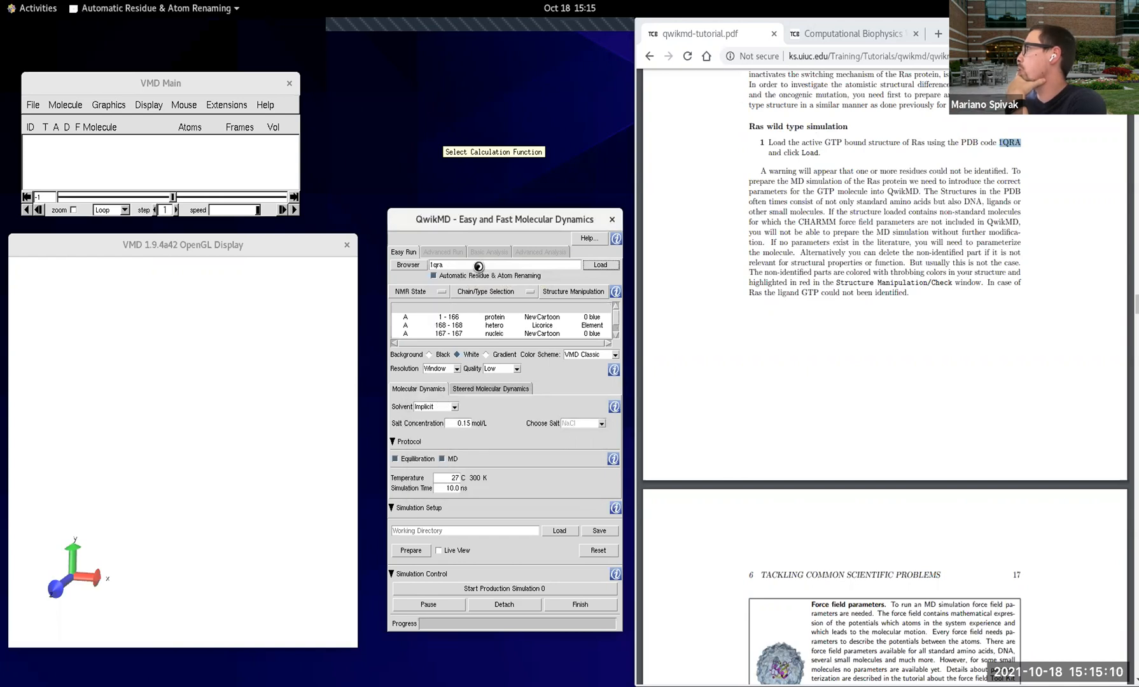
{"action": "left_click_drag", "start_coordinate": [477, 92], "coordinate": [477, 88]}
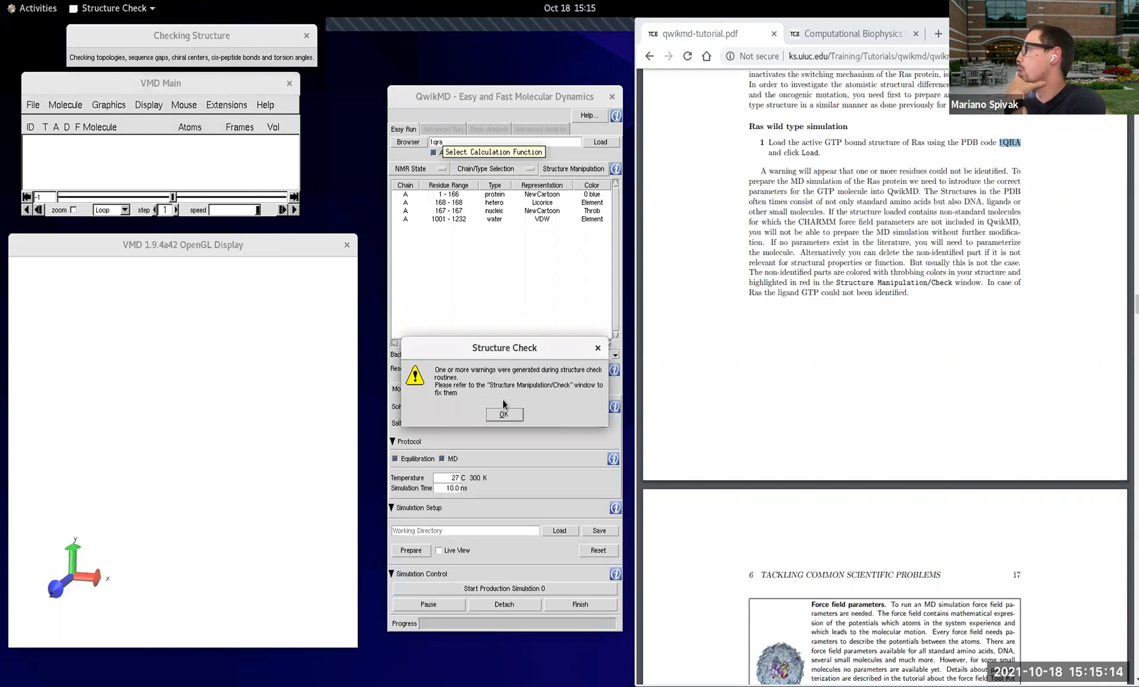
{"action": "left_click", "coordinate": [507, 418]}
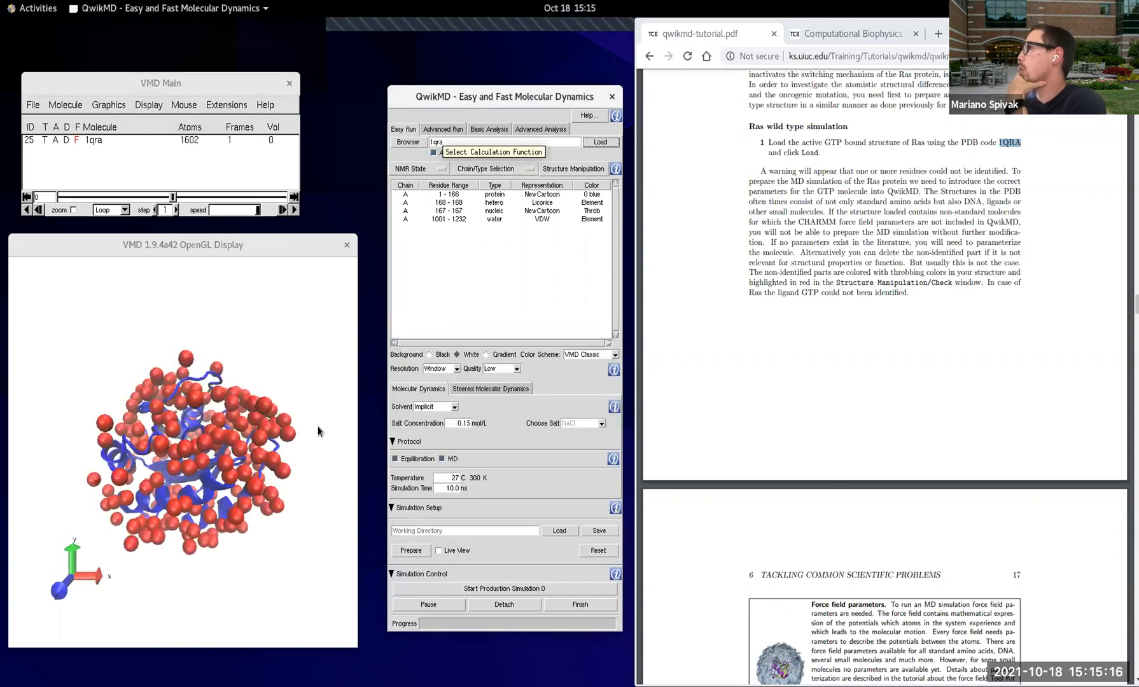
Step: Open Structure Manipulation/Check for the loaded Ras structure and select the red-flagged GTP residue 167 in the residue list
{"action": "left_click_drag", "start_coordinate": [277, 327], "coordinate": [273, 290]}
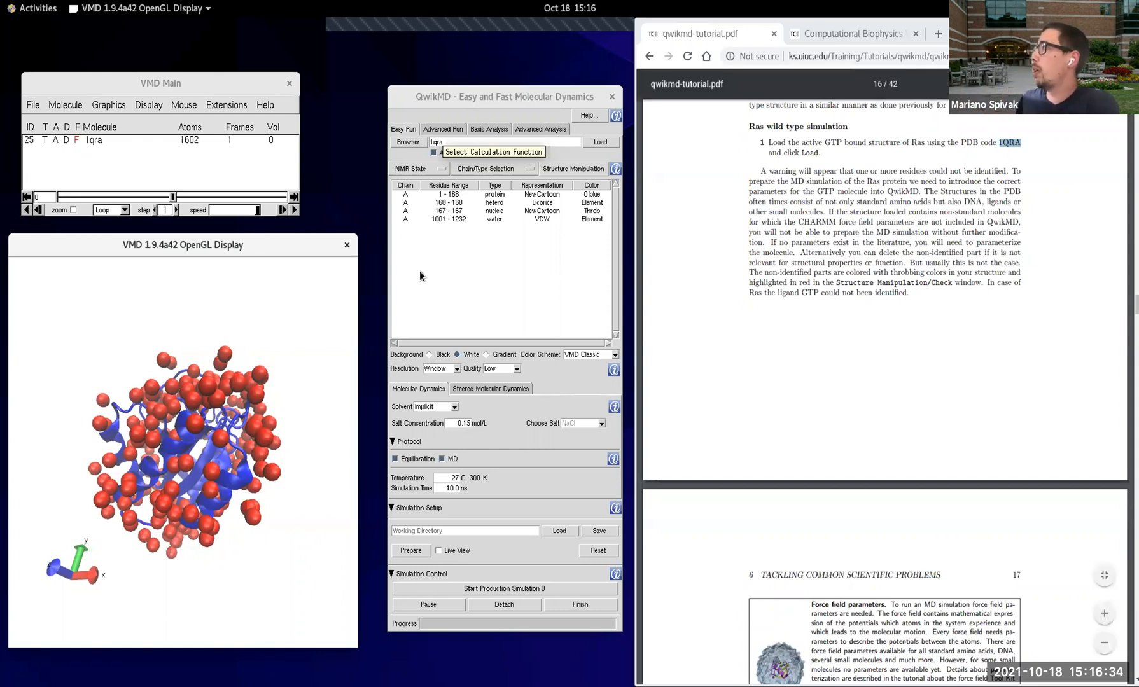
{"action": "left_click", "coordinate": [486, 110]}
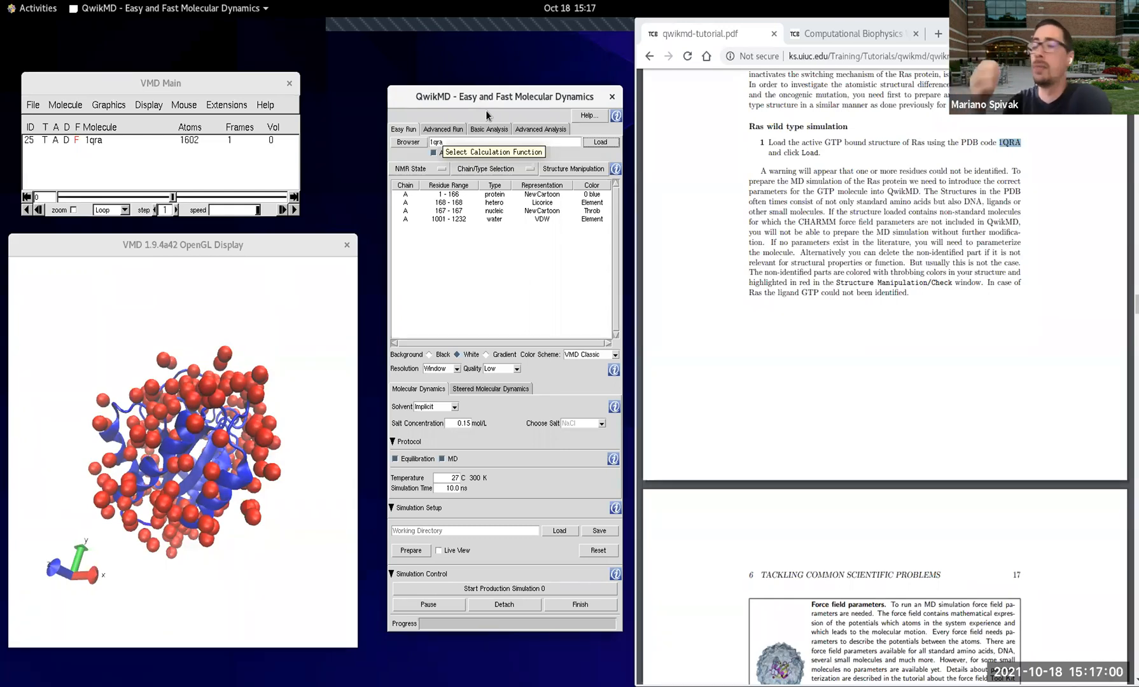
{"action": "left_click", "coordinate": [573, 170]}
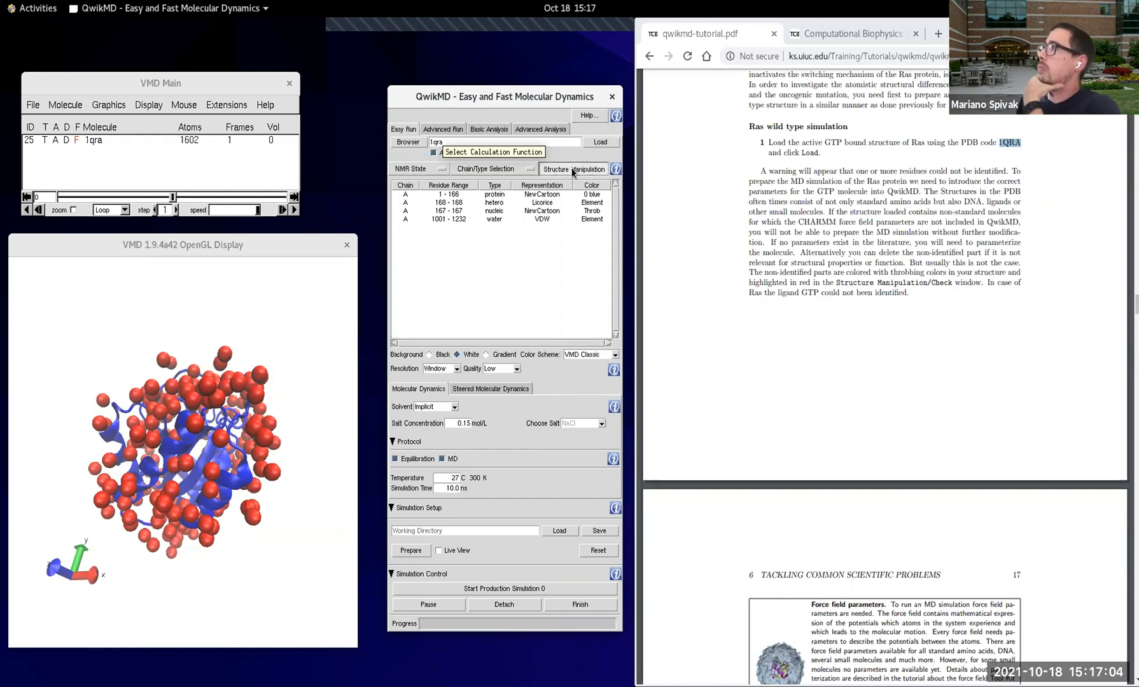
{"action": "left_click_drag", "start_coordinate": [219, 29], "coordinate": [282, 116]}
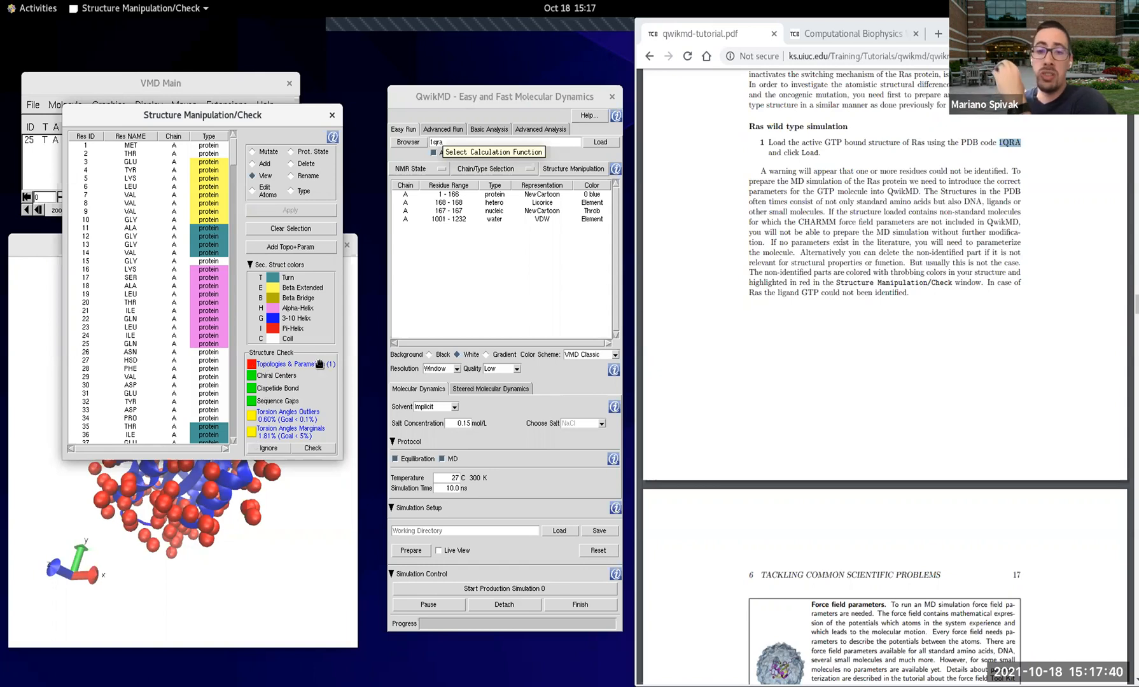
{"action": "left_click_drag", "start_coordinate": [234, 153], "coordinate": [248, 270]}
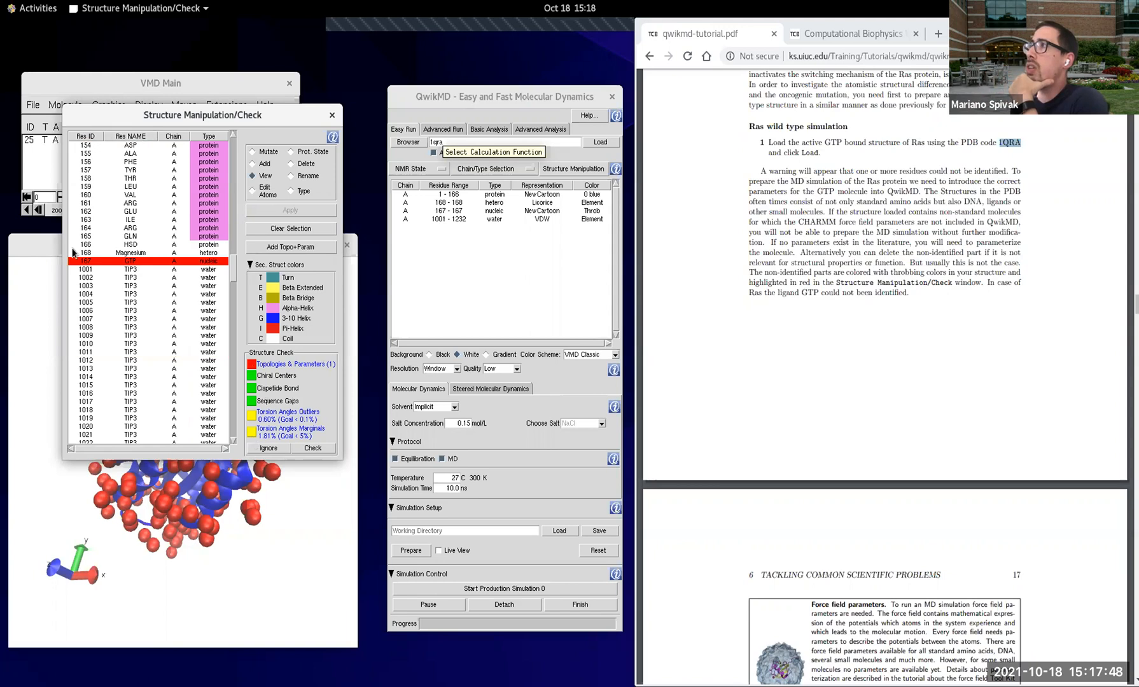
{"action": "left_click", "coordinate": [146, 265]}
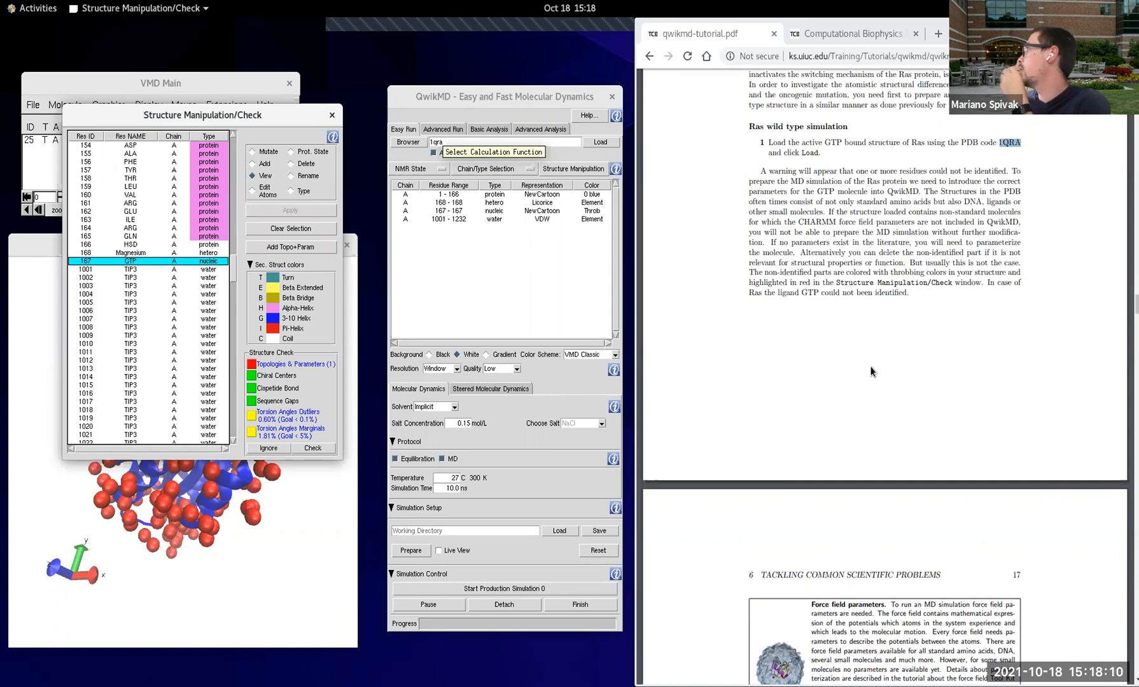
Step: Exclude the crystal waters from the Ras structure by deselecting "A and water" in the chain/type selection
{"action": "scroll", "coordinate": [856, 325], "scroll_direction": "down", "scroll_amount": 1}
{"action": "left_click", "coordinate": [1001, 278]}
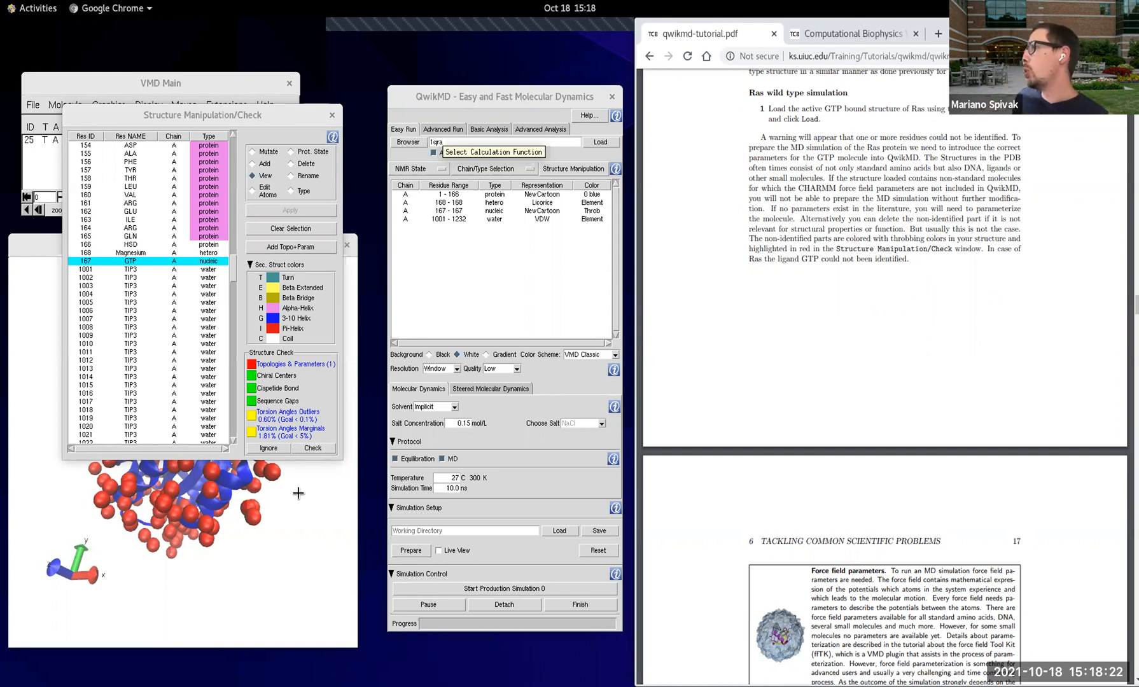
{"action": "left_click", "coordinate": [326, 474]}
{"action": "left_click_drag", "start_coordinate": [293, 434], "coordinate": [179, 407]}
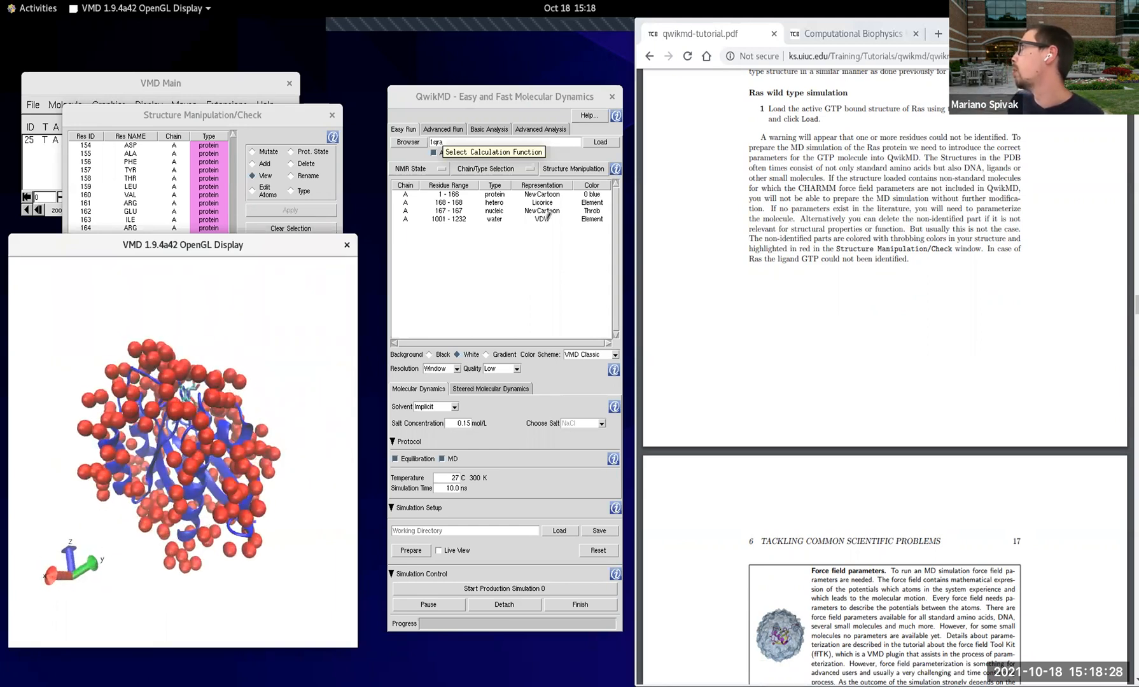
{"action": "left_click", "coordinate": [498, 220]}
{"action": "left_click", "coordinate": [516, 165]}
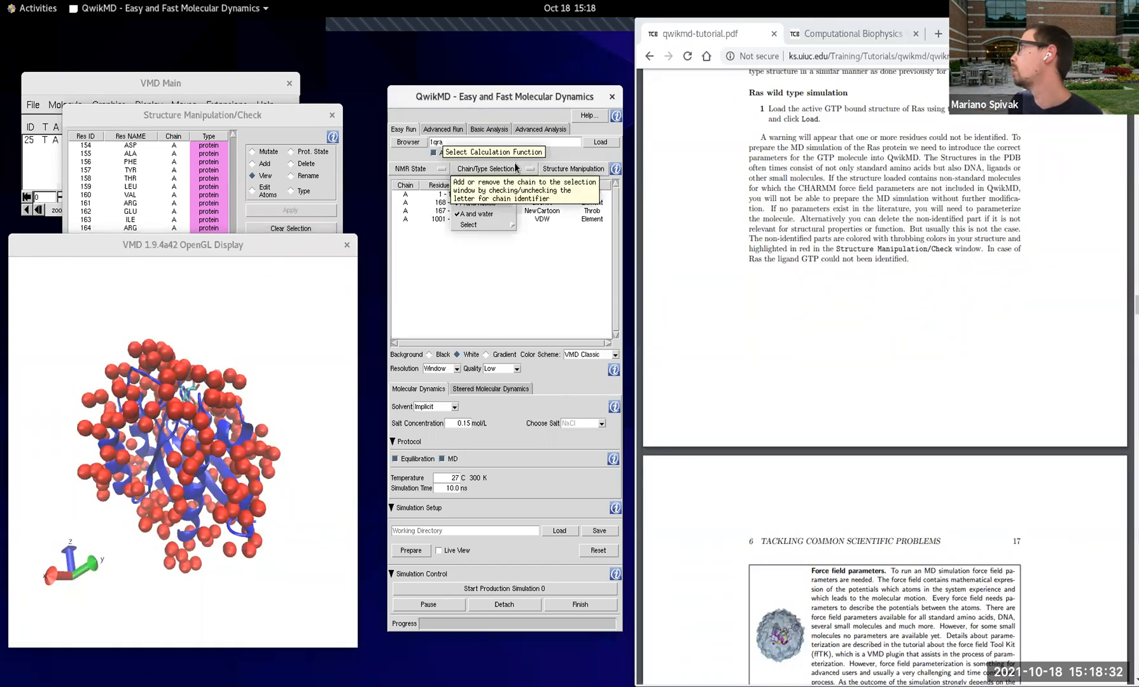
{"action": "left_click", "coordinate": [515, 165]}
{"action": "left_click", "coordinate": [514, 168]}
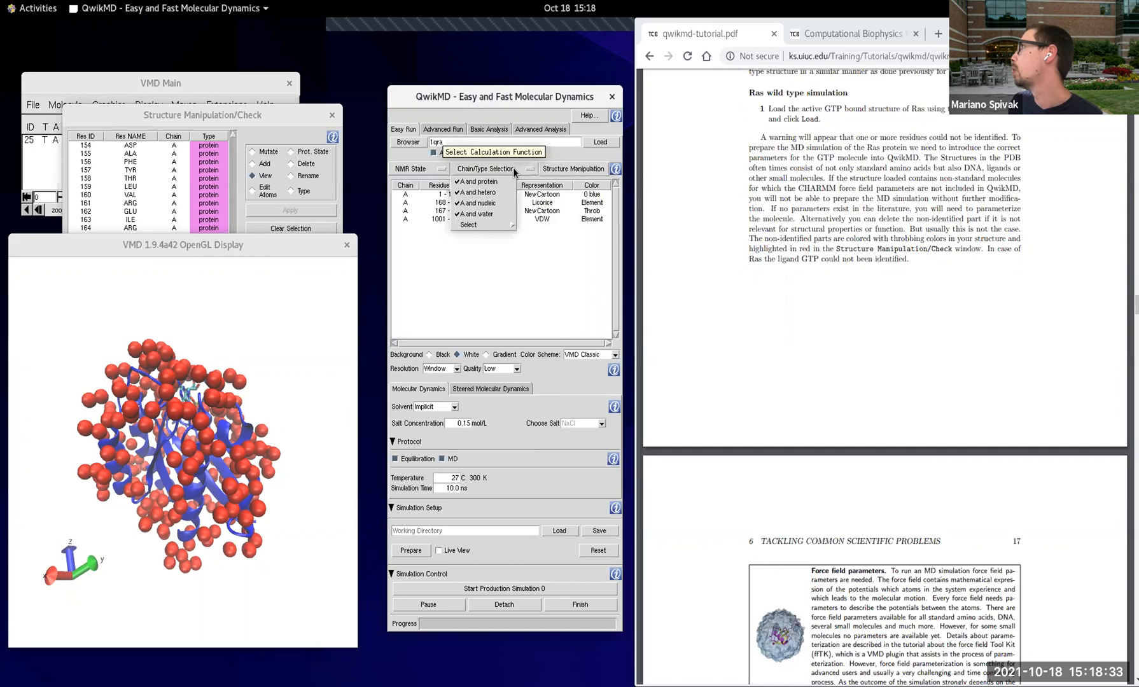
{"action": "left_click", "coordinate": [499, 214]}
Step: Examine the GTP ligand bound in the Ras protein from several angles, and read tutorial step 2 on adding its force field parameters
{"action": "scroll", "coordinate": [264, 412], "scroll_direction": "up", "scroll_amount": 2}
{"action": "left_click_drag", "start_coordinate": [265, 412], "coordinate": [323, 534]}
{"action": "left_click_drag", "start_coordinate": [45, 483], "coordinate": [77, 494]}
{"action": "left_click_drag", "start_coordinate": [212, 492], "coordinate": [208, 498]}
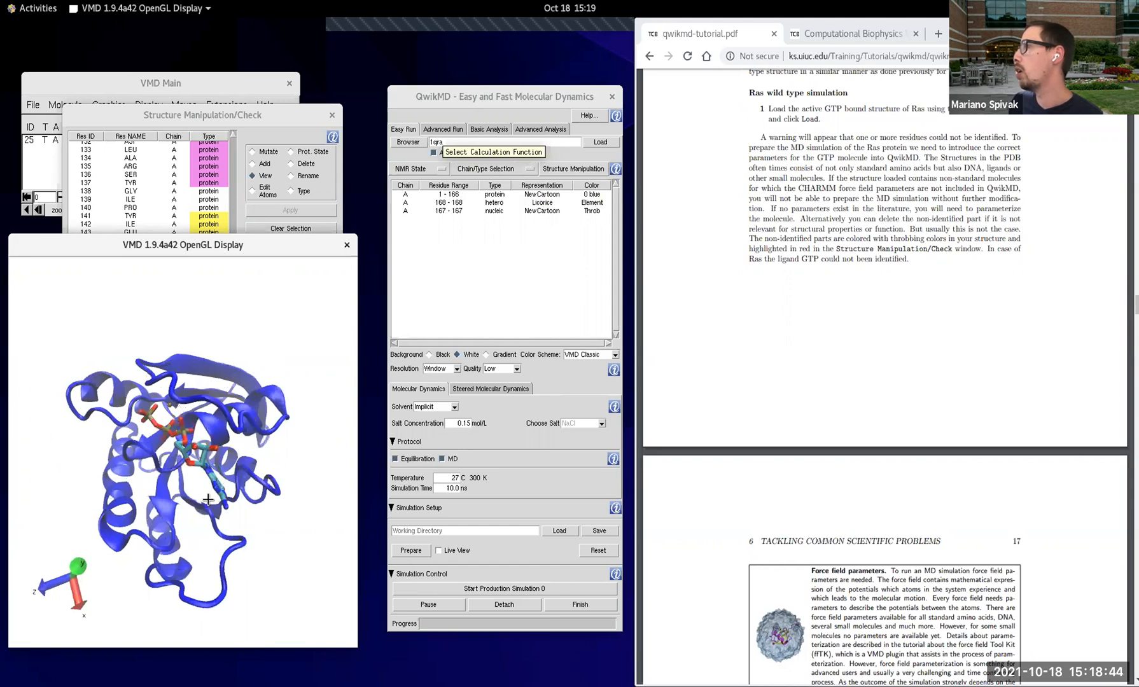
{"action": "left_click_drag", "start_coordinate": [278, 445], "coordinate": [287, 385]}
{"action": "scroll", "coordinate": [221, 409], "scroll_direction": "up", "scroll_amount": 3}
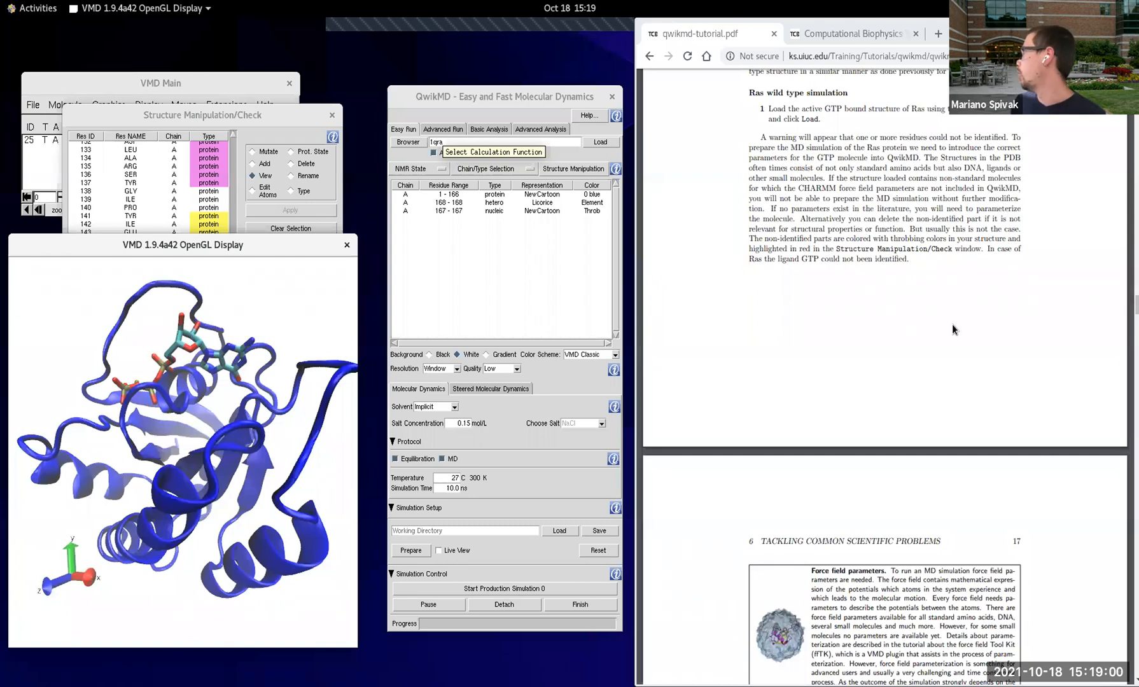
{"action": "scroll", "coordinate": [898, 318], "scroll_direction": "down", "scroll_amount": 4}
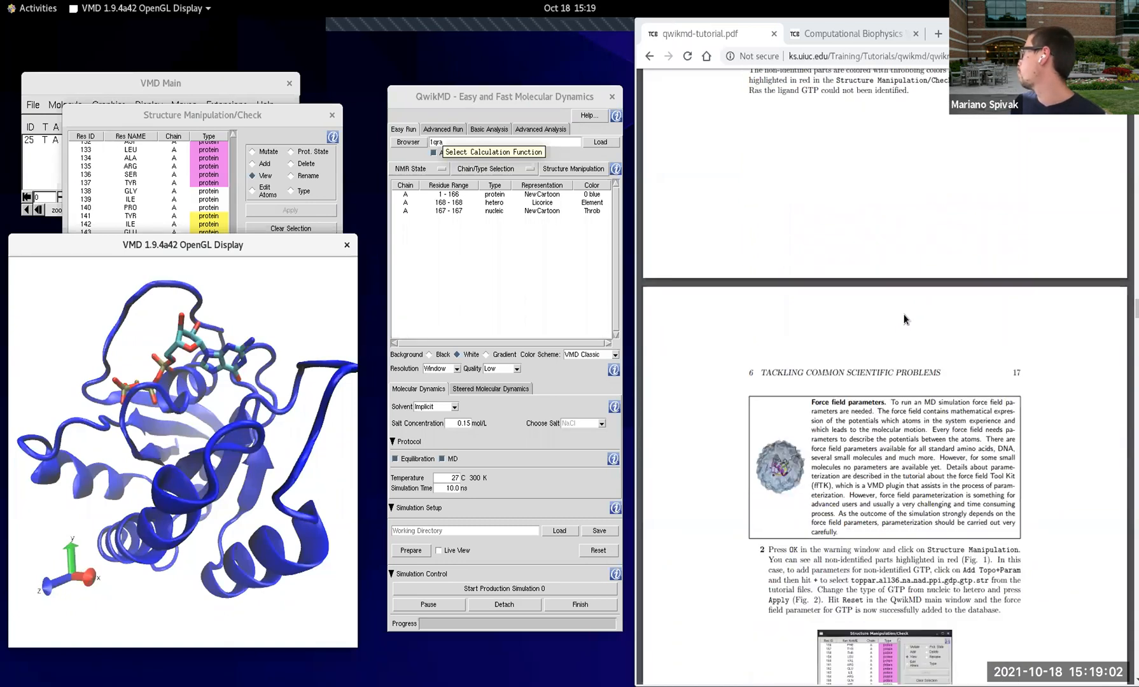
{"action": "scroll", "coordinate": [905, 318], "scroll_direction": "down", "scroll_amount": 1}
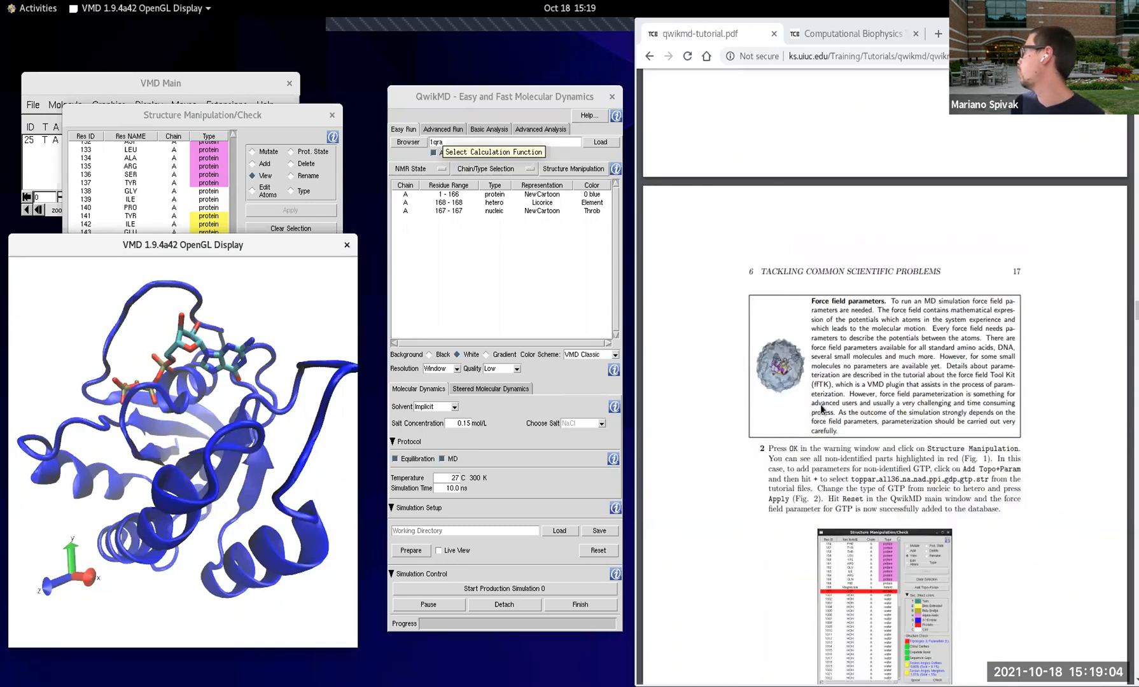
{"action": "scroll", "coordinate": [888, 452], "scroll_direction": "down", "scroll_amount": 2}
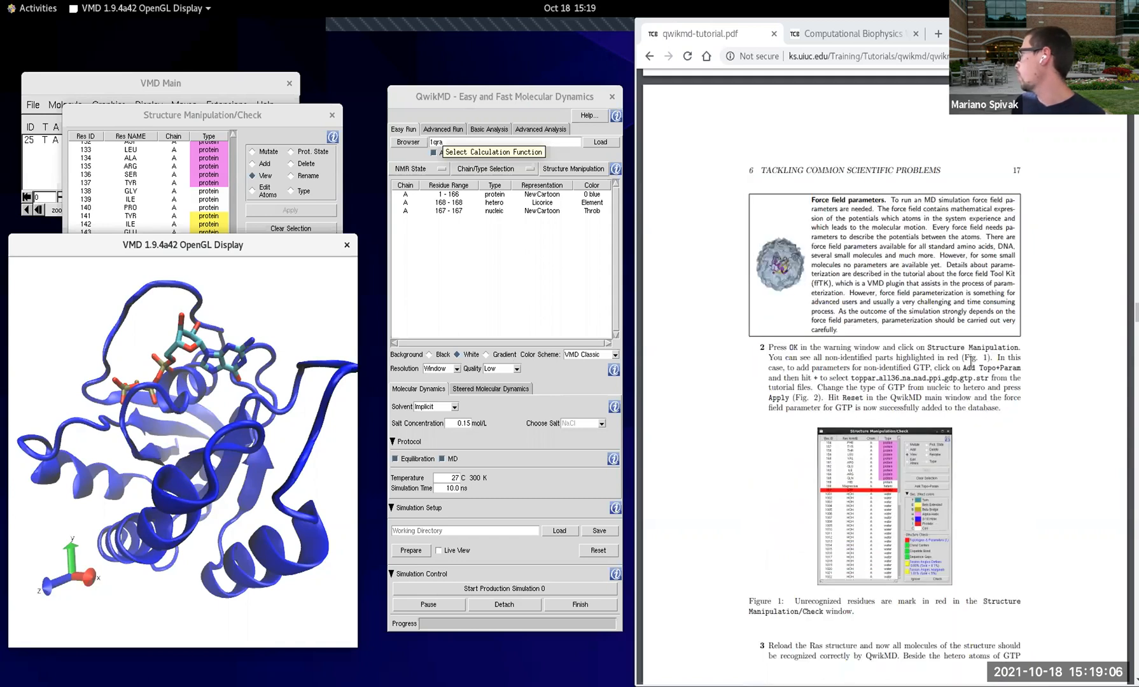
{"action": "scroll", "coordinate": [910, 357], "scroll_direction": "down", "scroll_amount": 1}
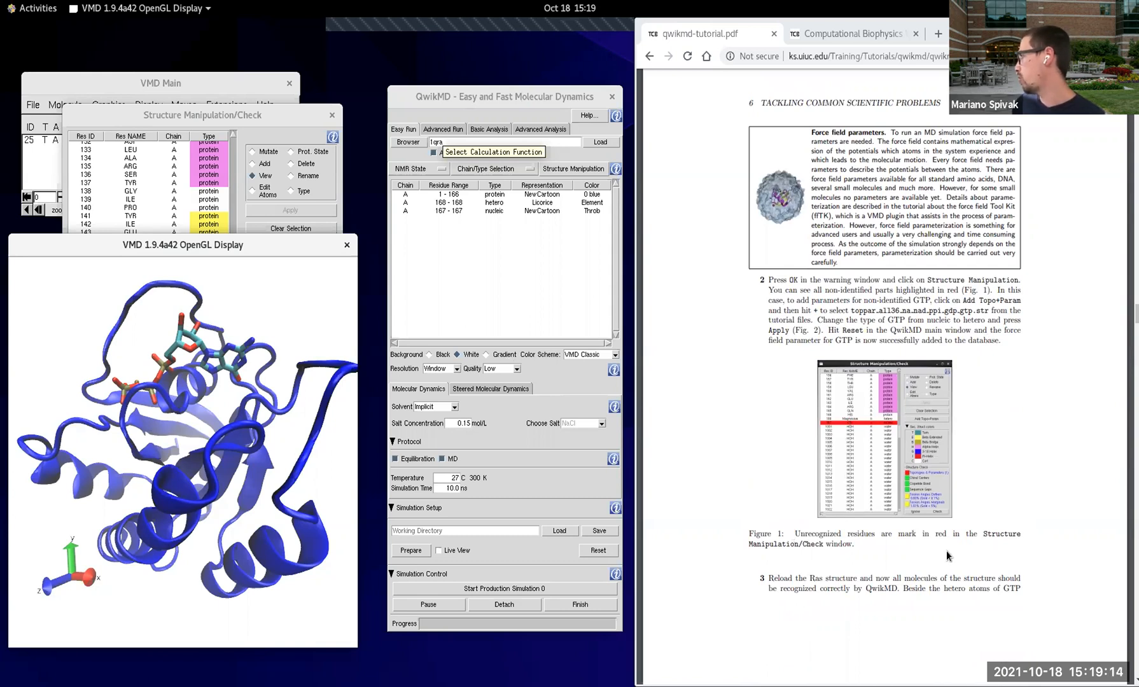
{"action": "scroll", "coordinate": [990, 566], "scroll_direction": "down", "scroll_amount": 3}
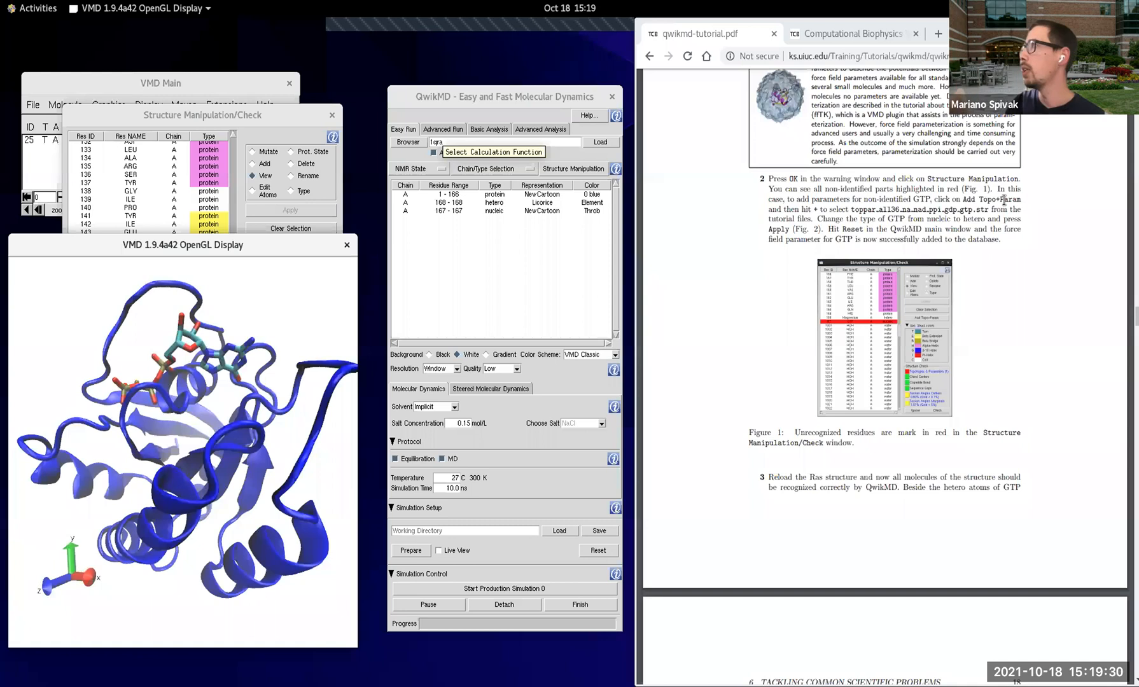
Step: Open the Topology & Parameters Selection window for the unrecognized GTP residue and consult the tutorial's figure of that window
{"action": "left_click", "coordinate": [264, 114]}
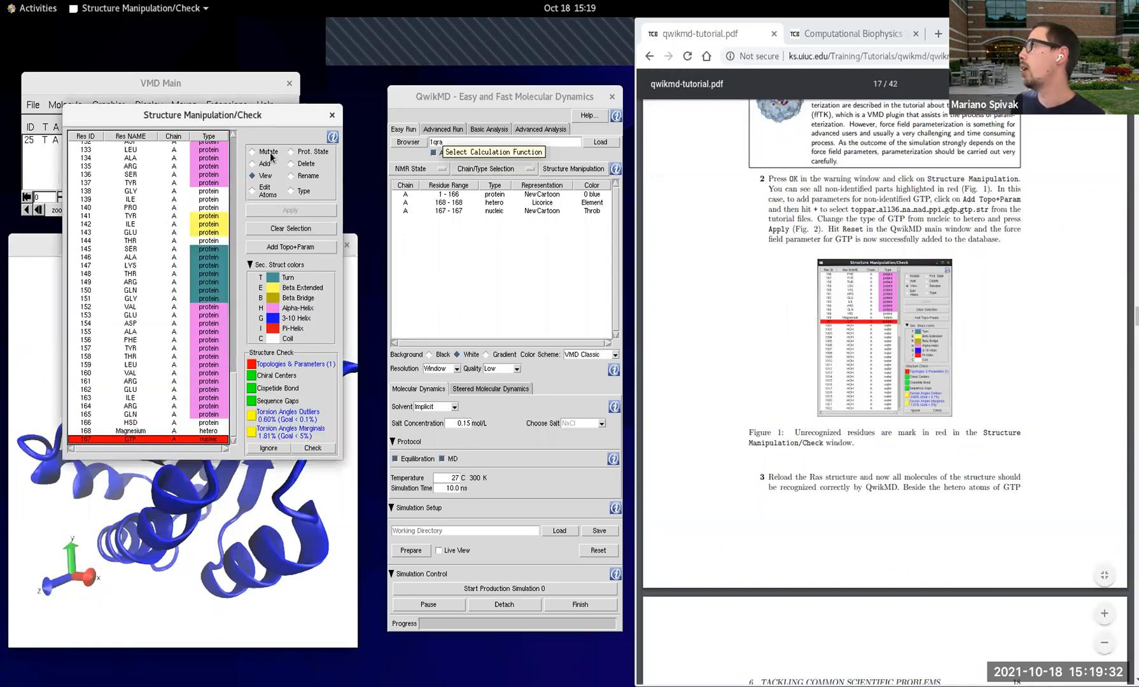
{"action": "left_click", "coordinate": [310, 246]}
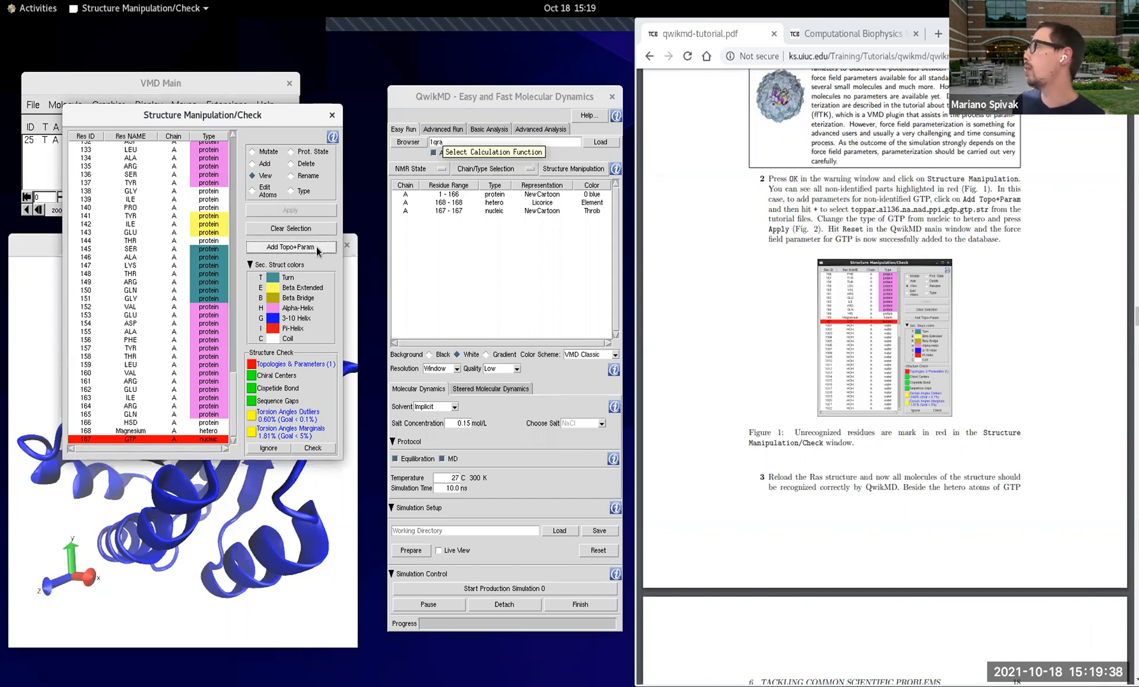
{"action": "left_click_drag", "start_coordinate": [192, 41], "coordinate": [389, 290]}
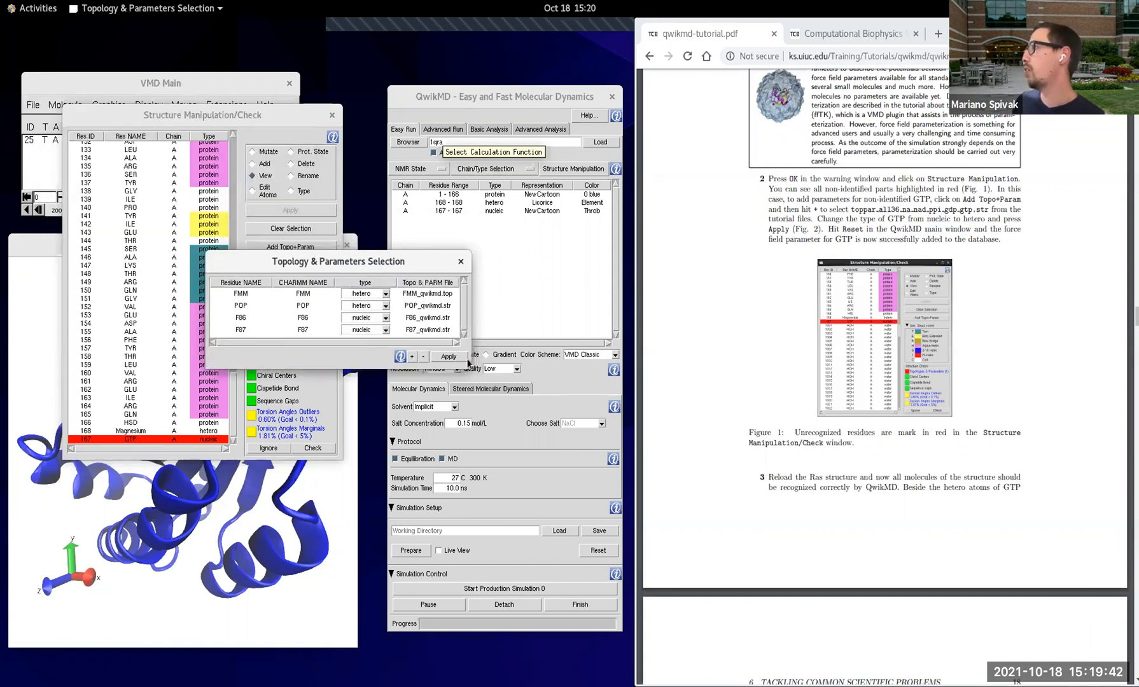
{"action": "scroll", "coordinate": [774, 351], "scroll_direction": "down", "scroll_amount": 3}
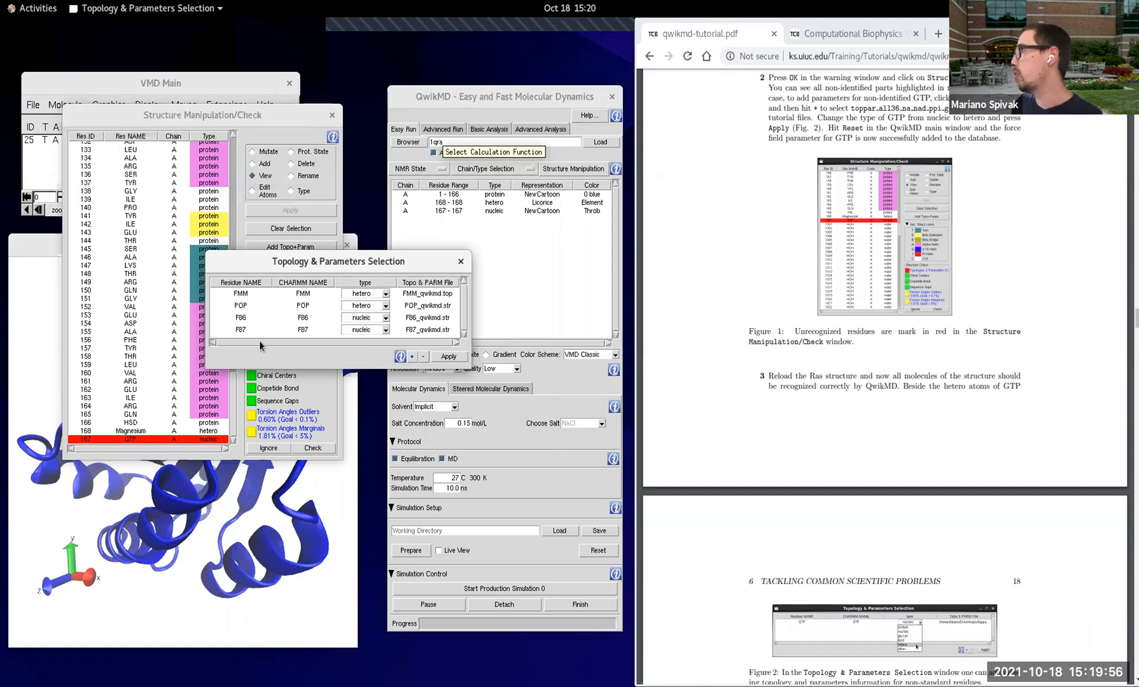
{"action": "scroll", "coordinate": [775, 440], "scroll_direction": "down", "scroll_amount": 5}
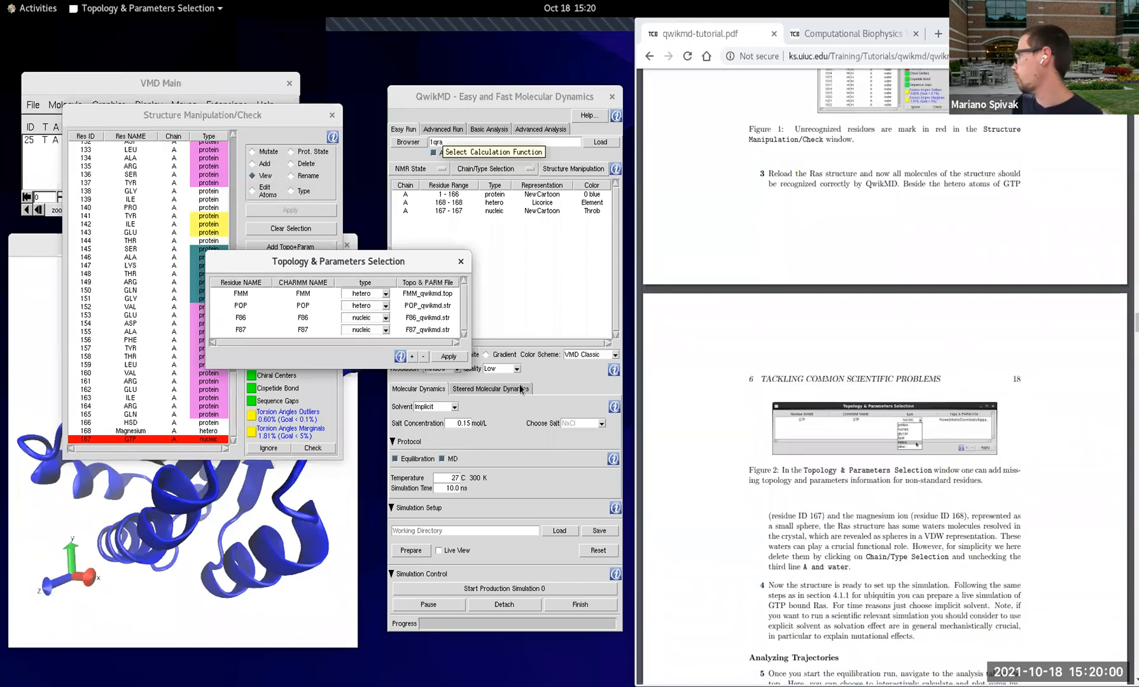
Step: Add the parameter file toppar_all36_na_nad_ppi_gdp_gtp.str from the Ras folder of qwikmd-tutorial-files to the topology table
{"action": "left_click", "coordinate": [412, 357]}
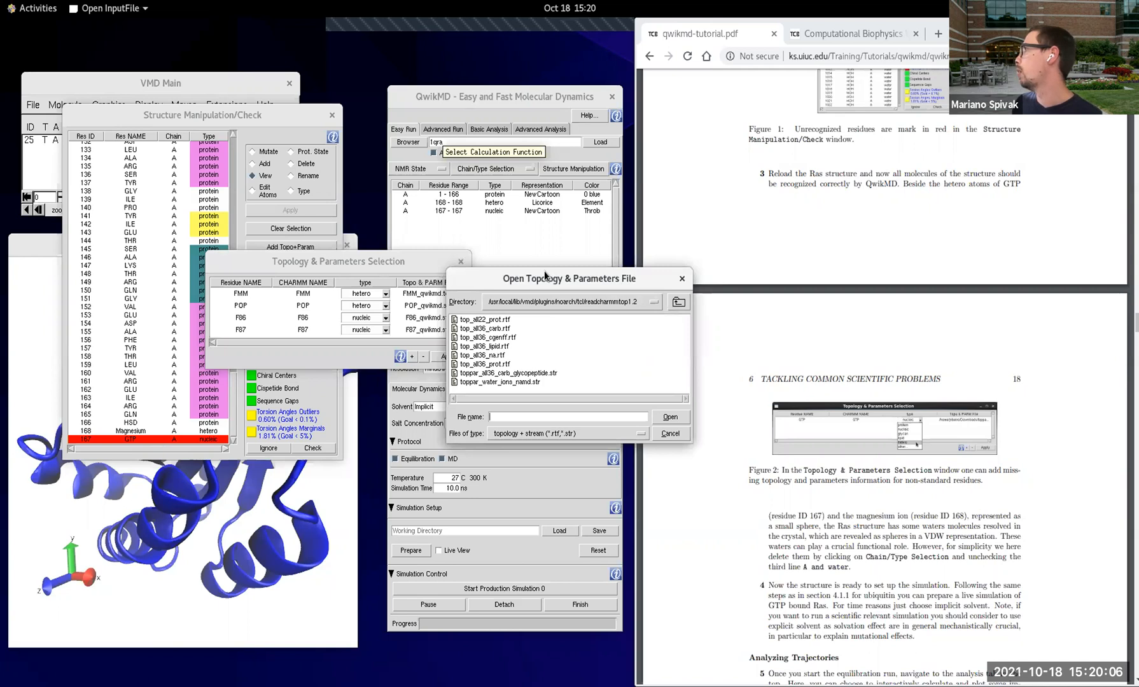
{"action": "left_click_drag", "start_coordinate": [545, 277], "coordinate": [349, 400]}
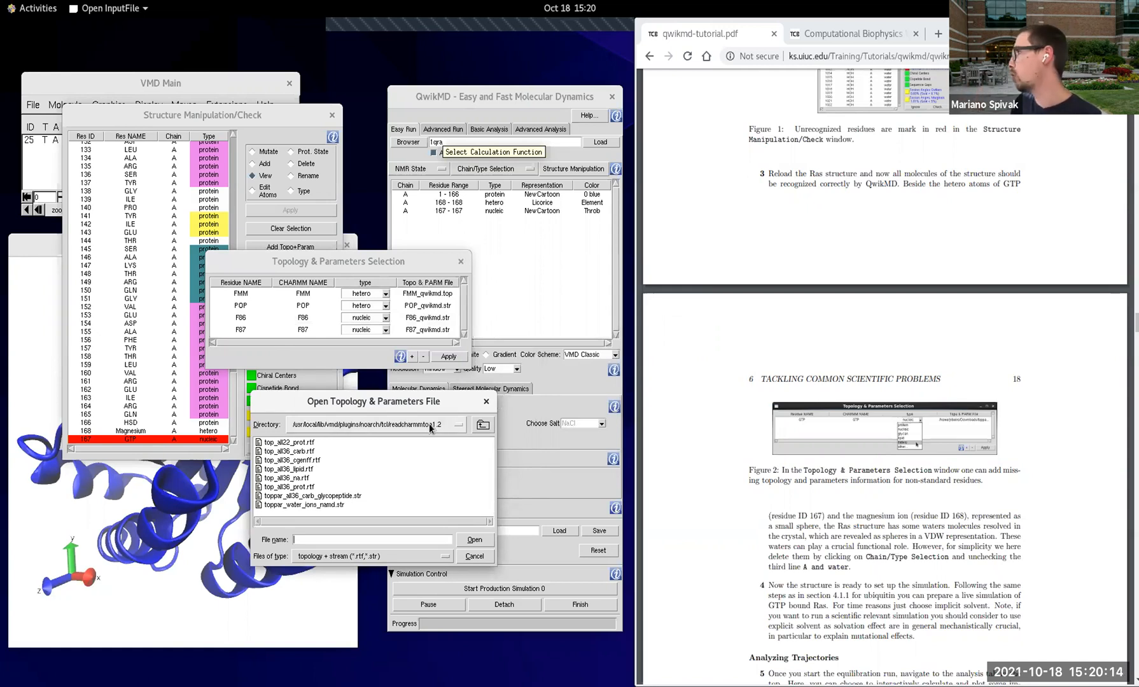
{"action": "left_click", "coordinate": [398, 424]}
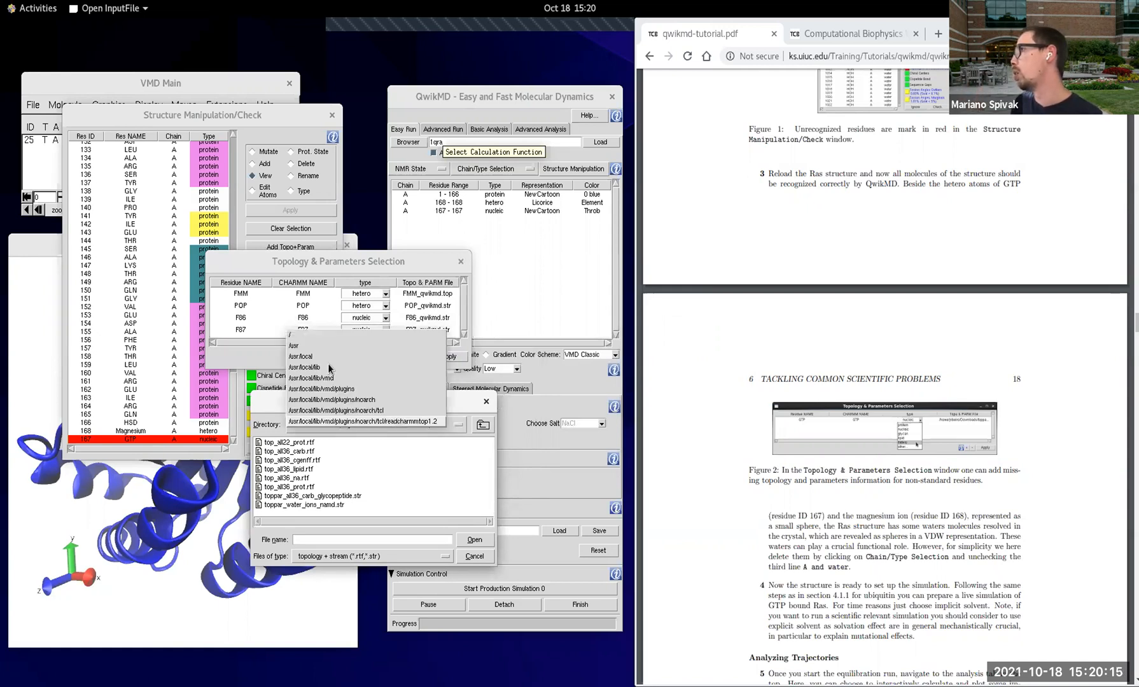
{"action": "left_click", "coordinate": [302, 335]}
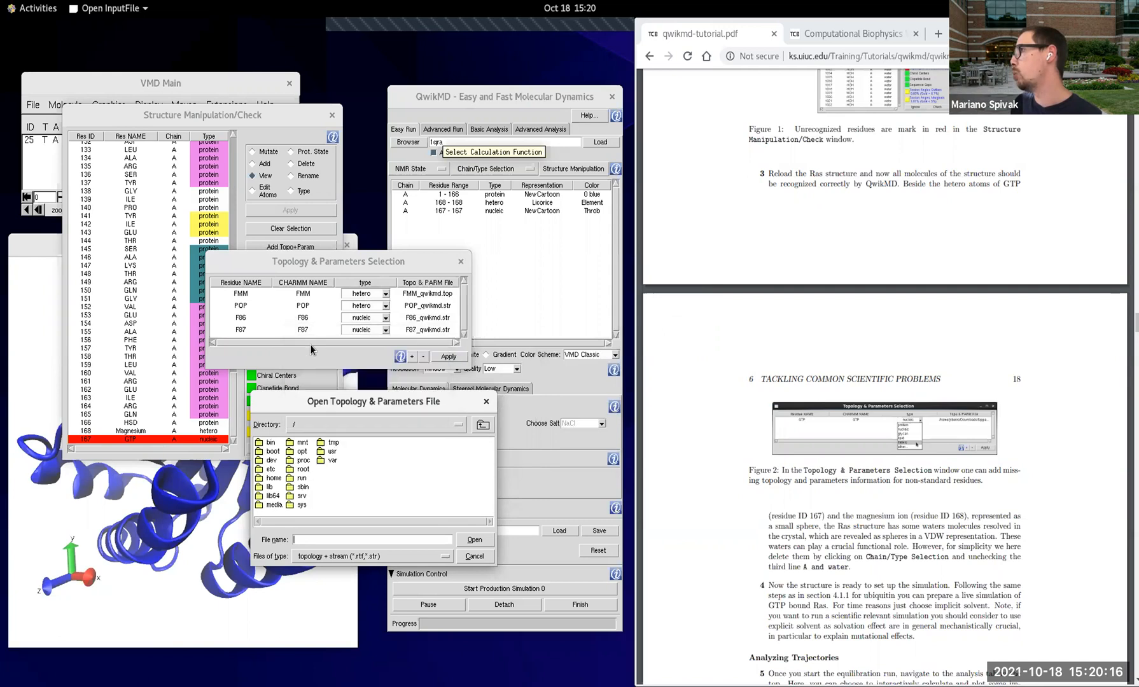
{"action": "double_click", "coordinate": [278, 478]}
{"action": "double_click", "coordinate": [282, 447]}
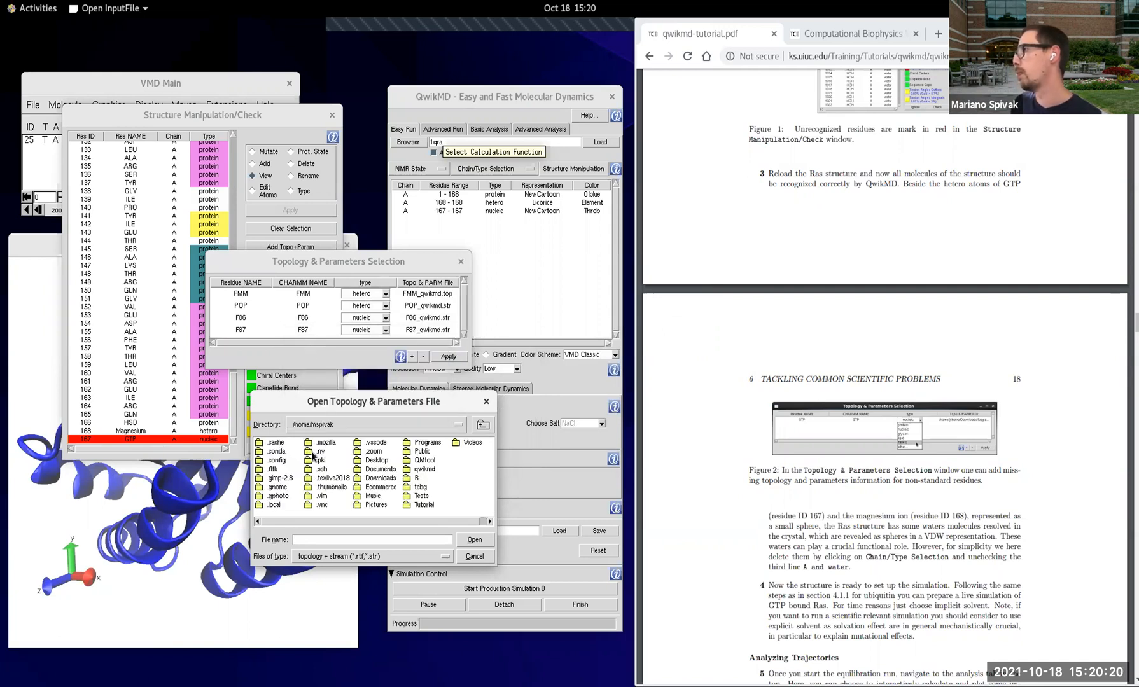
{"action": "double_click", "coordinate": [421, 506]}
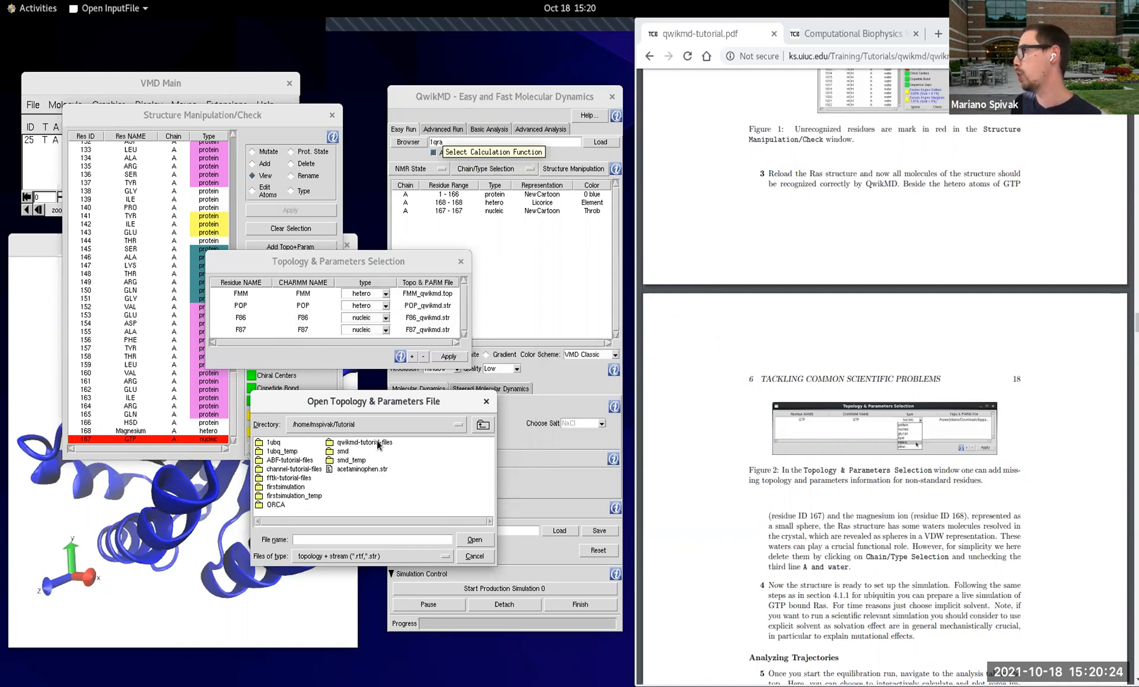
{"action": "double_click", "coordinate": [377, 446]}
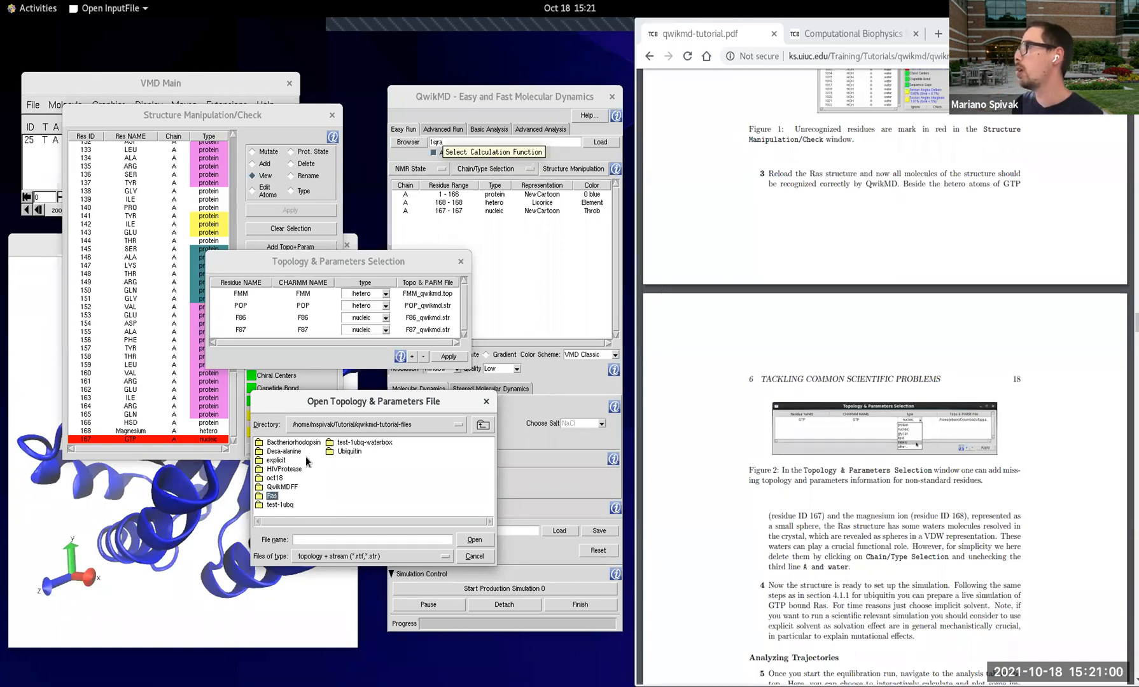
{"action": "double_click", "coordinate": [270, 497]}
{"action": "left_click", "coordinate": [332, 444]}
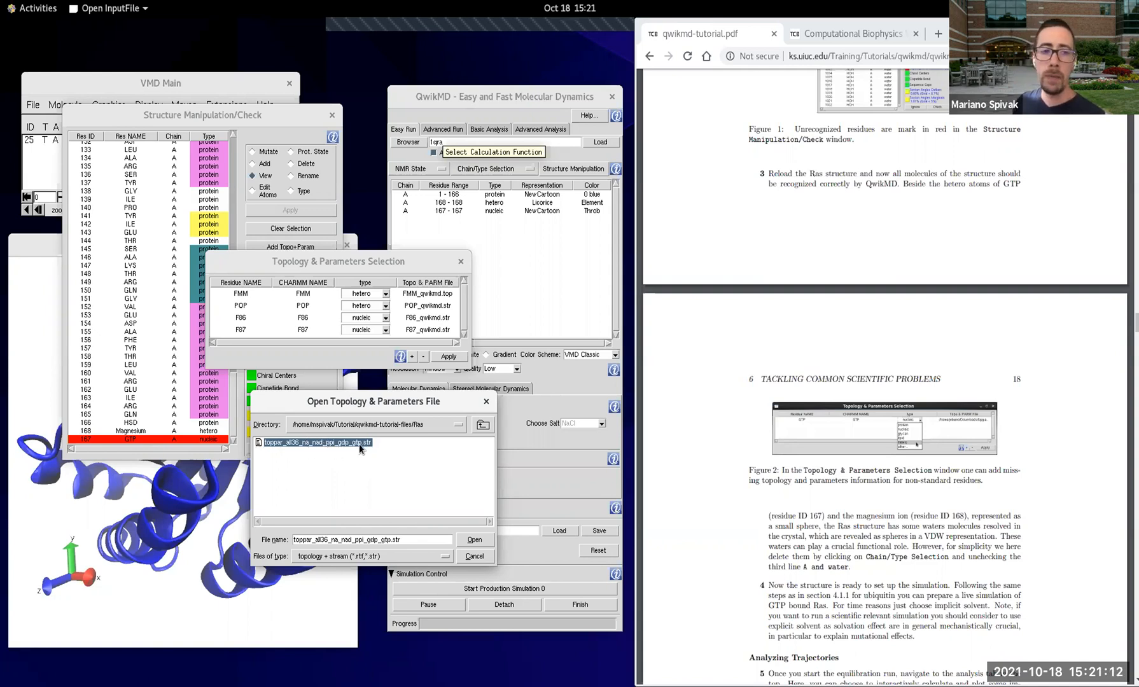
{"action": "left_click", "coordinate": [475, 541]}
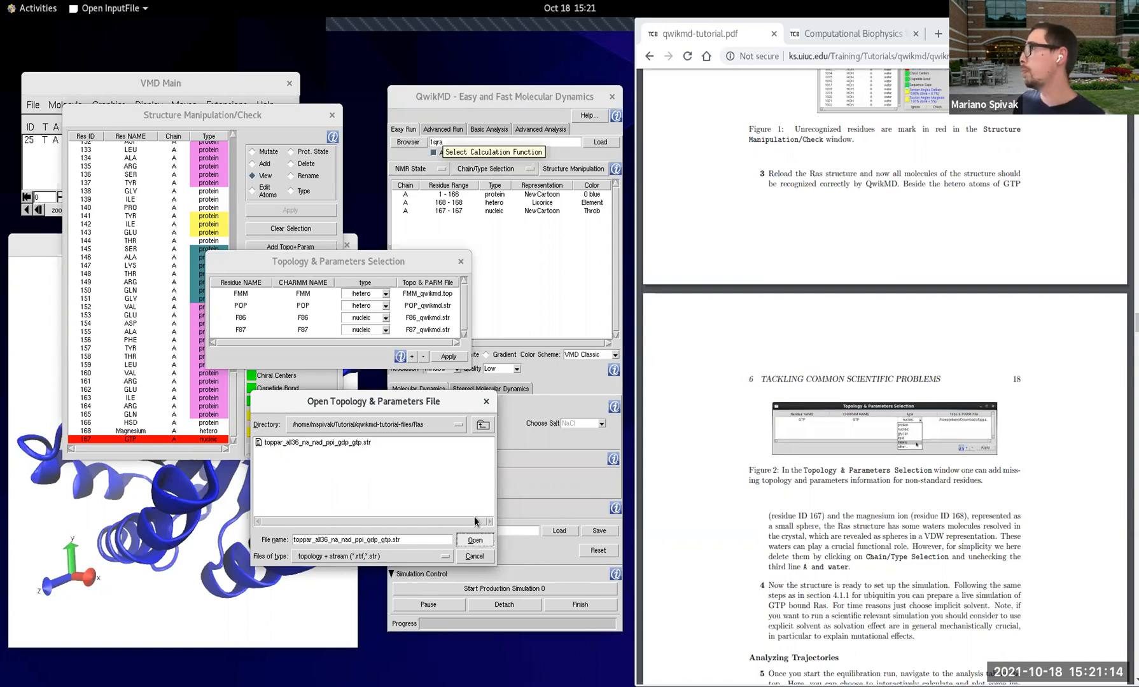
Step: Apply the listed topologies and parameters to the QwikMD library, confirming the addition and acknowledging the reset notice
{"action": "left_click_drag", "start_coordinate": [469, 366], "coordinate": [503, 453]}
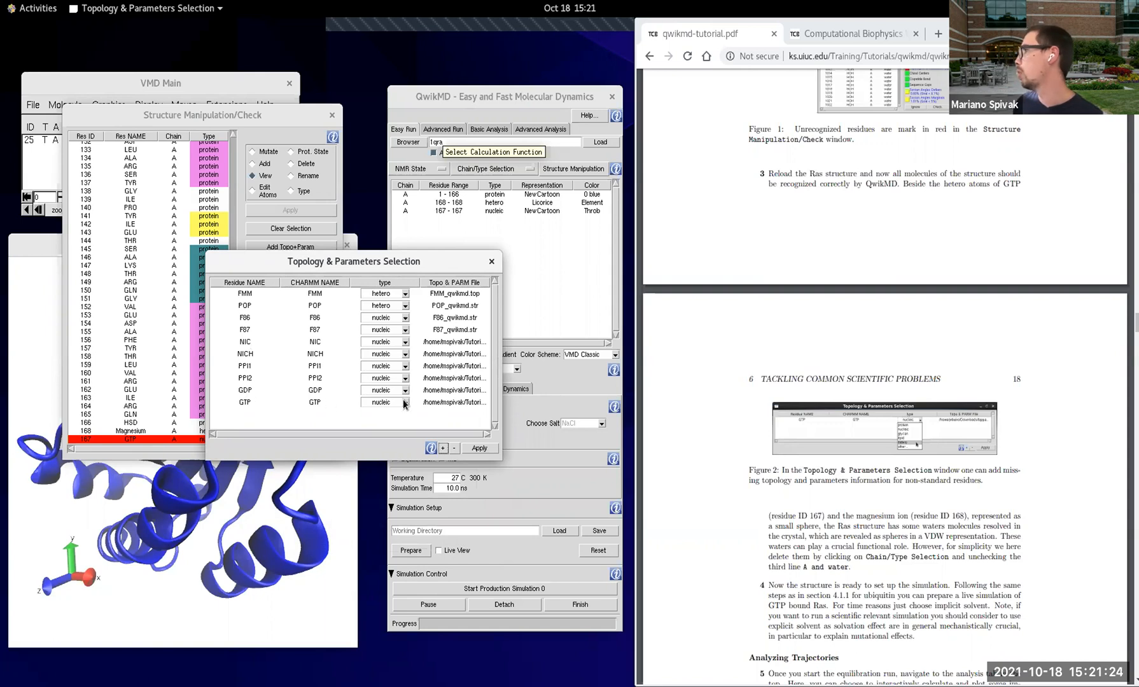
{"action": "left_click", "coordinate": [487, 448]}
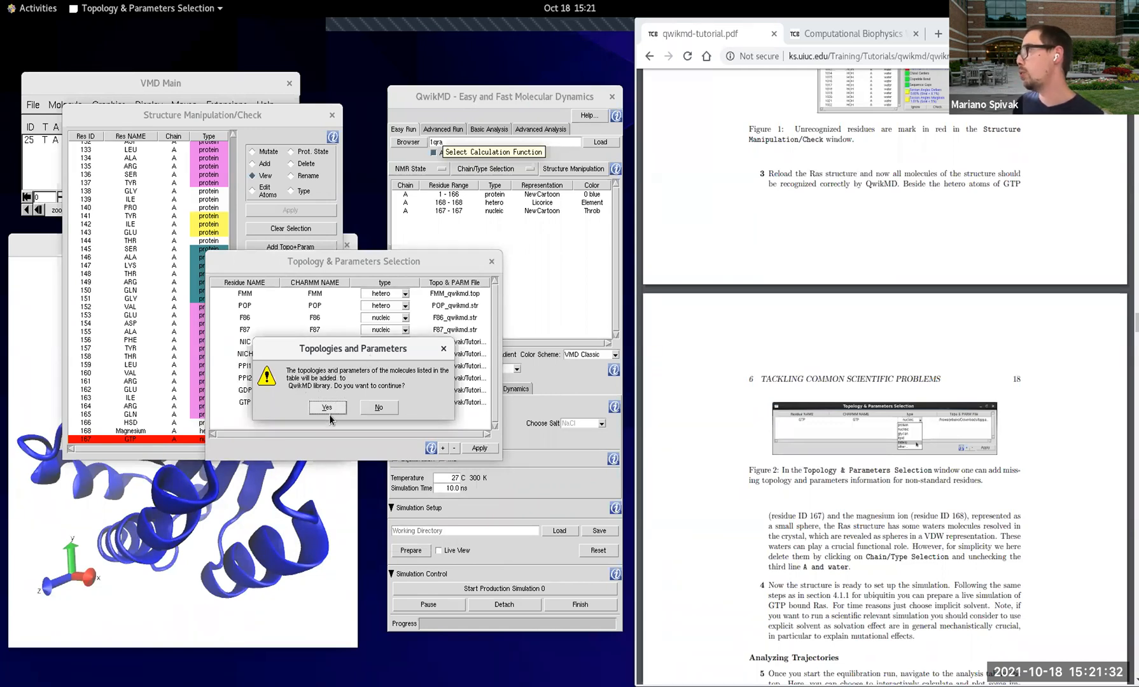
{"action": "left_click", "coordinate": [332, 410]}
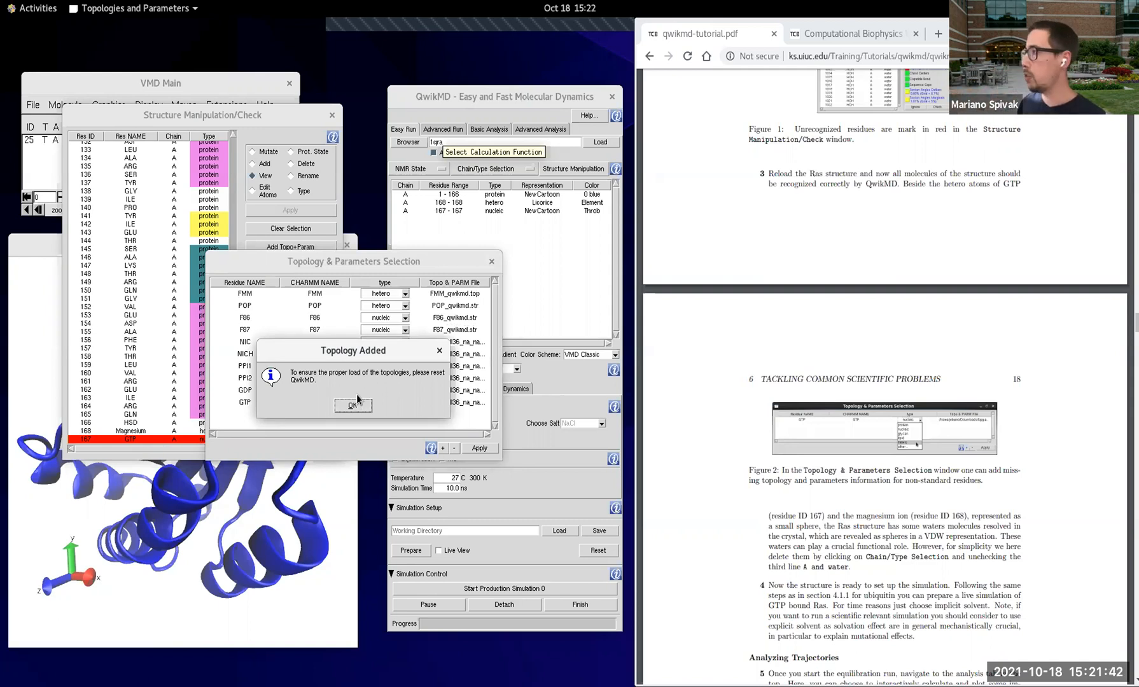
{"action": "left_click", "coordinate": [355, 395]}
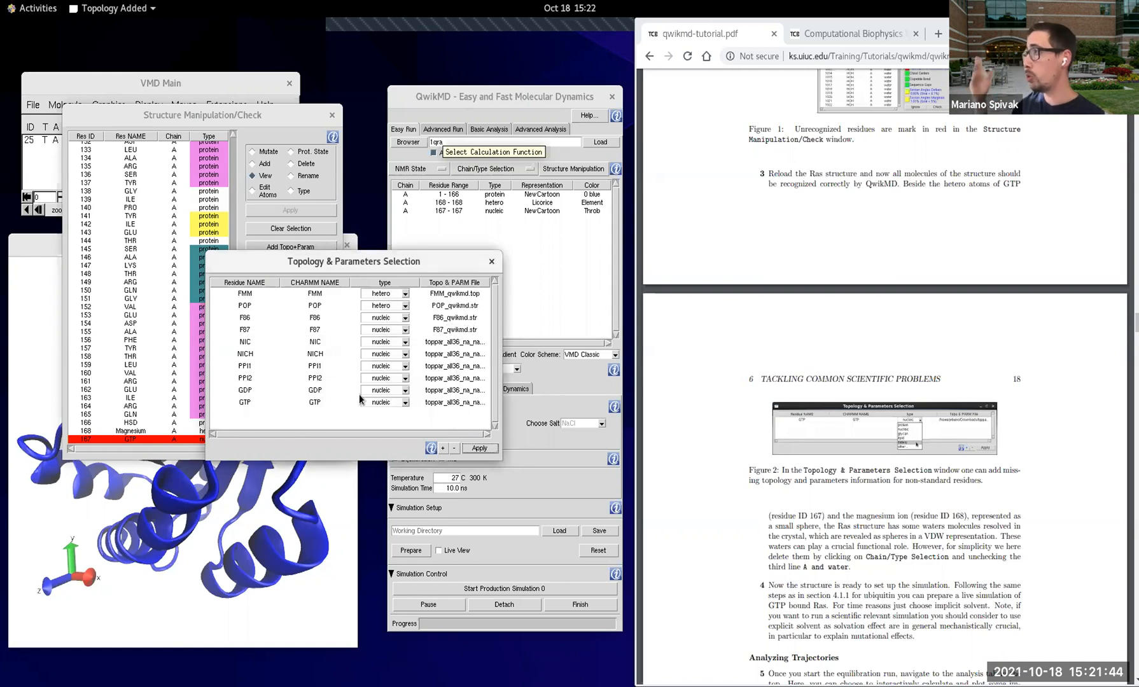
Step: Close the topology selection and structure manipulation windows, and reset QwikMD
{"action": "left_click", "coordinate": [491, 262]}
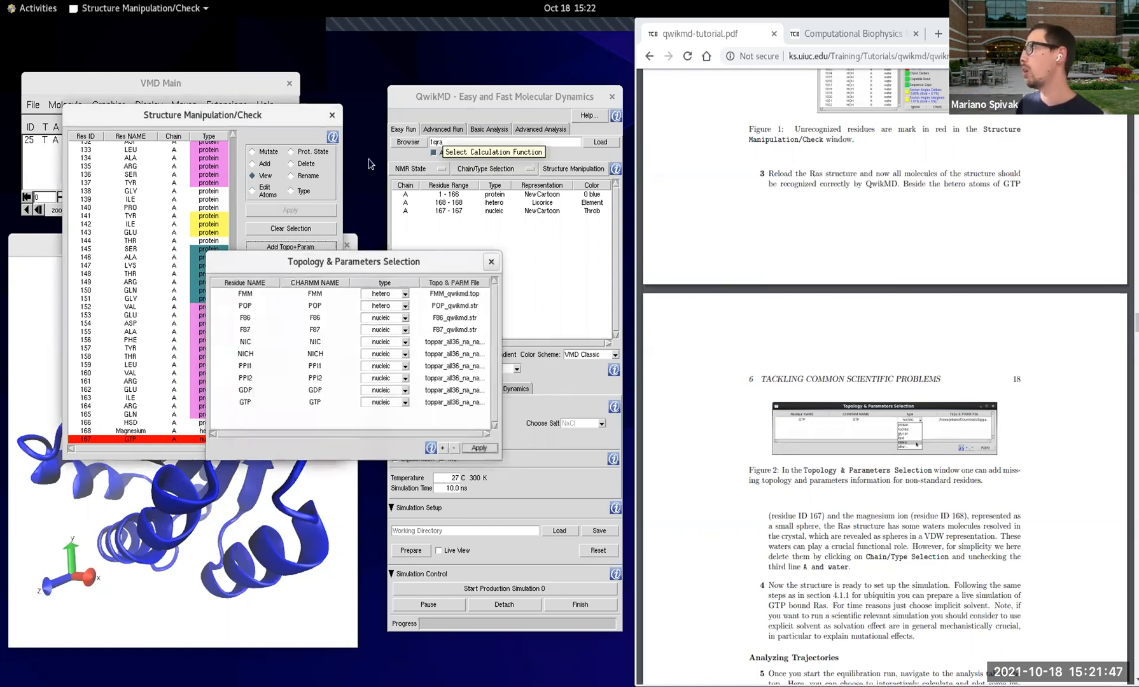
{"action": "left_click", "coordinate": [332, 115]}
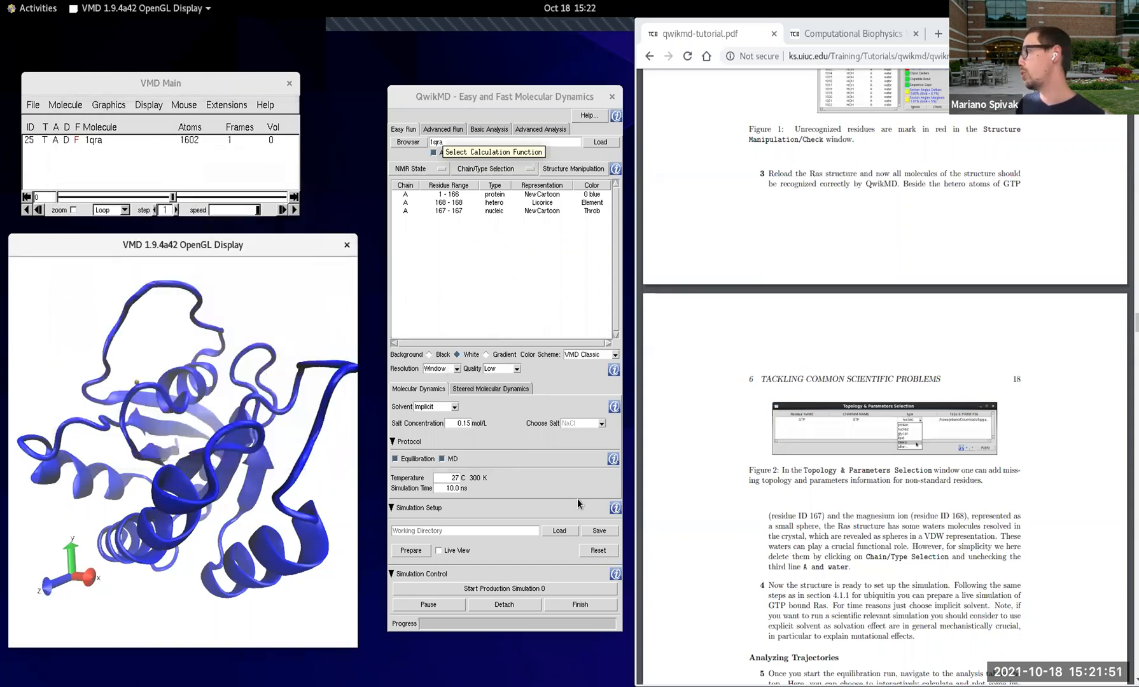
{"action": "left_click", "coordinate": [601, 551]}
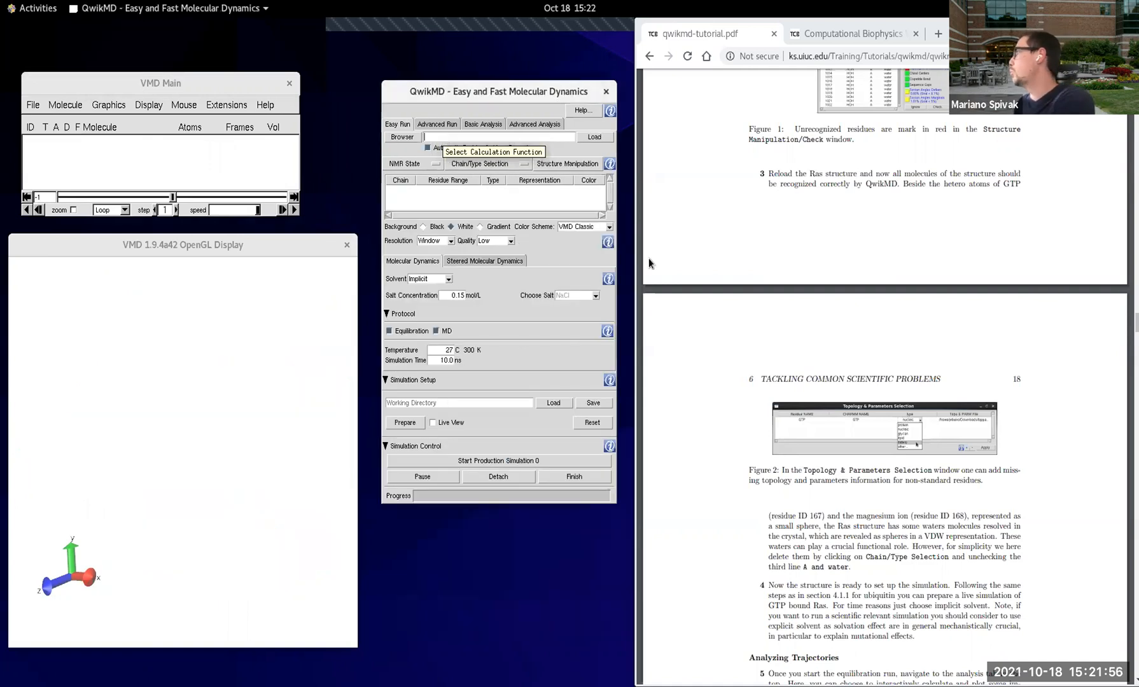
Step: Reload the Ras structure with PDB code 1qra and acknowledge the automatic residue and atom renaming
{"action": "scroll", "coordinate": [831, 386], "scroll_direction": "up", "scroll_amount": 2}
{"action": "scroll", "coordinate": [831, 384], "scroll_direction": "up", "scroll_amount": 8}
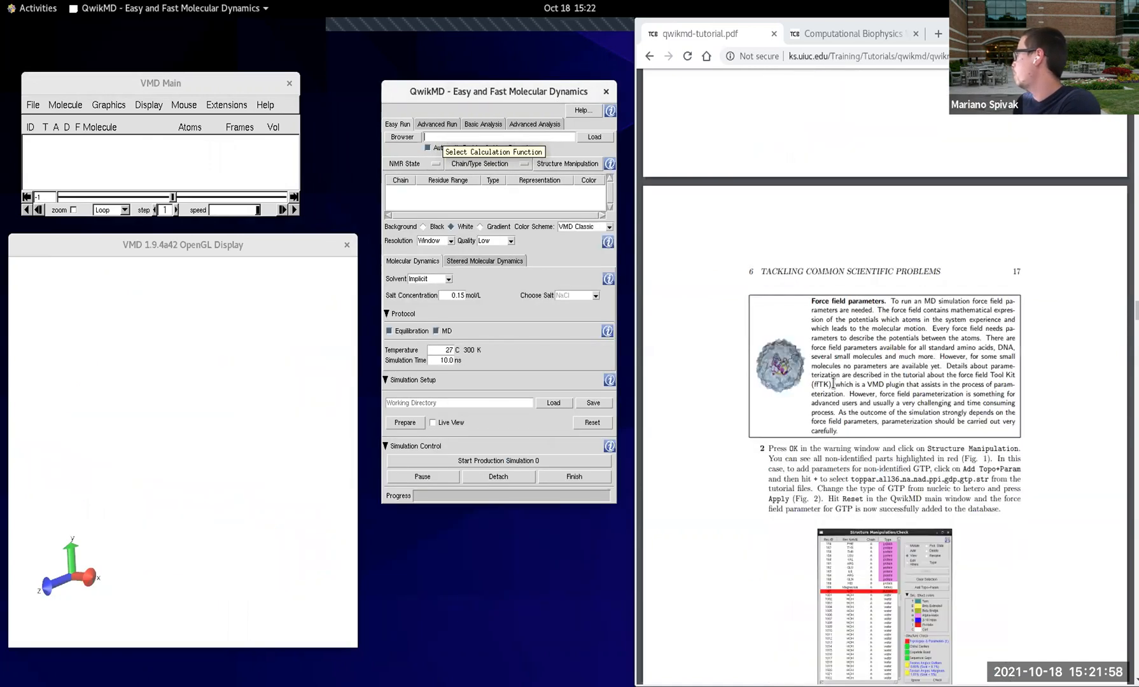
{"action": "scroll", "coordinate": [834, 384], "scroll_direction": "up", "scroll_amount": 6}
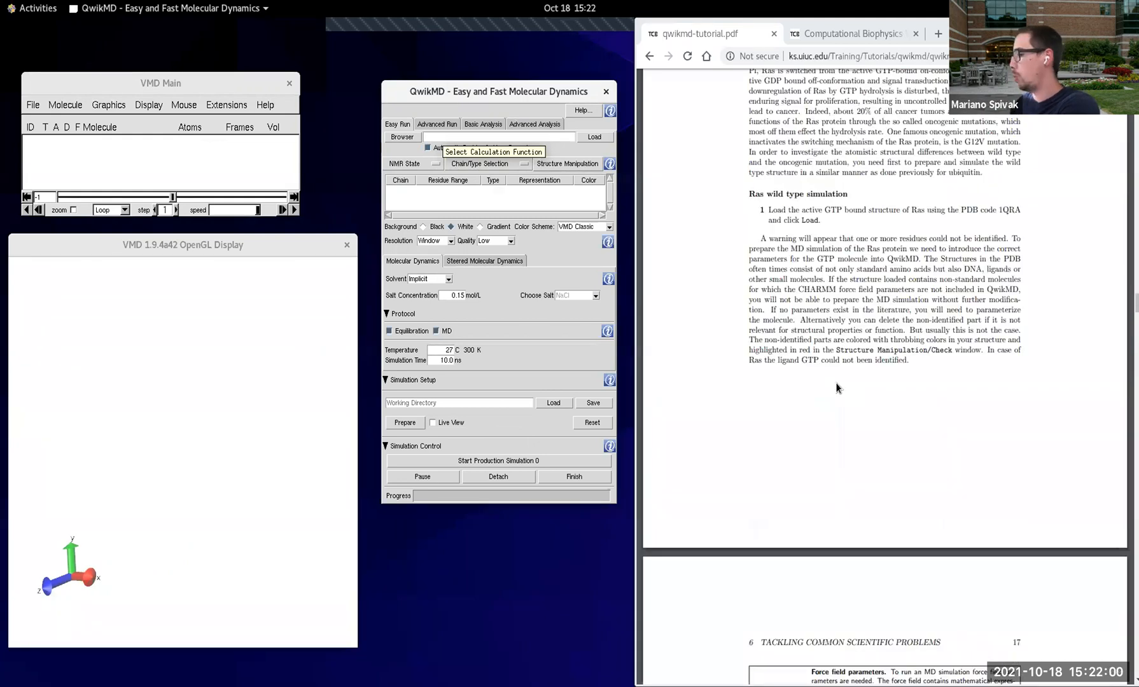
{"action": "type", "text": "ra"}
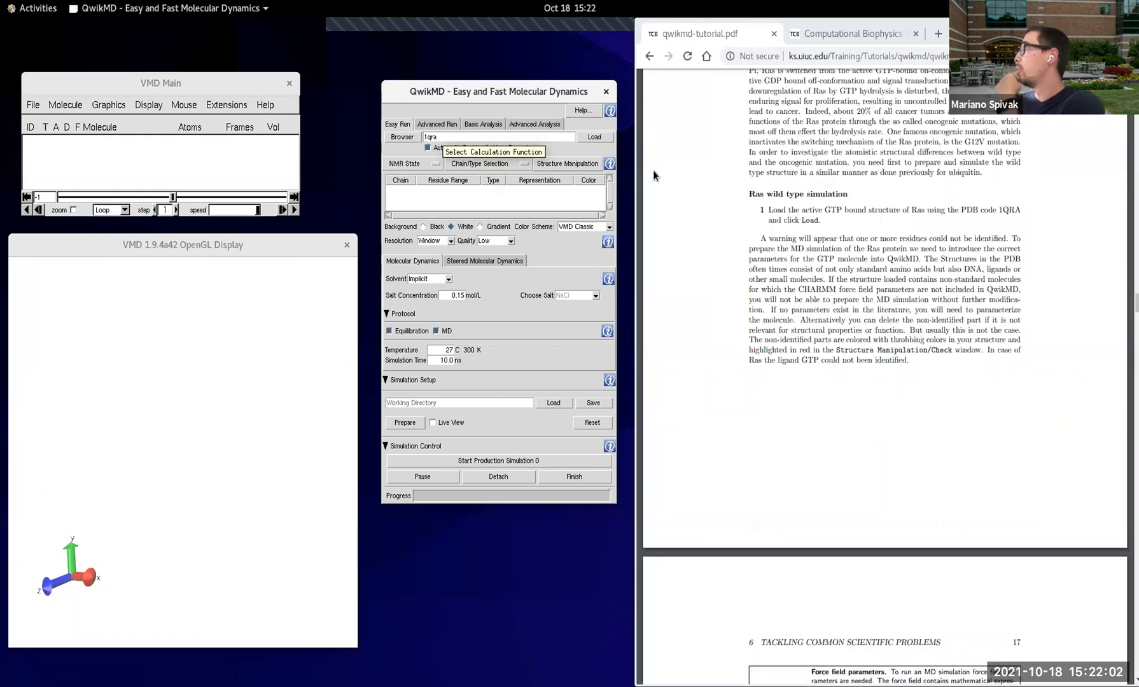
{"action": "left_click", "coordinate": [593, 137]}
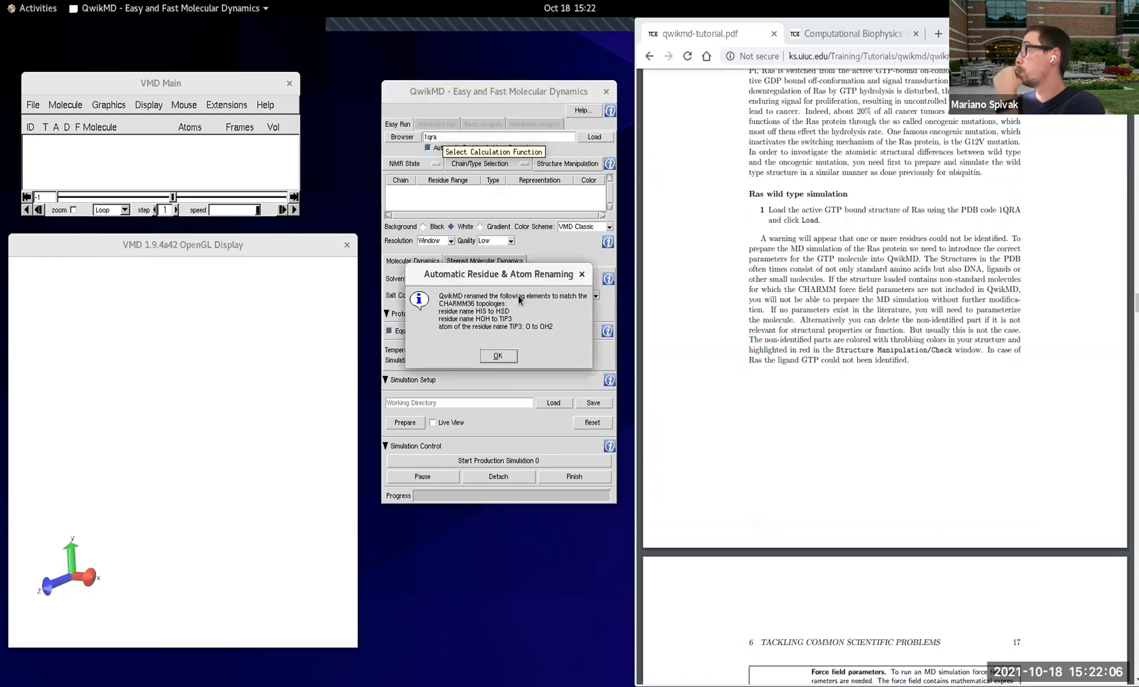
{"action": "left_click", "coordinate": [501, 360]}
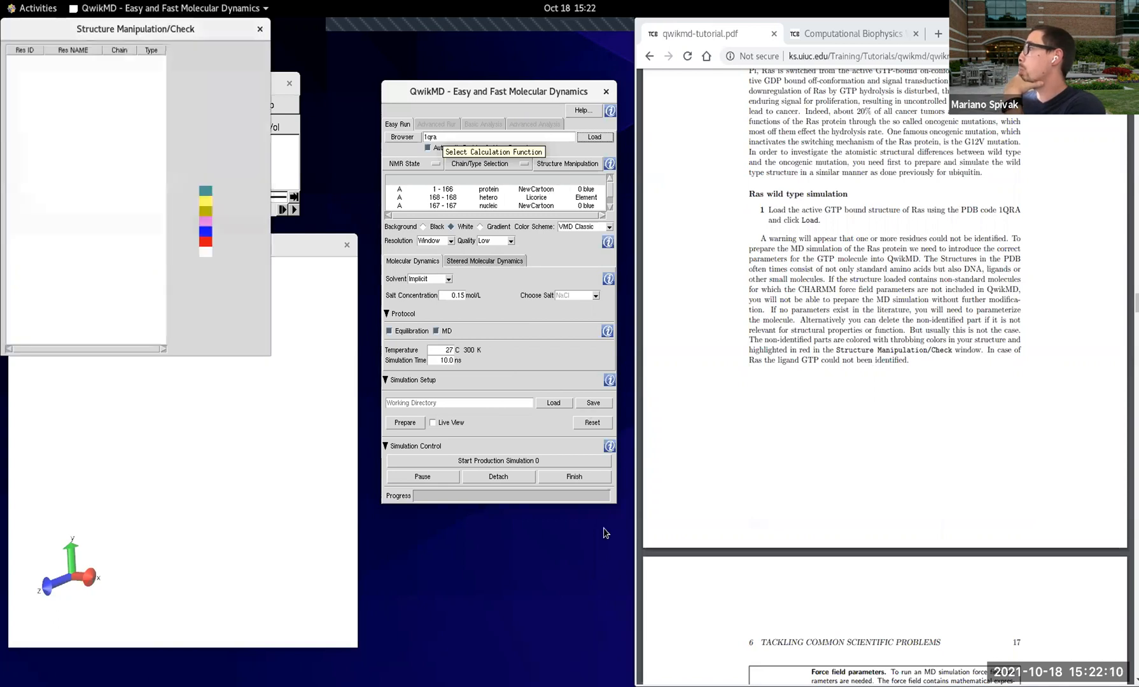
Step: Enlarge the QwikMD window and remove the crystal waters from the reloaded Ras structure by deselecting "A and water"
{"action": "left_click_drag", "start_coordinate": [613, 502], "coordinate": [612, 626]}
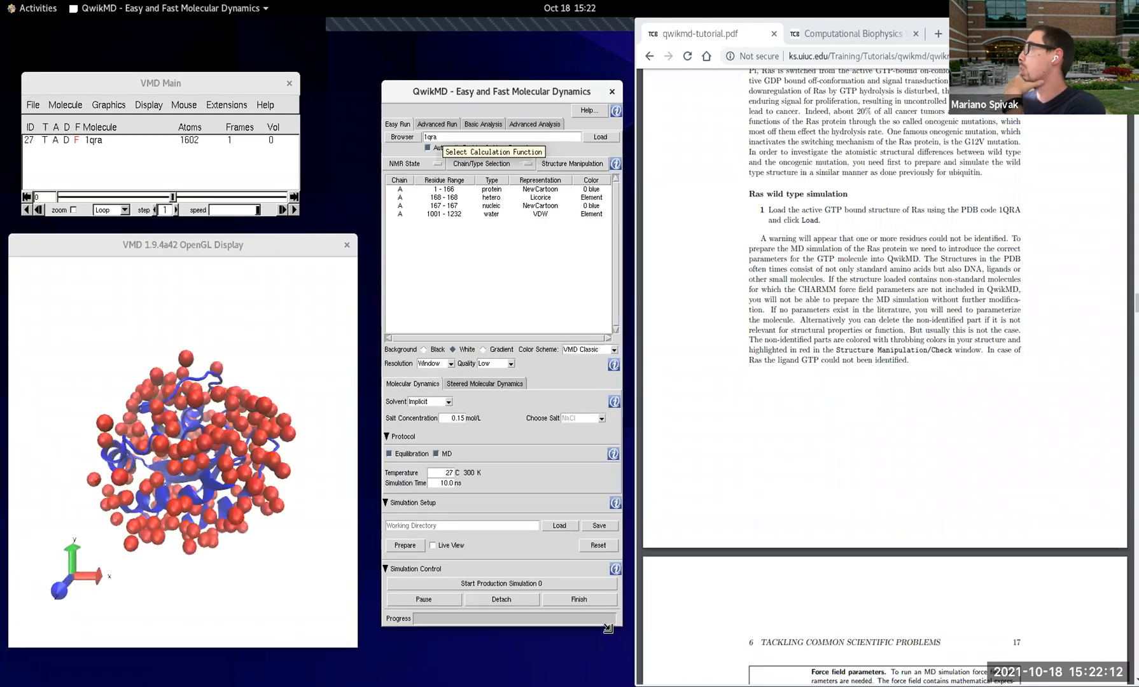
{"action": "left_click", "coordinate": [483, 164]}
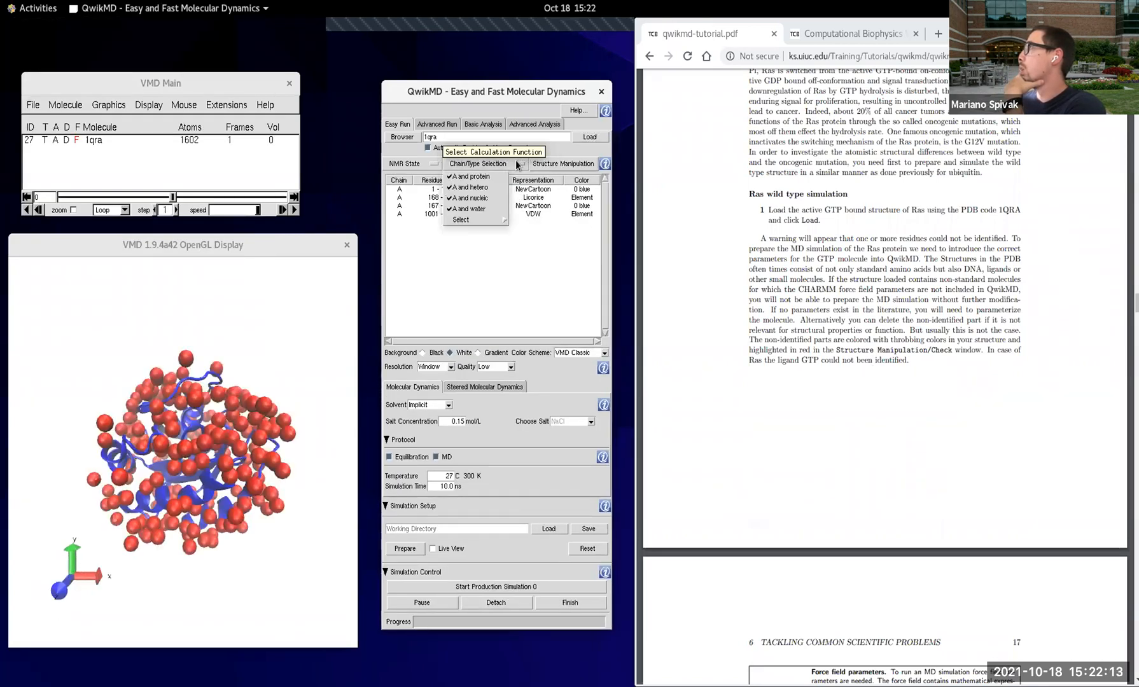
{"action": "left_click", "coordinate": [484, 209]}
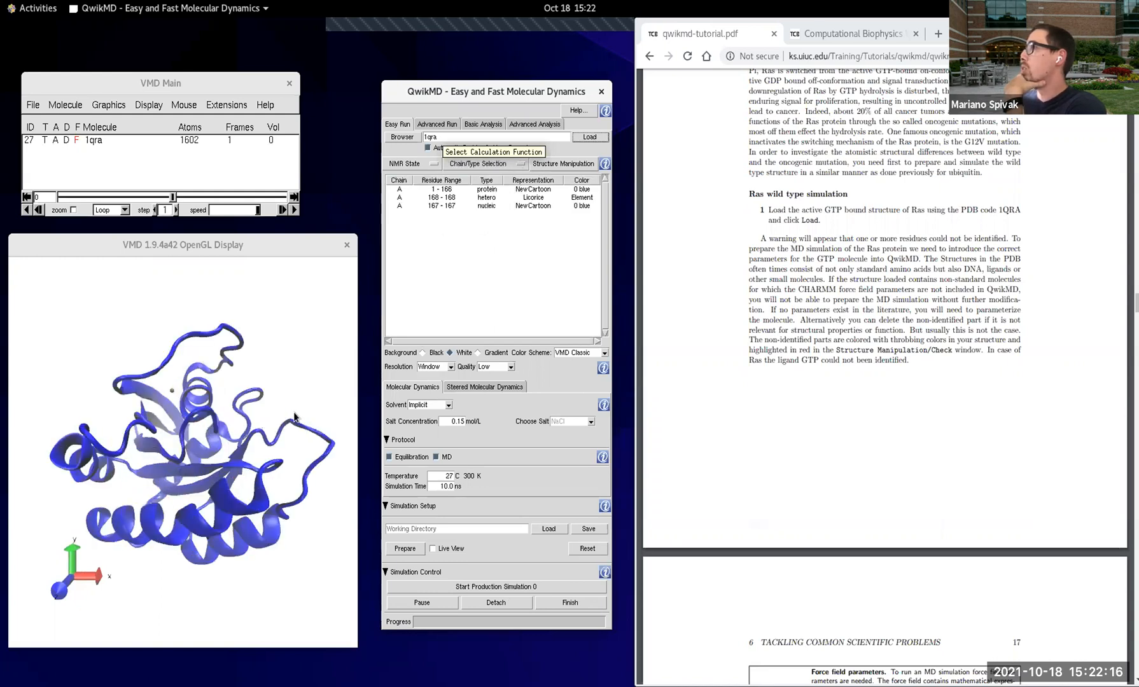
Step: Rotate the reloaded Ras protein and open Structure Manipulation/Check to inspect the Topologies & Parameters status
{"action": "left_click", "coordinate": [245, 418]}
{"action": "left_click_drag", "start_coordinate": [244, 414], "coordinate": [187, 414]}
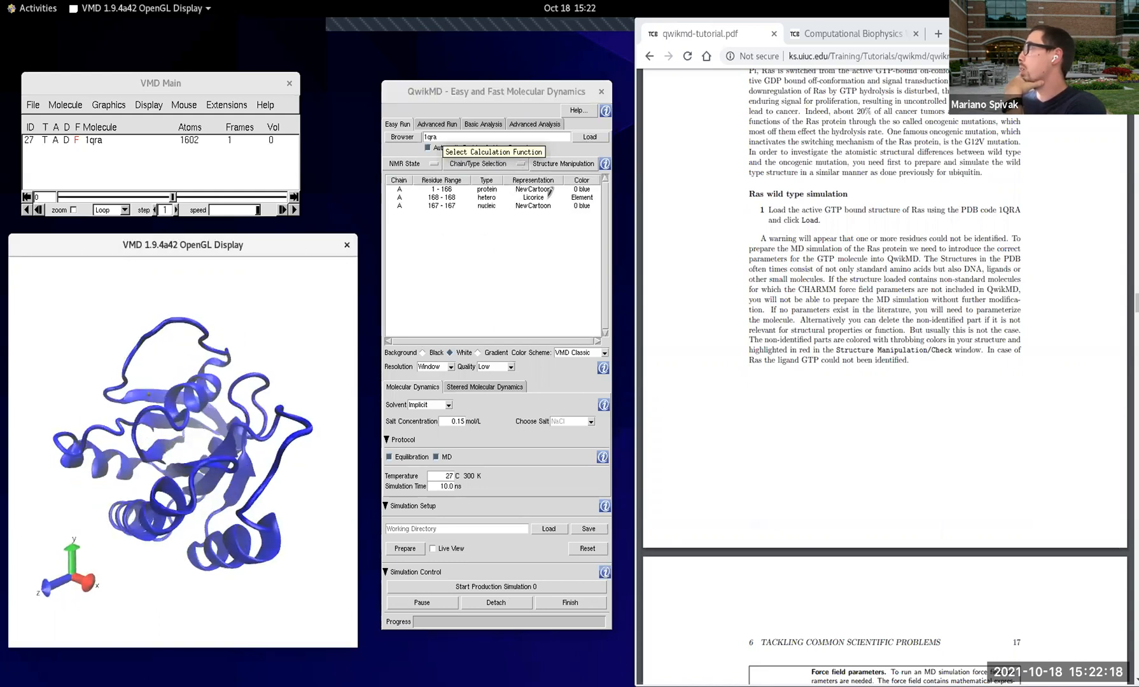
{"action": "left_click", "coordinate": [582, 163]}
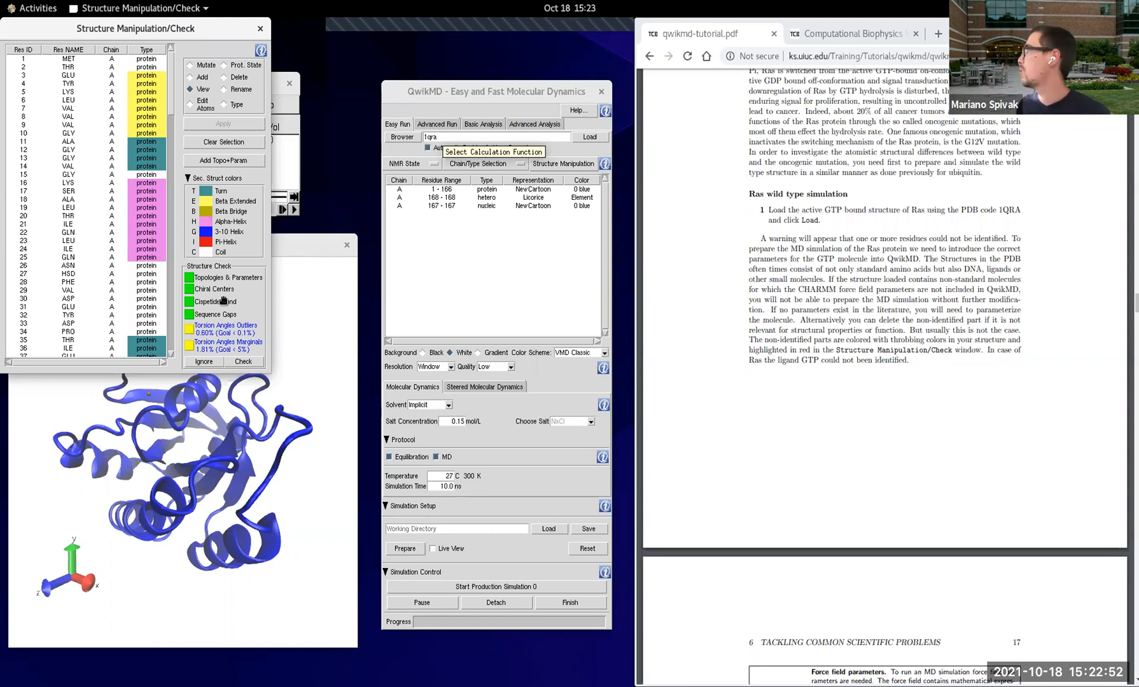
Step: Read on in the tutorial from step 2 through simulation setup and trajectory analysis to the Ras G12V mutation simulation section
{"action": "scroll", "coordinate": [881, 353], "scroll_direction": "down", "scroll_amount": 2}
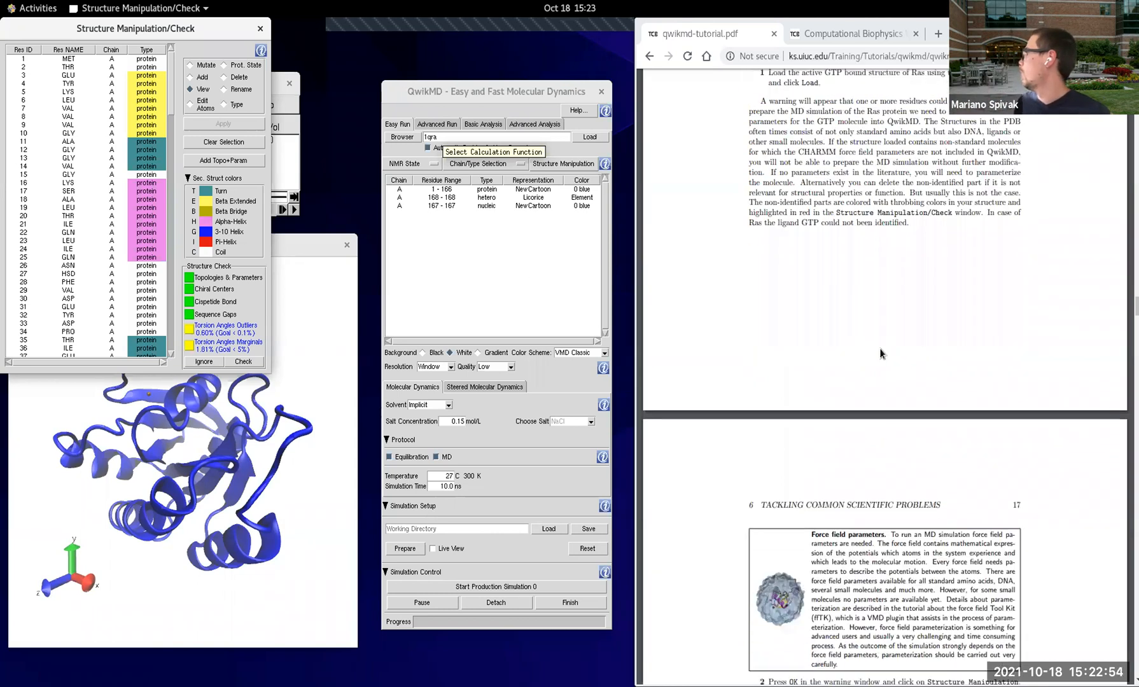
{"action": "scroll", "coordinate": [882, 353], "scroll_direction": "down", "scroll_amount": 8}
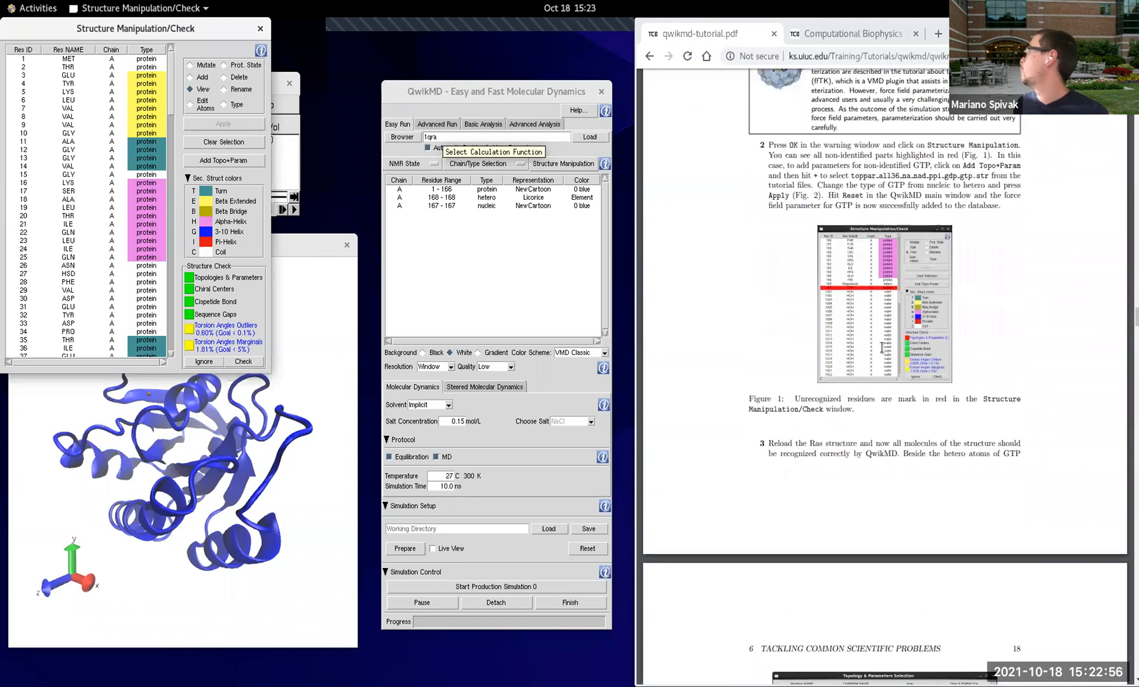
{"action": "scroll", "coordinate": [882, 348], "scroll_direction": "down", "scroll_amount": 1}
{"action": "scroll", "coordinate": [885, 351], "scroll_direction": "down", "scroll_amount": 7}
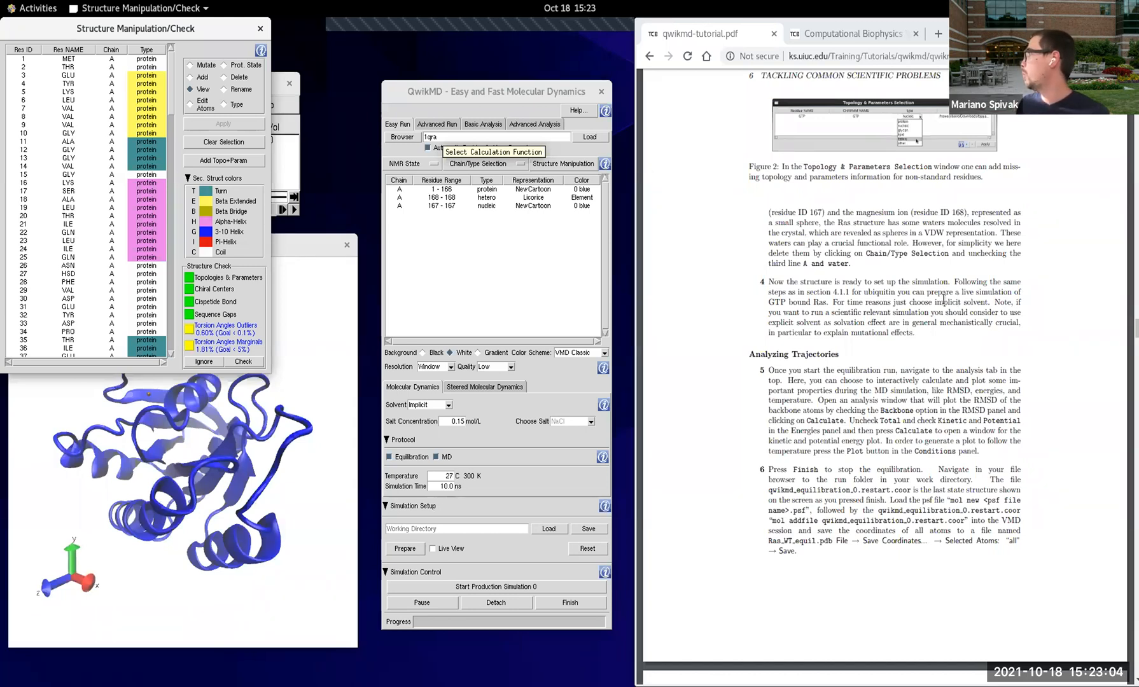
{"action": "scroll", "coordinate": [943, 299], "scroll_direction": "down", "scroll_amount": 5}
{"action": "scroll", "coordinate": [943, 303], "scroll_direction": "down", "scroll_amount": 3}
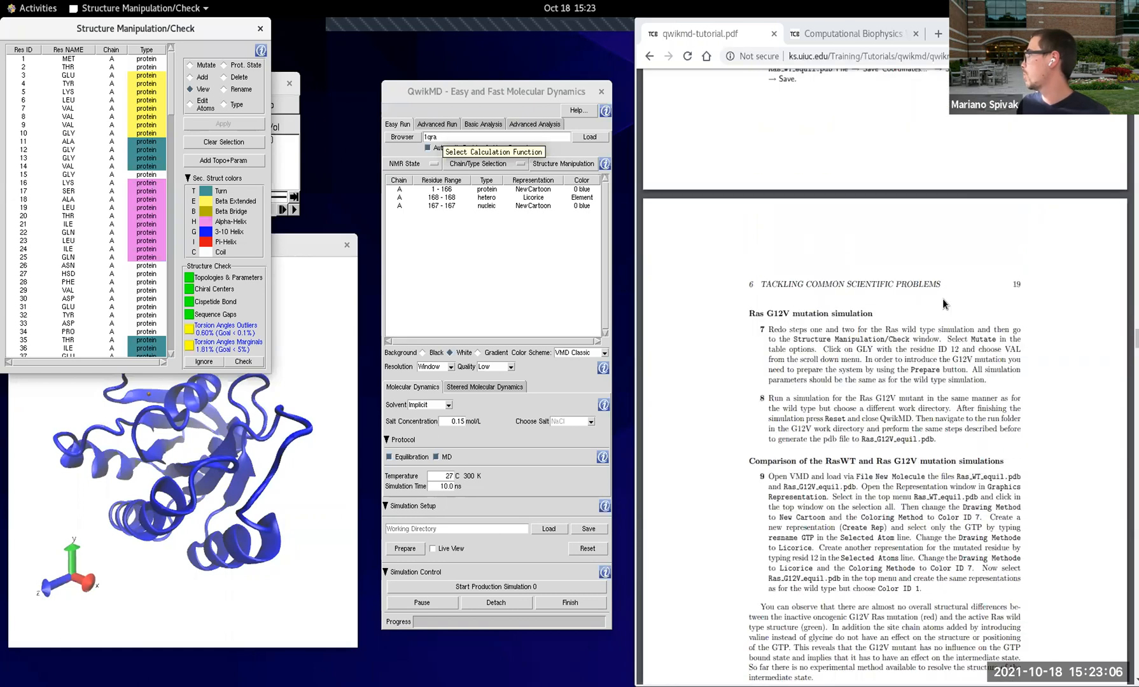
Step: Following tutorial step 7, mutate the glycine with residue ID 12 in chain A to VAL and rerun the structure check
{"action": "scroll", "coordinate": [942, 298], "scroll_direction": "down", "scroll_amount": 1}
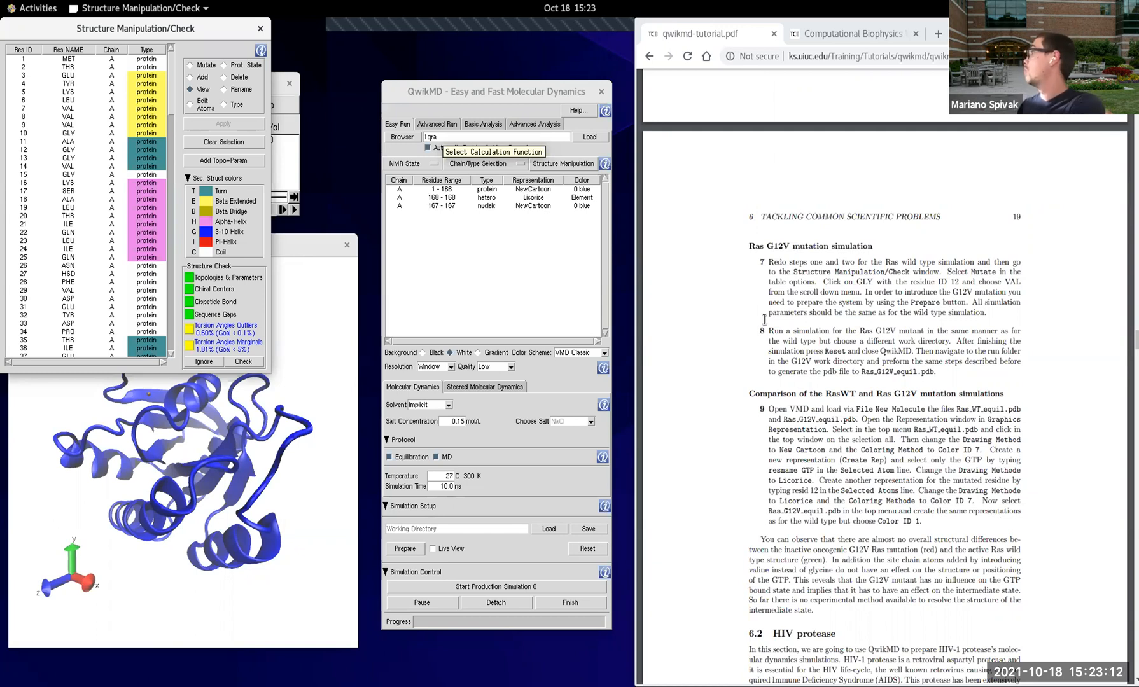
{"action": "scroll", "coordinate": [816, 314], "scroll_direction": "down", "scroll_amount": 3}
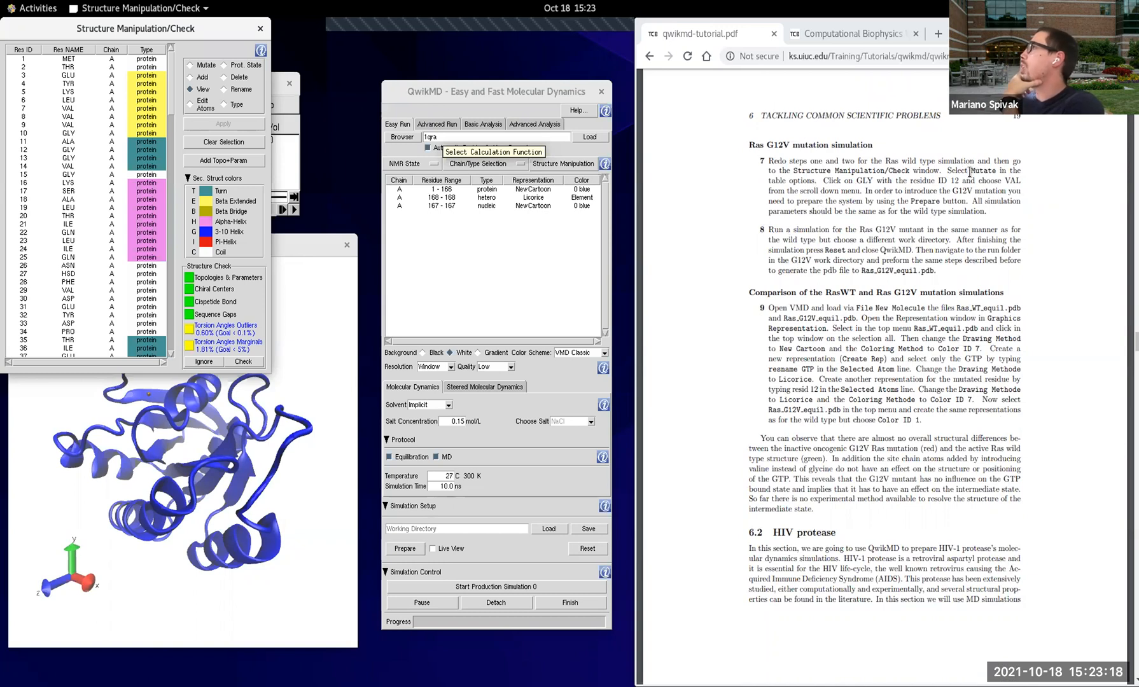
{"action": "left_click_drag", "start_coordinate": [221, 29], "coordinate": [561, 231]}
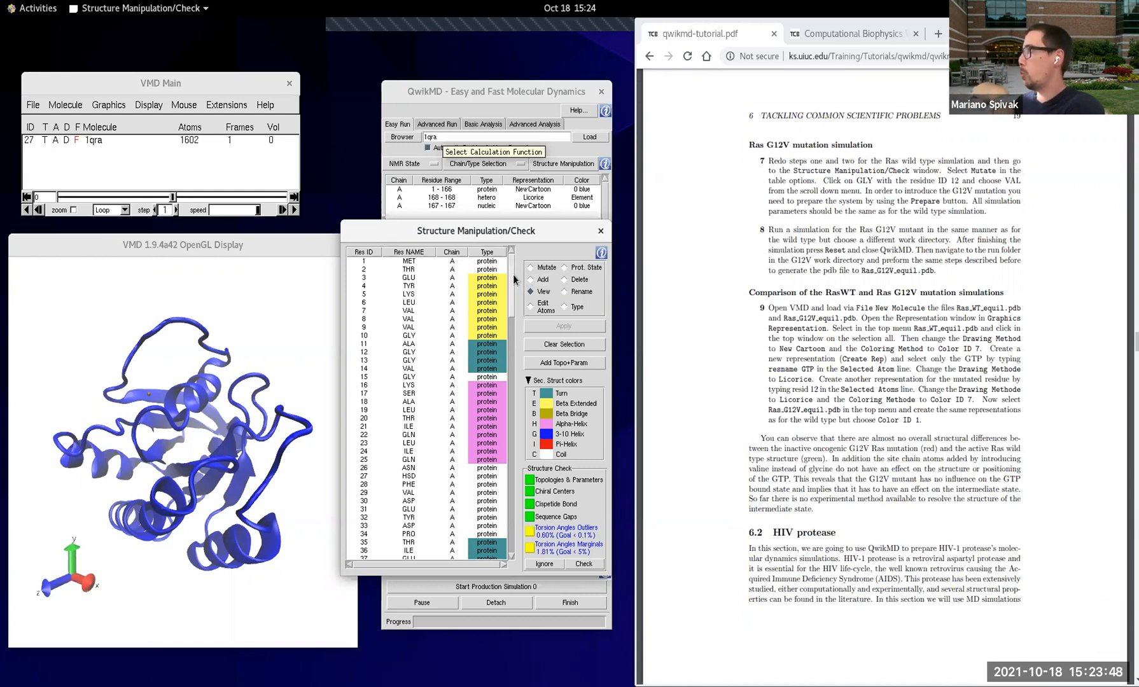
{"action": "left_click", "coordinate": [410, 353]}
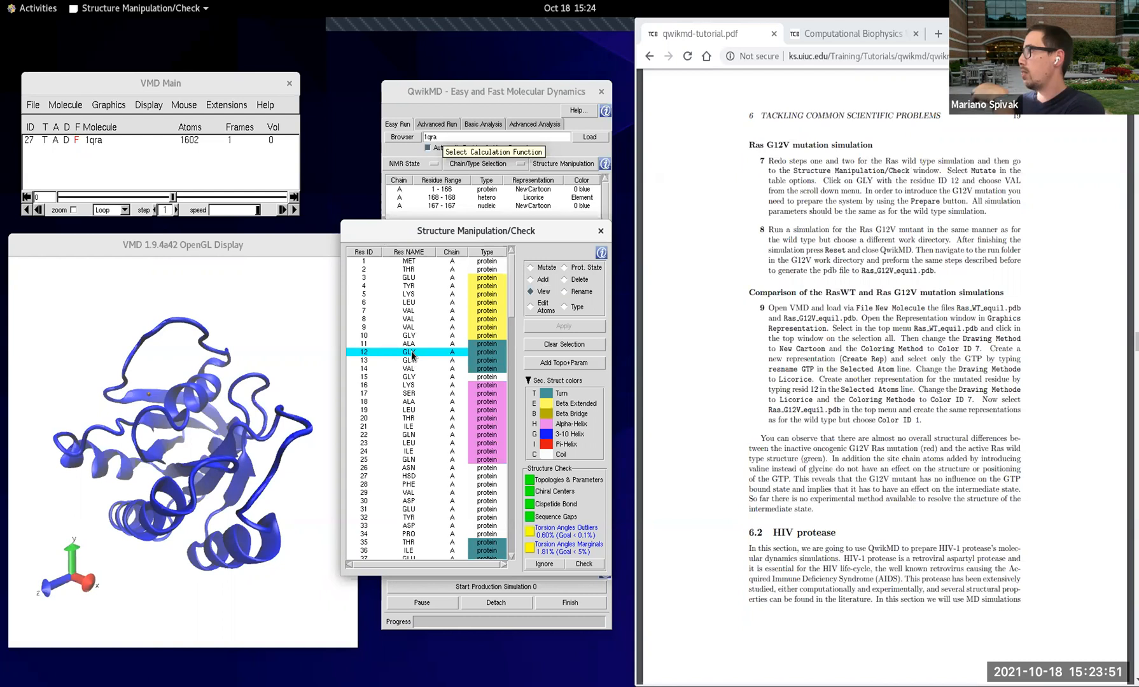
{"action": "left_click", "coordinate": [531, 267]}
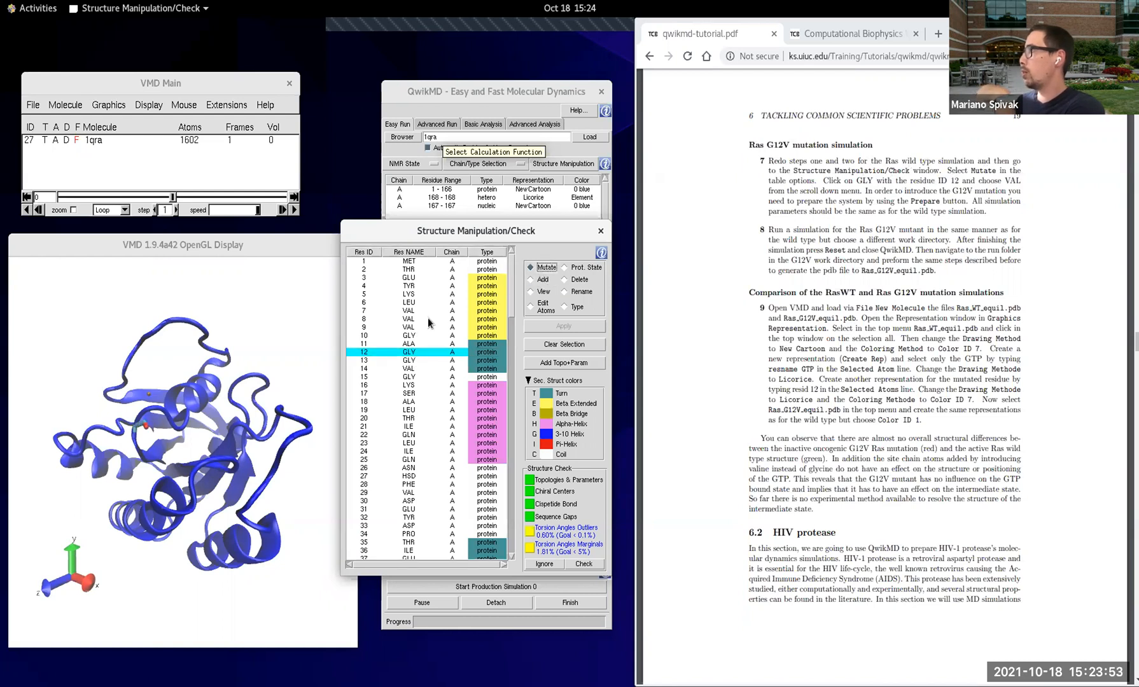
{"action": "left_click", "coordinate": [420, 352]}
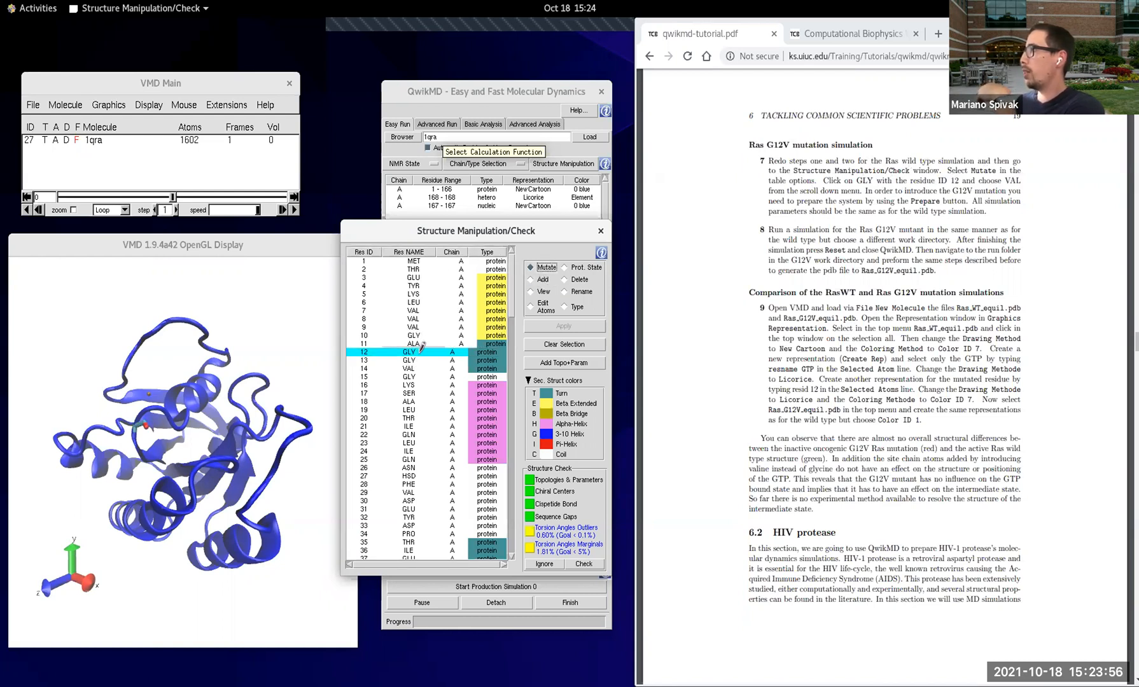
{"action": "left_click", "coordinate": [432, 353]}
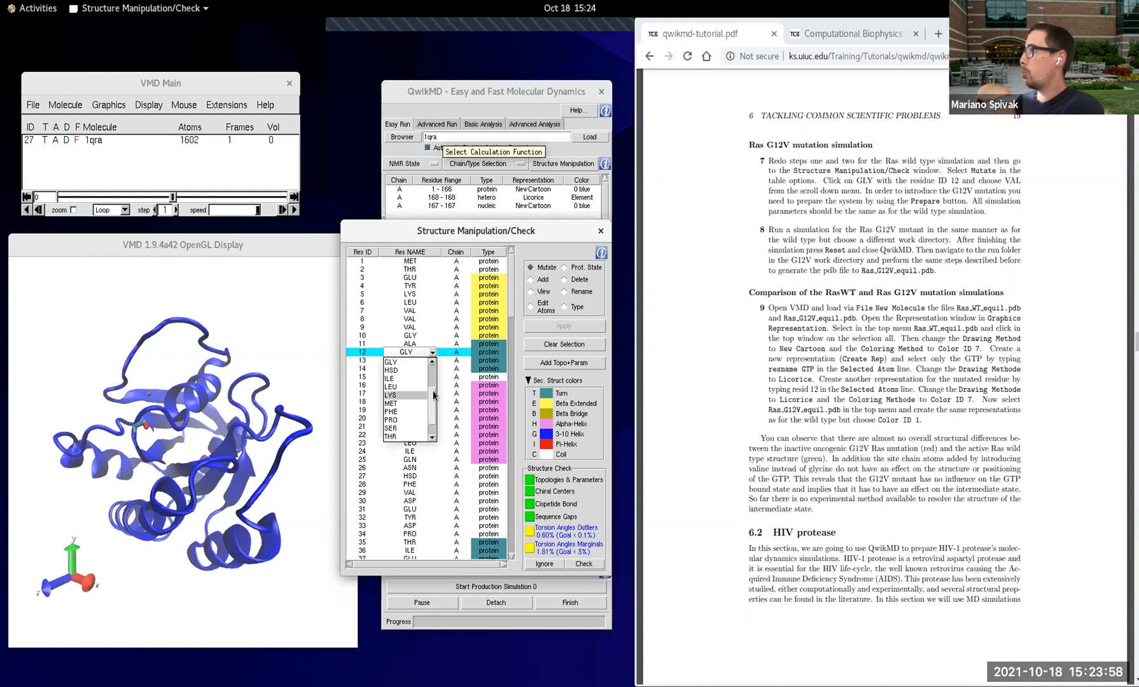
{"action": "mouse_move", "coordinate": [436, 399]}
{"action": "left_mouse_down"}
{"action": "mouse_move", "coordinate": [437, 361]}
{"action": "mouse_move", "coordinate": [433, 418]}
{"action": "left_mouse_up"}
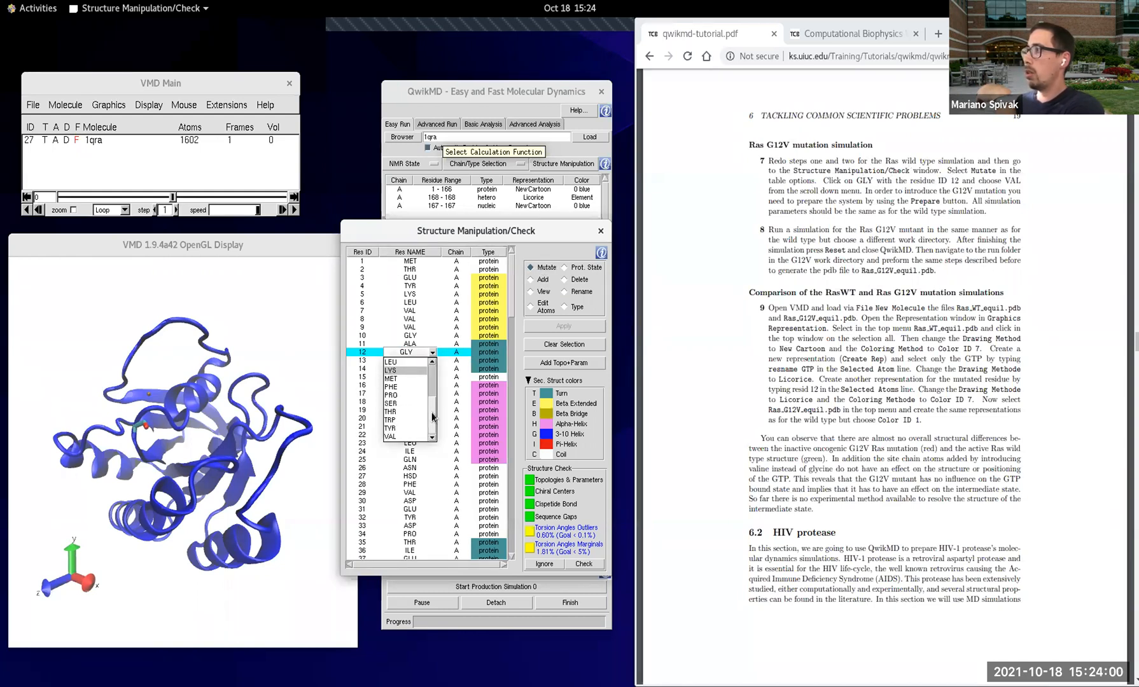
{"action": "left_click", "coordinate": [395, 437]}
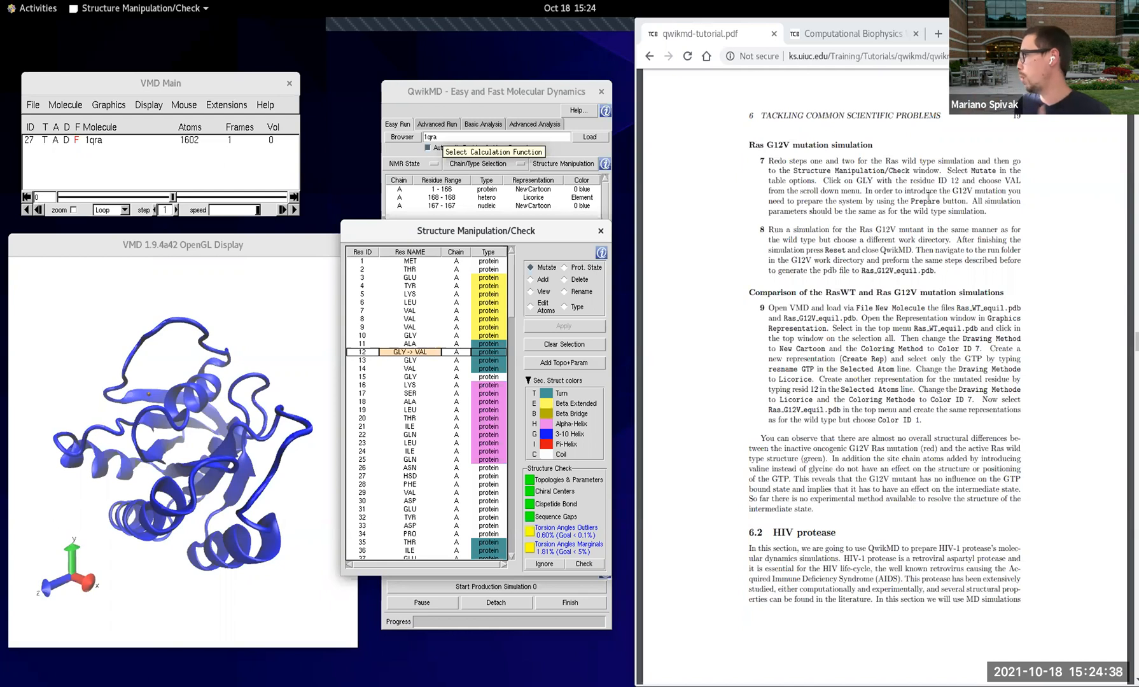
{"action": "left_click", "coordinate": [584, 563]}
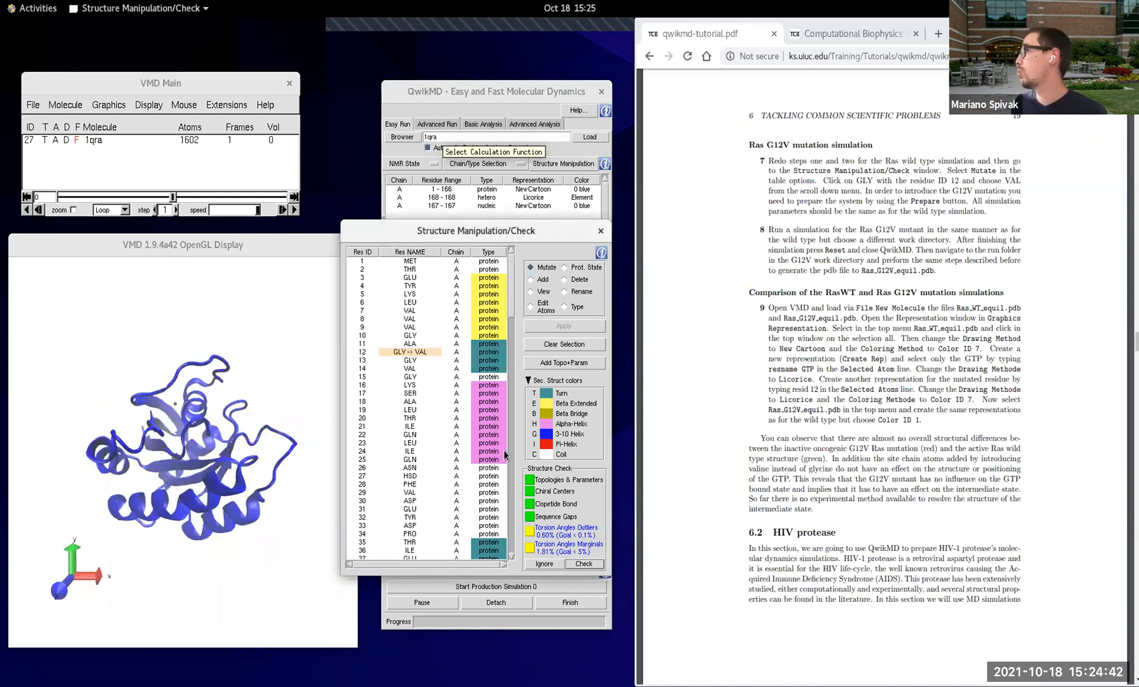
{"action": "left_click", "coordinate": [600, 231]}
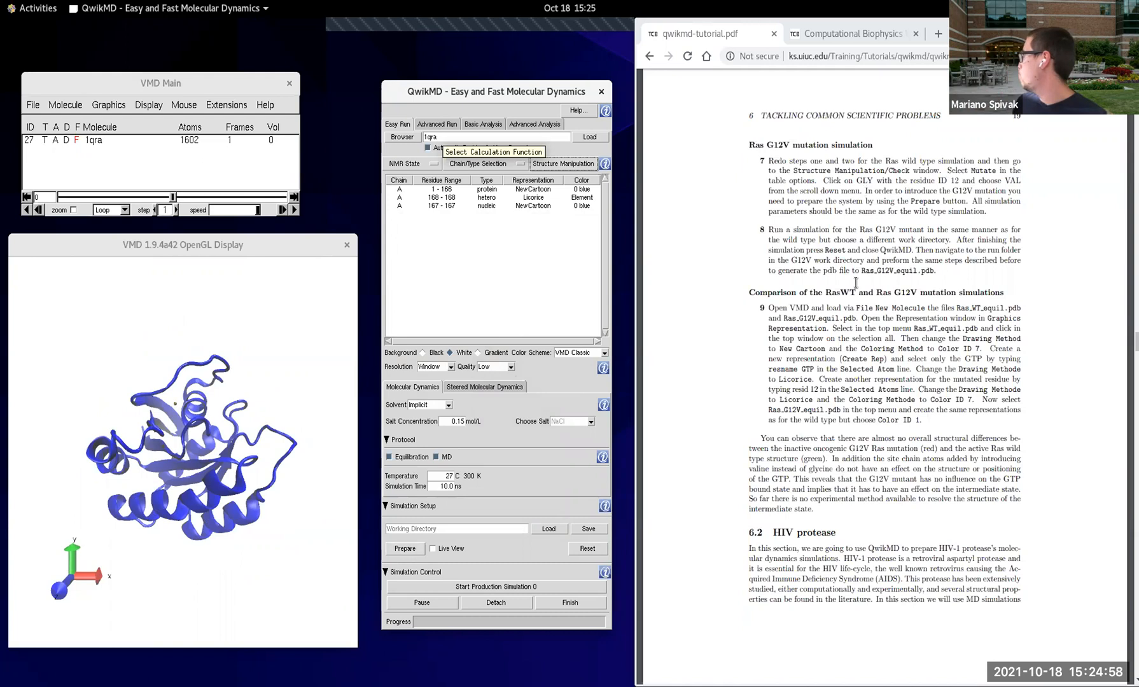
Step: Read the tutorial section comparing the RasWT and Ras G12V mutation simulations, and glance ahead at the HIV protease section
{"action": "scroll", "coordinate": [780, 390], "scroll_direction": "down", "scroll_amount": 1}
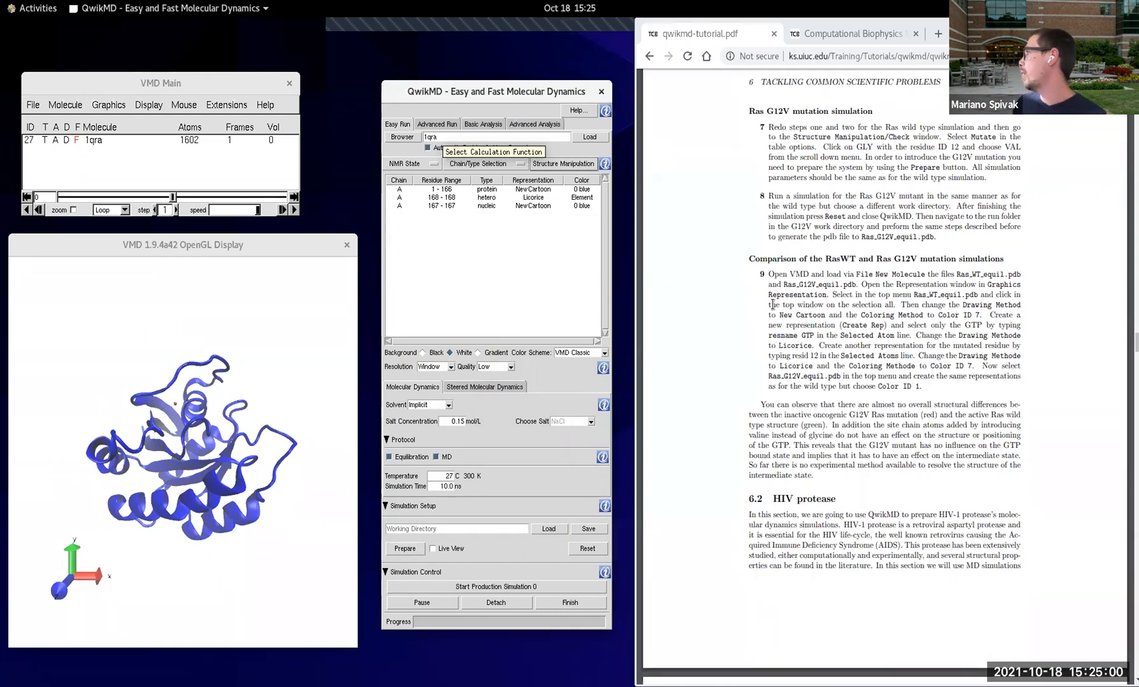
{"action": "left_click_drag", "start_coordinate": [752, 256], "coordinate": [1012, 476]}
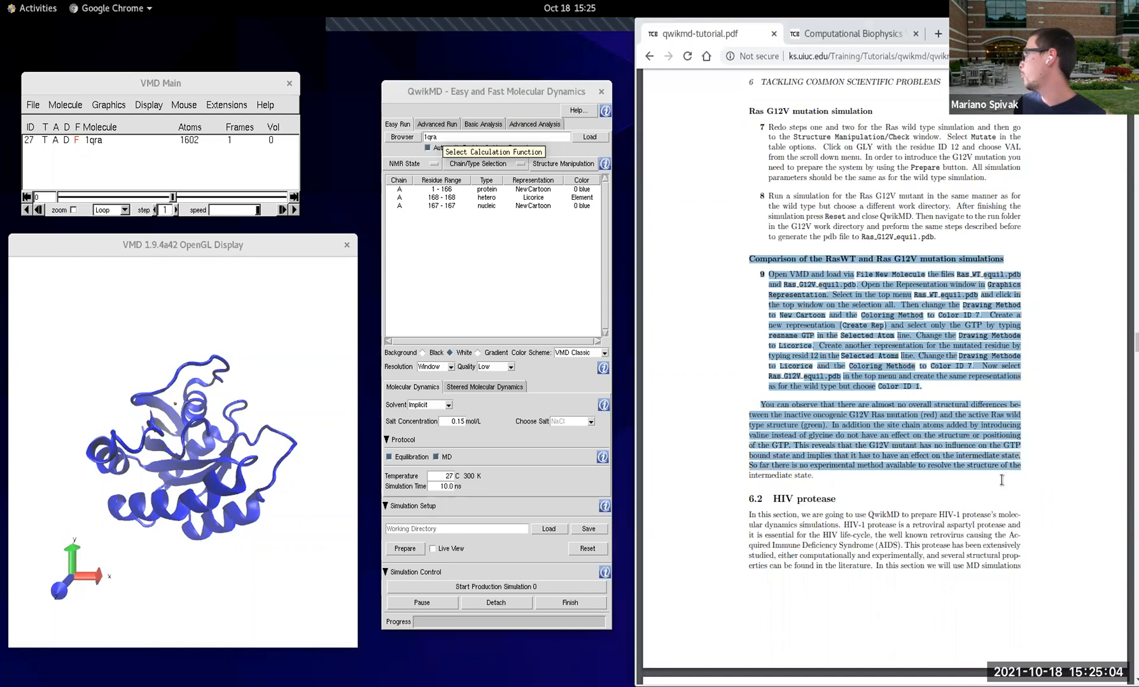
{"action": "left_click", "coordinate": [1043, 362]}
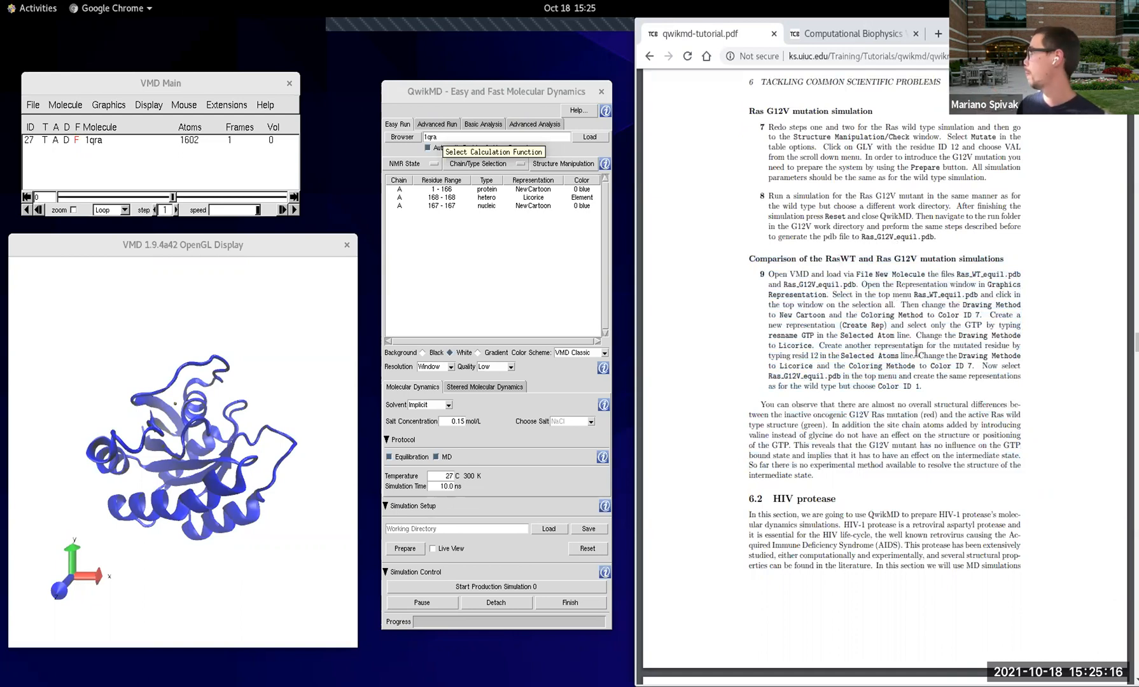
{"action": "scroll", "coordinate": [919, 348], "scroll_direction": "down", "scroll_amount": 5}
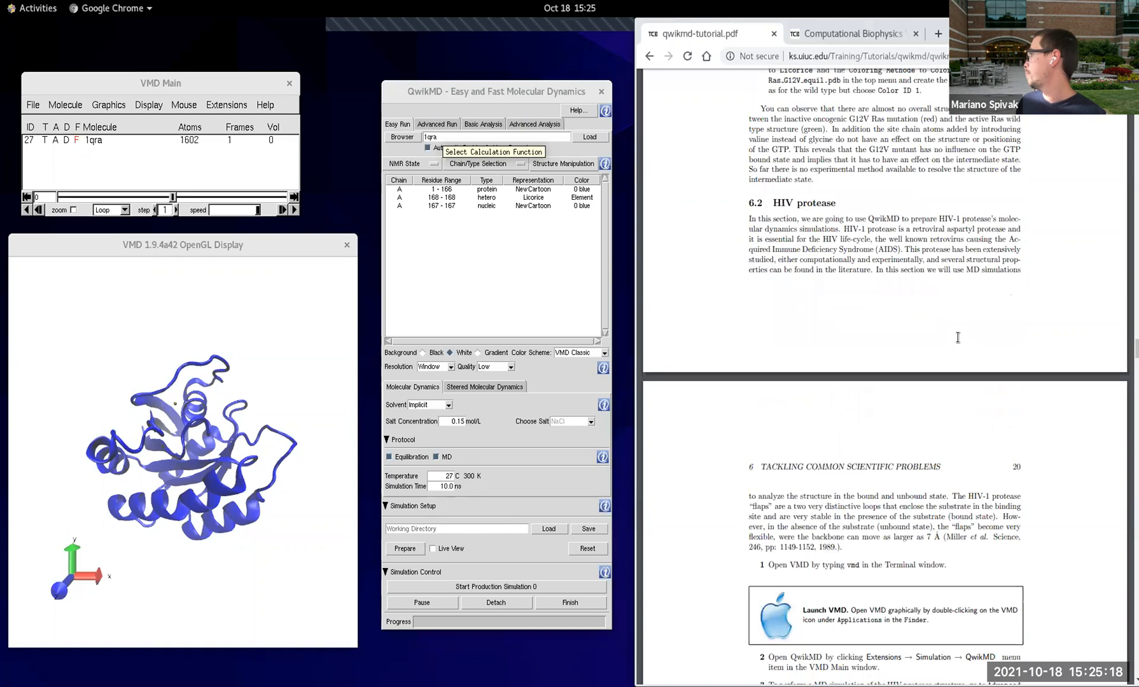
{"action": "scroll", "coordinate": [958, 337], "scroll_direction": "up", "scroll_amount": 4}
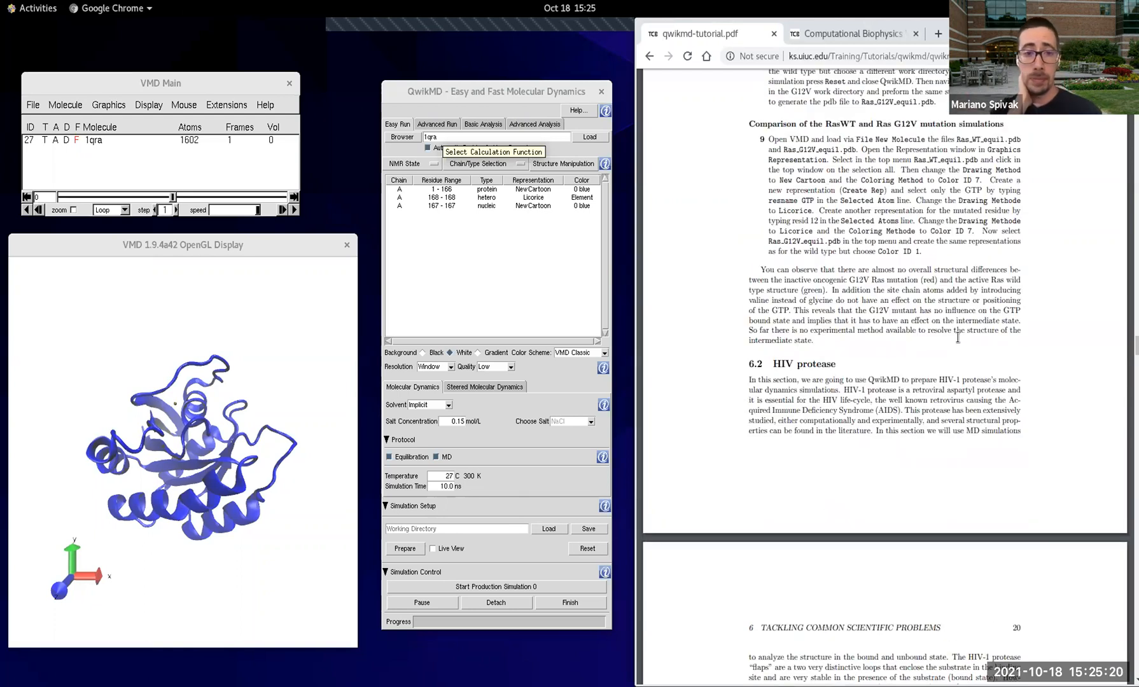
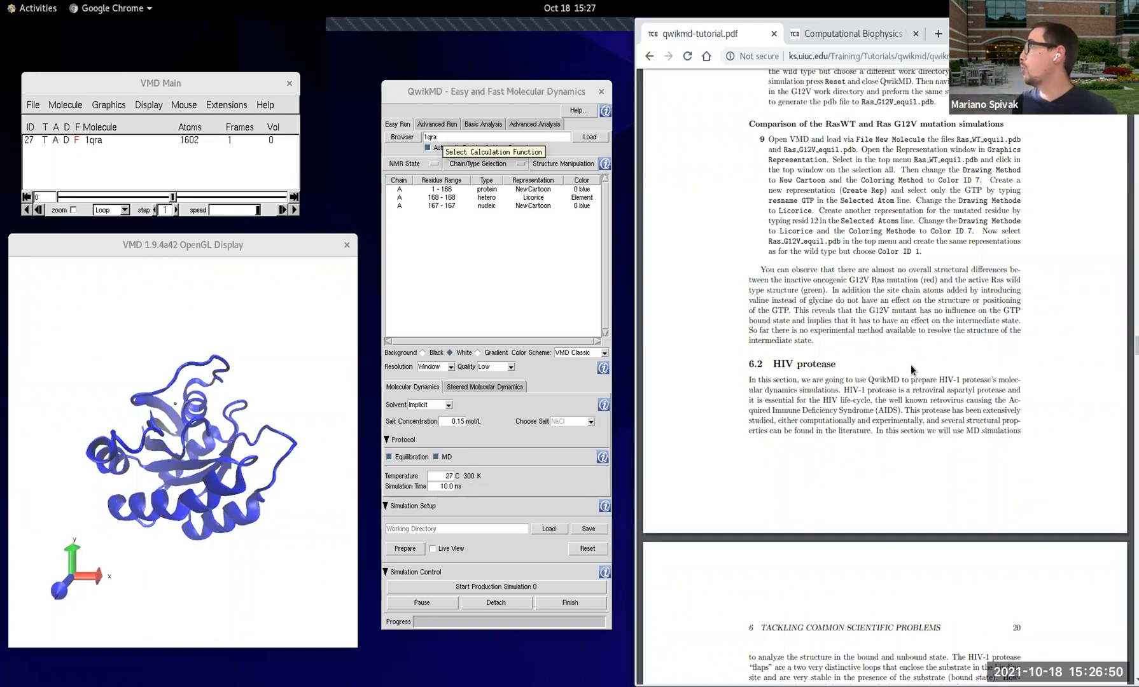
Step: Switch to the Terminal, widen its window, go up to the test-1ubq-waterbox folder and list its contents
{"action": "key", "text": "alt+Tab"}
{"action": "key", "text": "alt+Tab"}
{"action": "key", "text": "alt+Tab"}
{"action": "key", "text": "alt+Tab"}
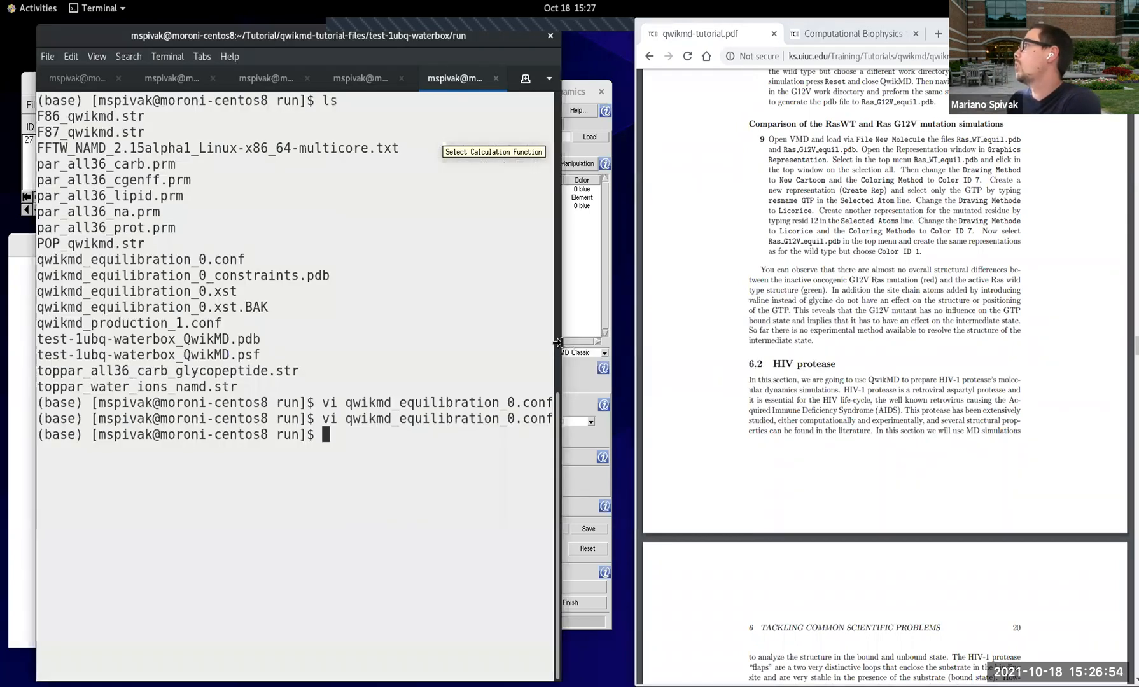
{"action": "left_click_drag", "start_coordinate": [557, 343], "coordinate": [688, 342]}
{"action": "type", "text": "l"}
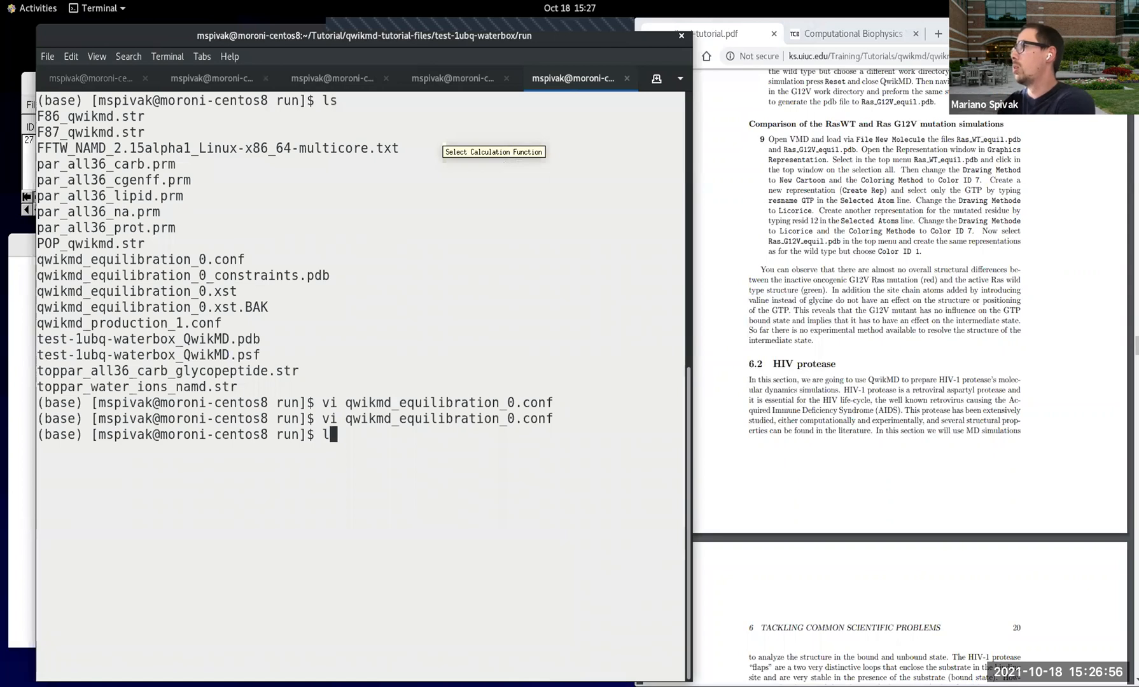
{"action": "key", "text": "BackSpace"}
{"action": "type", "text": "cd .."}
{"action": "key", "text": "Return"}
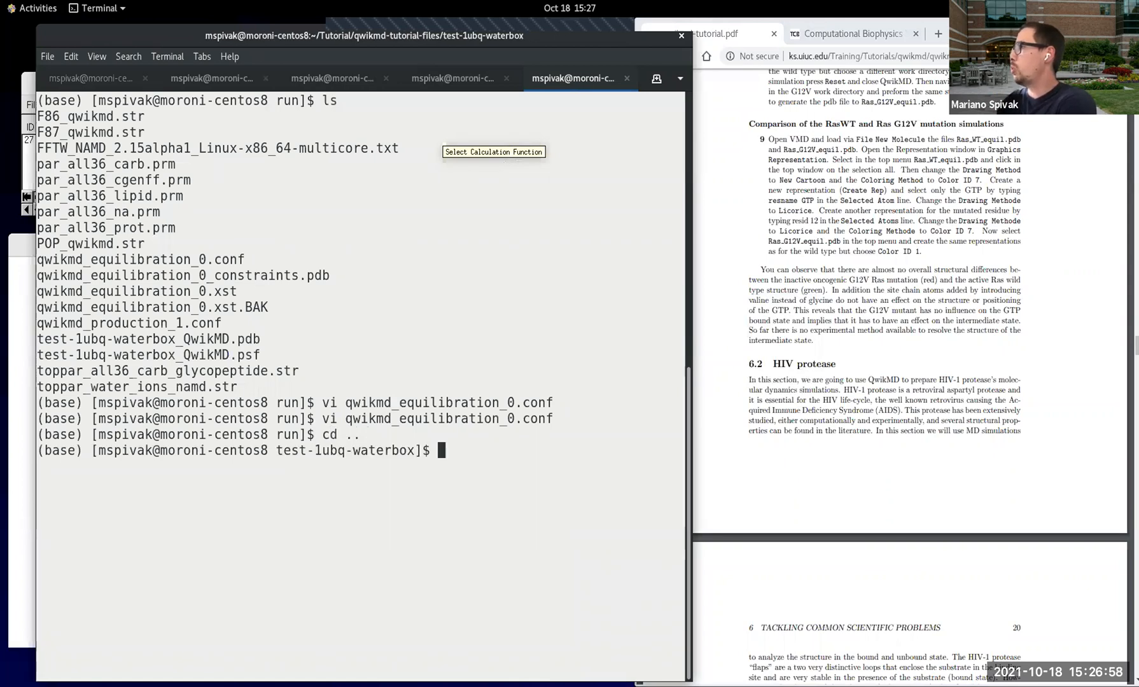
{"action": "type", "text": "ls"}
{"action": "key", "text": "Return"}
Step: Go up one more level to the qwikmd-tutorial-files folder and list its contents
{"action": "type", "text": "cd ../"}
{"action": "key", "text": "Return"}
{"action": "type", "text": "ls"}
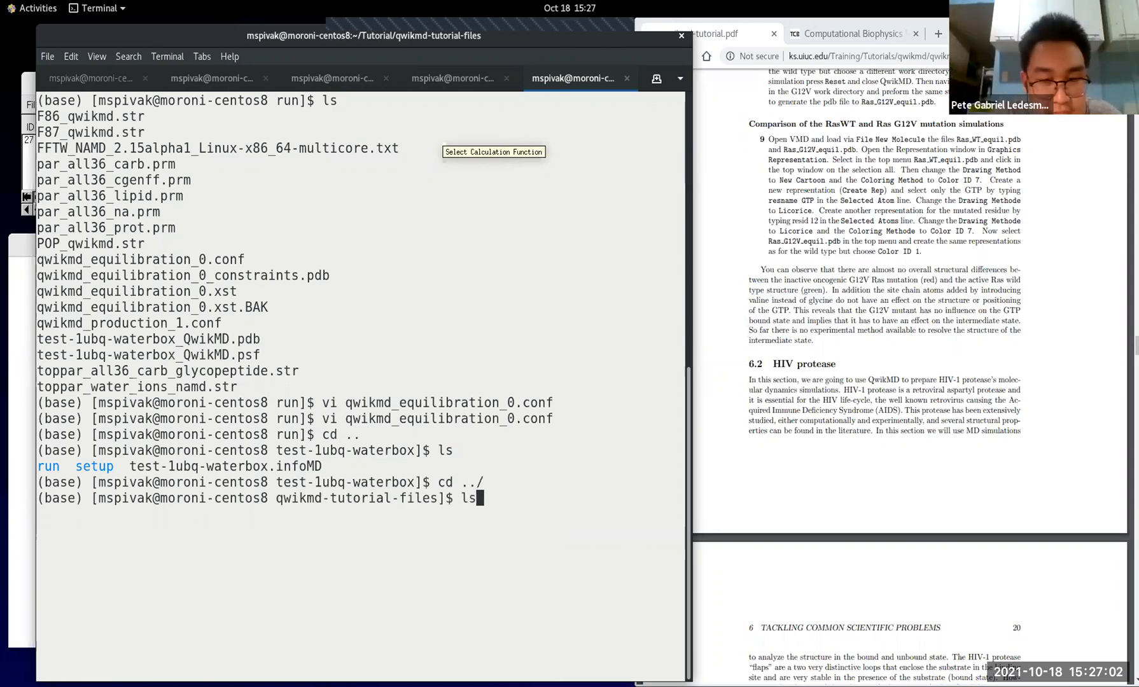
{"action": "key", "text": "Return"}
Step: Inspect the contents of the Ras folder, returning to qwikmd-tutorial-files and listing that folder again
{"action": "type", "text": "cd "}
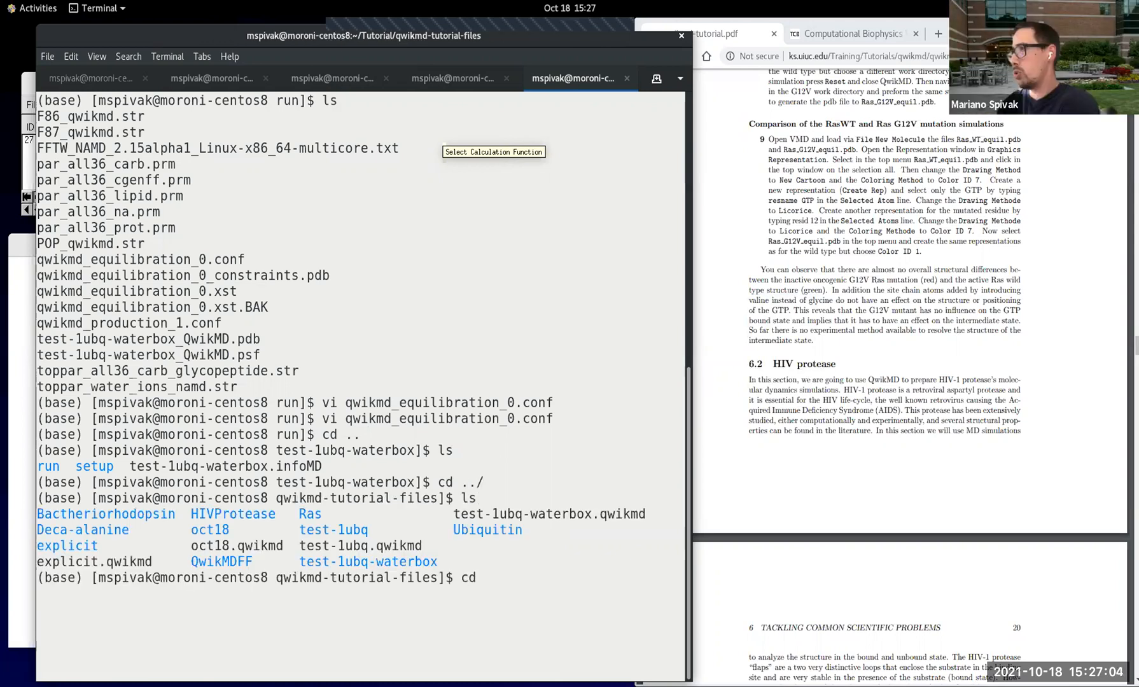
{"action": "type", "text": "Ras"}
{"action": "key", "text": "Return"}
{"action": "type", "text": "ls"}
{"action": "key", "text": "Return"}
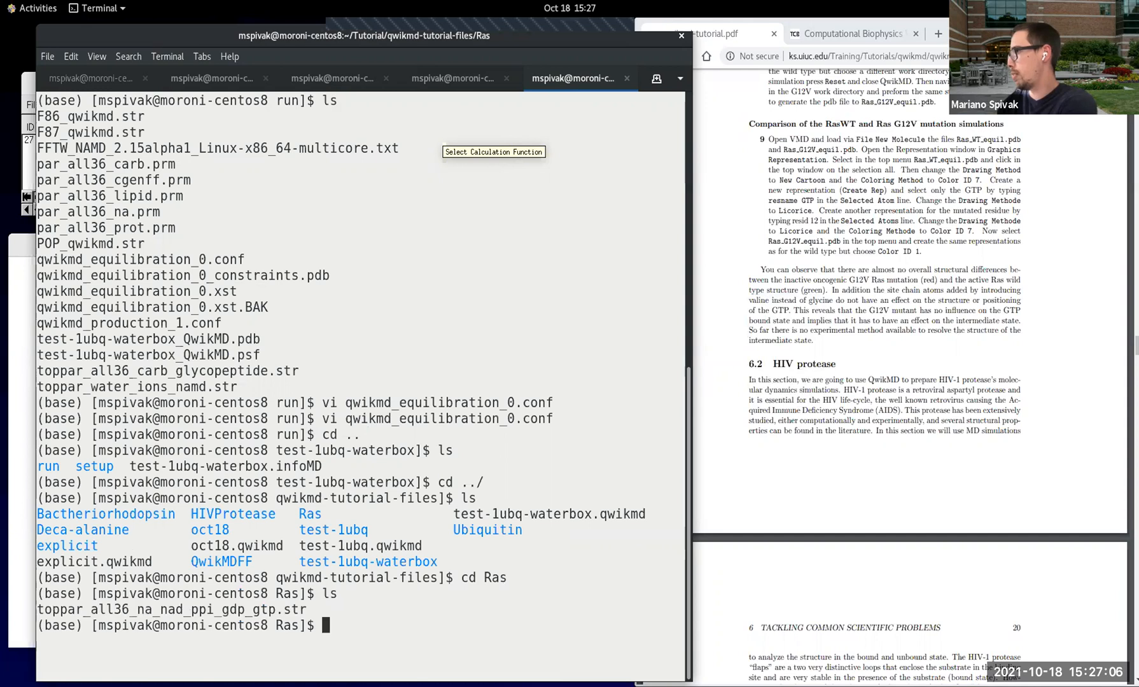
{"action": "type", "text": "cd .."}
{"action": "key", "text": "Return"}
{"action": "type", "text": "ls"}
{"action": "key", "text": "Return"}
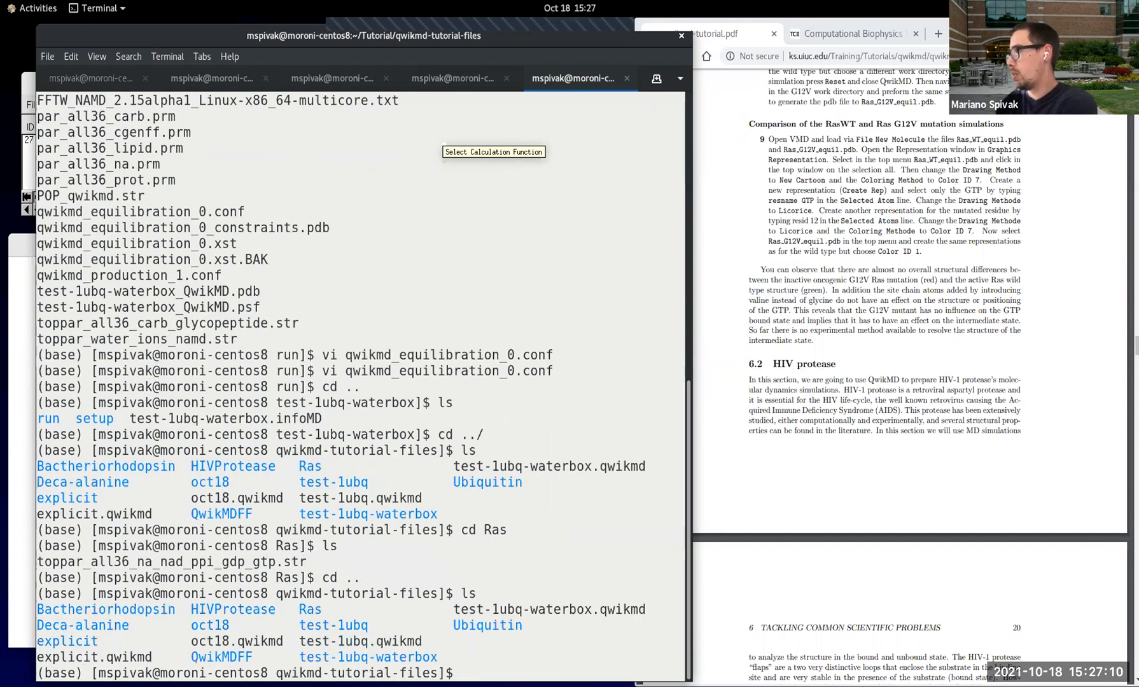
Step: Change into the Ubiquitin folder within qwikmd-tutorial-files and list its contents with ls
{"action": "type", "text": "cd Ubi"}
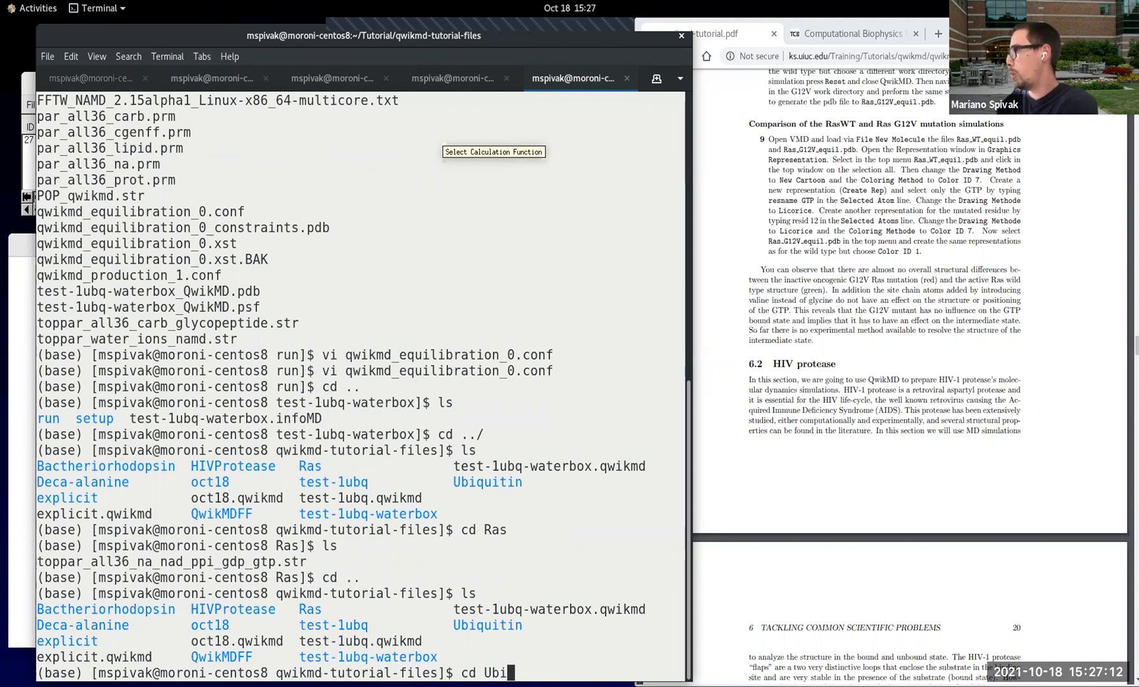
{"action": "key", "text": "Tab"}
{"action": "key", "text": "Return"}
{"action": "type", "text": "l"}
{"action": "key", "text": "Return"}
{"action": "type", "text": "ls"}
{"action": "key", "text": "Return"}
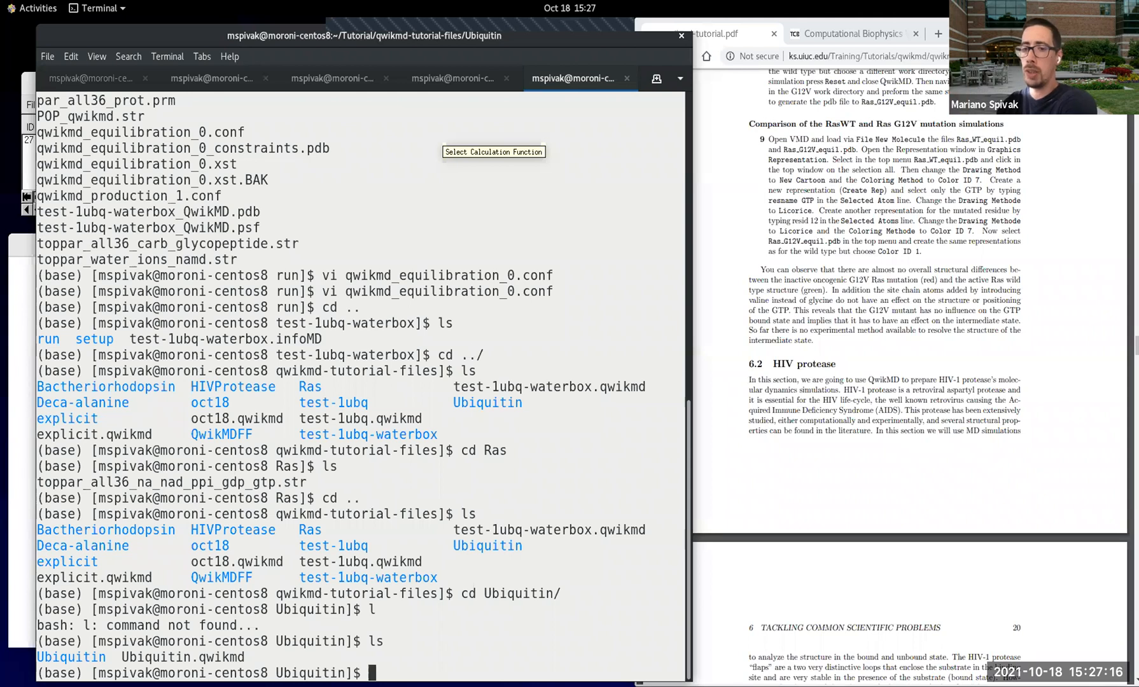
Step: Change into the nested Ubiquitin simulation folder and list its contents
{"action": "type", "text": "cd U"}
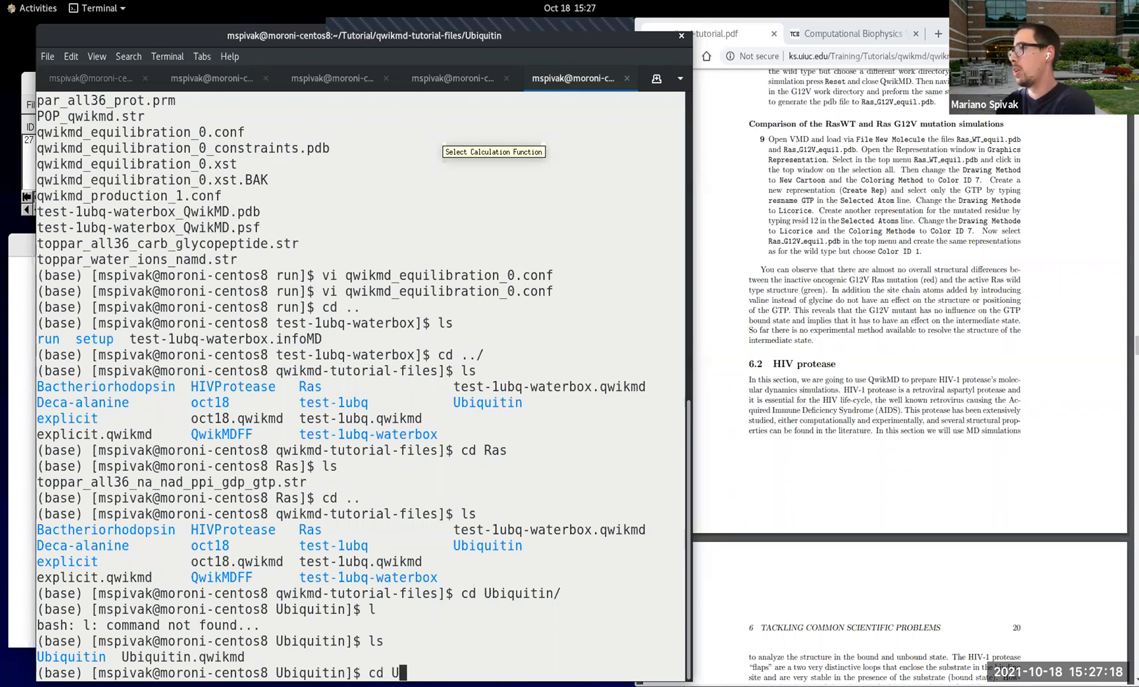
{"action": "key", "text": "Tab"}
{"action": "key", "text": "Return"}
{"action": "type", "text": "ls"}
{"action": "key", "text": "Return"}
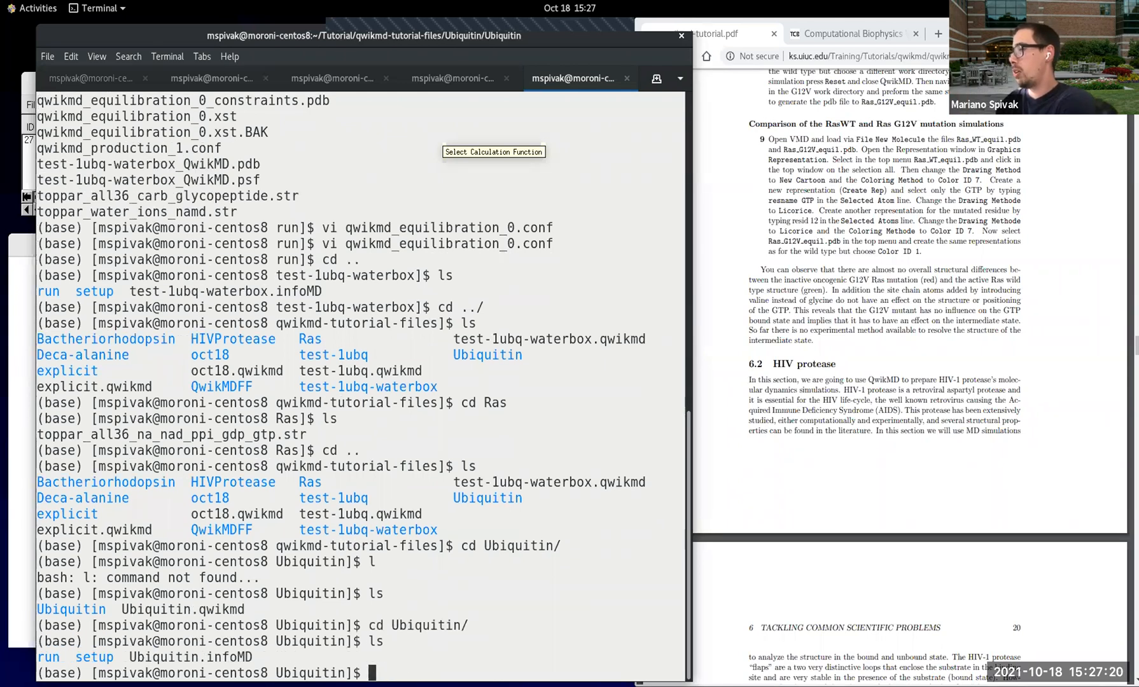
Step: Change into the simulation's run folder and list its input and output files
{"action": "type", "text": "cd run"}
{"action": "key", "text": "Return"}
{"action": "type", "text": "ls"}
{"action": "key", "text": "Return"}
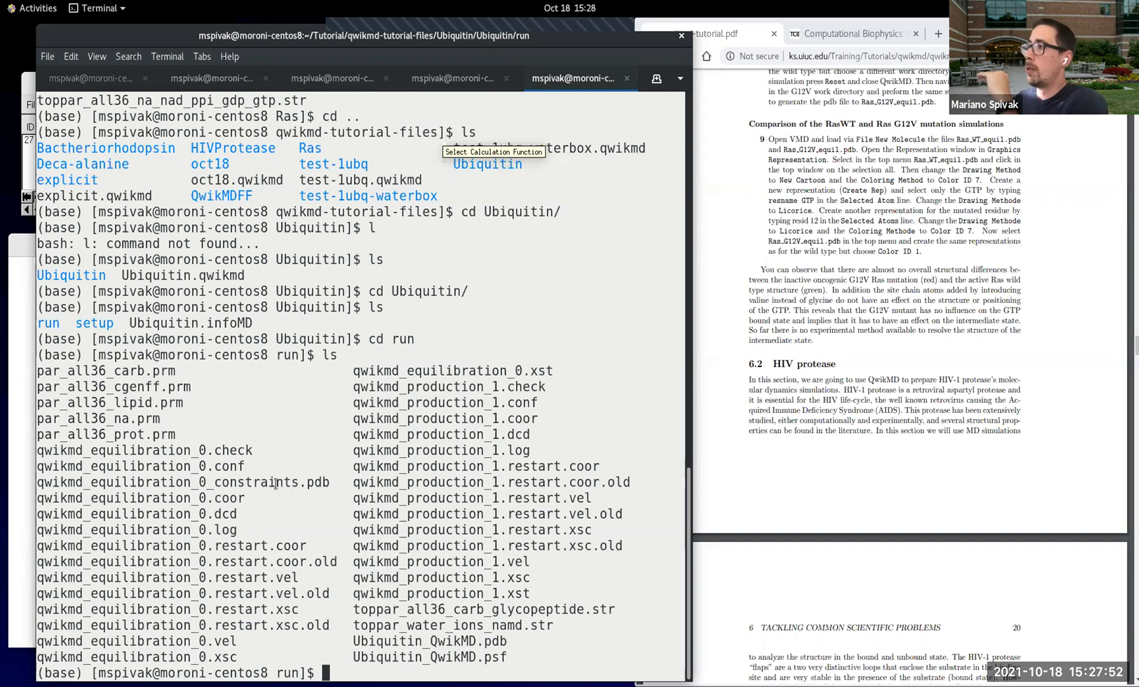
Step: Highlight the qwikmd_equilibration_0 files one by one in the listing: .conf, .log, .dcd, .coor, .xsc, .vel and .restart.xsc
{"action": "left_click_drag", "start_coordinate": [251, 465], "coordinate": [29, 472]}
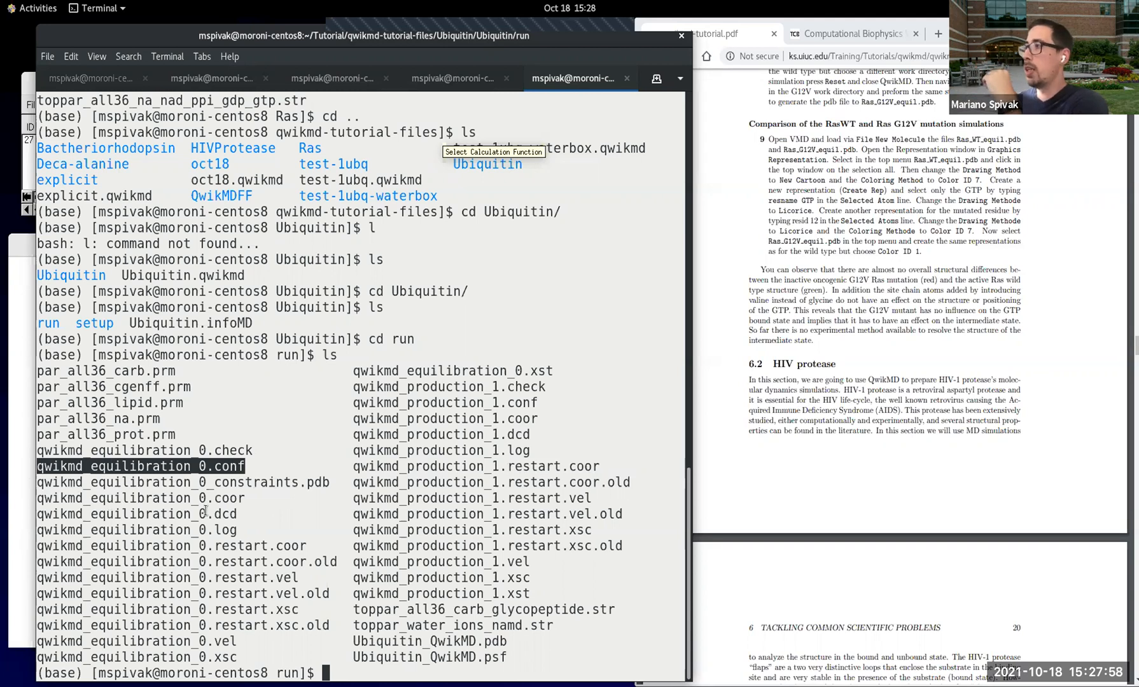
{"action": "left_click_drag", "start_coordinate": [245, 530], "coordinate": [35, 527]}
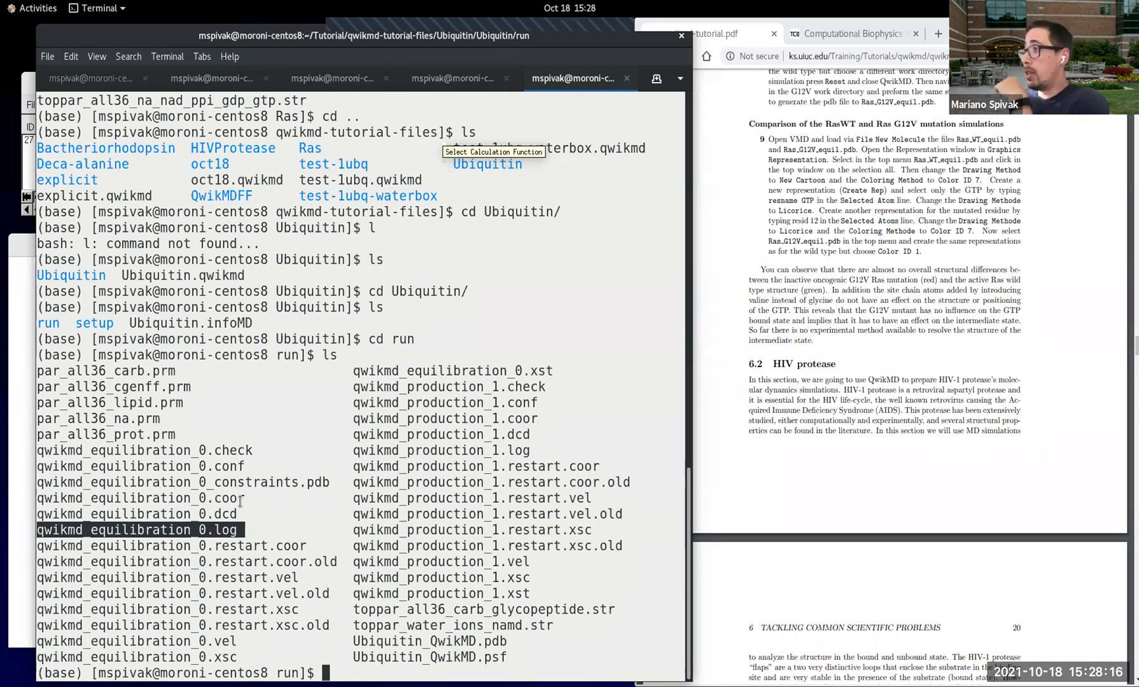
{"action": "left_click_drag", "start_coordinate": [242, 513], "coordinate": [38, 509]}
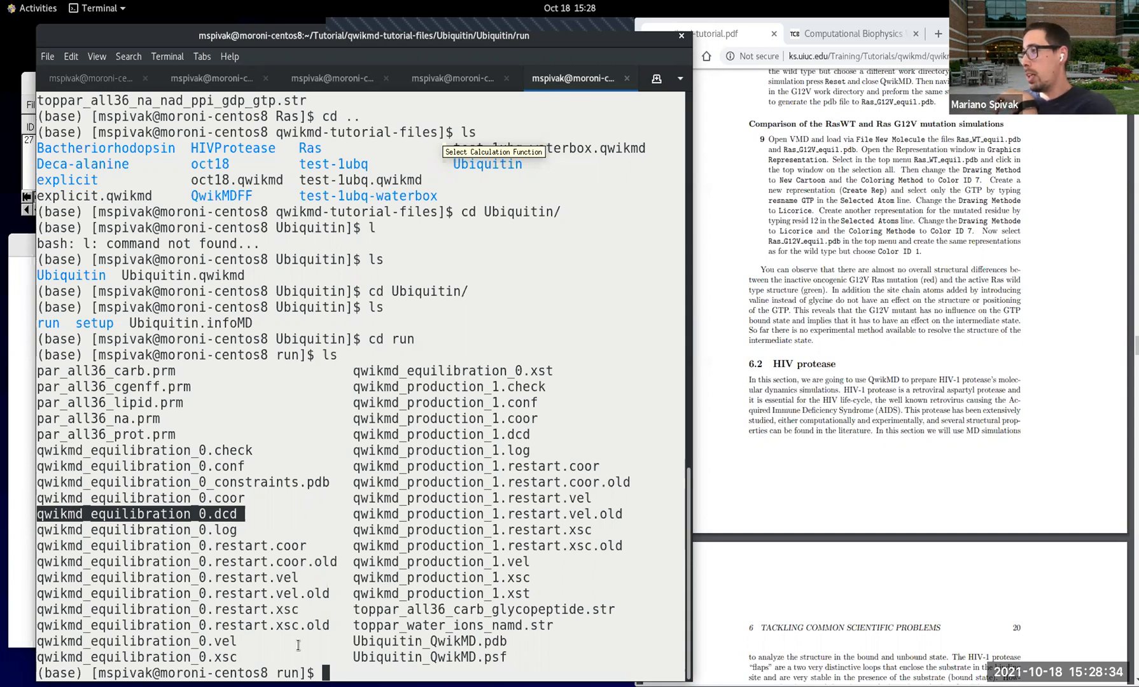
{"action": "left_click_drag", "start_coordinate": [245, 498], "coordinate": [39, 500]}
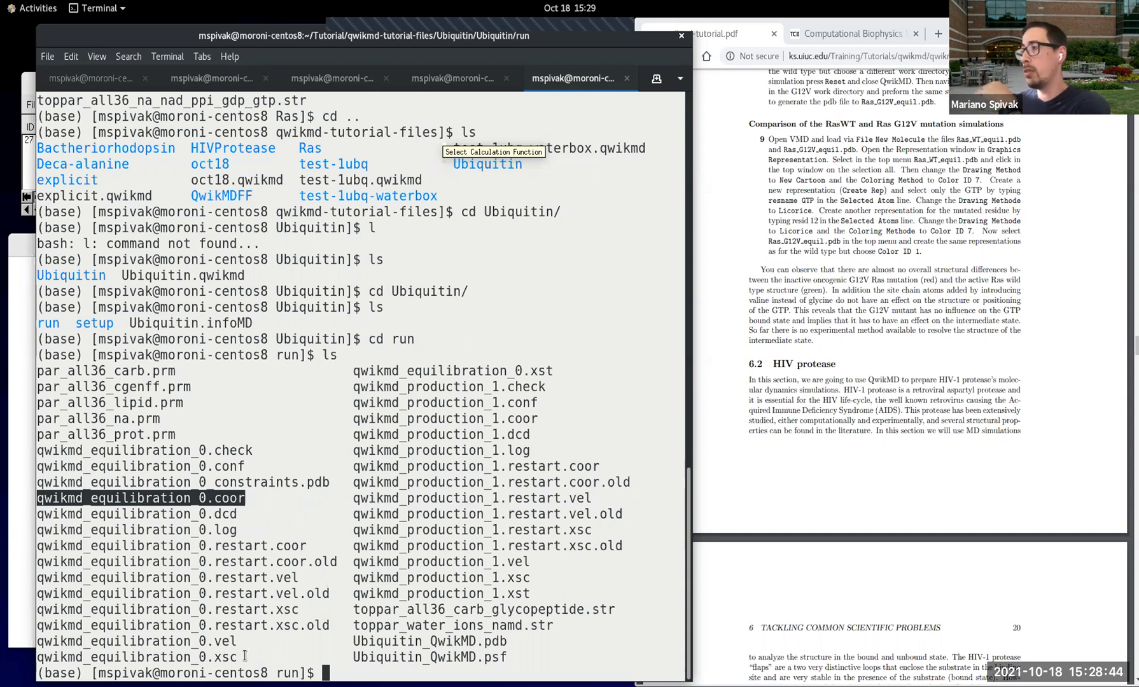
{"action": "left_click_drag", "start_coordinate": [243, 655], "coordinate": [37, 657]}
{"action": "left_click_drag", "start_coordinate": [238, 642], "coordinate": [48, 644]}
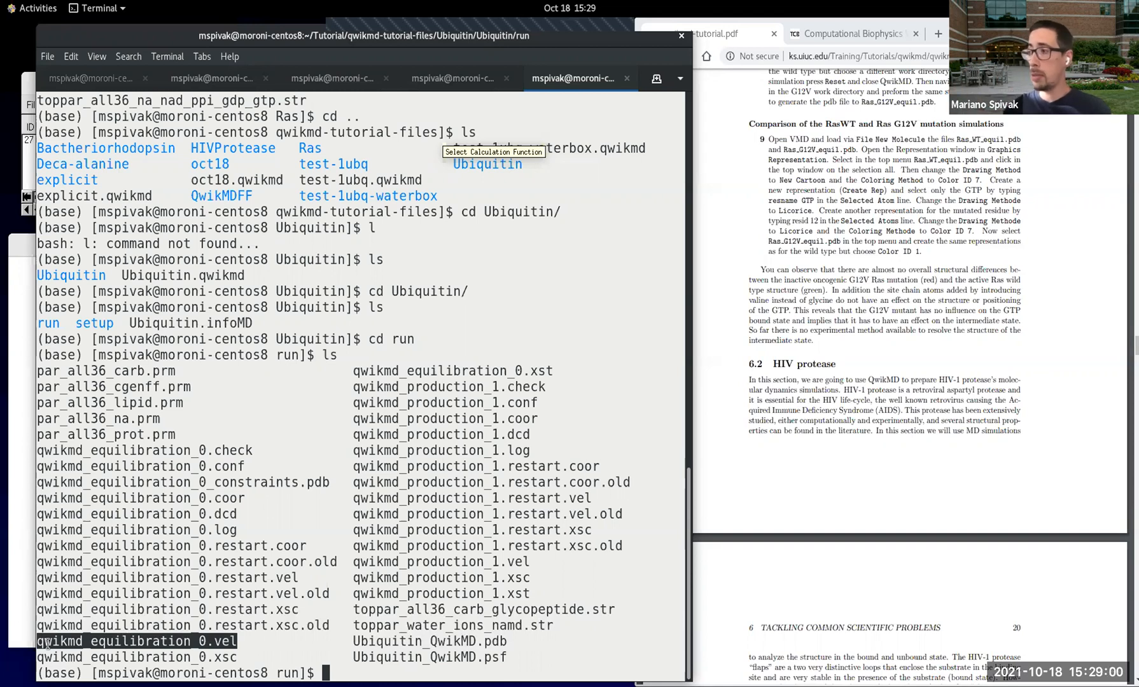
{"action": "double_click", "coordinate": [235, 660]}
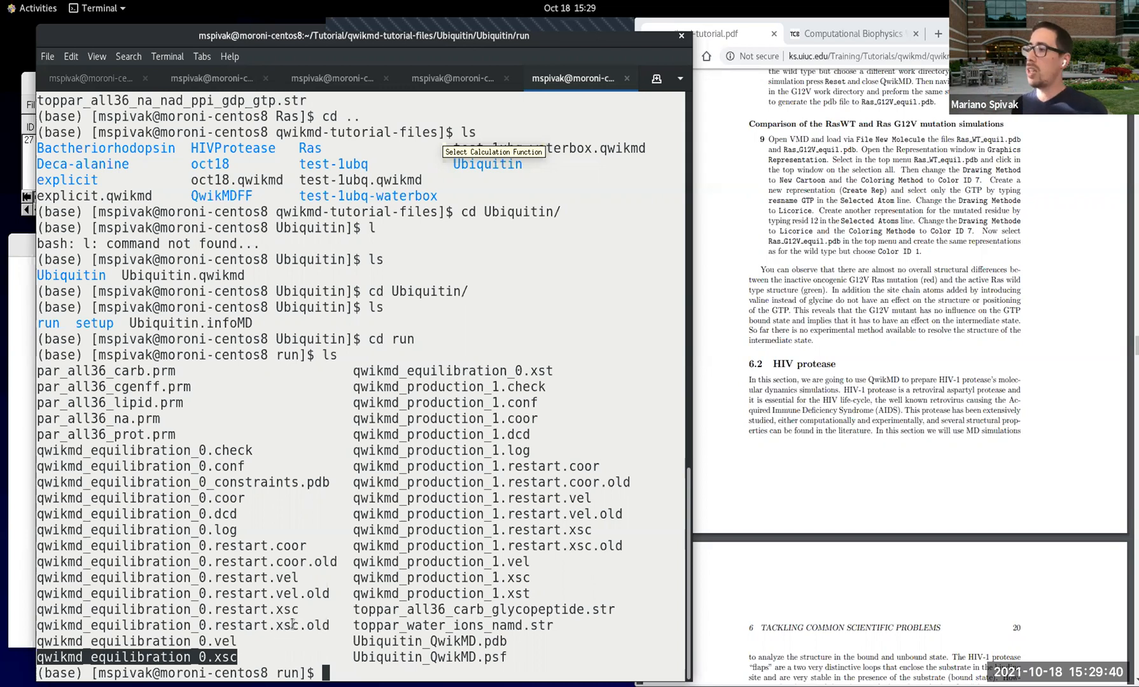
{"action": "double_click", "coordinate": [270, 609]}
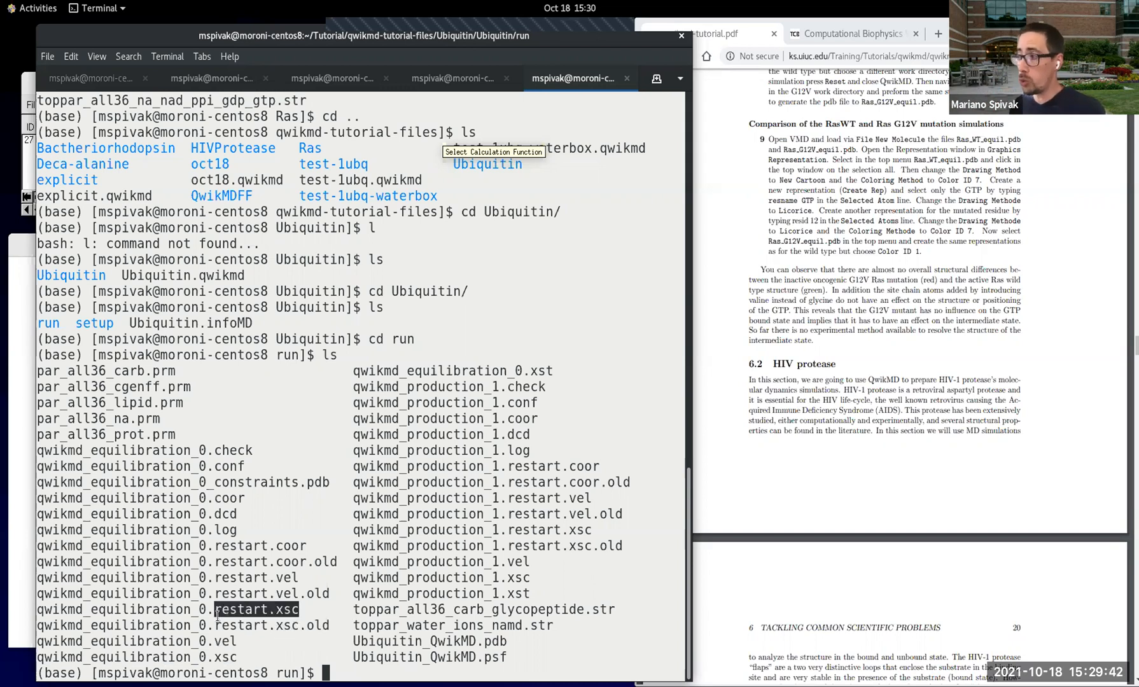